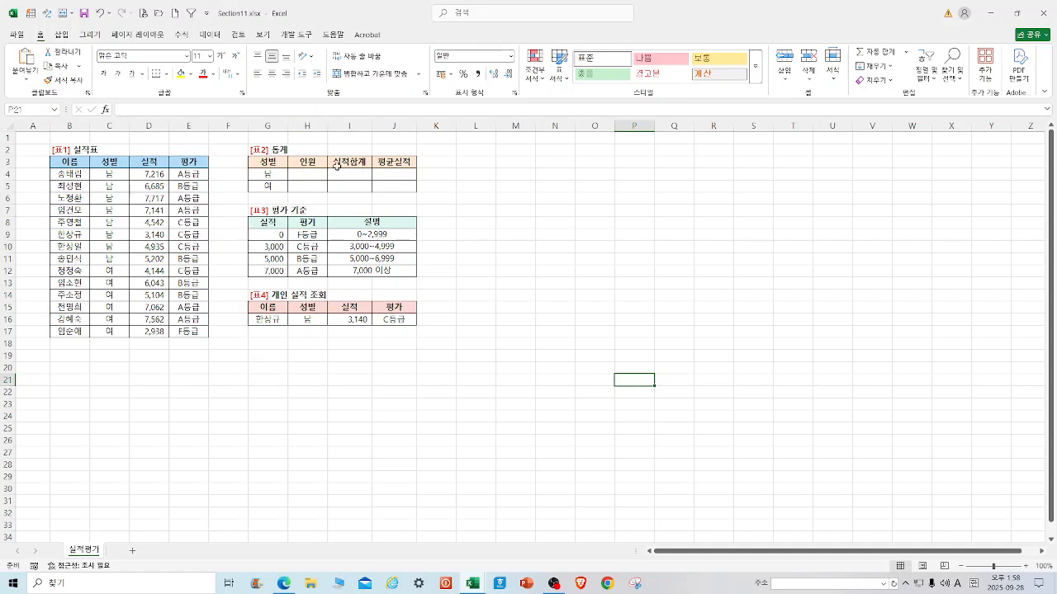
Step: Count the people by gender in H4 with COUNTIF, using range C4:C17 and criteria G4, and fill the formula down to H5
{"action": "left_click", "coordinate": [305, 174]}
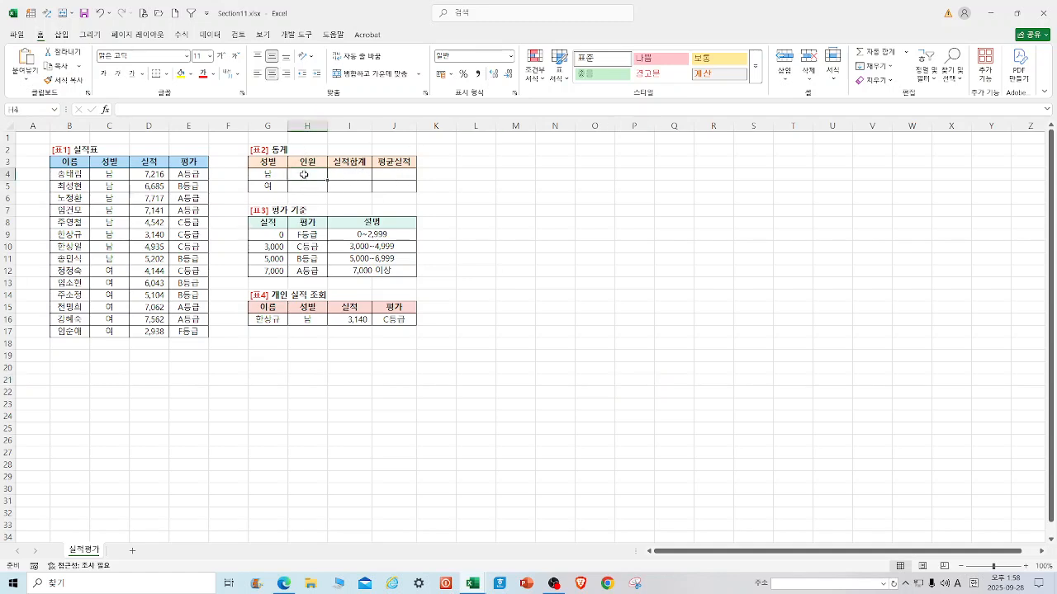
{"action": "type", "text": "=C"}
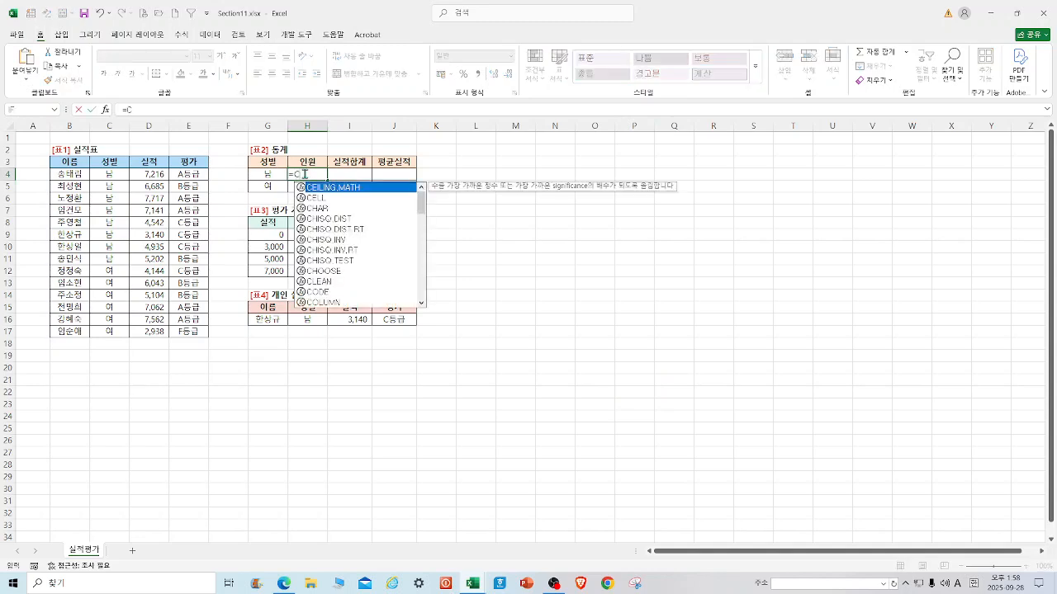
{"action": "type", "text": "OUNTIF("}
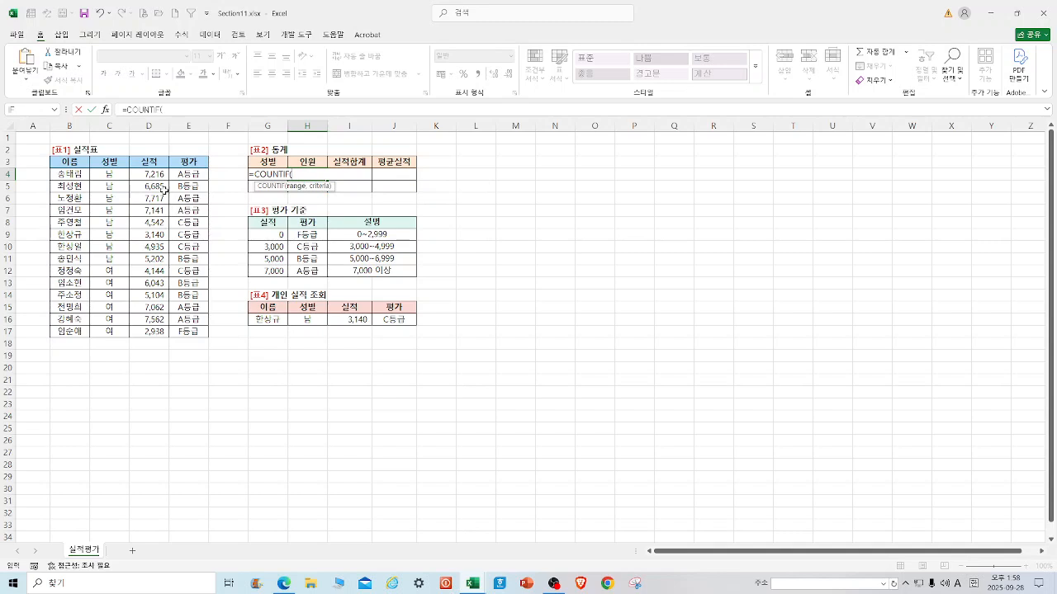
{"action": "left_click", "coordinate": [105, 109]}
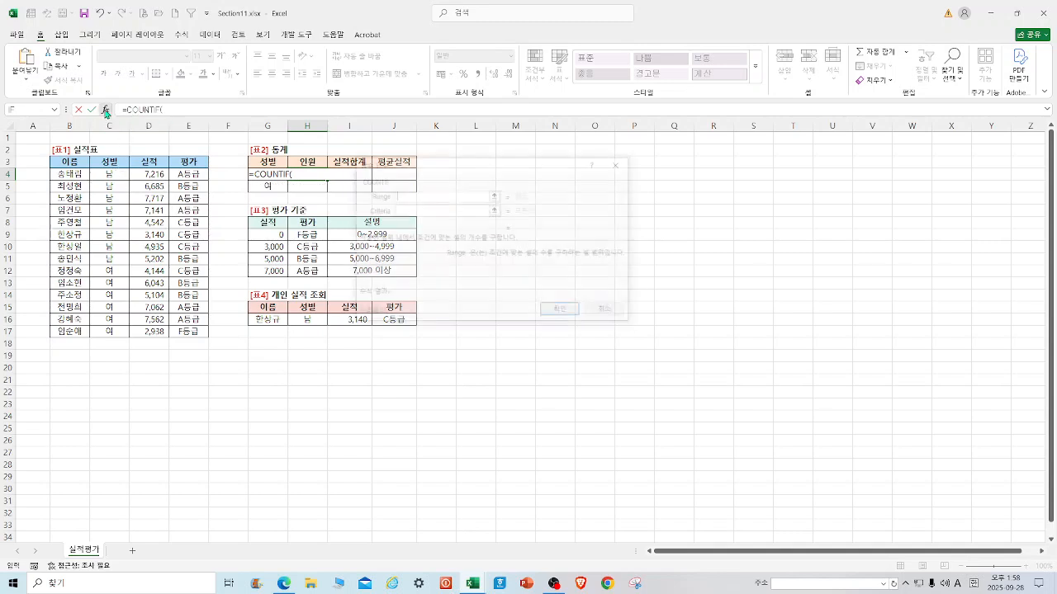
{"action": "left_click_drag", "start_coordinate": [108, 171], "coordinate": [108, 331]}
{"action": "left_click", "coordinate": [416, 210]}
{"action": "left_click", "coordinate": [271, 175]}
{"action": "left_click", "coordinate": [561, 311]}
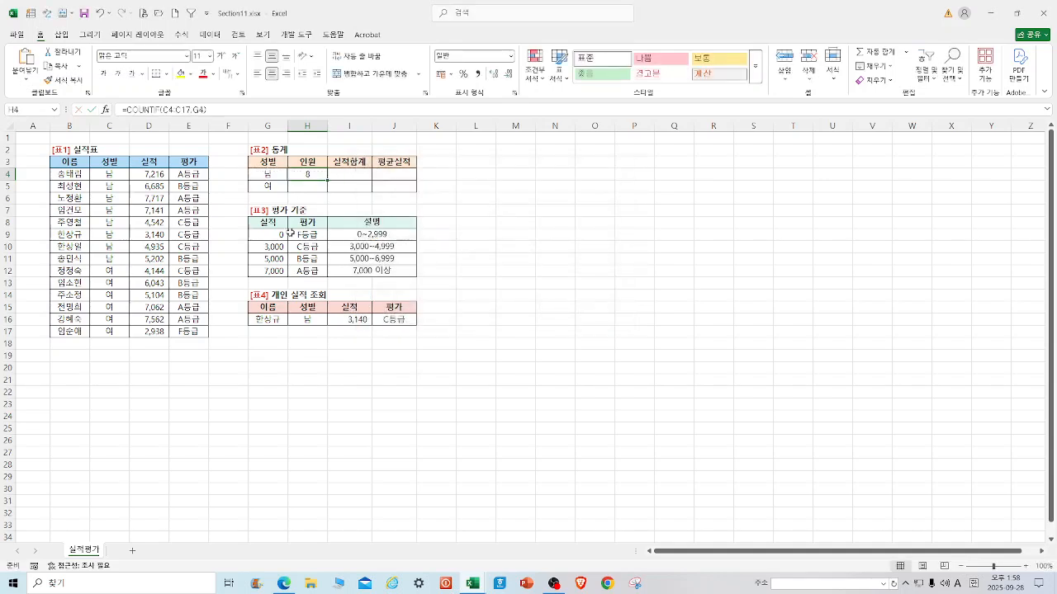
{"action": "left_click_drag", "start_coordinate": [328, 181], "coordinate": [328, 192]}
Step: Total the 실적 by gender in I4 with SUMIF, using range C4:C17, criteria G4 and sum range D4:D17, and fill down to I5
{"action": "left_click", "coordinate": [353, 175]}
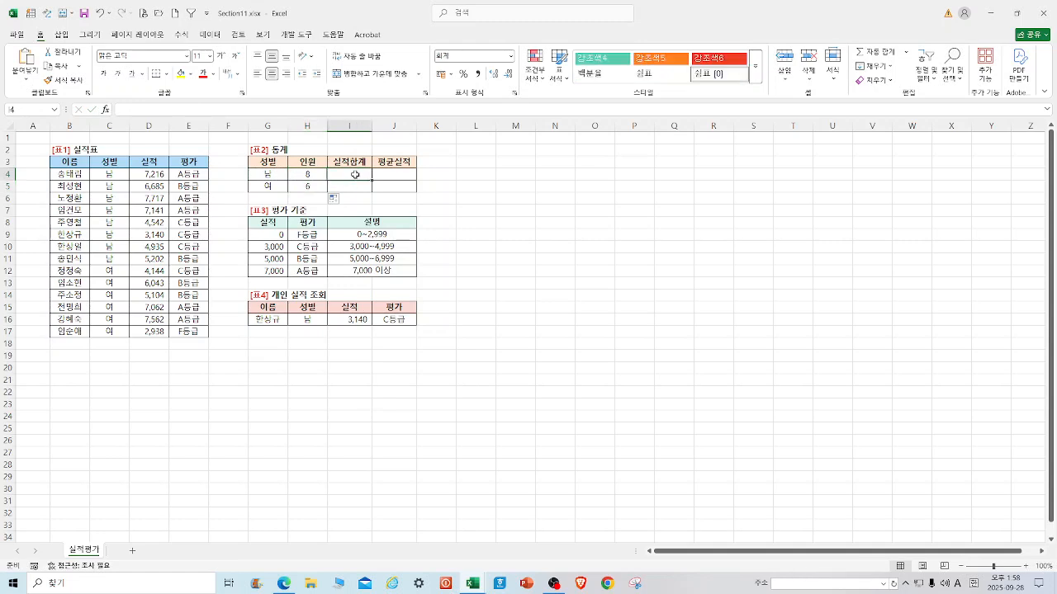
{"action": "type", "text": "=SUMI"}
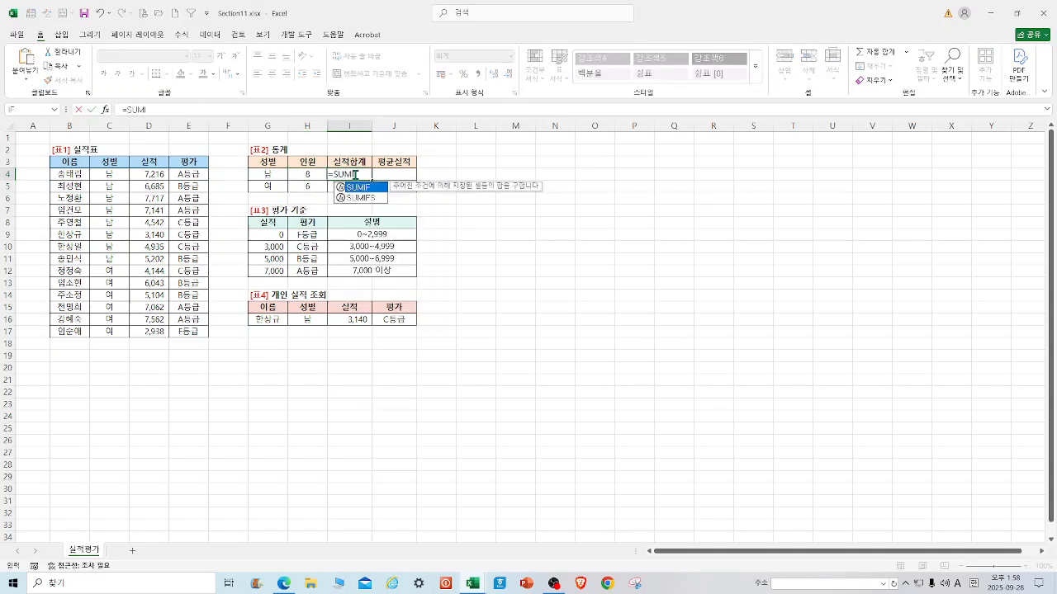
{"action": "key", "text": "Tab"}
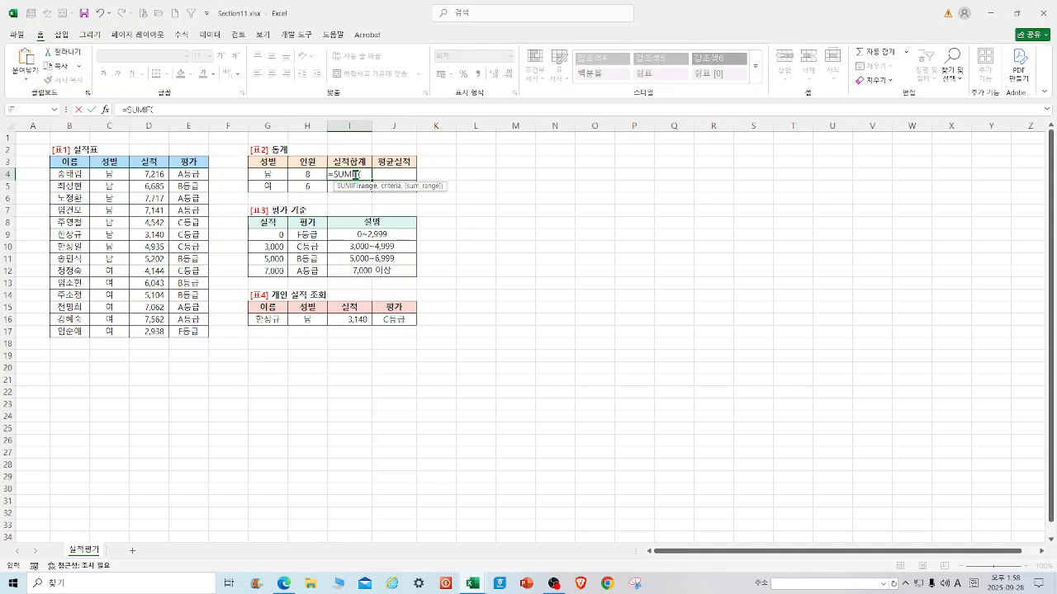
{"action": "left_click", "coordinate": [106, 109]}
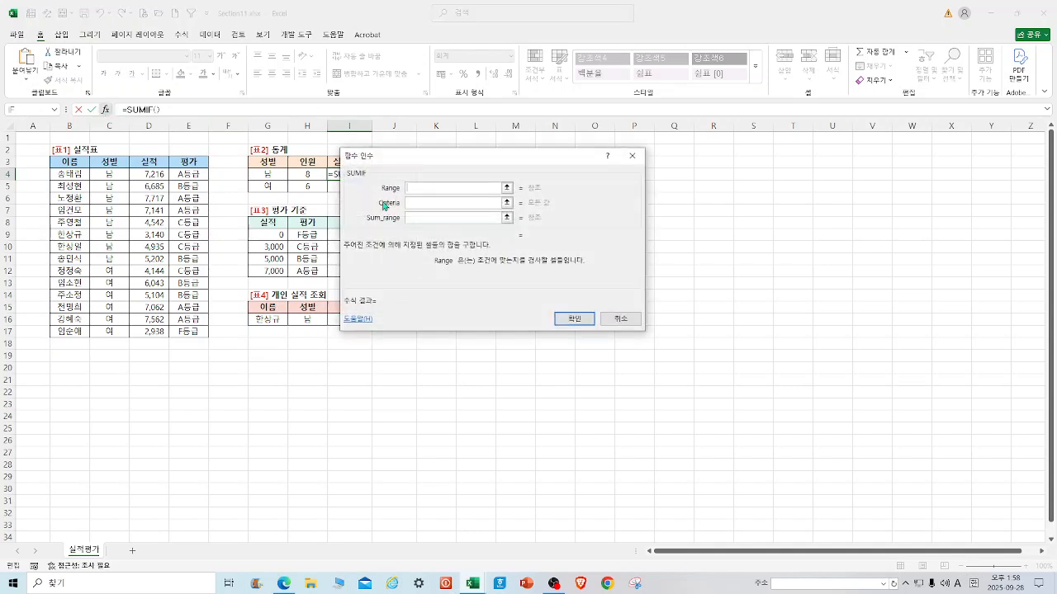
{"action": "left_click", "coordinate": [104, 178]}
{"action": "left_click_drag", "start_coordinate": [104, 178], "coordinate": [105, 331]}
{"action": "left_click", "coordinate": [431, 203]}
{"action": "left_click", "coordinate": [270, 175]}
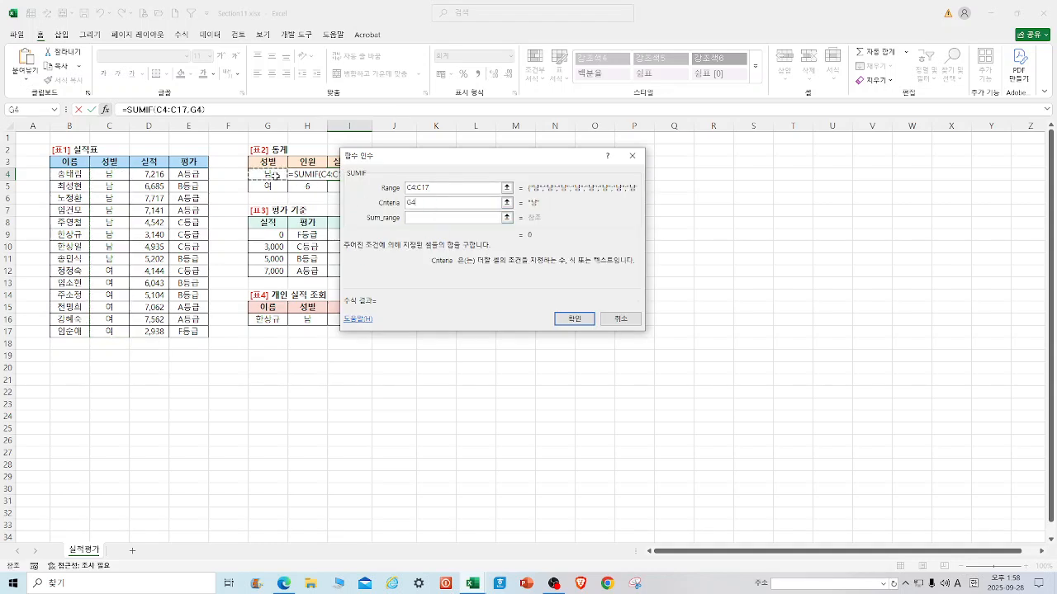
{"action": "left_click", "coordinate": [448, 219]}
{"action": "left_click_drag", "start_coordinate": [147, 175], "coordinate": [147, 331]}
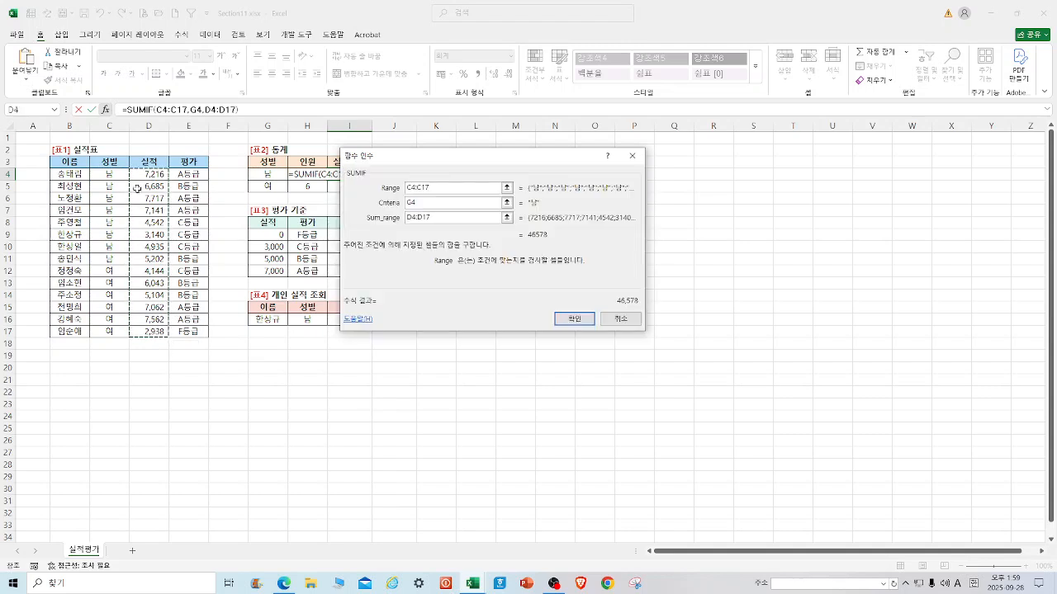
{"action": "left_click", "coordinate": [577, 317]}
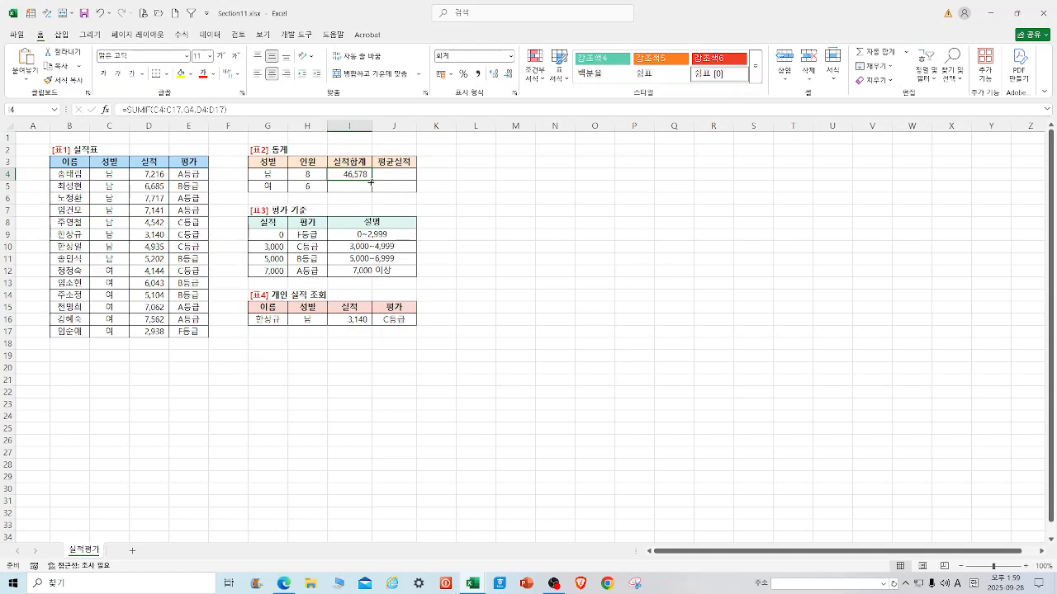
{"action": "left_click_drag", "start_coordinate": [371, 180], "coordinate": [371, 192]}
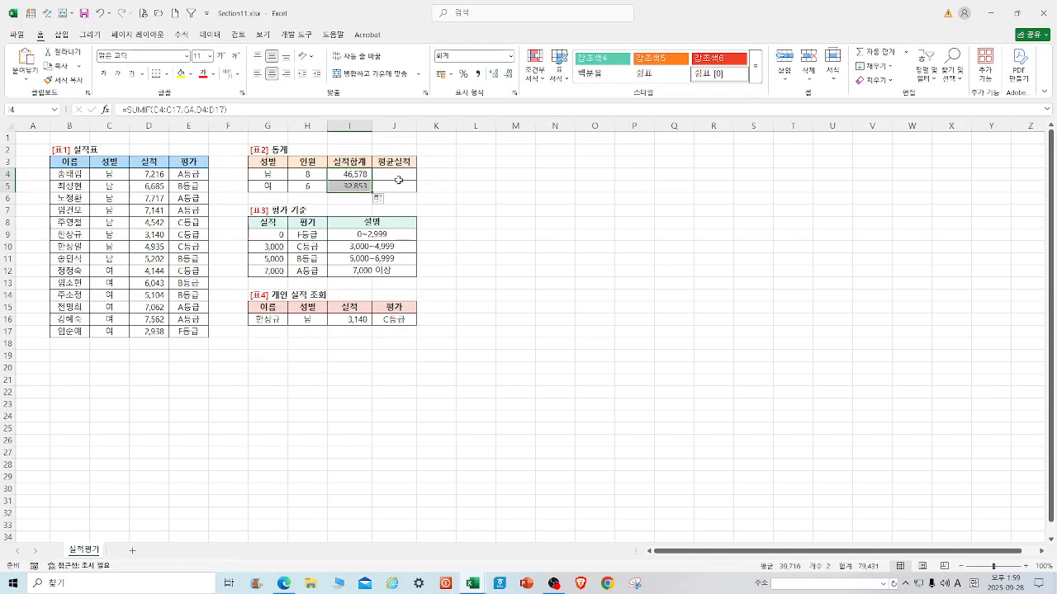
Step: Average the 실적 by gender in J4 with AVERAGEIF, using range C4:C17, criteria G4 and average range D4:D17, and fill down to J5
{"action": "left_click", "coordinate": [401, 173]}
{"action": "type", "text": "=AV"}
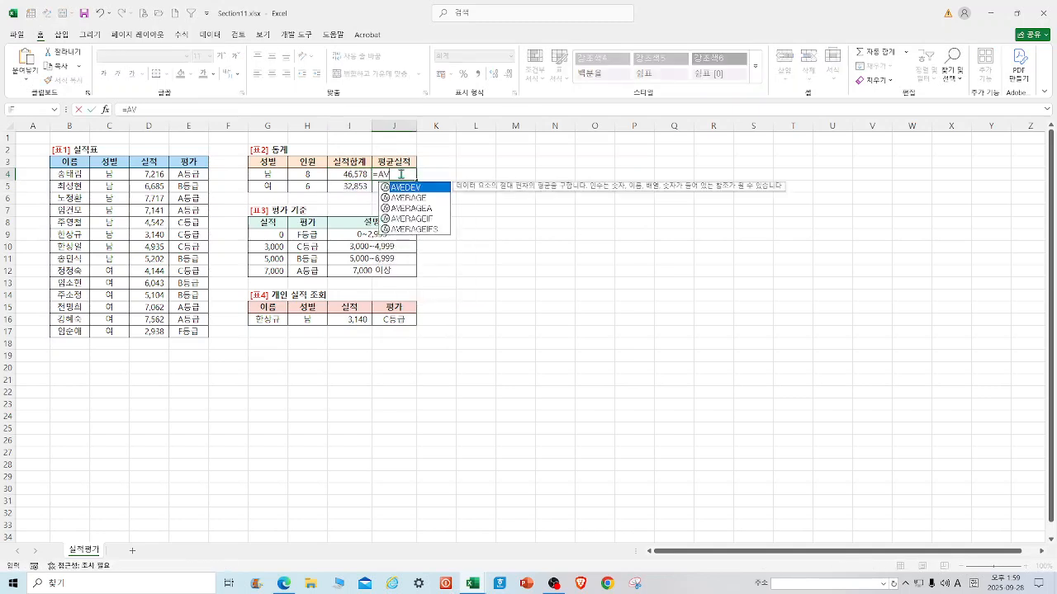
{"action": "type", "text": "ERAGE"}
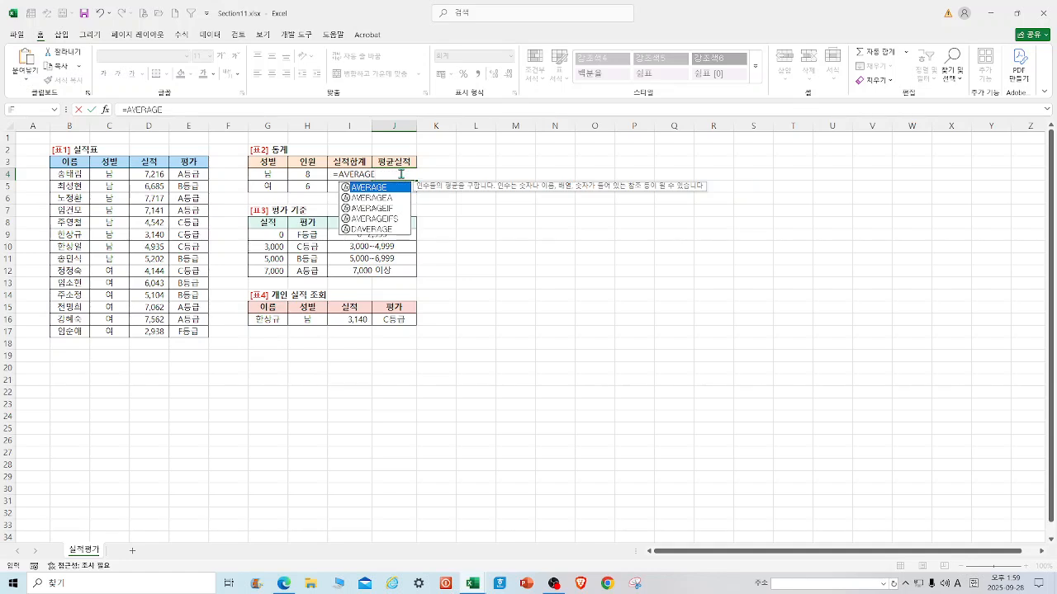
{"action": "left_click", "coordinate": [399, 208]}
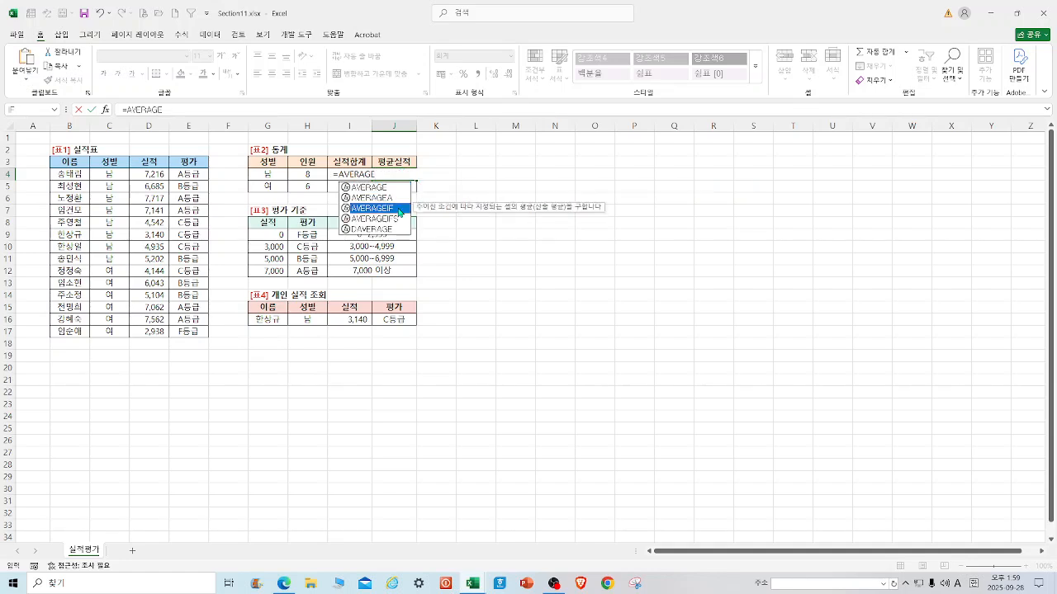
{"action": "double_click", "coordinate": [398, 208]}
{"action": "left_click", "coordinate": [104, 109]}
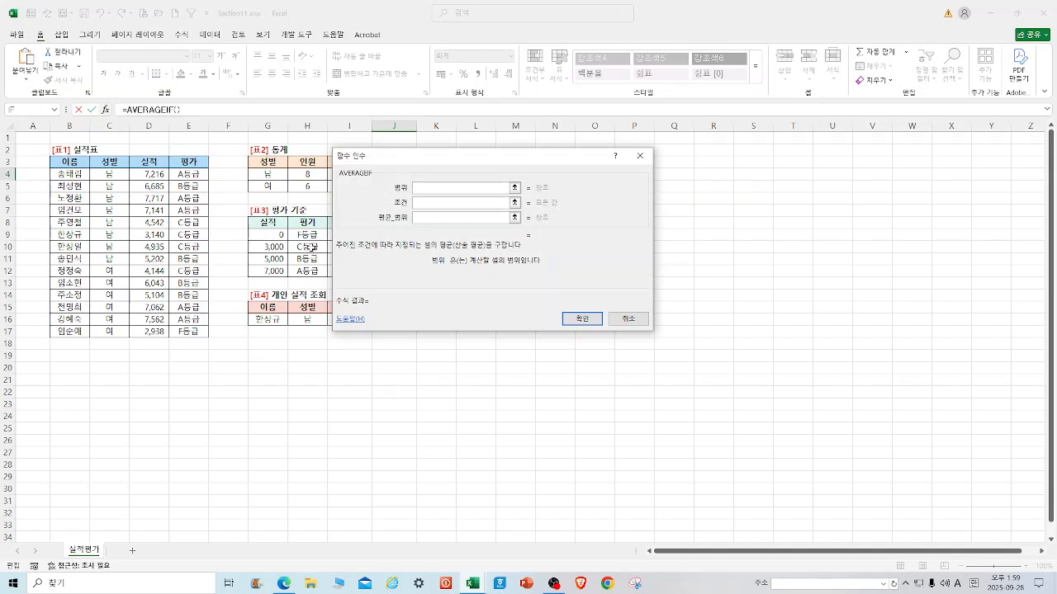
{"action": "left_click_drag", "start_coordinate": [482, 166], "coordinate": [472, 199]}
{"action": "left_click_drag", "start_coordinate": [110, 174], "coordinate": [107, 330]}
{"action": "left_click", "coordinate": [417, 235]}
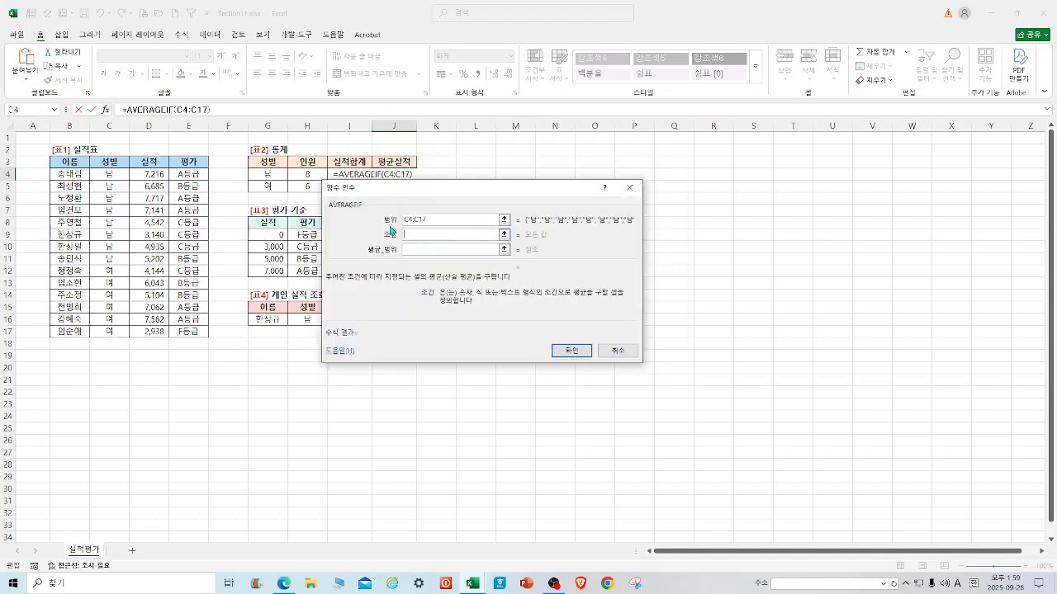
{"action": "left_click", "coordinate": [268, 175]}
{"action": "left_click", "coordinate": [430, 248]}
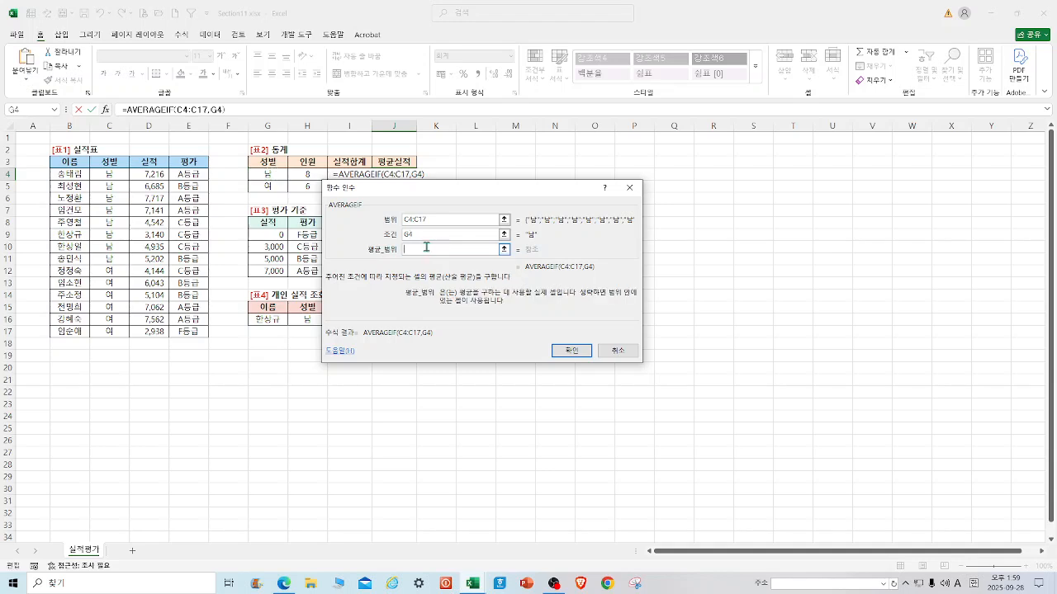
{"action": "left_click_drag", "start_coordinate": [145, 179], "coordinate": [143, 331]}
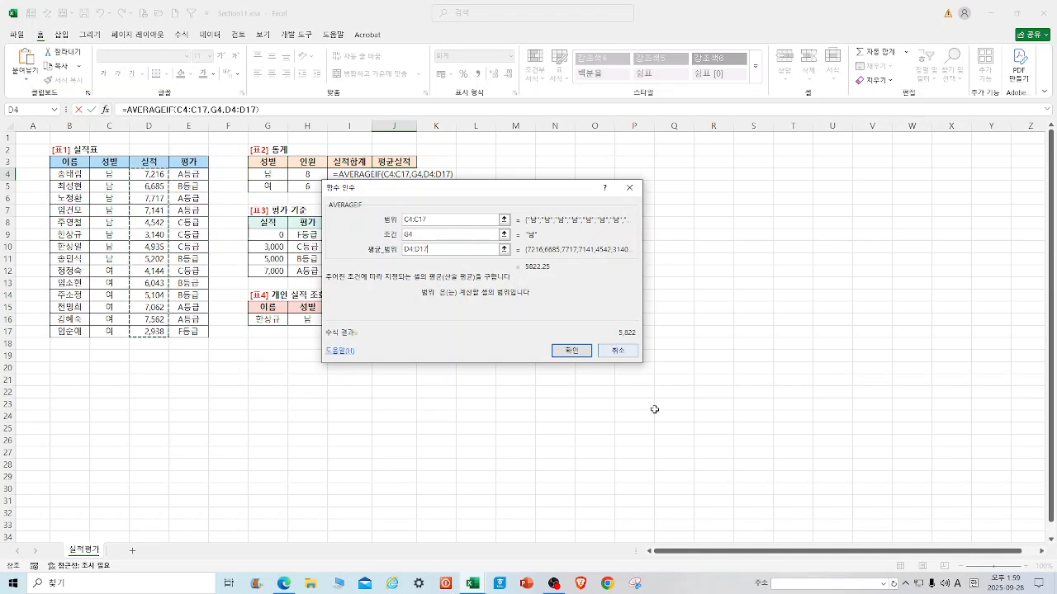
{"action": "left_click", "coordinate": [578, 353]}
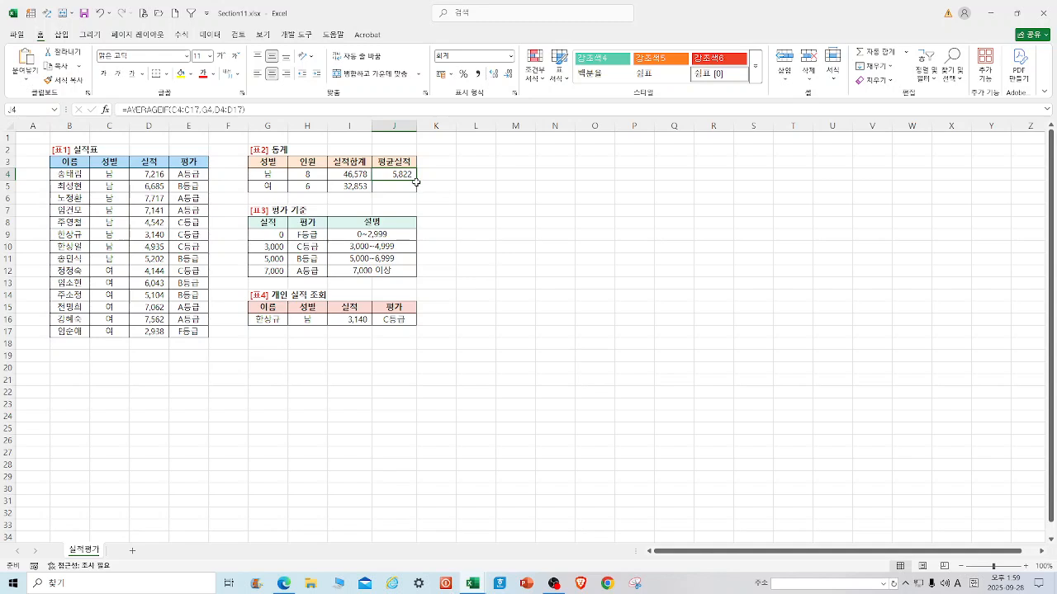
{"action": "left_click_drag", "start_coordinate": [417, 180], "coordinate": [414, 190]}
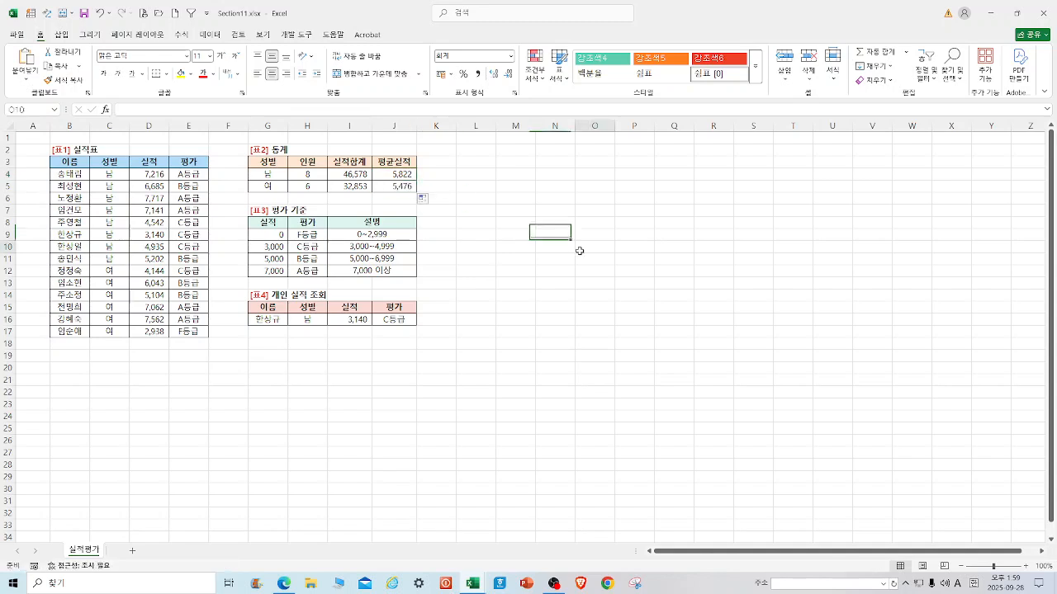
{"action": "left_click", "coordinate": [579, 250]}
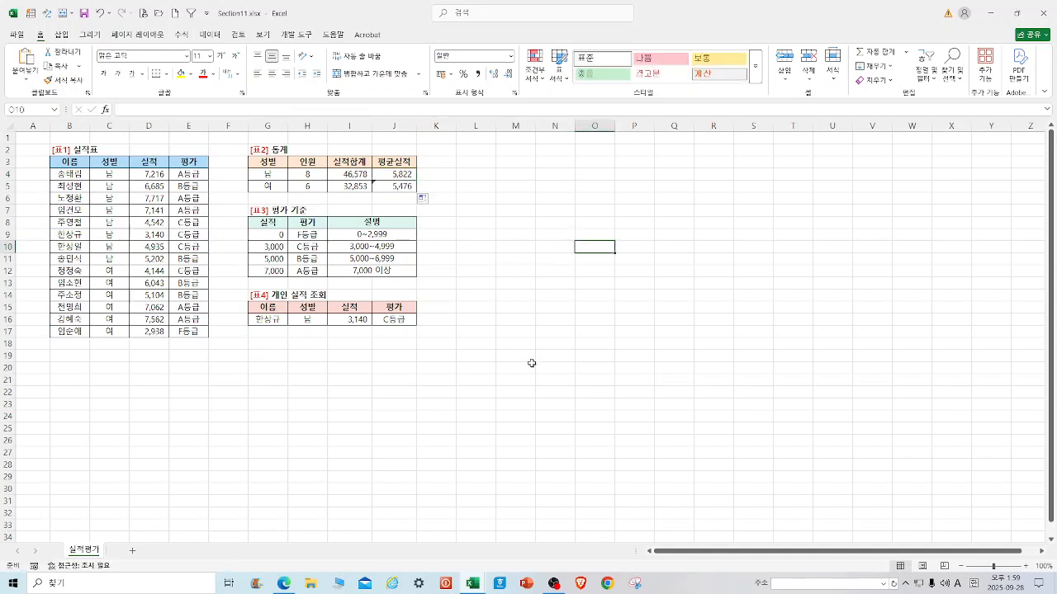
Step: Clear the contents of the individual lookup row G16:J16 in [표4]
{"action": "left_click_drag", "start_coordinate": [271, 322], "coordinate": [394, 321]}
{"action": "key", "text": "Delete"}
{"action": "left_click", "coordinate": [682, 403]}
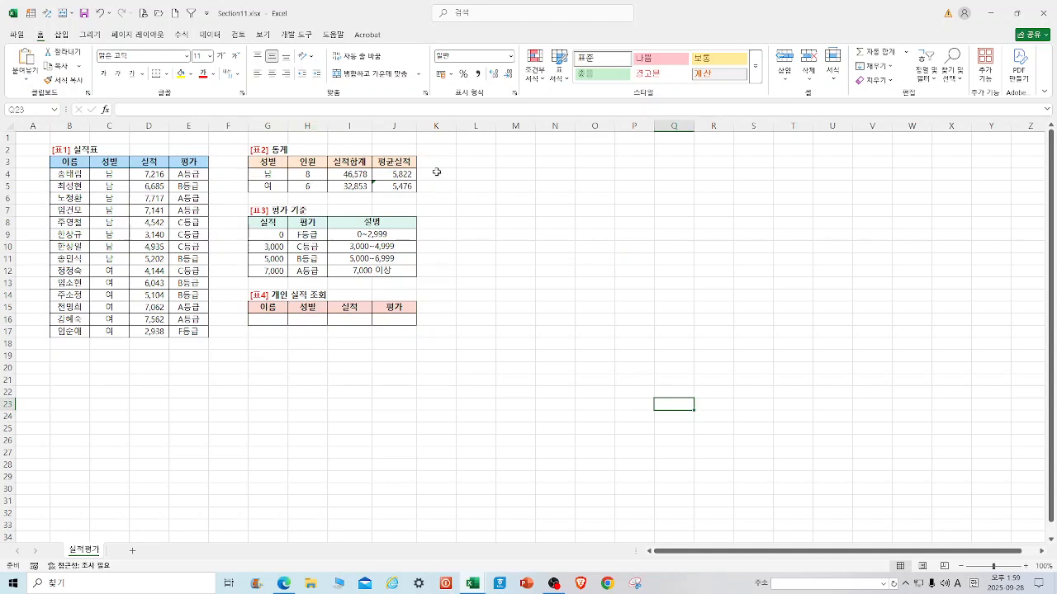
{"action": "left_click", "coordinate": [622, 256]}
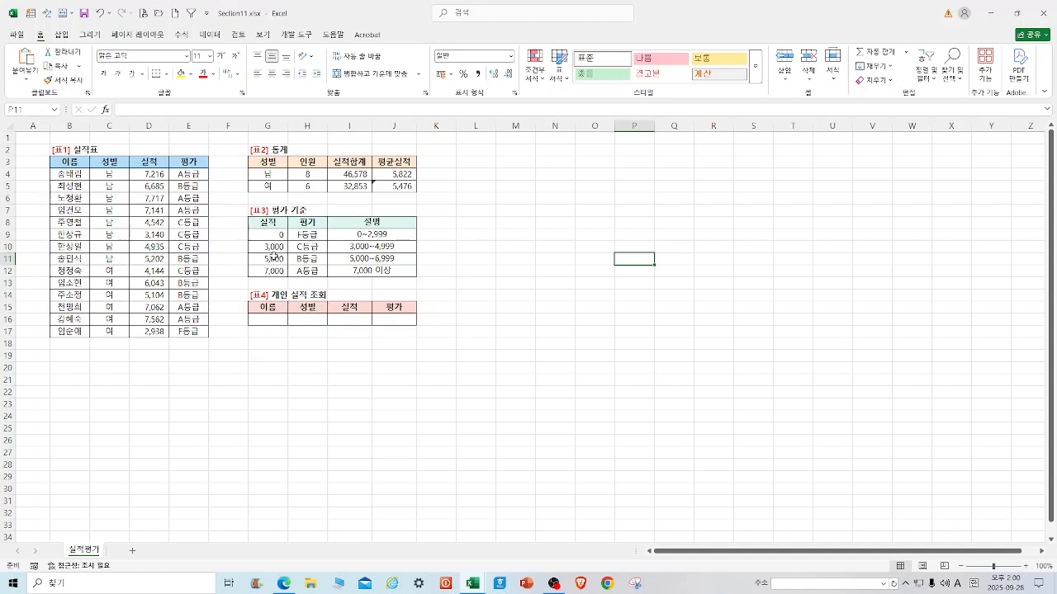
Step: Delete the existing defined names 기준 and 실적표 from the workbook
{"action": "left_click_drag", "start_coordinate": [272, 235], "coordinate": [298, 266]}
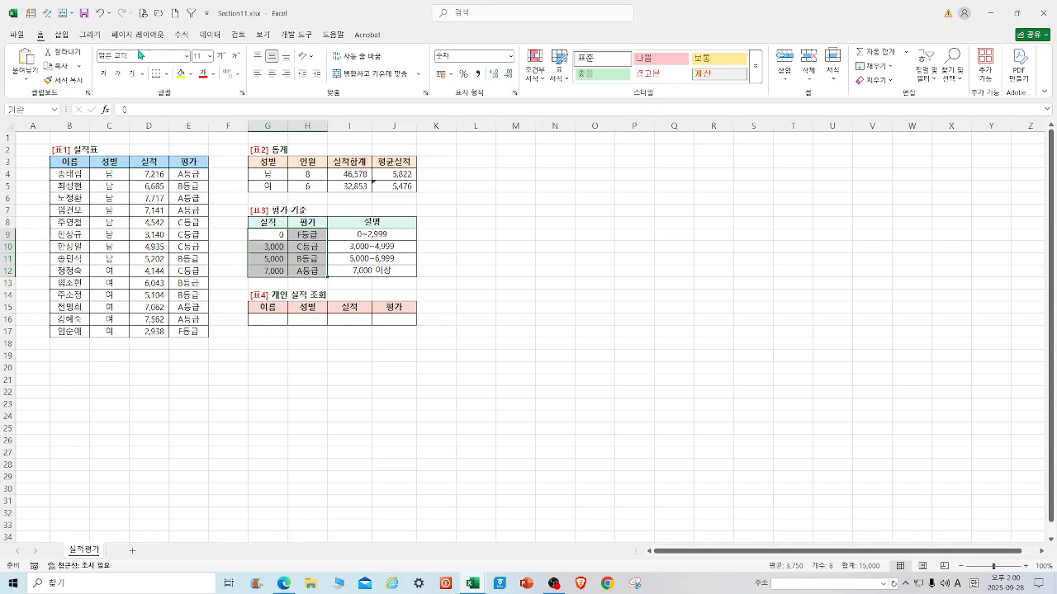
{"action": "left_click", "coordinate": [621, 247]}
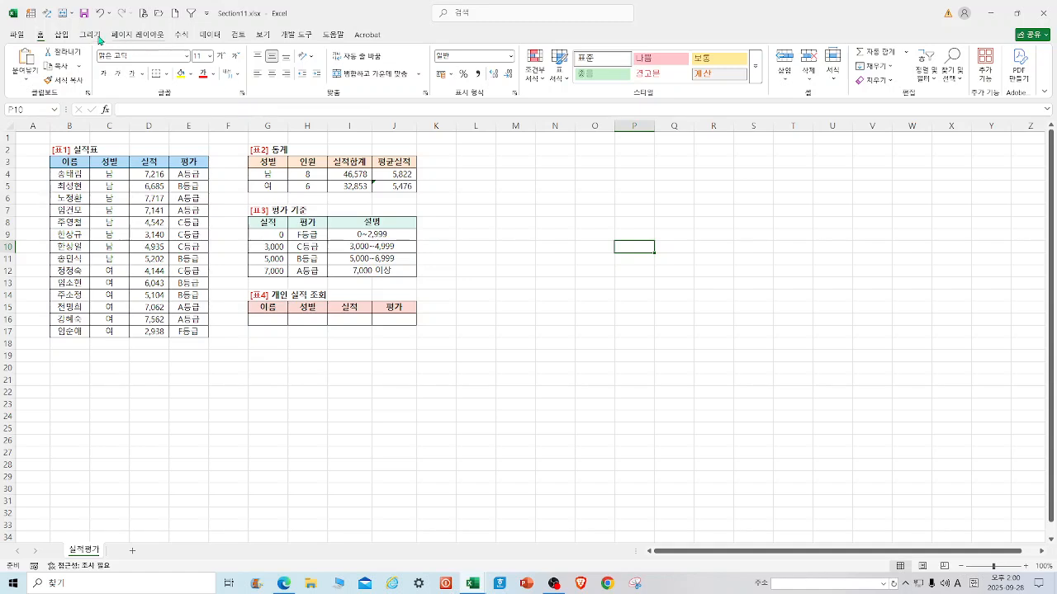
{"action": "left_click", "coordinate": [180, 35]}
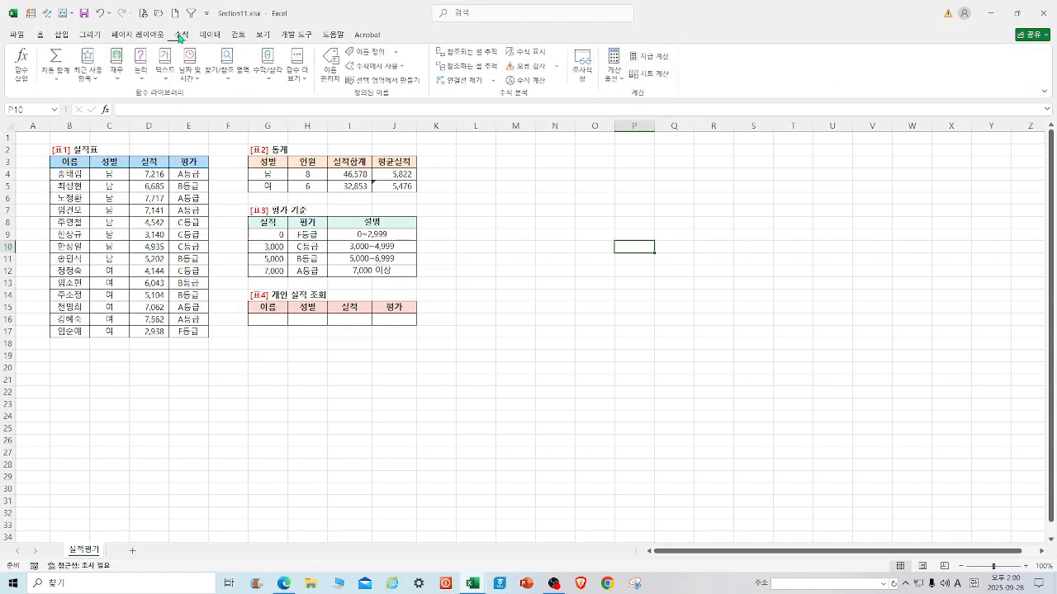
{"action": "left_click", "coordinate": [331, 66]}
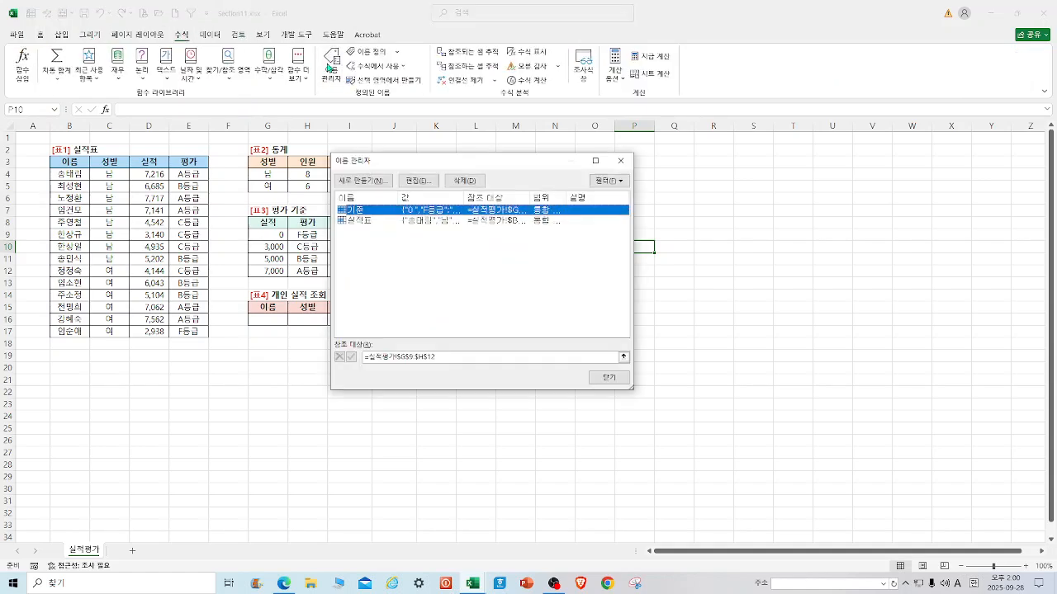
{"action": "left_click", "coordinate": [465, 181]}
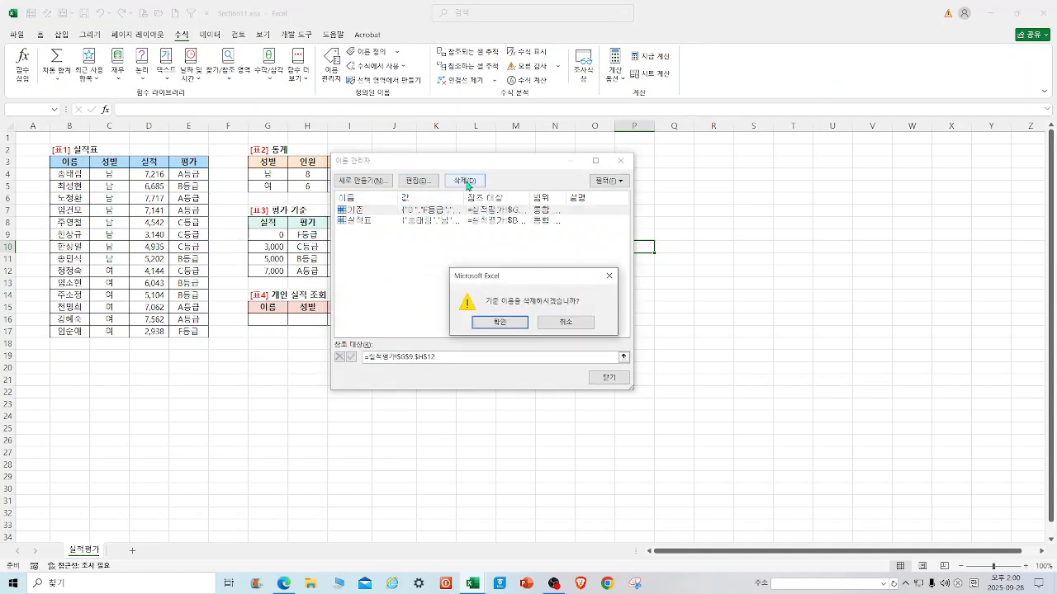
{"action": "left_click", "coordinate": [501, 326]}
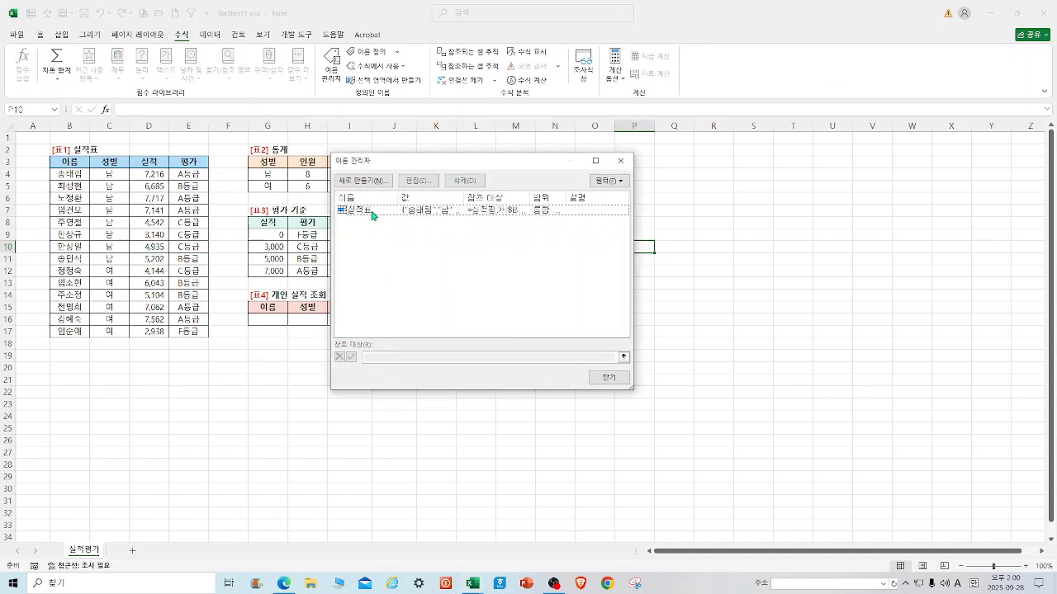
{"action": "left_click", "coordinate": [373, 212]}
{"action": "left_click", "coordinate": [465, 180]}
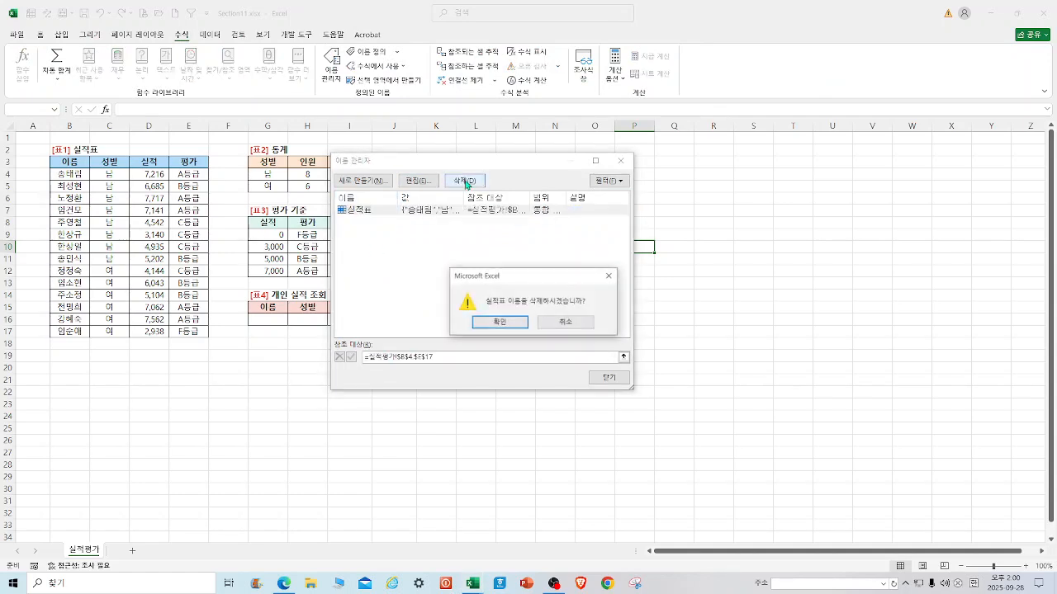
{"action": "left_click", "coordinate": [501, 322]}
{"action": "left_click", "coordinate": [621, 160]}
{"action": "left_click", "coordinate": [715, 198]}
Step: Name the evaluation criteria range G9:H12 in [표3] as 기준
{"action": "left_click_drag", "start_coordinate": [274, 235], "coordinate": [305, 271]}
{"action": "left_click", "coordinate": [31, 109]}
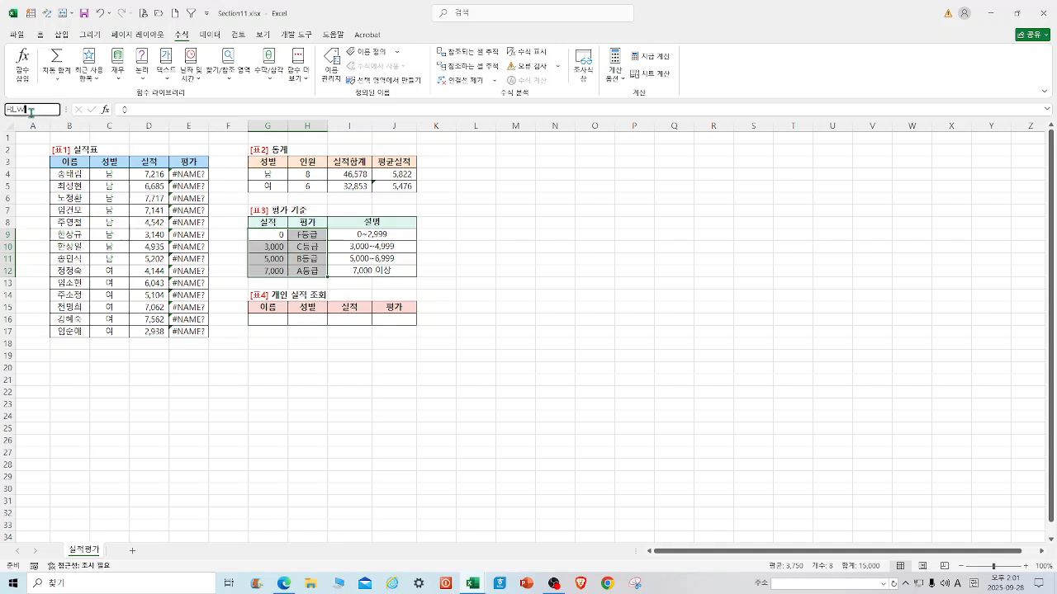
{"action": "type", "text": "기준"}
{"action": "key", "text": "Return"}
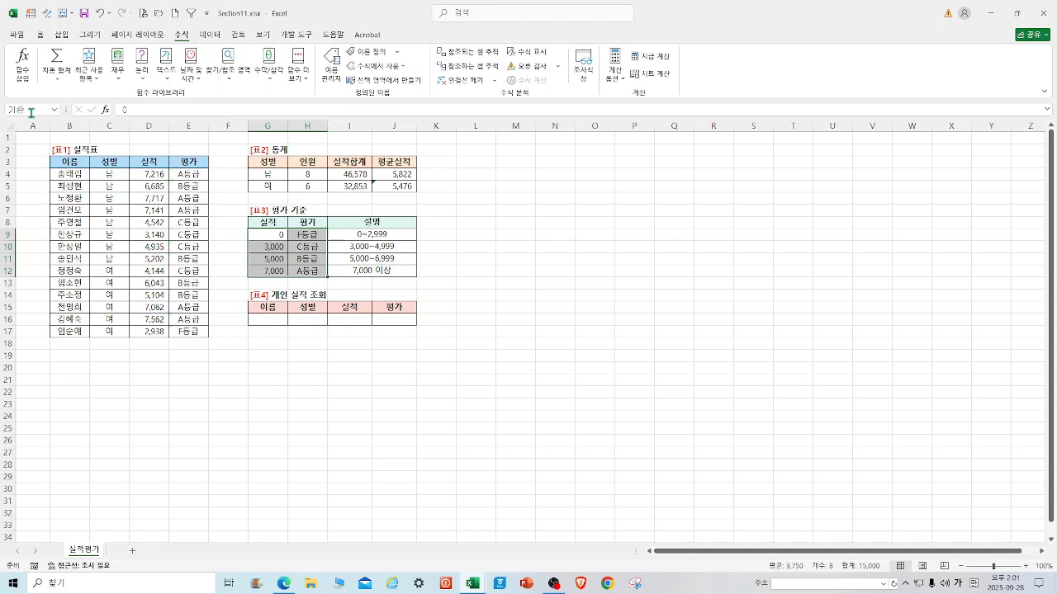
{"action": "left_click", "coordinate": [634, 369]}
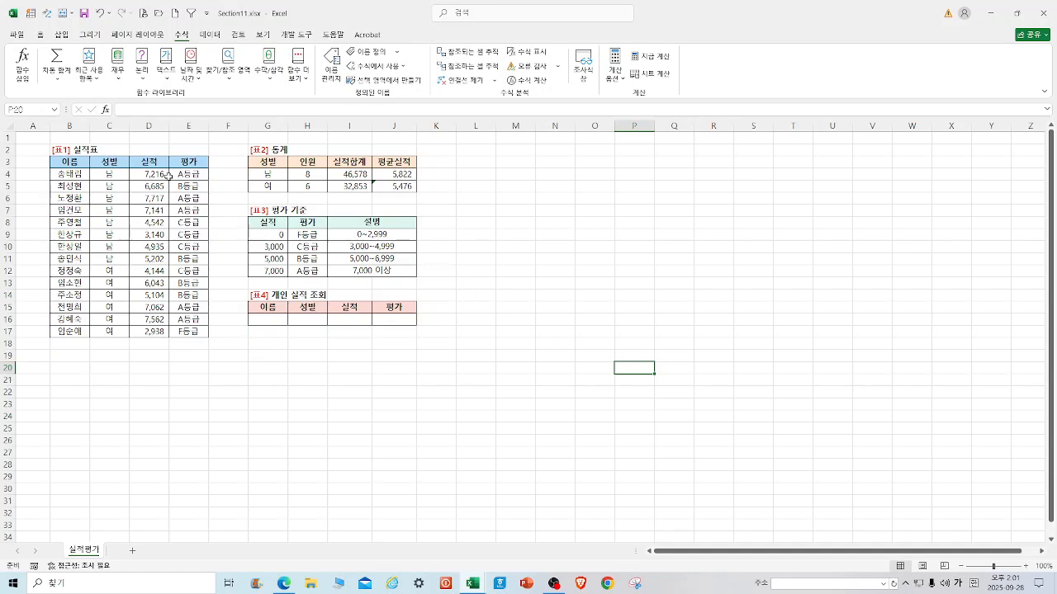
Step: Clear the grades in the 평가 column E4:E17 of [표1]
{"action": "left_click_drag", "start_coordinate": [185, 175], "coordinate": [173, 327]}
{"action": "key", "text": "Delete"}
Step: Start a VLOOKUP in E4 with D4 as the lookup value and the named range 기준 as the table range
{"action": "left_click", "coordinate": [193, 175]}
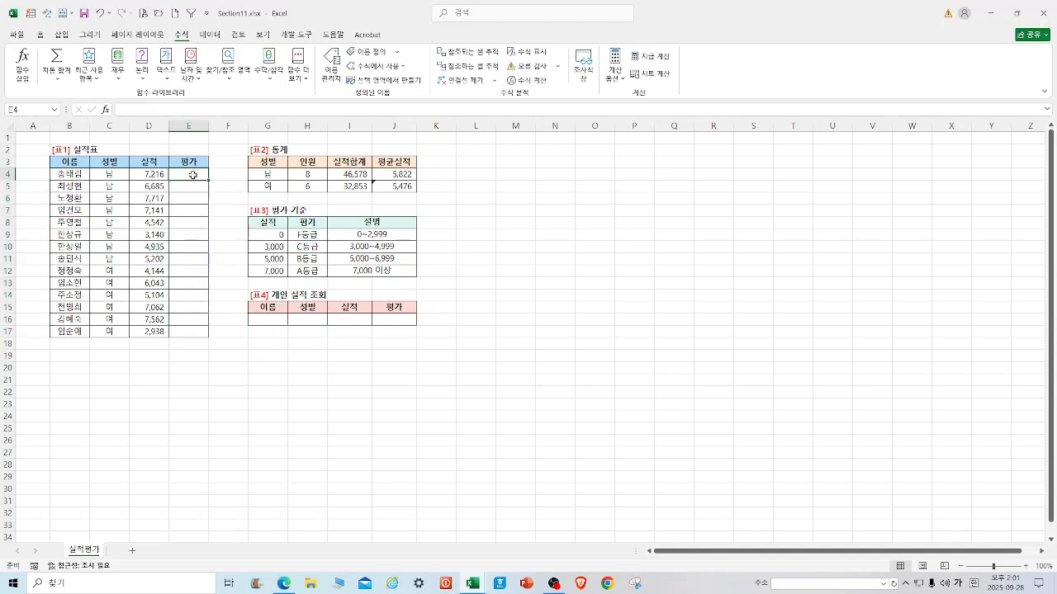
{"action": "type", "text": "="}
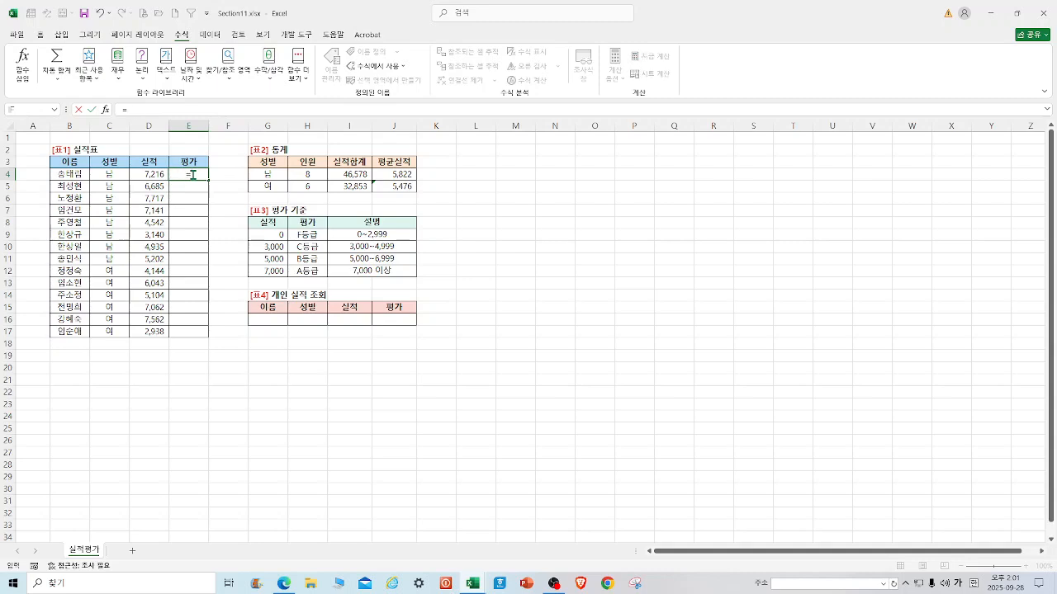
{"action": "type", "text": "VLOOKUP("}
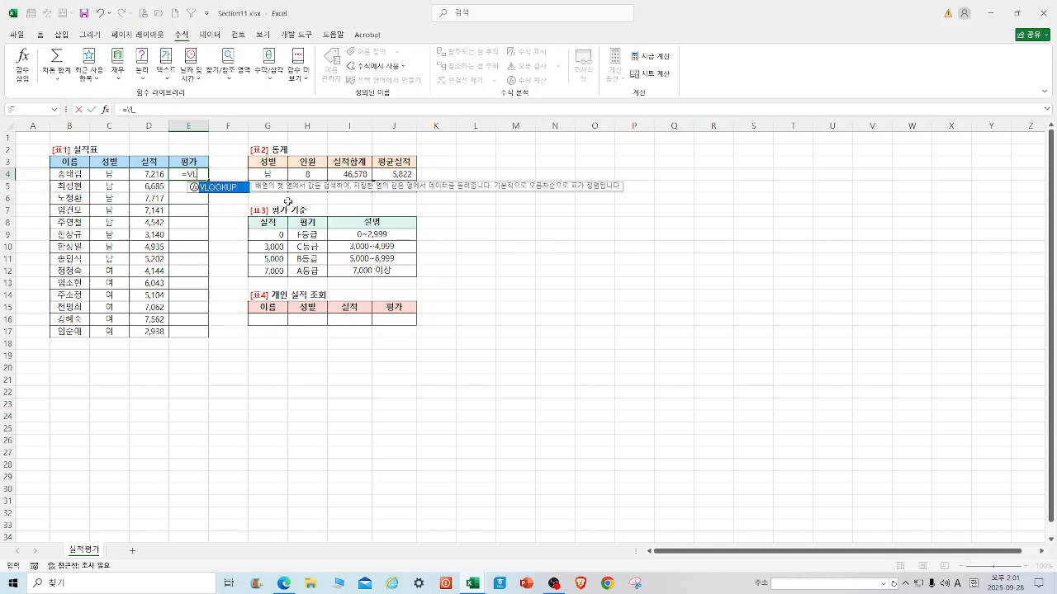
{"action": "left_click", "coordinate": [106, 110]}
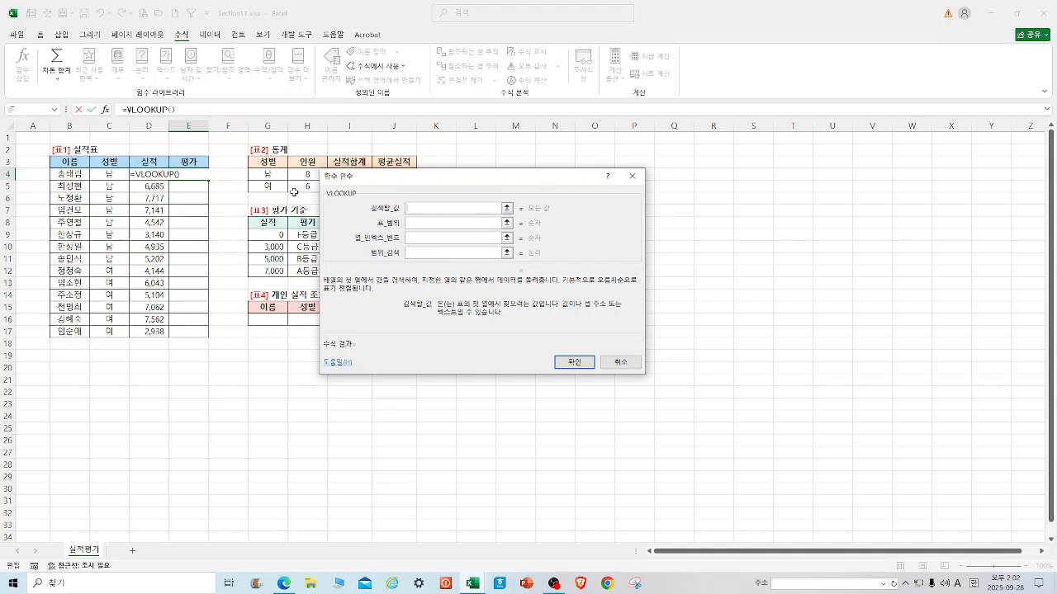
{"action": "left_click", "coordinate": [139, 175]}
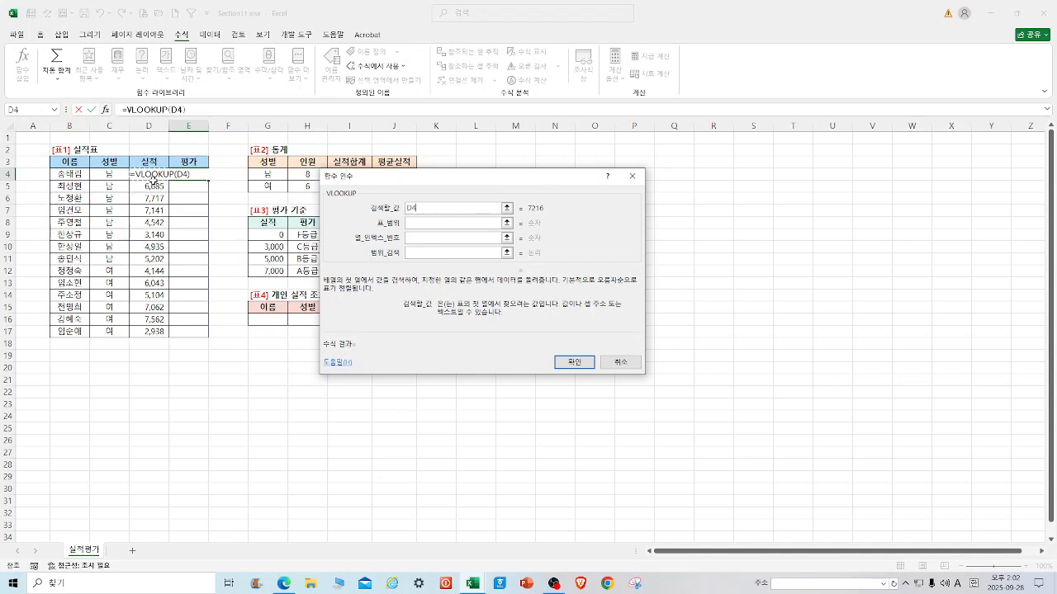
{"action": "left_click", "coordinate": [420, 225]}
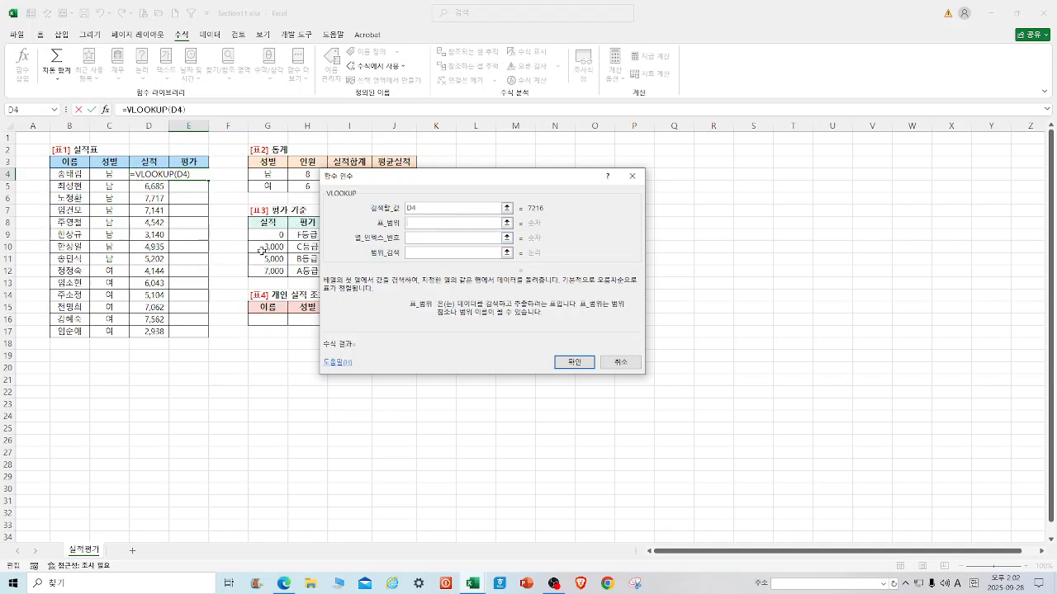
{"action": "type", "text": "RL"}
{"action": "key", "text": "BackSpace"}
{"action": "type", "text": "기준"}
{"action": "left_click_drag", "start_coordinate": [457, 182], "coordinate": [521, 195]}
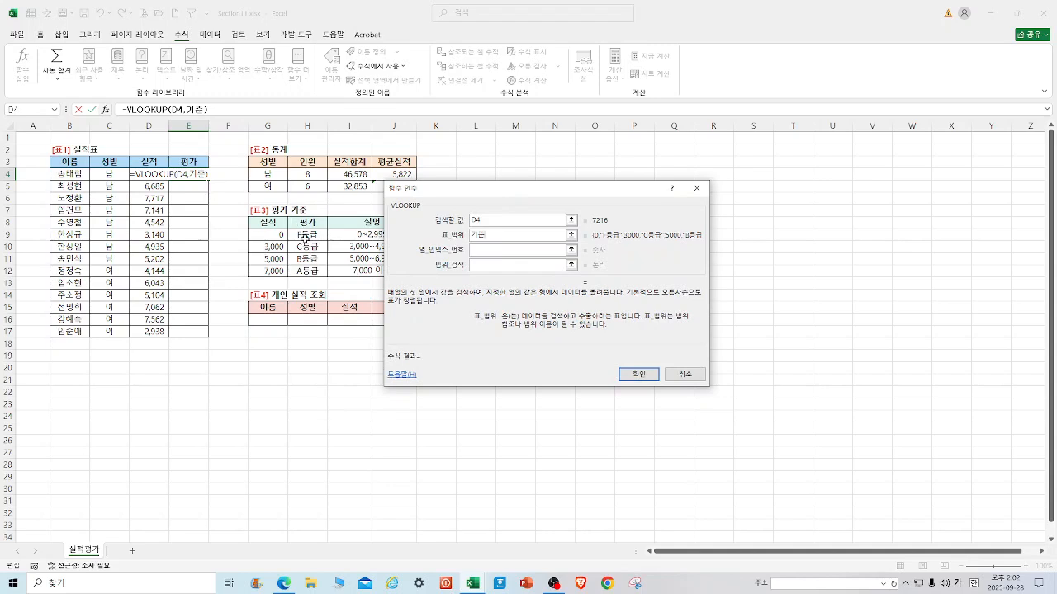
Step: Complete the E4 VLOOKUP with column index 2 and range lookup 1, and fill it down to E17
{"action": "left_click", "coordinate": [484, 251]}
{"action": "type", "text": "2"}
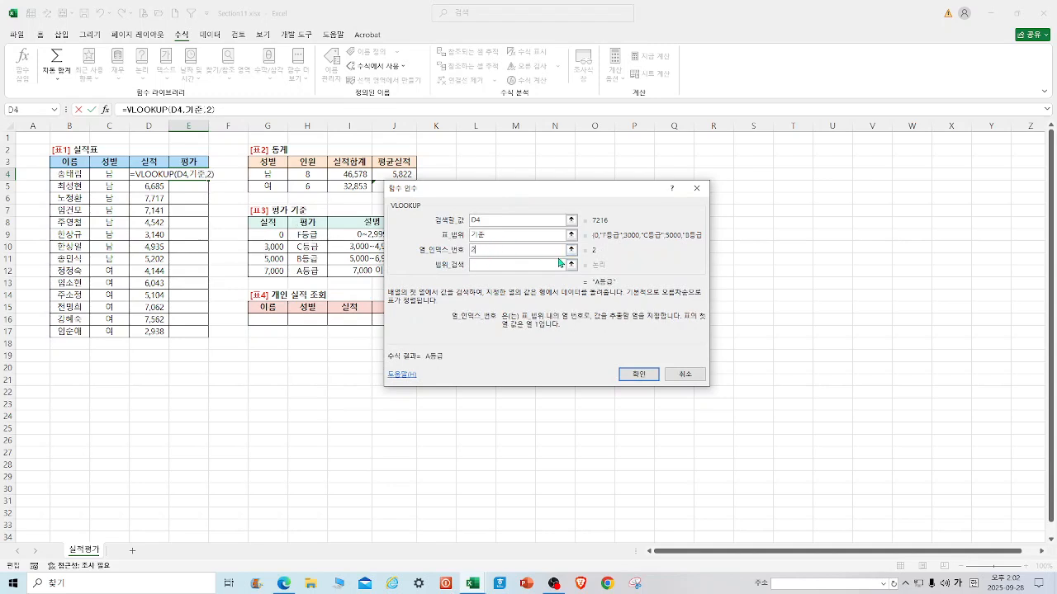
{"action": "left_click", "coordinate": [491, 266]}
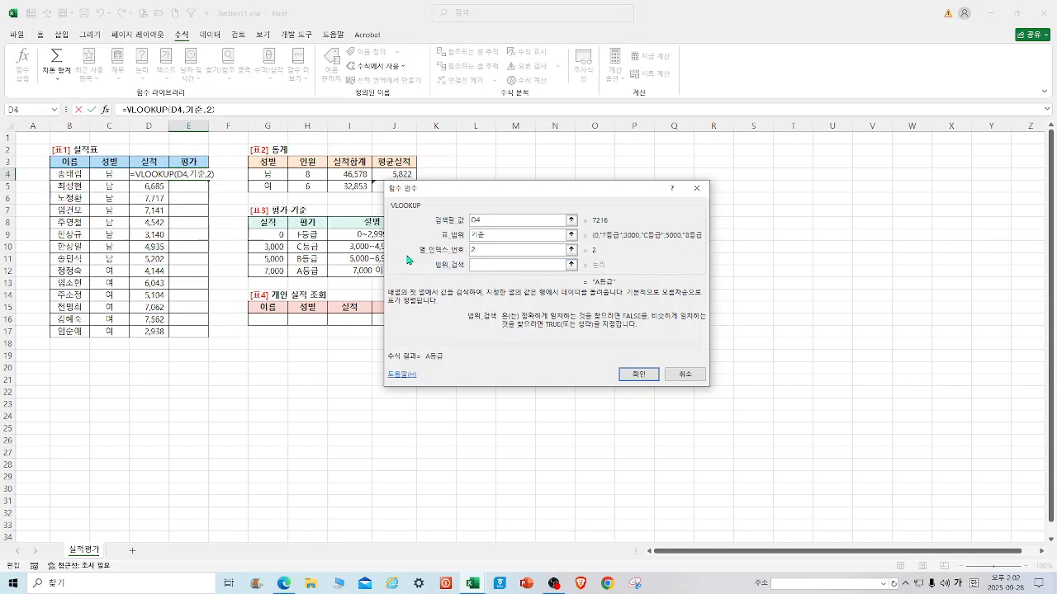
{"action": "left_click_drag", "start_coordinate": [475, 196], "coordinate": [548, 194]}
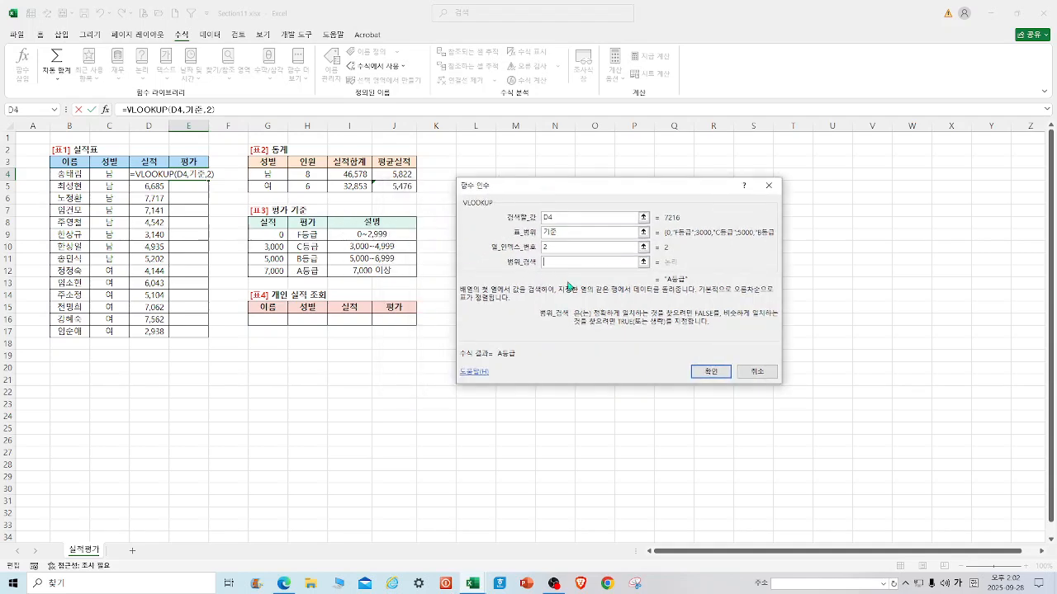
{"action": "type", "text": "1"}
{"action": "left_click", "coordinate": [722, 370]}
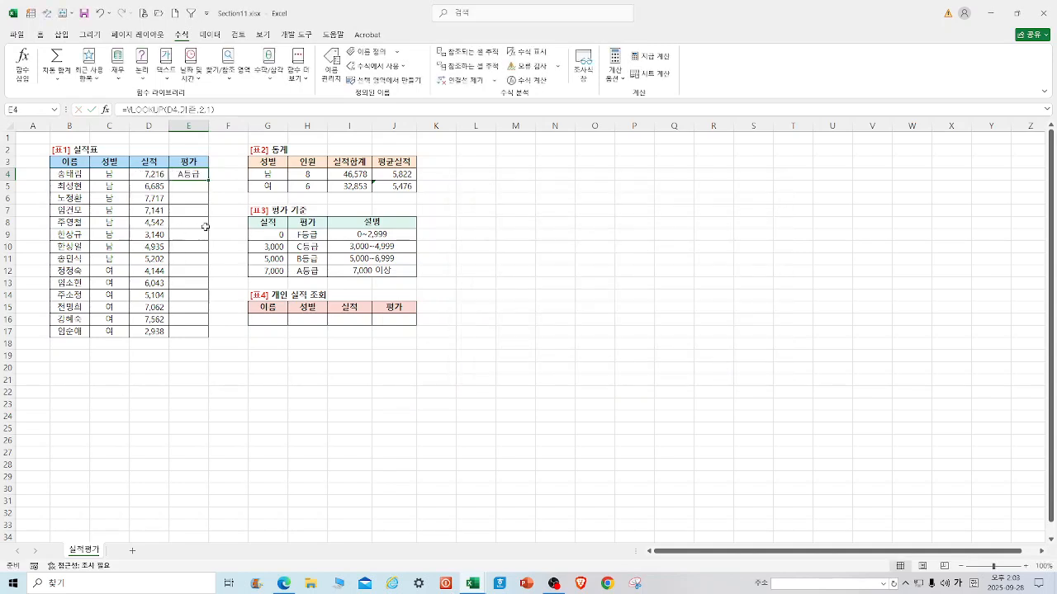
{"action": "left_click_drag", "start_coordinate": [208, 180], "coordinate": [205, 335]}
{"action": "left_click", "coordinate": [273, 357]}
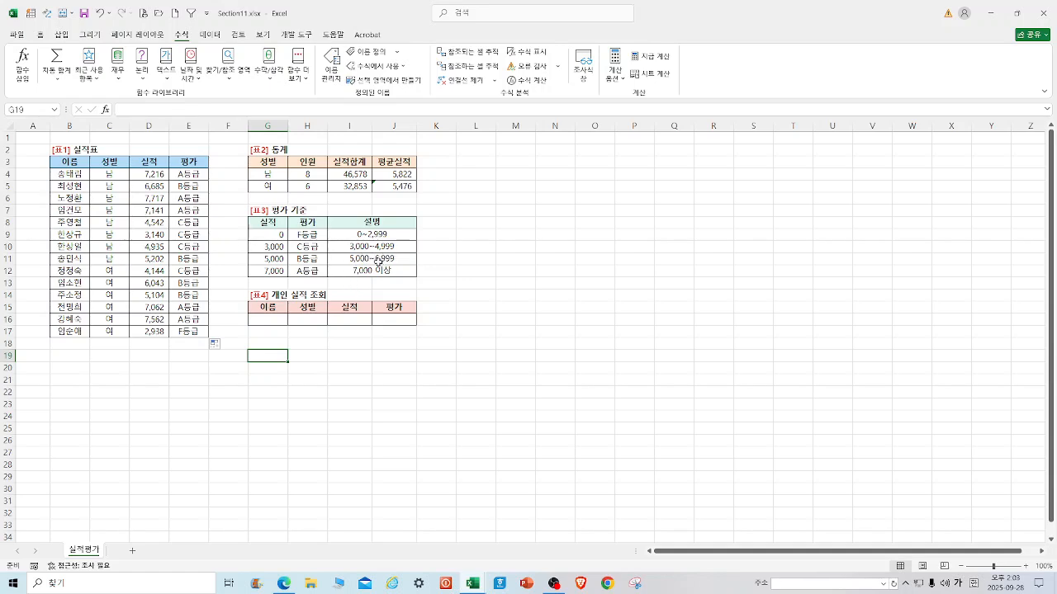
{"action": "left_click", "coordinate": [152, 262]}
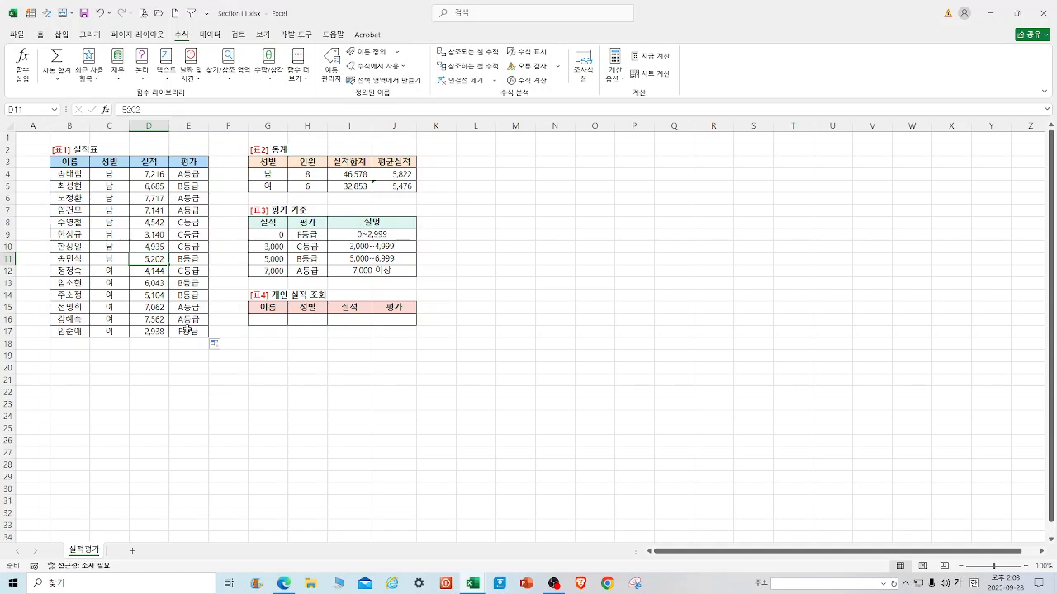
{"action": "left_click", "coordinate": [350, 404]}
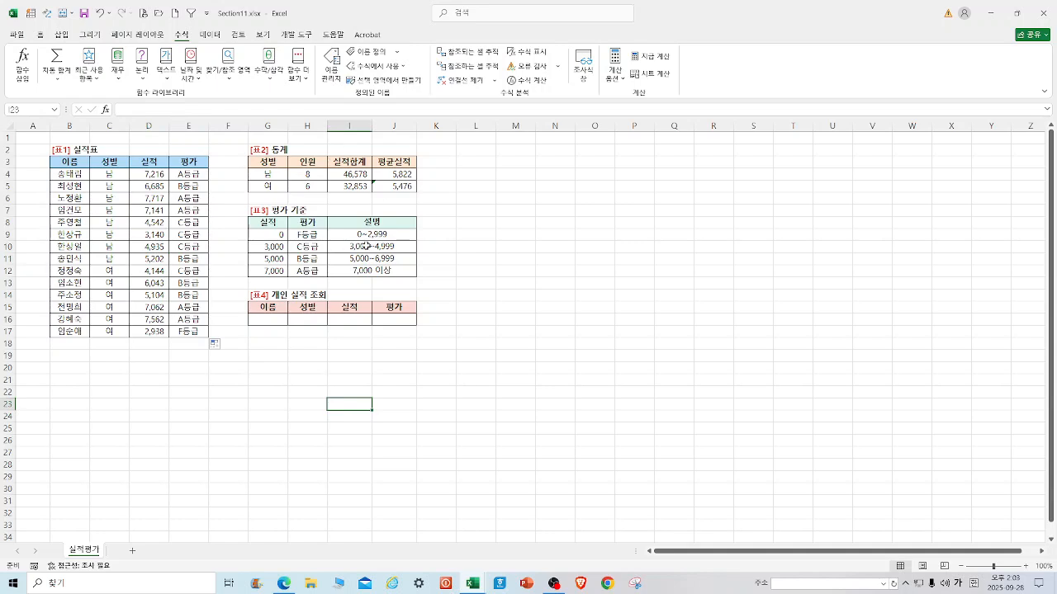
{"action": "left_click", "coordinate": [270, 325]}
{"action": "left_click", "coordinate": [314, 319]}
{"action": "left_click", "coordinate": [353, 322]}
{"action": "left_click", "coordinate": [400, 323]}
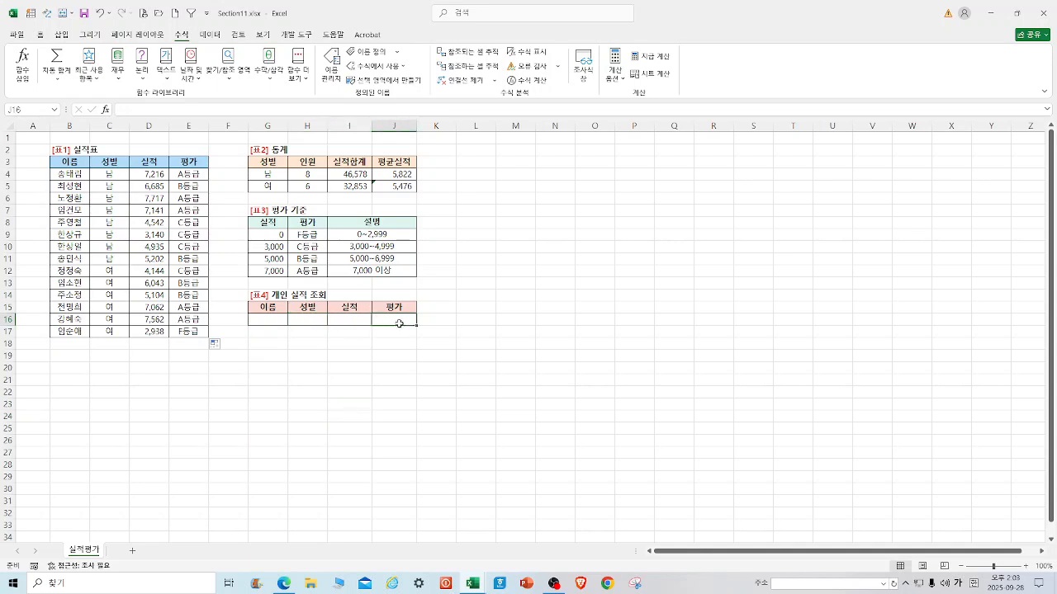
{"action": "left_click", "coordinate": [489, 397]}
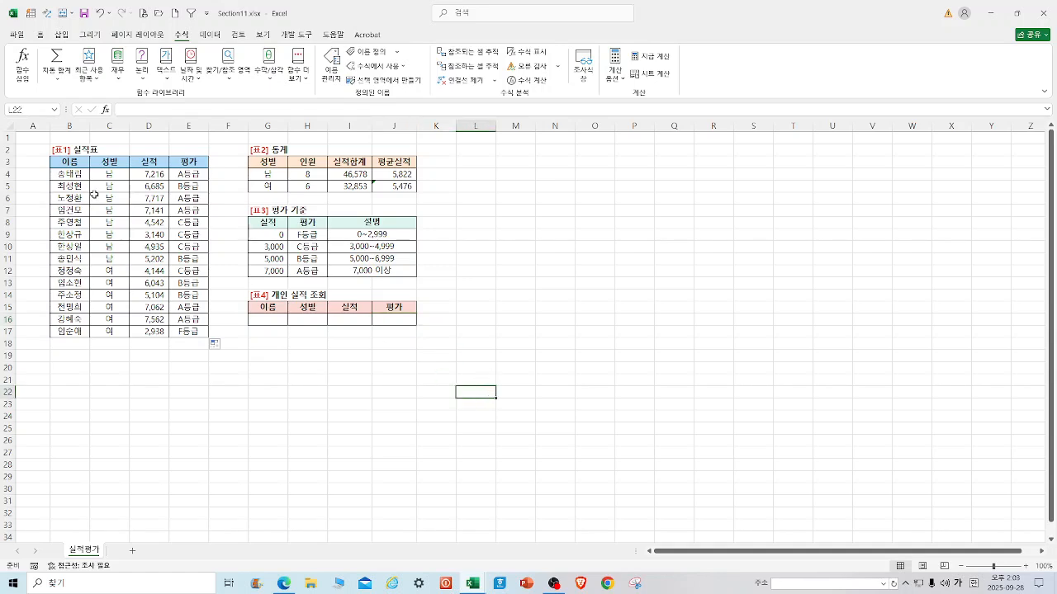
Step: Name the [표1] data range B4:E17 as 실적표
{"action": "left_click_drag", "start_coordinate": [67, 176], "coordinate": [191, 331]}
{"action": "left_click", "coordinate": [31, 109]}
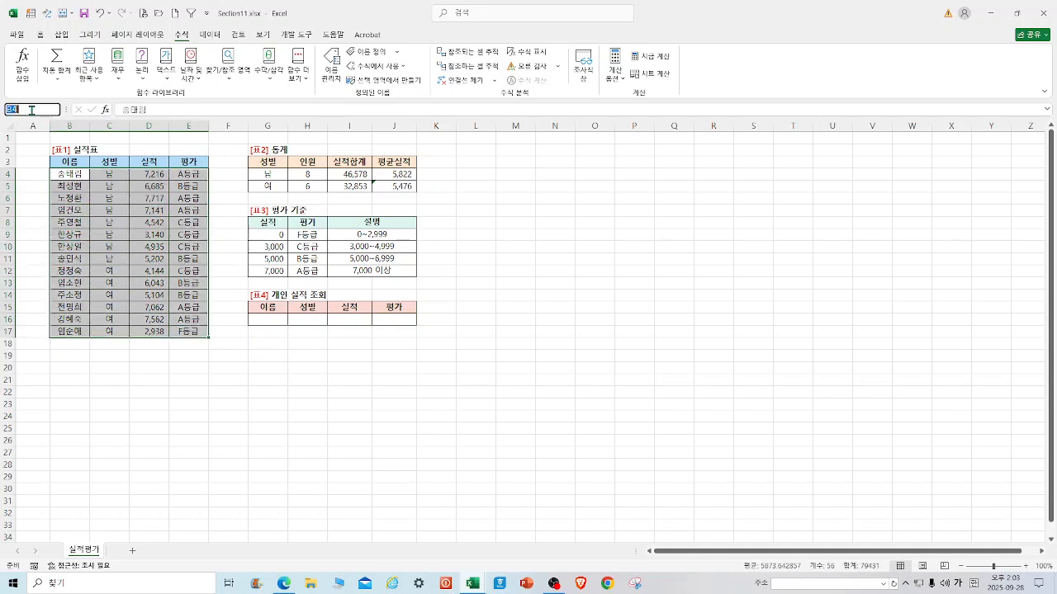
{"action": "type", "text": "A"}
{"action": "type", "text": "적"}
{"action": "key", "text": "Return"}
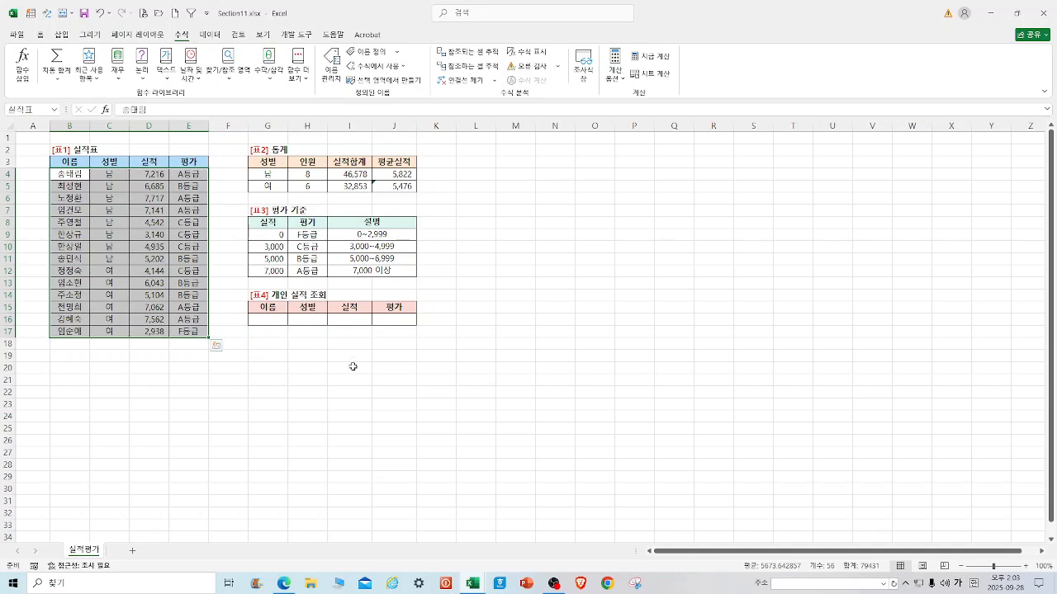
{"action": "left_click", "coordinate": [384, 394]}
Step: Enter the full name of the first person listed in [표1] in the 이름 cell G16 of [표4]
{"action": "left_click", "coordinate": [265, 320]}
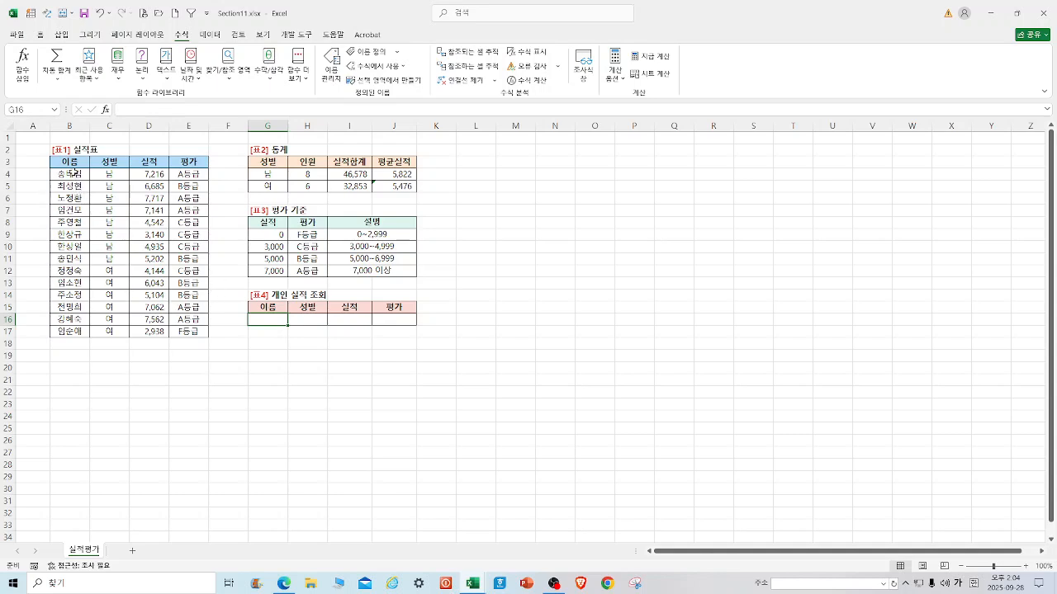
{"action": "left_click", "coordinate": [73, 174]}
{"action": "left_click", "coordinate": [262, 318]}
{"action": "type", "text": "송대림"}
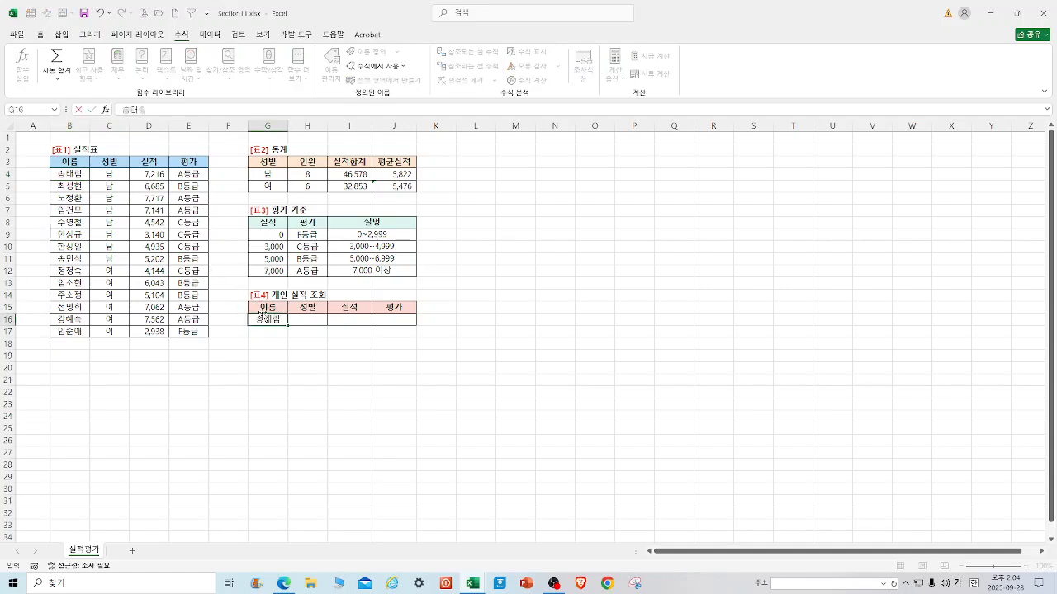
{"action": "left_click", "coordinate": [324, 320]}
{"action": "left_click", "coordinate": [360, 319]}
{"action": "left_click", "coordinate": [395, 318]}
Step: Look up the 성별 in H16 with VLOOKUP, using lookup value G16, table 실적표, column index 2 and range lookup 0
{"action": "left_click", "coordinate": [311, 320]}
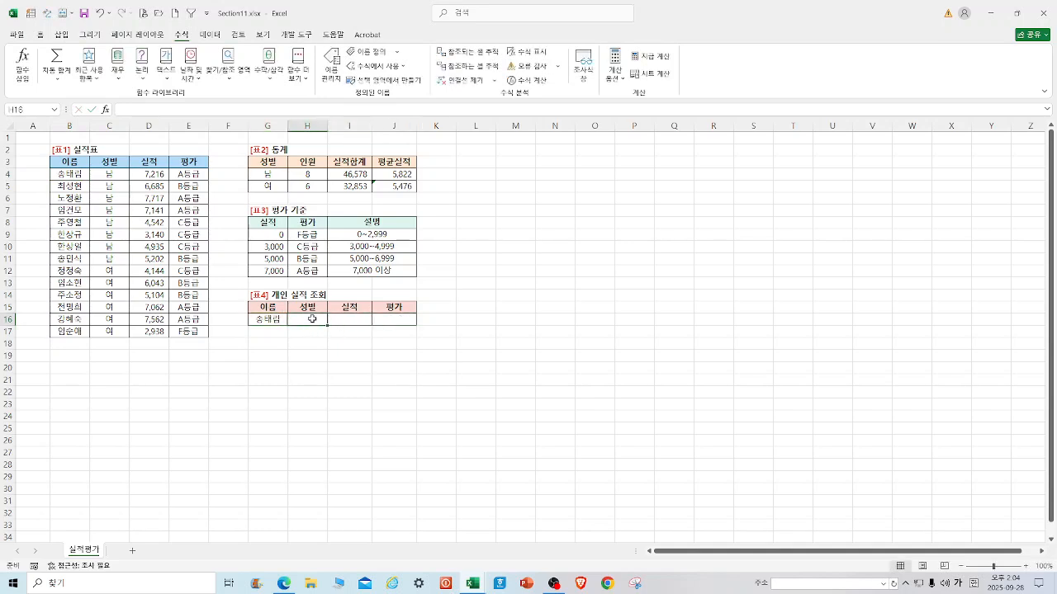
{"action": "type", "text": "=VL"}
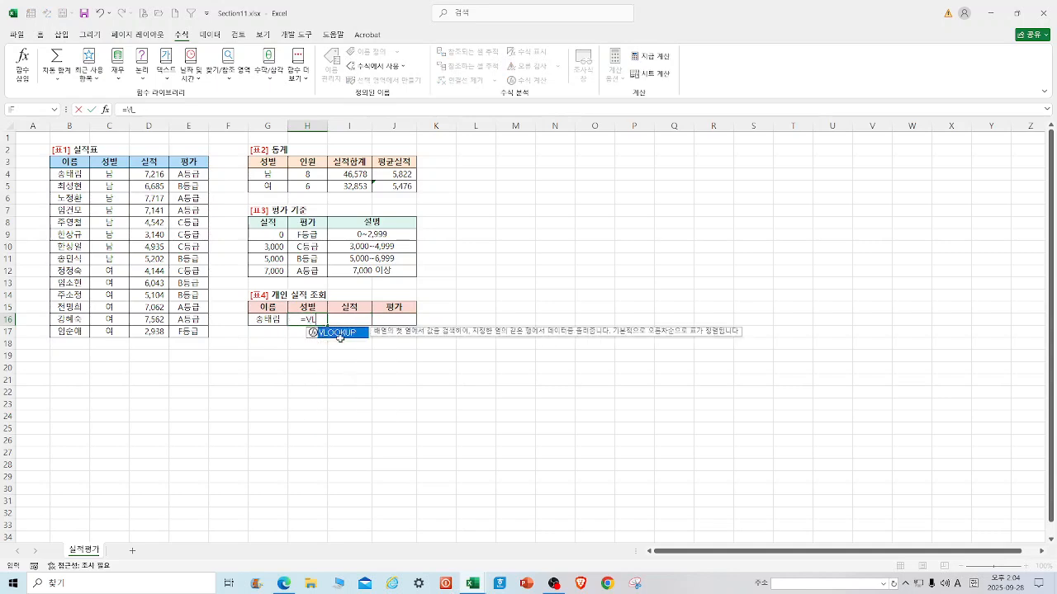
{"action": "double_click", "coordinate": [342, 332]}
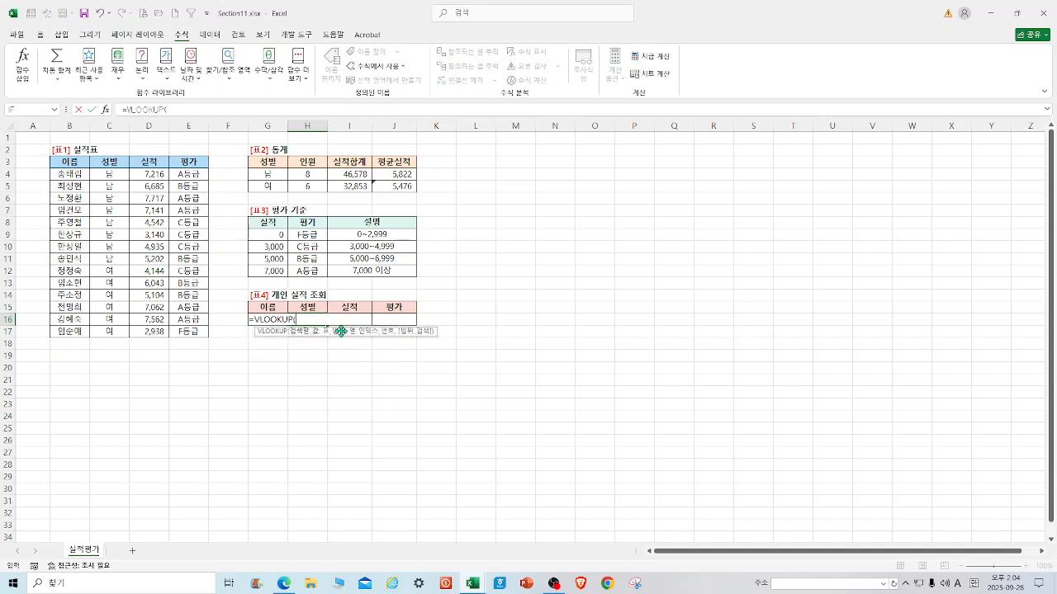
{"action": "left_click", "coordinate": [106, 109]}
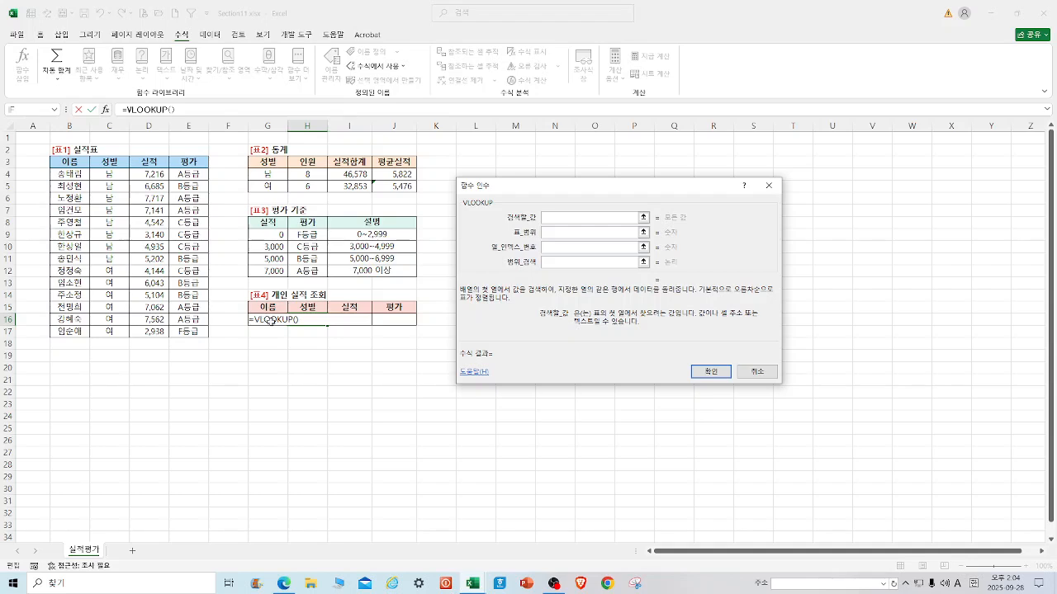
{"action": "left_click", "coordinate": [277, 321]}
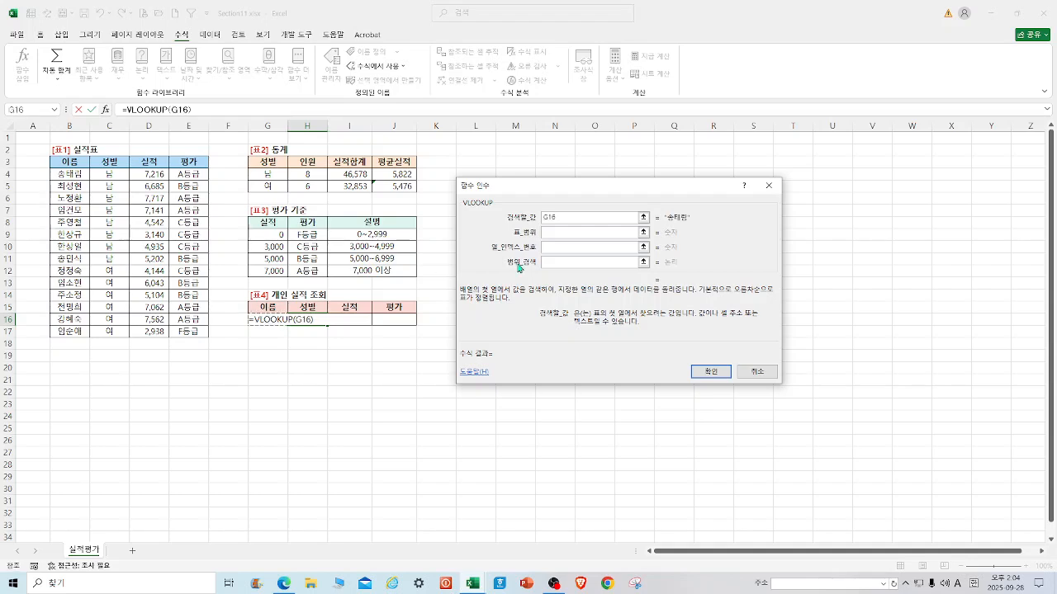
{"action": "left_click", "coordinate": [564, 234]}
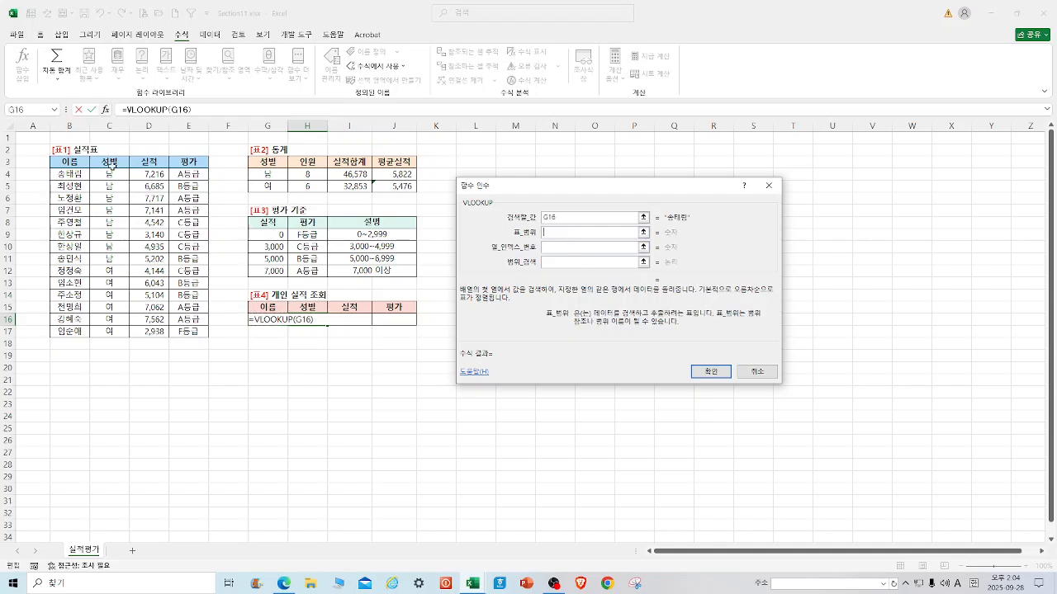
{"action": "type", "text": "실적표"}
{"action": "left_click", "coordinate": [635, 247]}
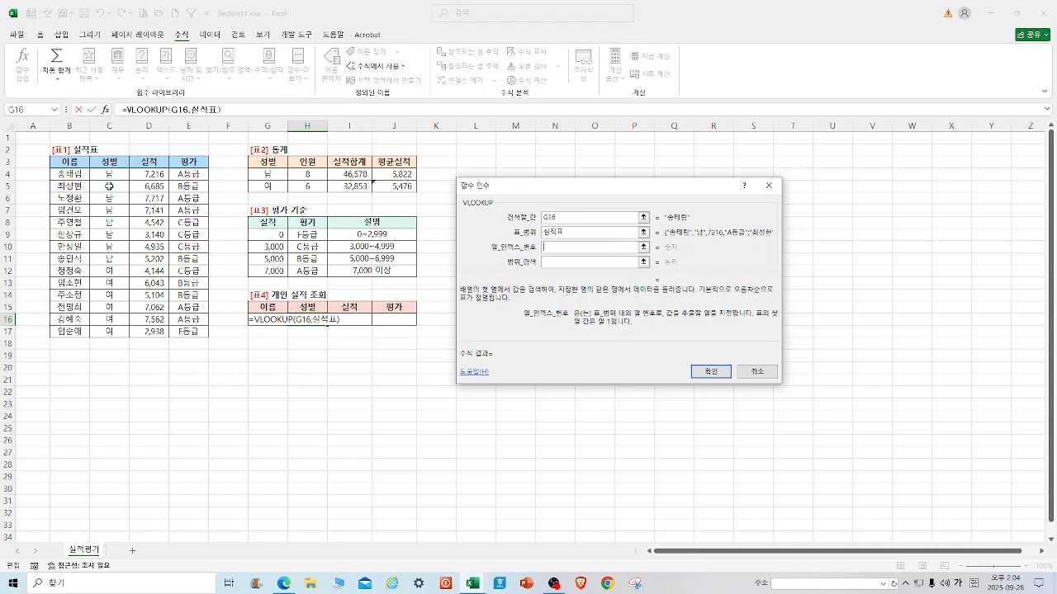
{"action": "type", "text": "2"}
{"action": "left_click", "coordinate": [560, 263]}
{"action": "type", "text": "0"}
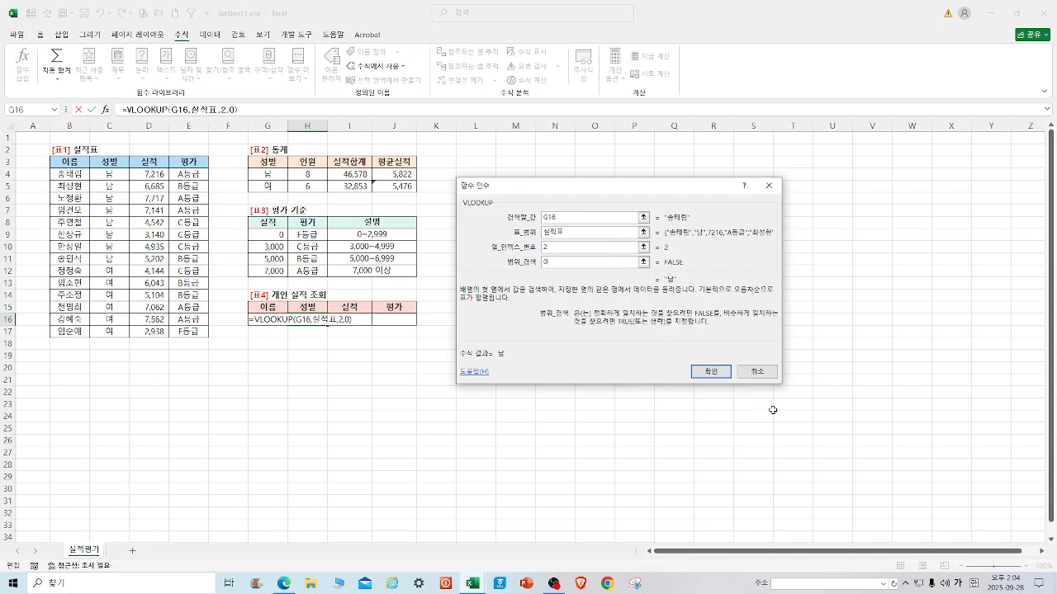
{"action": "left_click", "coordinate": [713, 372]}
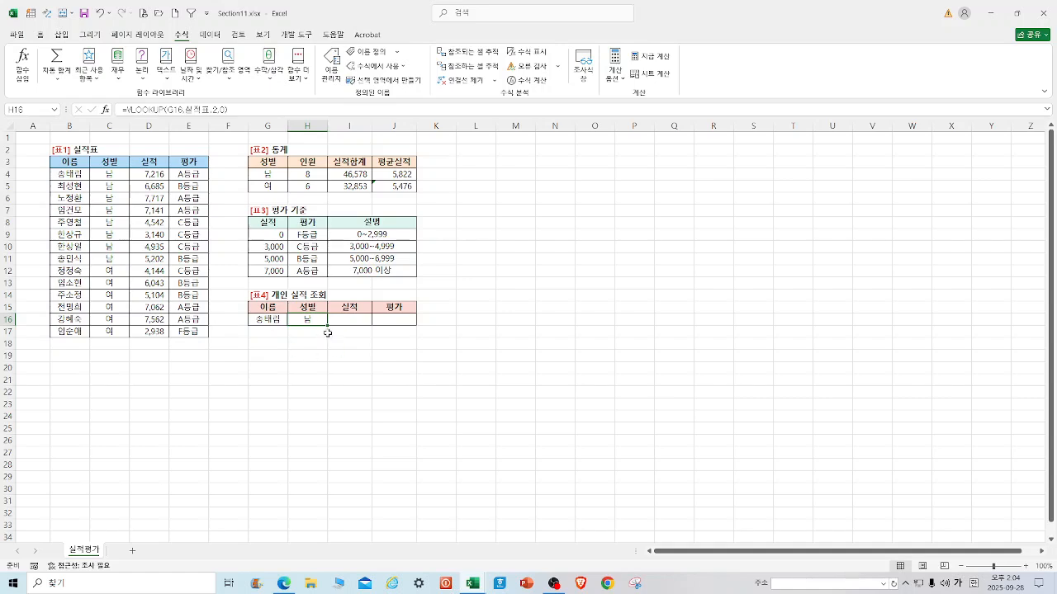
Step: Look up the 실적 in I16 with VLOOKUP, using lookup value G16, table 실적표, column index 3 and range lookup 0
{"action": "left_click", "coordinate": [341, 319]}
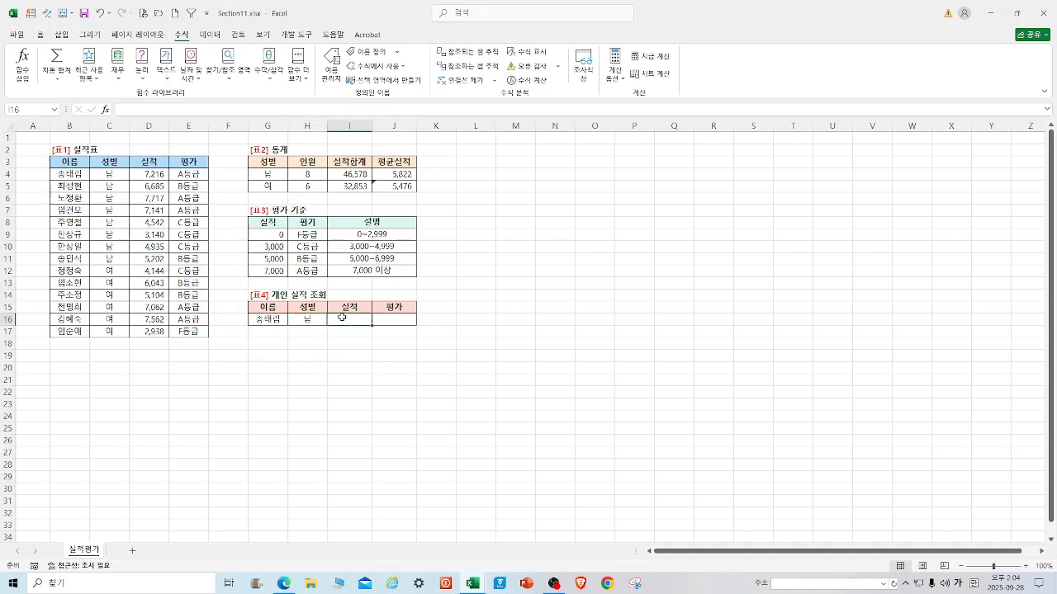
{"action": "type", "text": "=VL"}
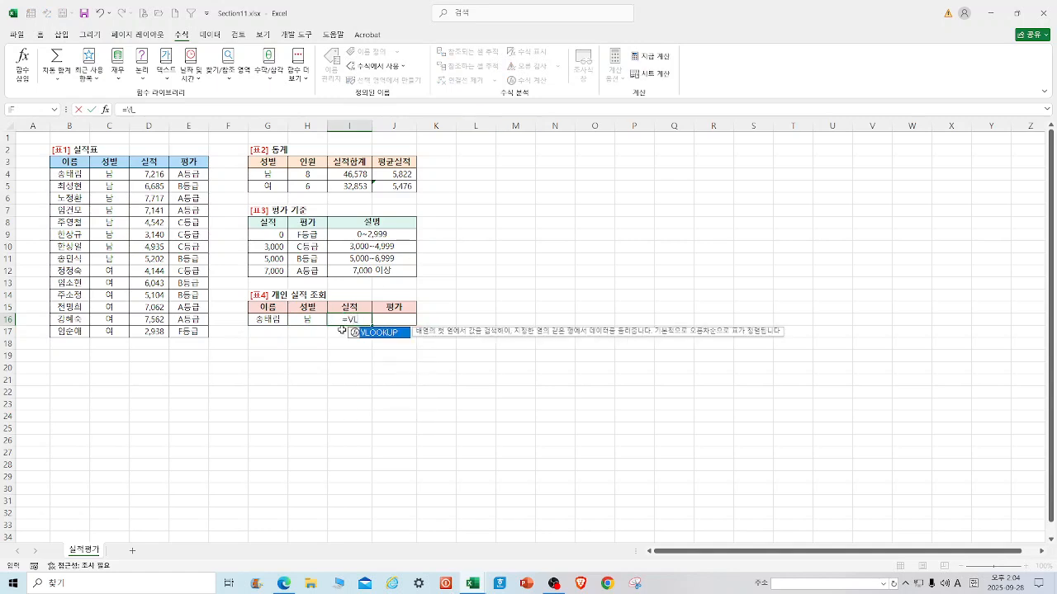
{"action": "double_click", "coordinate": [381, 333]}
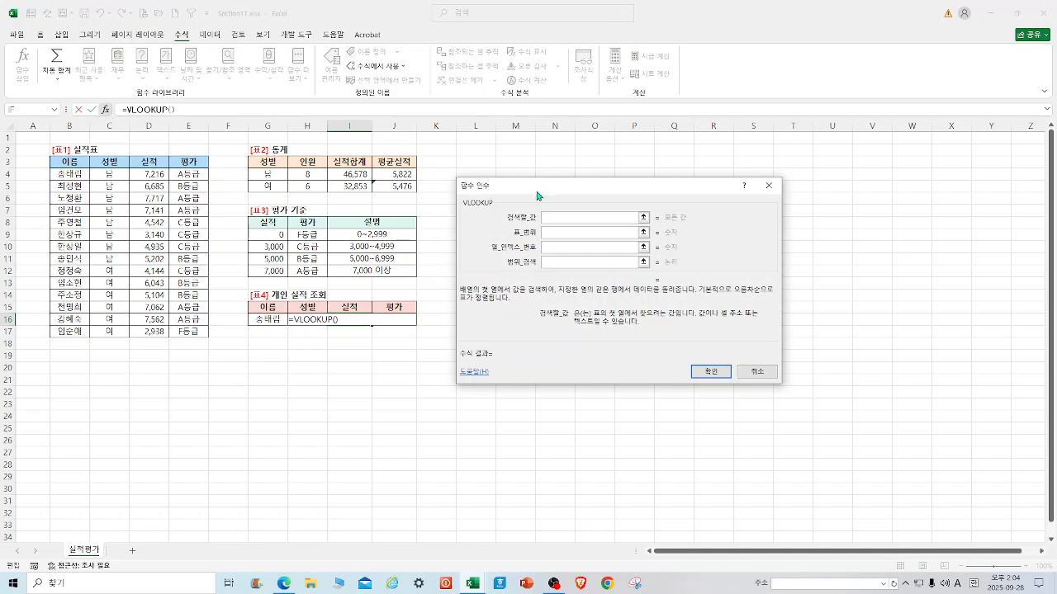
{"action": "left_click_drag", "start_coordinate": [538, 190], "coordinate": [479, 193]}
{"action": "left_click", "coordinate": [269, 320]}
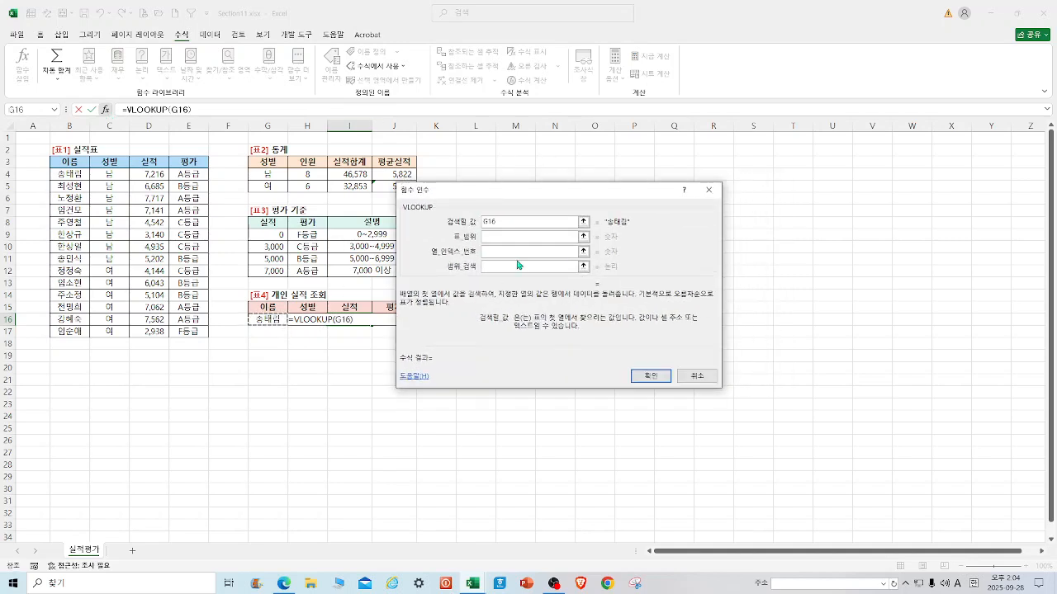
{"action": "left_click", "coordinate": [509, 237]}
{"action": "type", "text": "실적표,3"}
{"action": "left_click", "coordinate": [528, 266]}
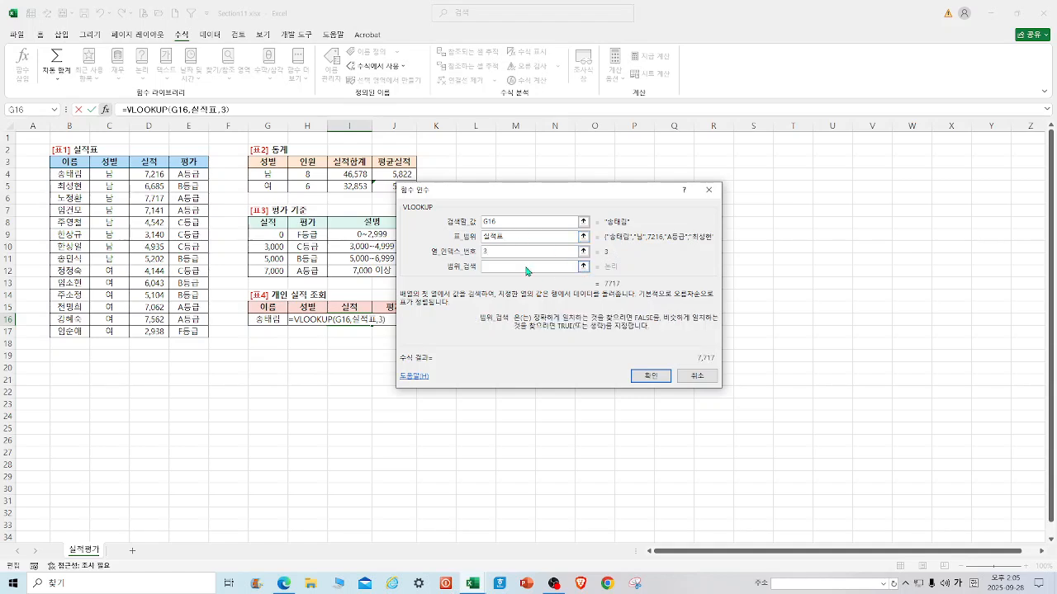
{"action": "type", "text": "0"}
{"action": "left_click", "coordinate": [651, 375]}
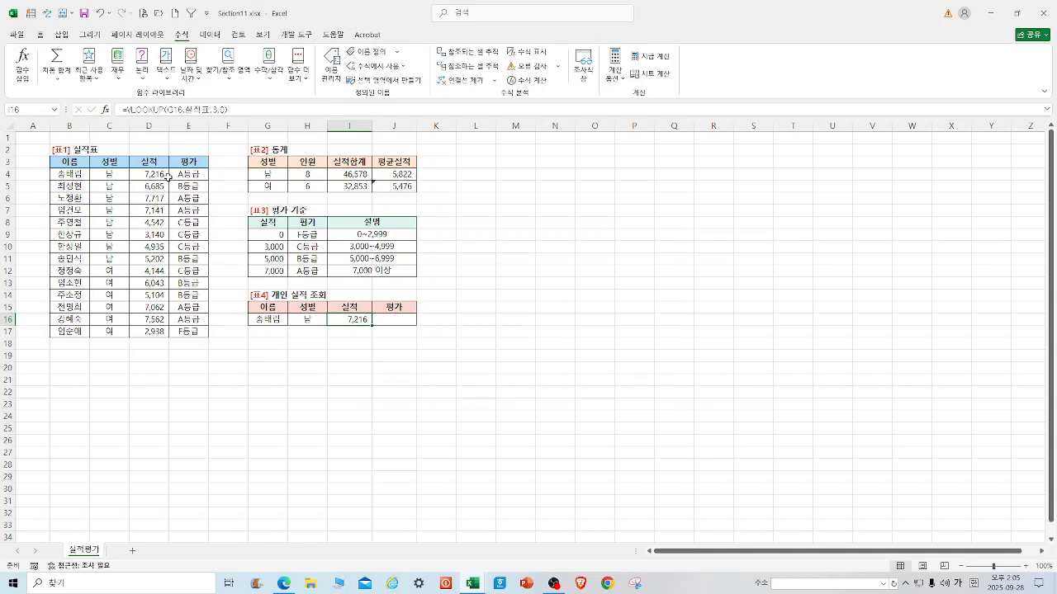
Step: Look up the 평가 in J16 with VLOOKUP, using lookup value G16, table 실적표, column index 4 and range lookup 0
{"action": "left_click", "coordinate": [400, 319]}
{"action": "type", "text": "="}
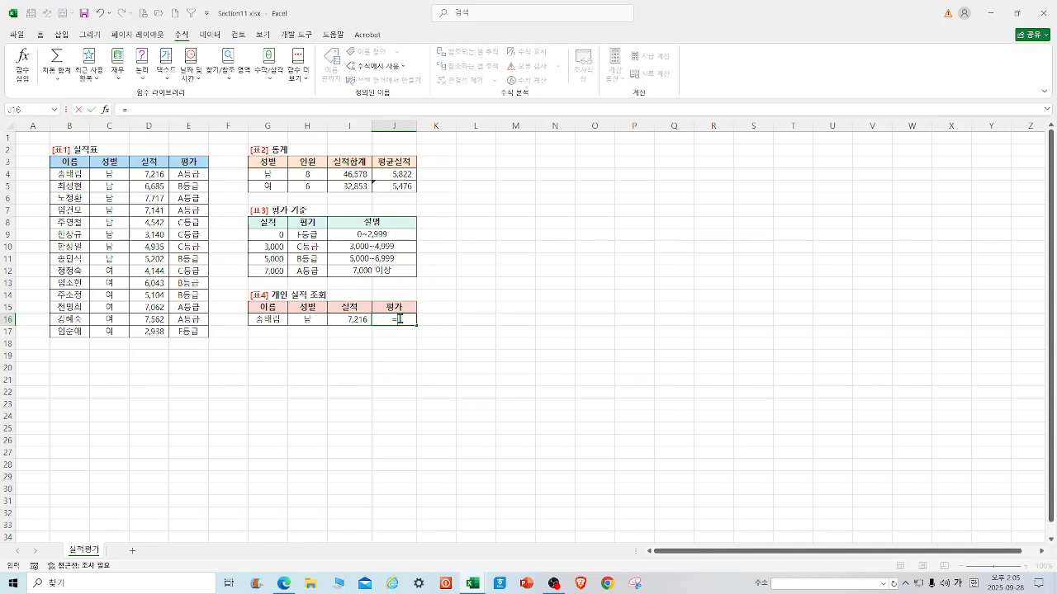
{"action": "type", "text": "VL"}
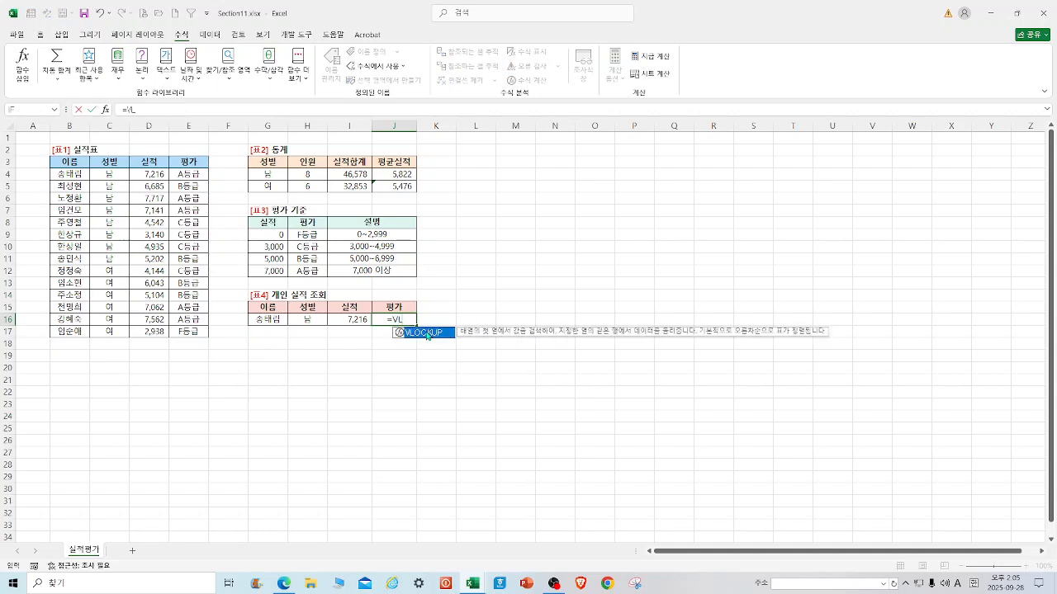
{"action": "double_click", "coordinate": [426, 331]}
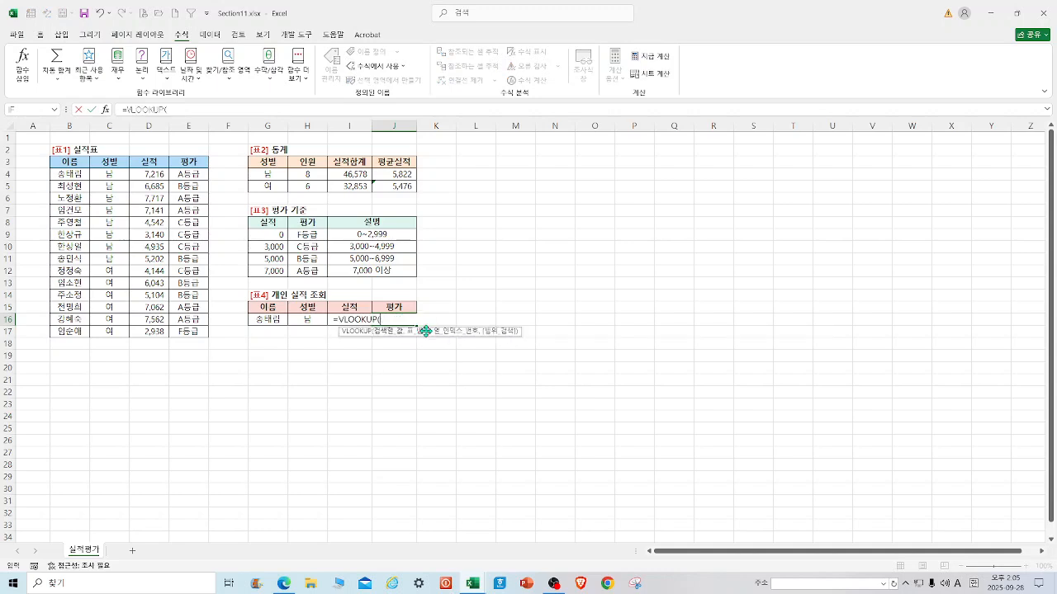
{"action": "left_click", "coordinate": [105, 109]}
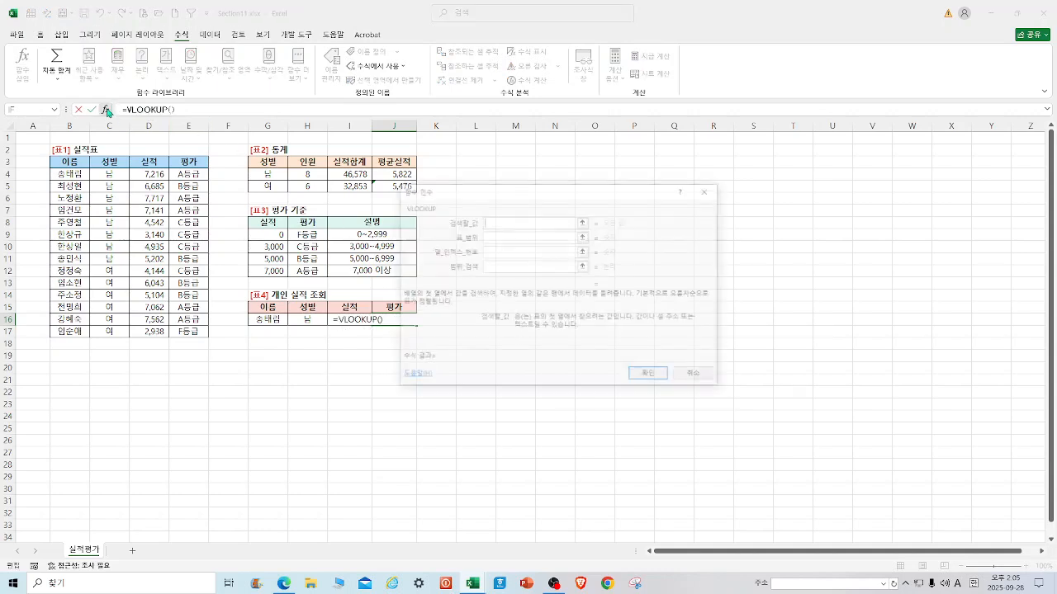
{"action": "left_click", "coordinate": [261, 321]}
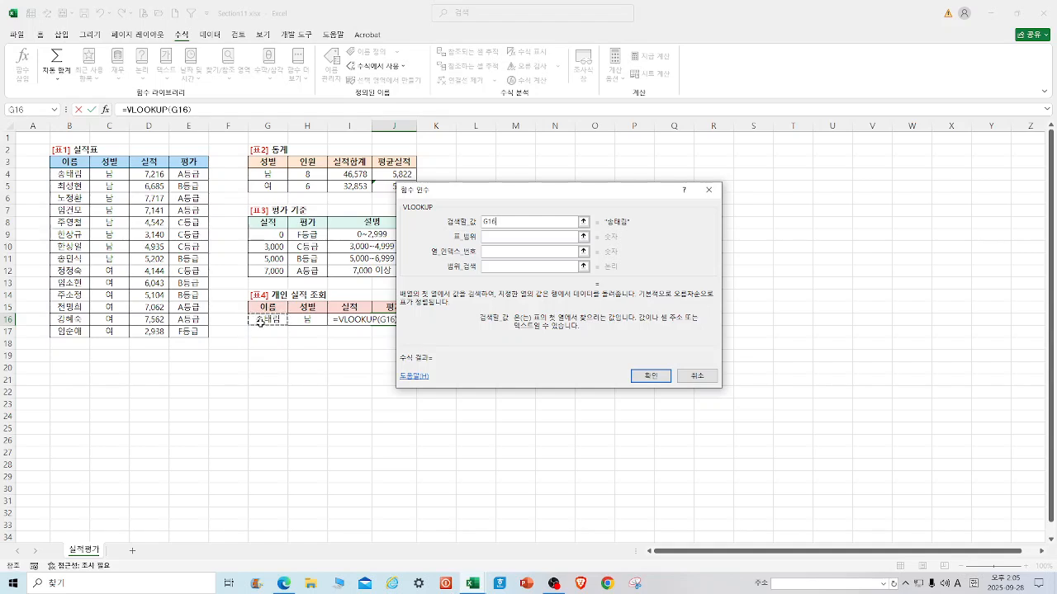
{"action": "left_click", "coordinate": [498, 238]}
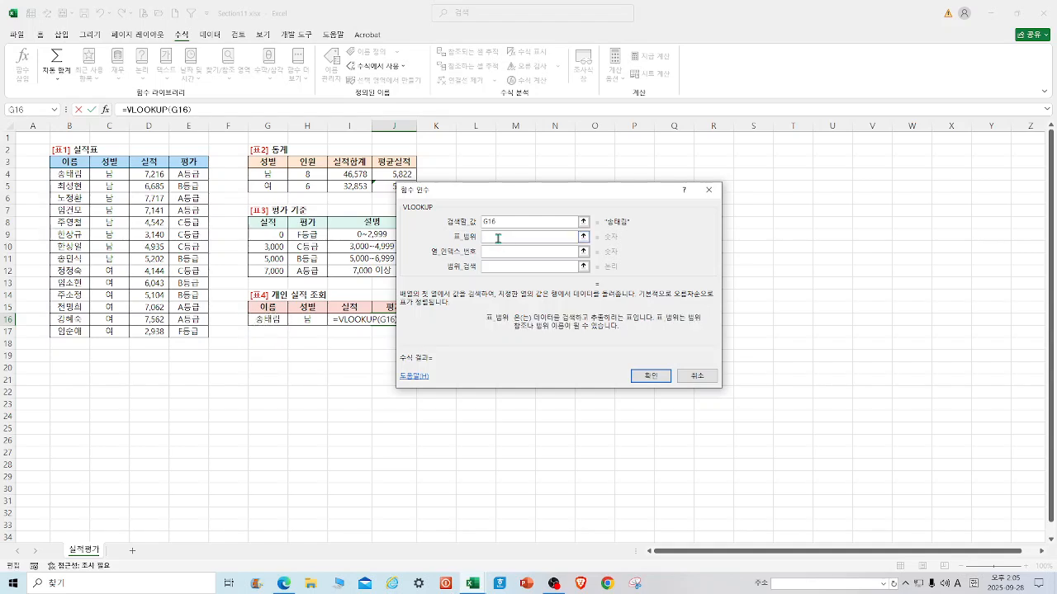
{"action": "type", "text": "실적표"}
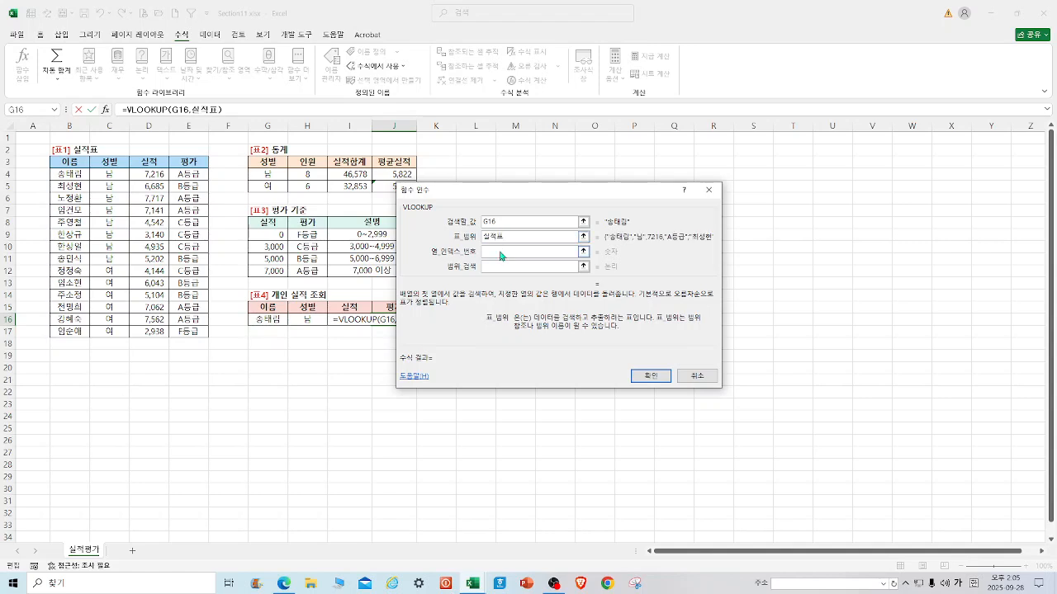
{"action": "left_click", "coordinate": [499, 252]}
{"action": "type", "text": "4"}
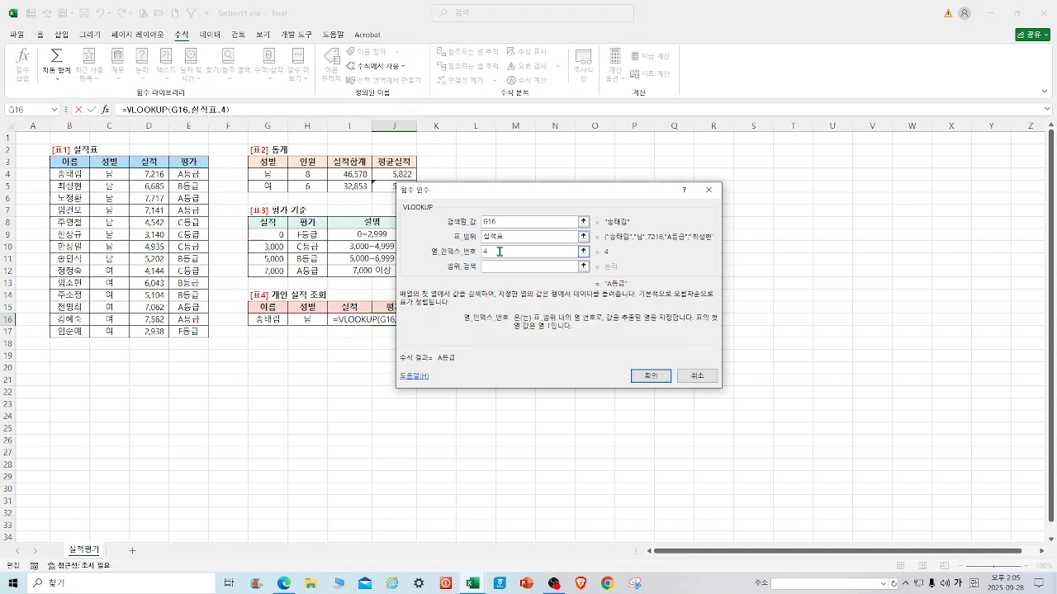
{"action": "left_click", "coordinate": [512, 268]}
{"action": "type", "text": "0"}
{"action": "left_click", "coordinate": [642, 377]}
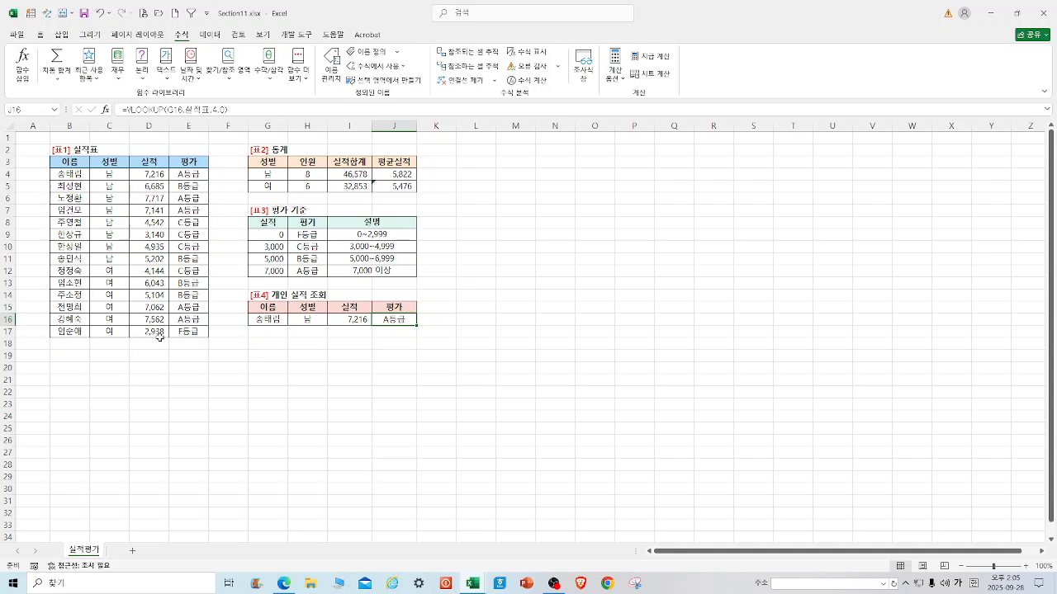
Step: Enter a person's full name in G18 and look up the 성별 in H18 with VLOOKUP, using G18, 실적표, column index 2 and range lookup 0
{"action": "left_click", "coordinate": [273, 345]}
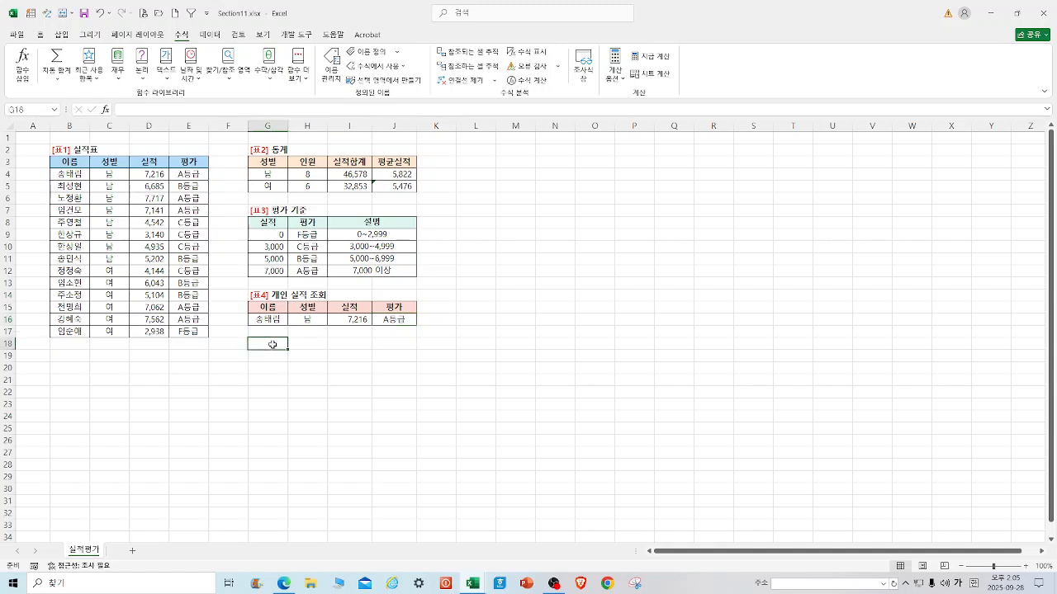
{"action": "type", "text": "임진모"}
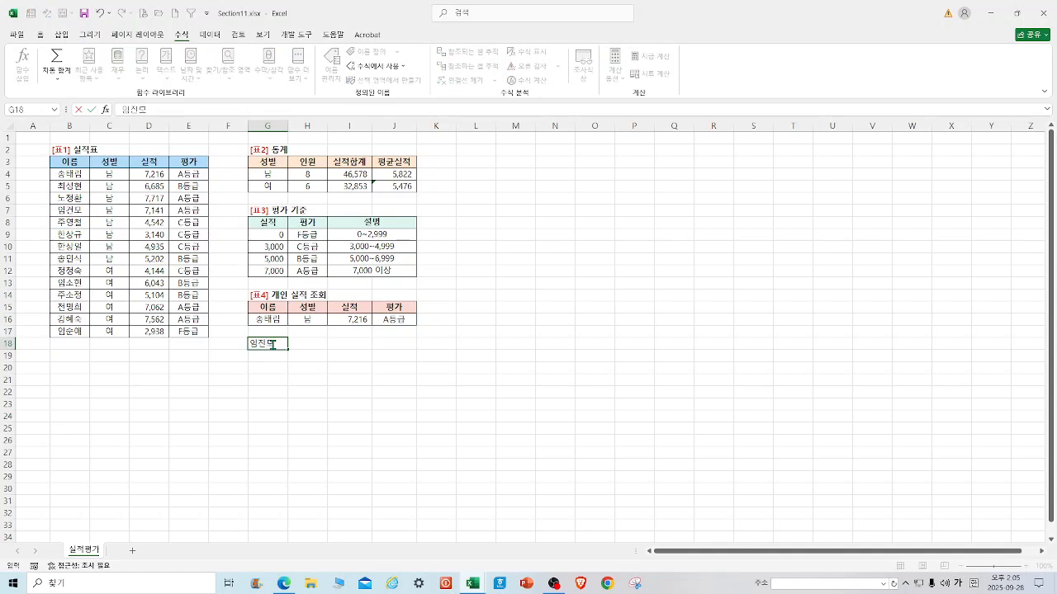
{"action": "left_click", "coordinate": [307, 342]}
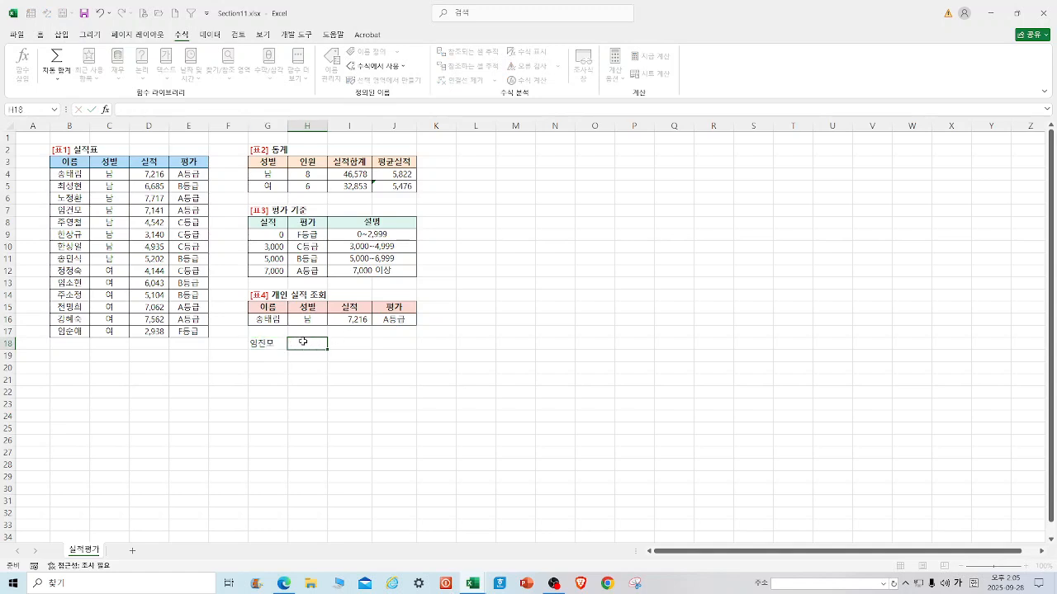
{"action": "left_click", "coordinate": [106, 109]}
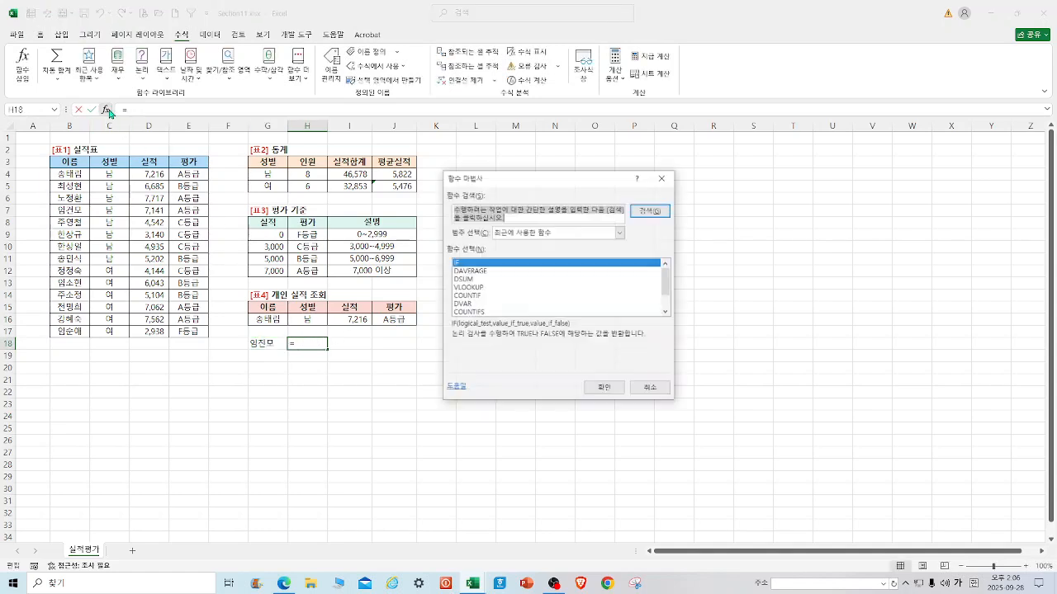
{"action": "left_click", "coordinate": [487, 288]}
{"action": "double_click", "coordinate": [487, 288]}
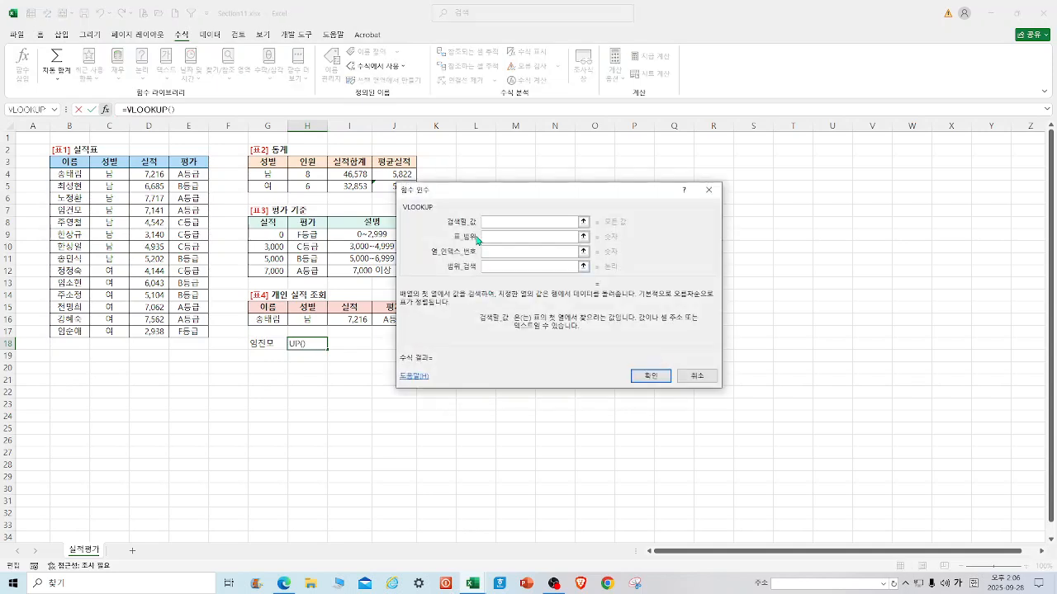
{"action": "left_click", "coordinate": [268, 347]}
{"action": "left_click", "coordinate": [502, 243]}
{"action": "type", "text": "tlfwjr"}
{"action": "key", "text": "BackSpace"}
{"action": "key", "text": "BackSpace"}
{"action": "key", "text": "BackSpace"}
{"action": "key", "text": "BackSpace"}
{"action": "key", "text": "BackSpace"}
{"action": "key", "text": "BackSpace"}
{"action": "key", "text": "Hangul"}
{"action": "type", "text": "실적표"}
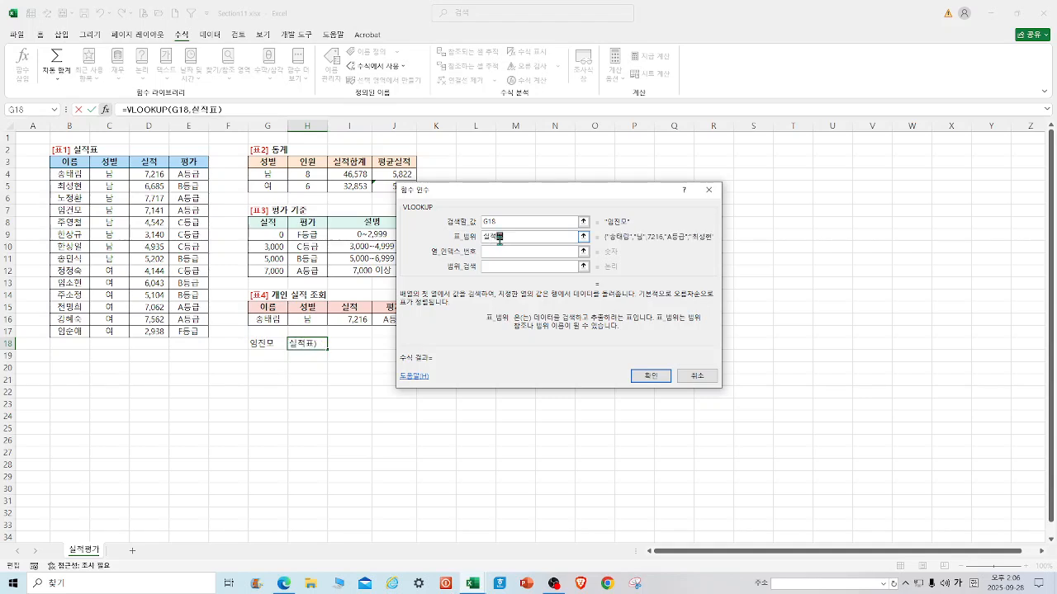
{"action": "left_click", "coordinate": [492, 253]}
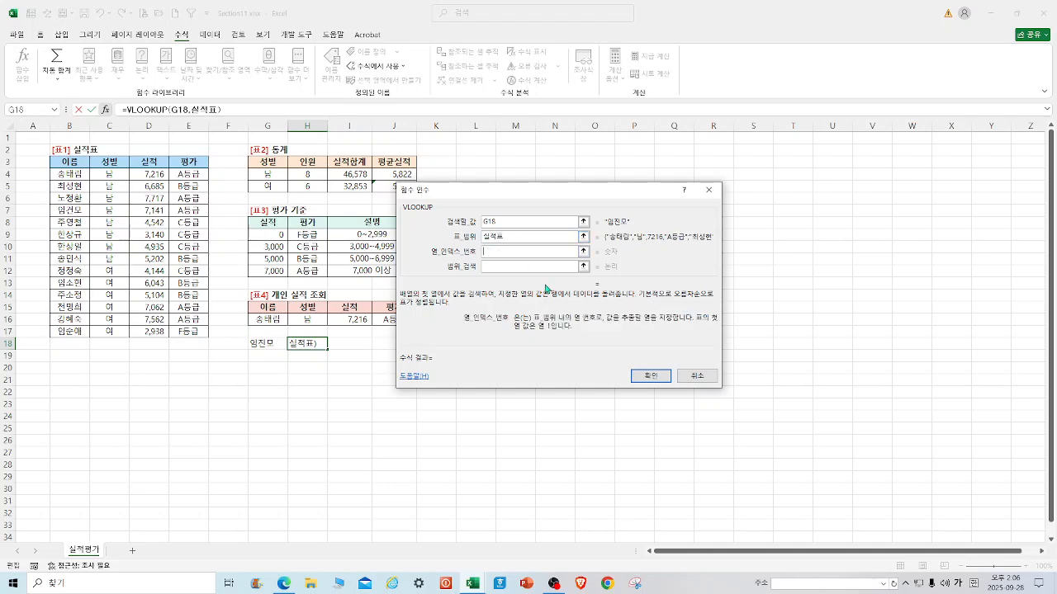
{"action": "type", "text": "2"}
{"action": "left_click", "coordinate": [494, 268]}
{"action": "type", "text": "0"}
{"action": "left_click", "coordinate": [651, 376]}
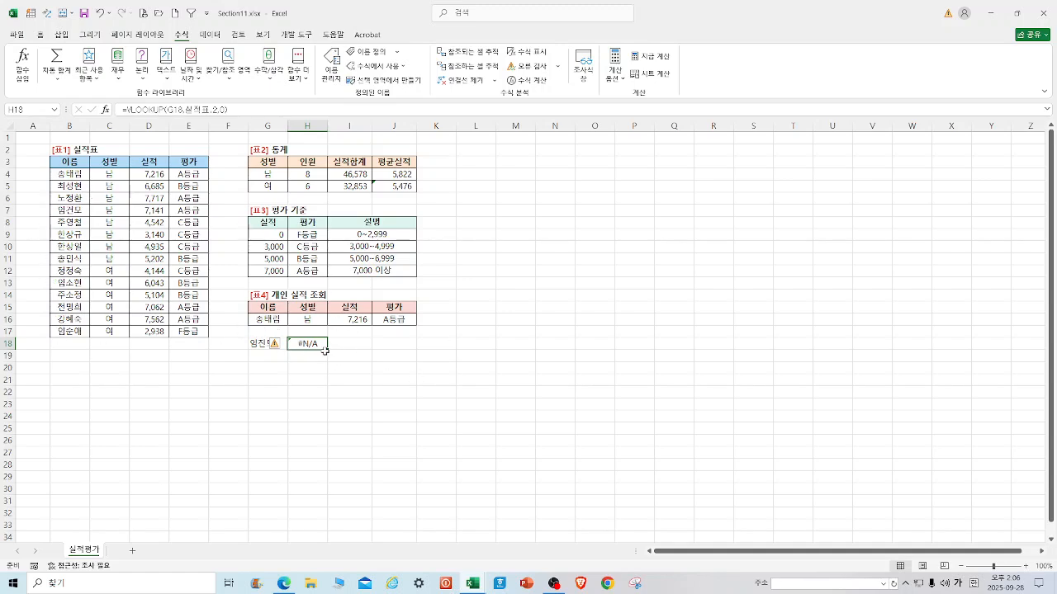
Step: Fill the H18 formula across to J18 and copy H18's VLOOKUP expression without its equals sign
{"action": "left_click_drag", "start_coordinate": [326, 350], "coordinate": [417, 351]}
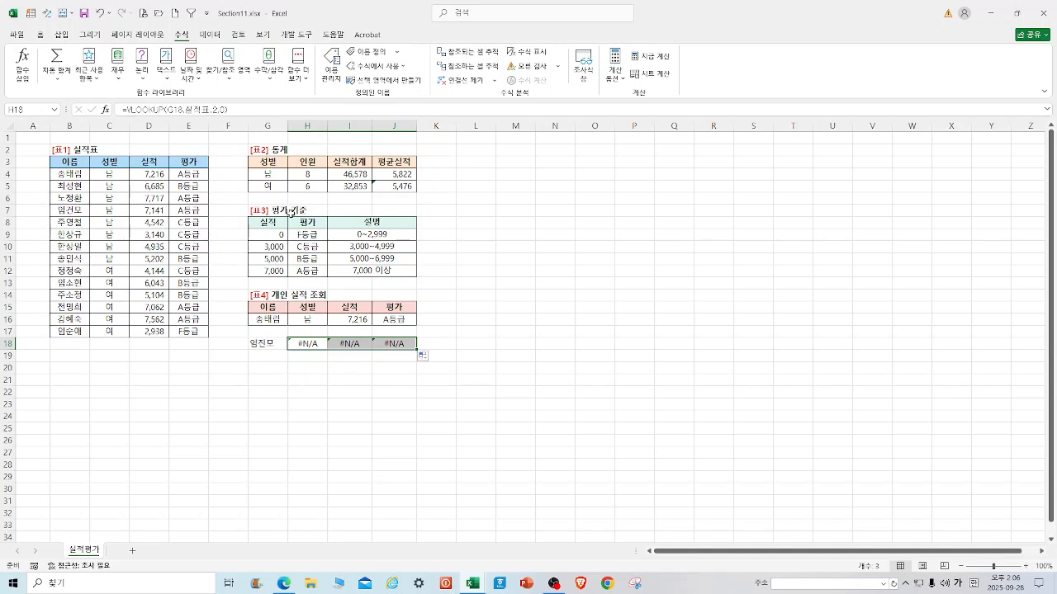
{"action": "left_click_drag", "start_coordinate": [234, 111], "coordinate": [128, 113]}
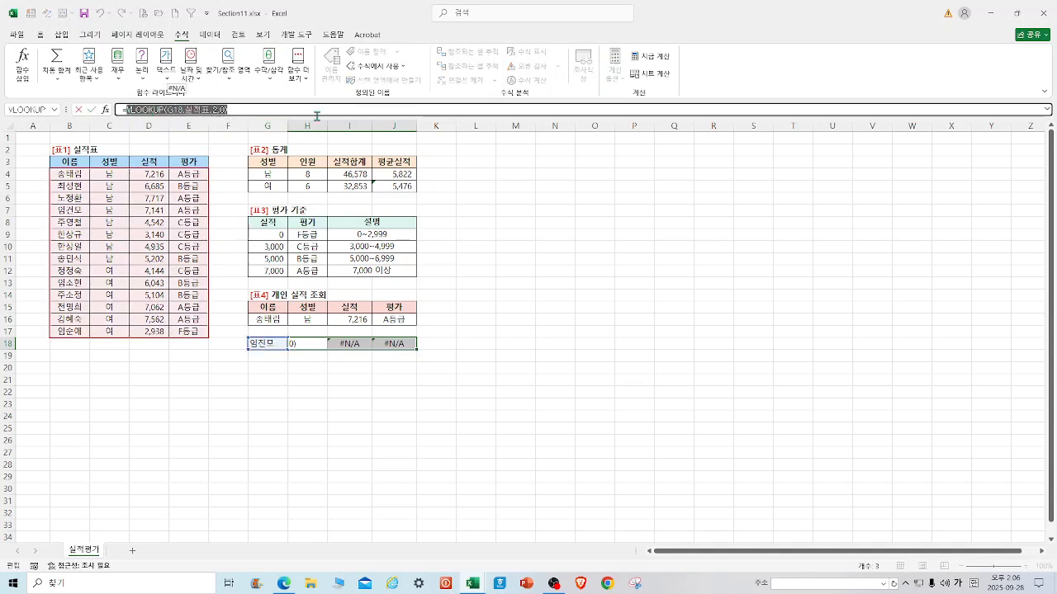
{"action": "key", "text": "BackSpace"}
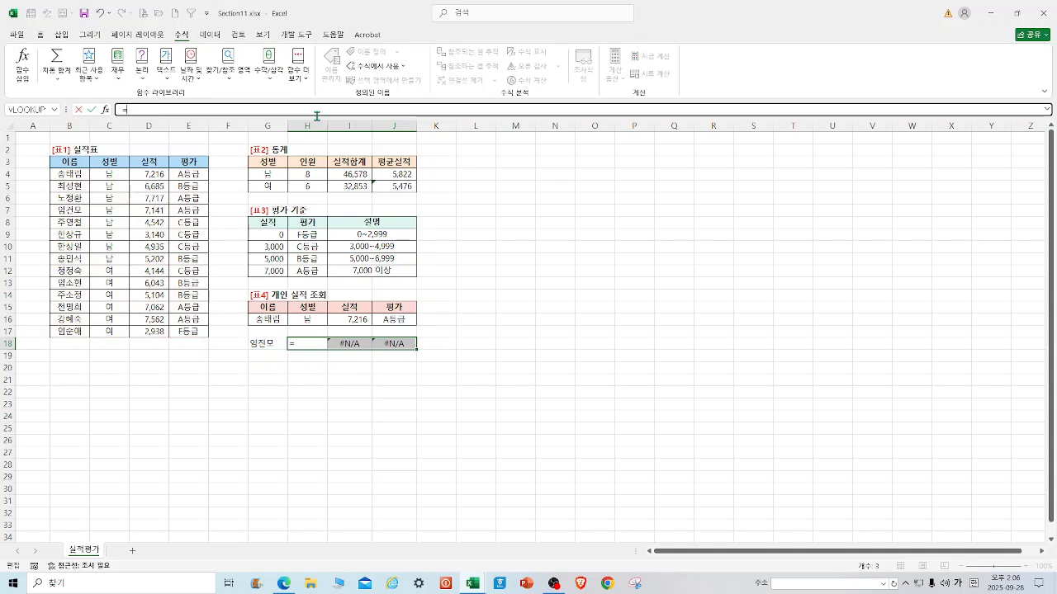
{"action": "left_click", "coordinate": [549, 326]}
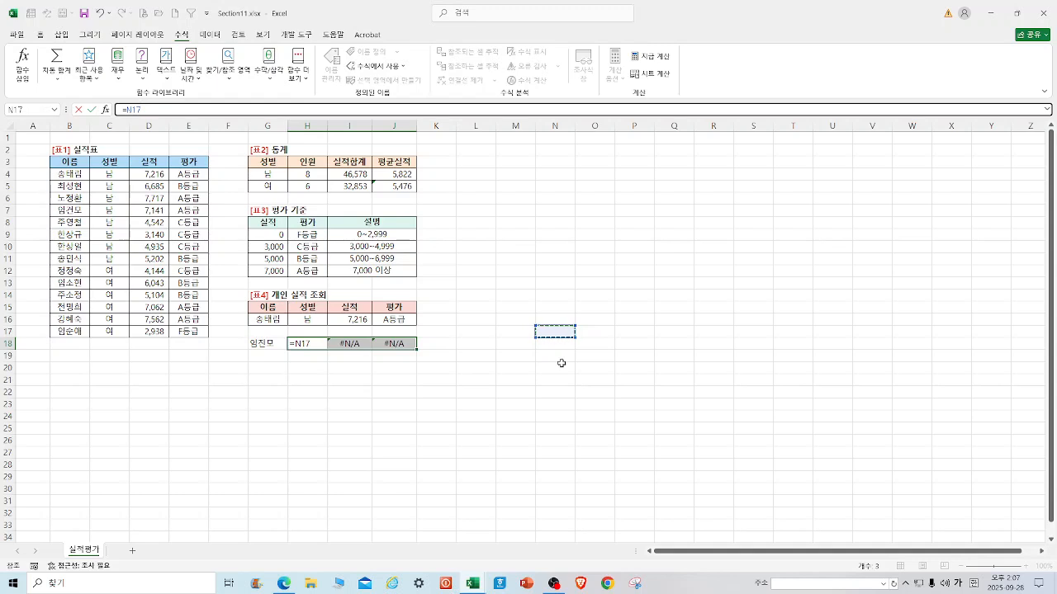
{"action": "left_click", "coordinate": [507, 394]}
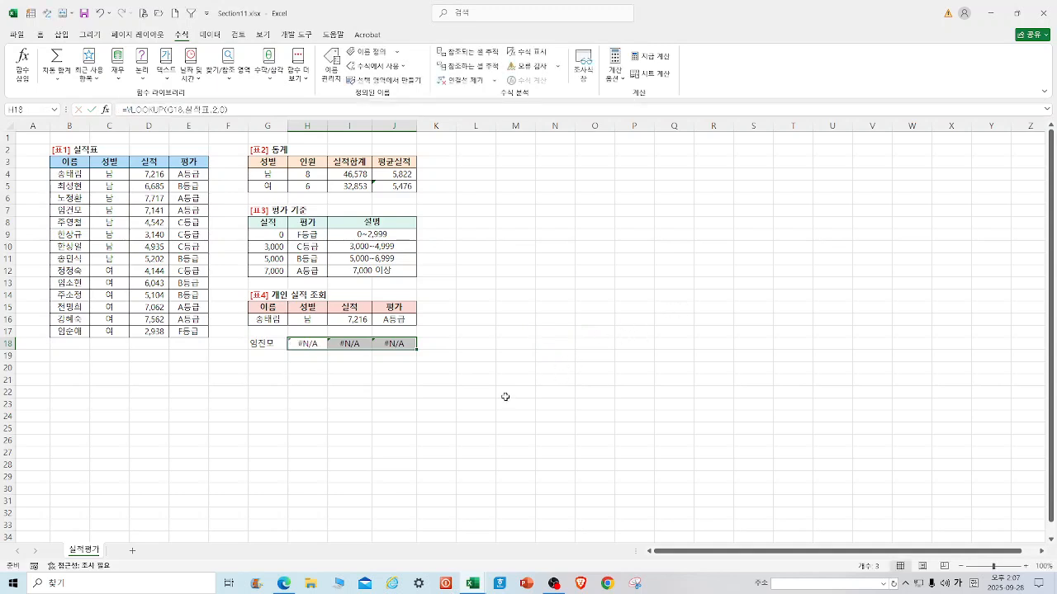
Step: Clear the lookup formulas from H18:J18
{"action": "left_click_drag", "start_coordinate": [302, 344], "coordinate": [397, 344]}
{"action": "key", "text": "Delete"}
{"action": "left_click", "coordinate": [596, 393]}
Step: Build an IFERROR in H18 around VLOOKUP(G18,실적표,2,0) with an empty string as the error value, and fill it across to J18
{"action": "left_click", "coordinate": [317, 342]}
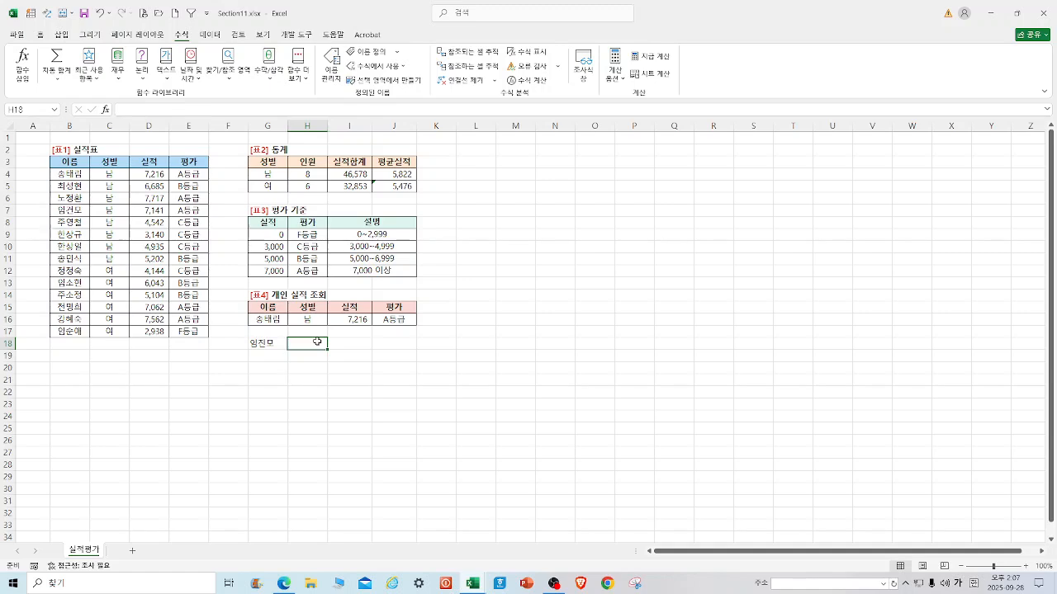
{"action": "type", "text": "="}
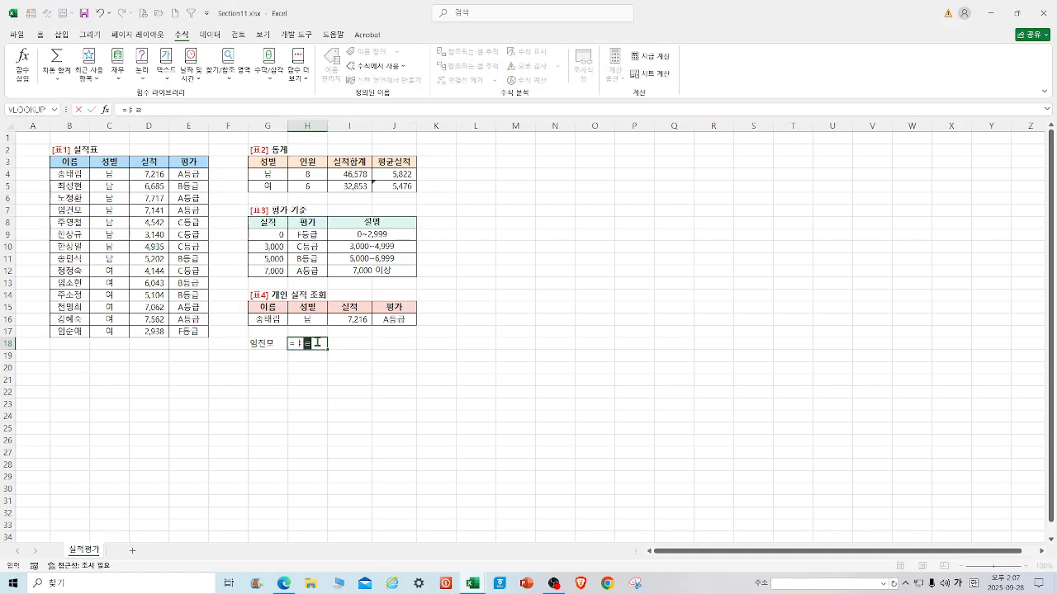
{"action": "type", "text": "IF"}
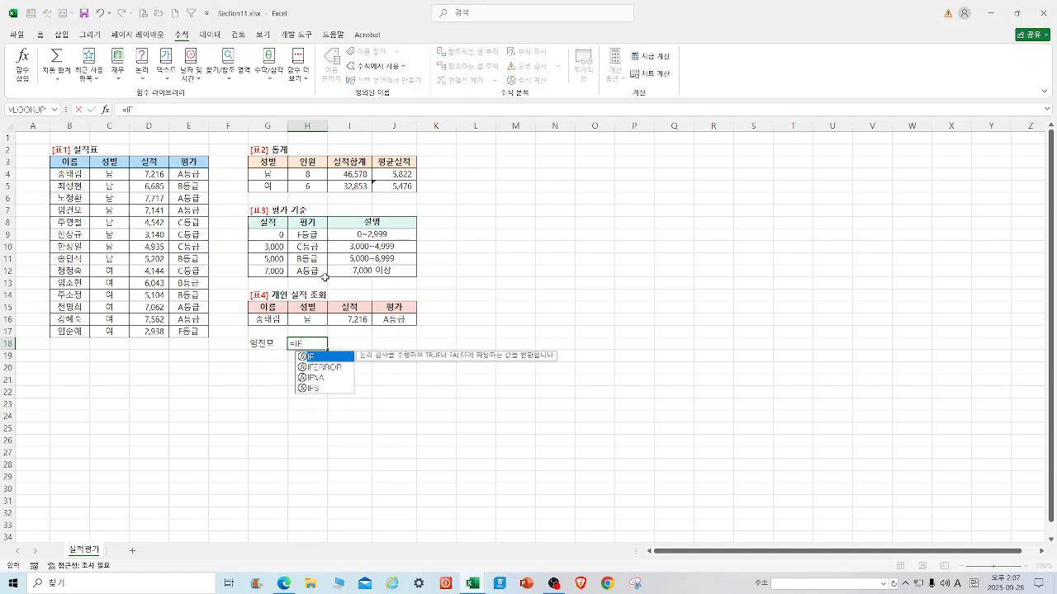
{"action": "double_click", "coordinate": [340, 368]}
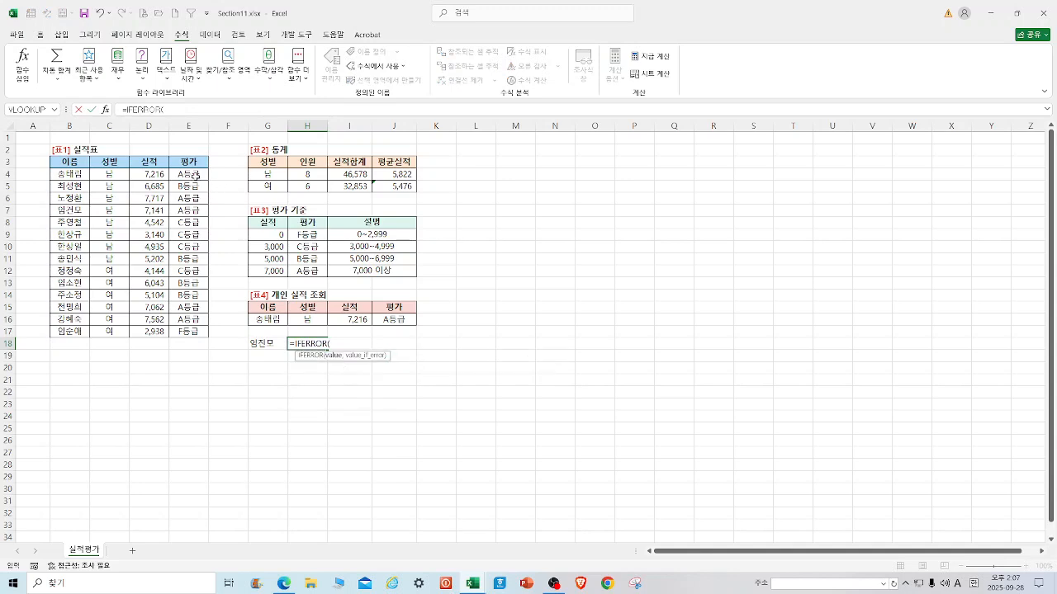
{"action": "left_click", "coordinate": [106, 110]}
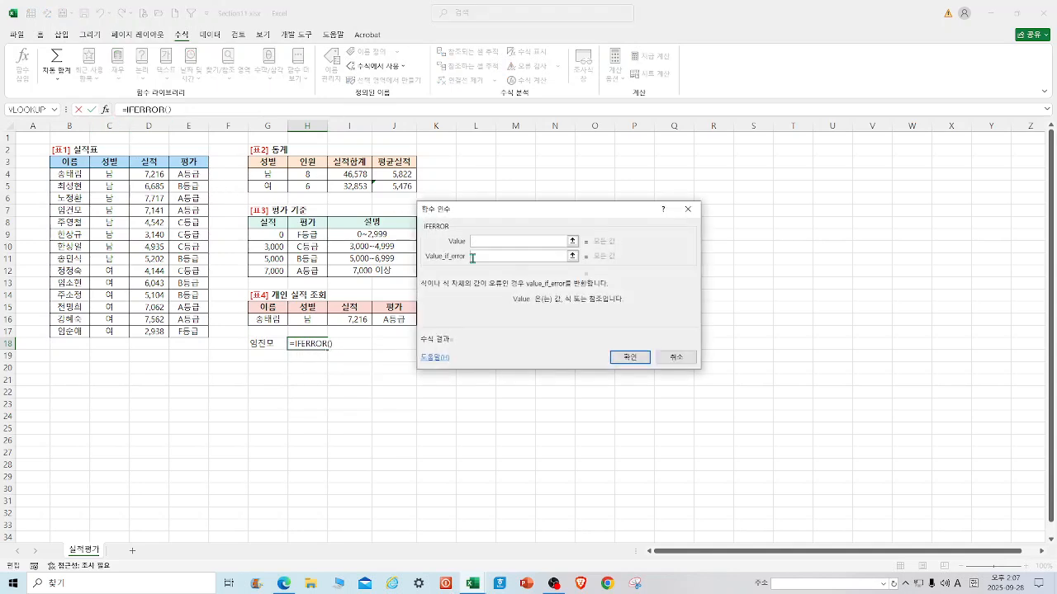
{"action": "key", "text": "ctrl+v"}
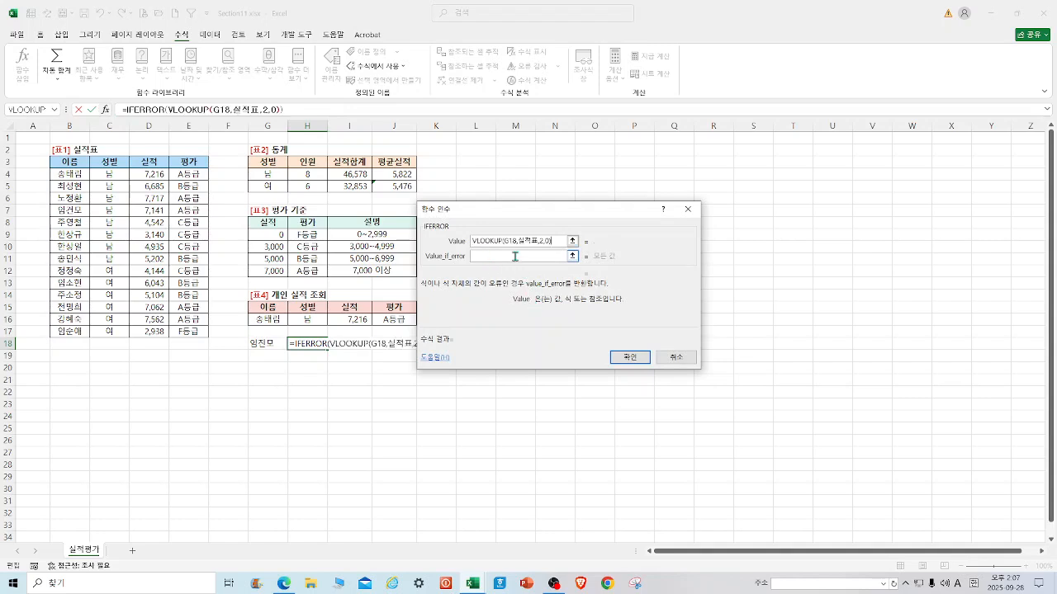
{"action": "left_click", "coordinate": [520, 256]}
{"action": "type", "text": "\""}
{"action": "left_click", "coordinate": [629, 357]}
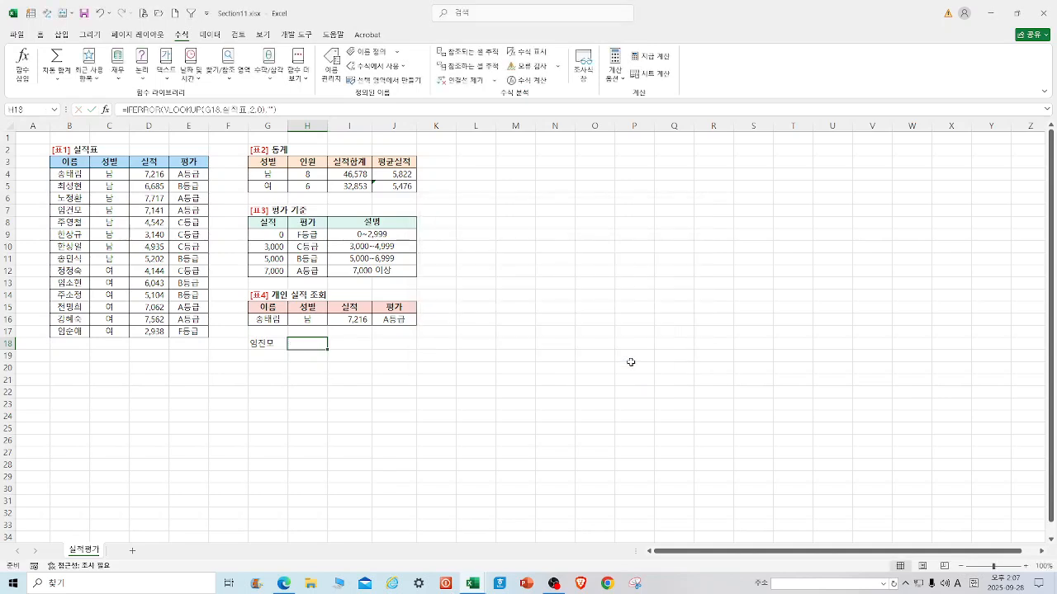
{"action": "left_click_drag", "start_coordinate": [326, 348], "coordinate": [404, 348]}
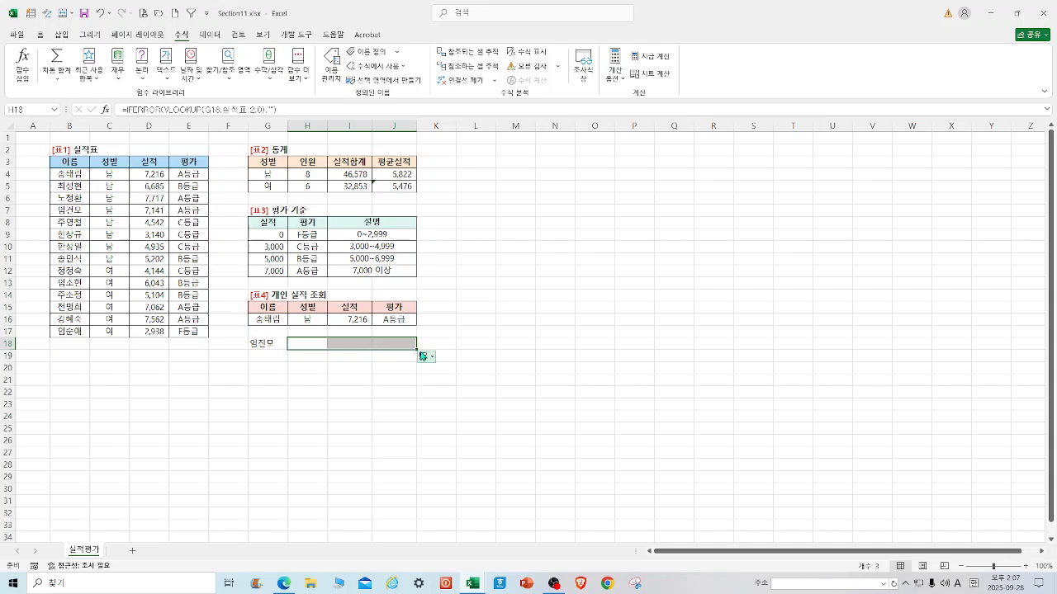
Step: Clear the name in G16 and restrict the cell with data validation to a 목록 sourced from the names in B4:B17
{"action": "left_click", "coordinate": [271, 320]}
{"action": "key", "text": "Delete"}
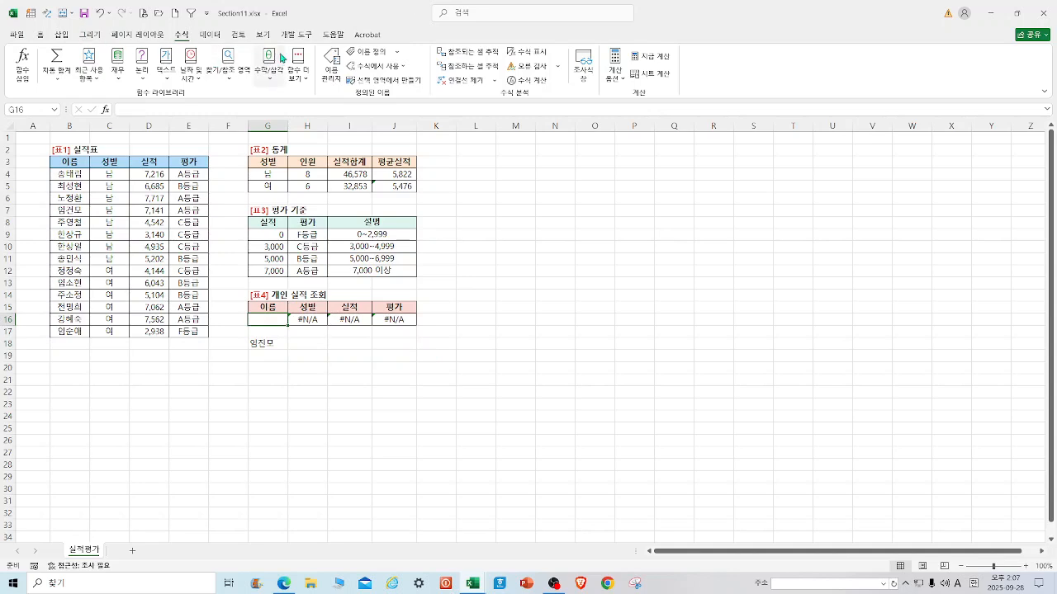
{"action": "left_click", "coordinate": [220, 37]}
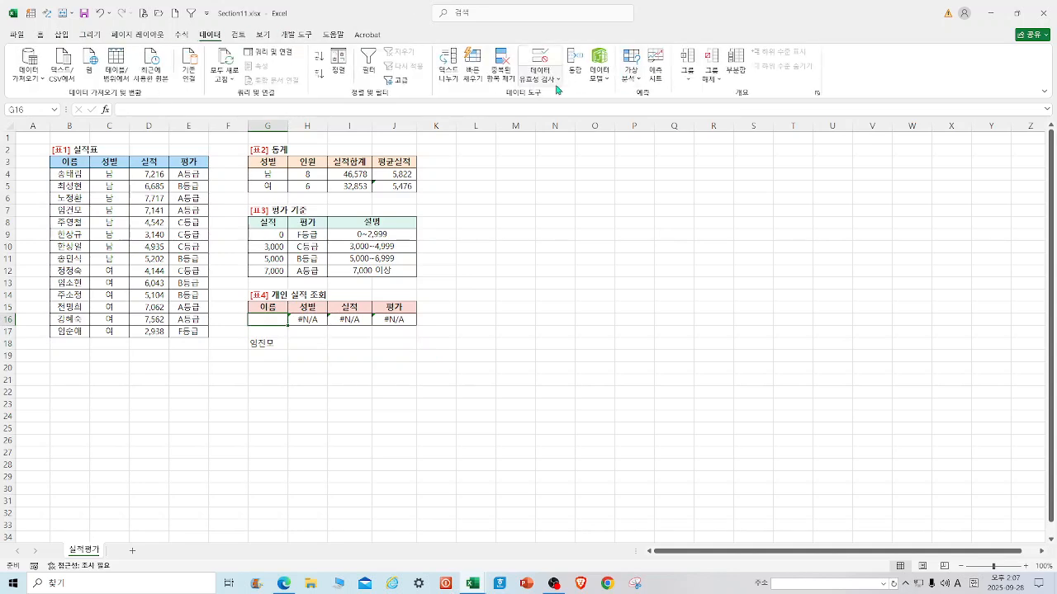
{"action": "left_click", "coordinate": [541, 62]}
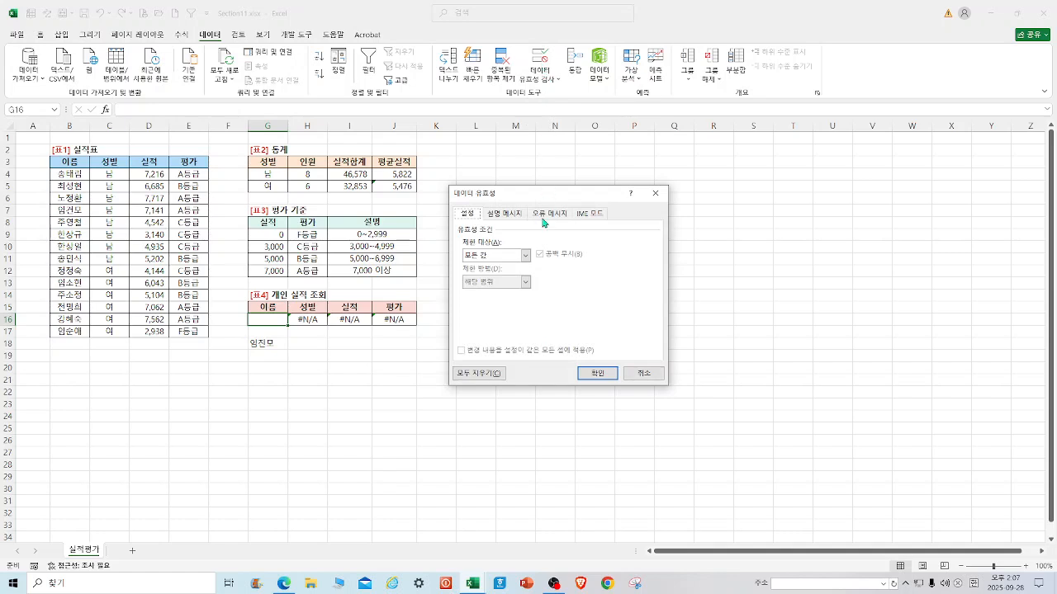
{"action": "left_click", "coordinate": [526, 255]}
{"action": "left_click", "coordinate": [489, 295]}
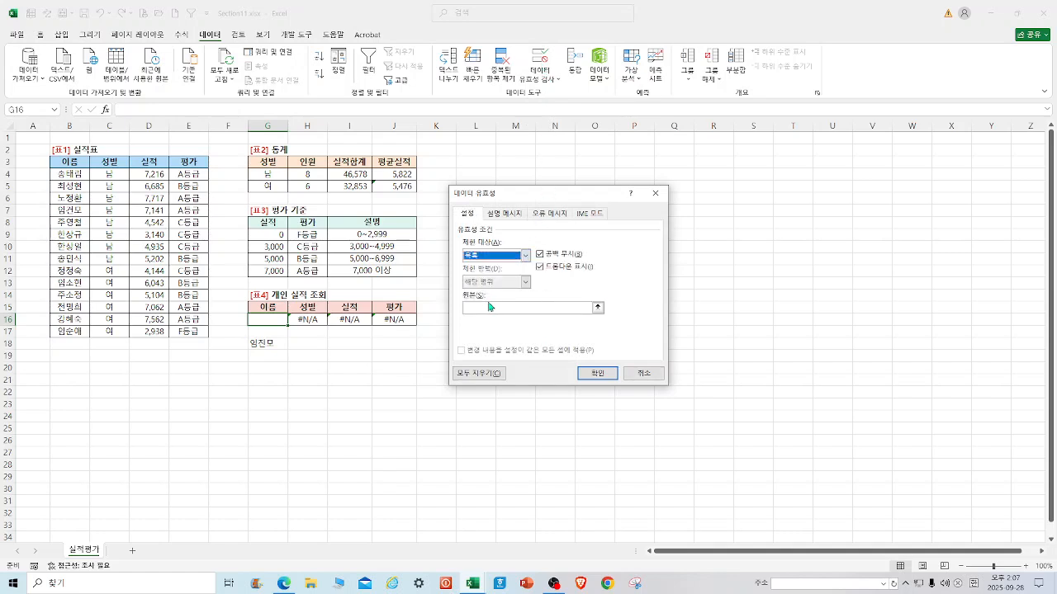
{"action": "left_click", "coordinate": [61, 176]}
{"action": "left_click_drag", "start_coordinate": [61, 176], "coordinate": [52, 329]}
{"action": "left_click", "coordinate": [593, 374]}
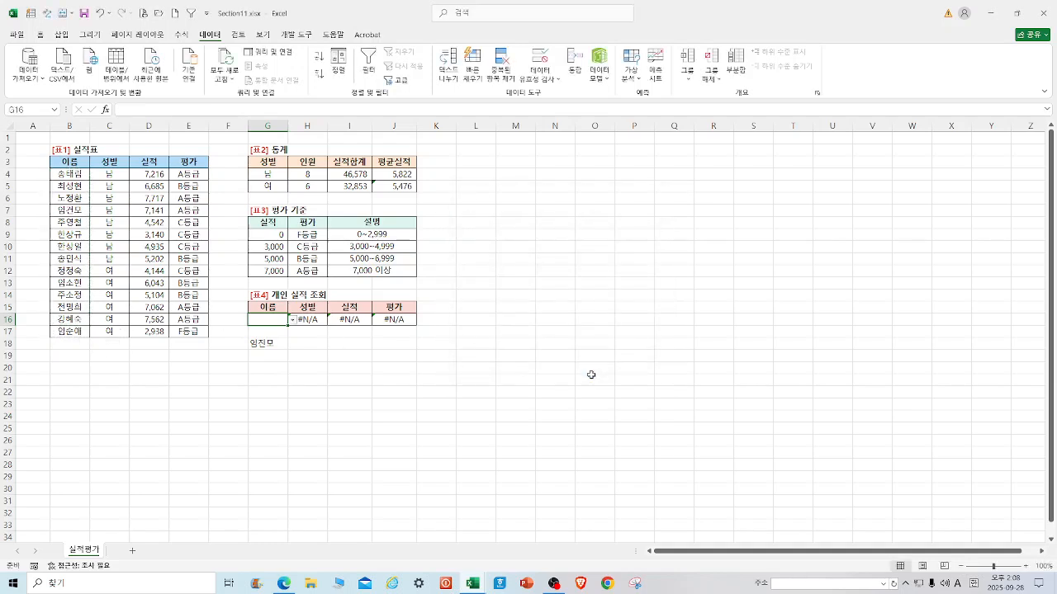
Step: Choose the first name in G16's drop-down list, replace it with the fourth name, and reopen the list to check the choices
{"action": "left_click", "coordinate": [292, 322]}
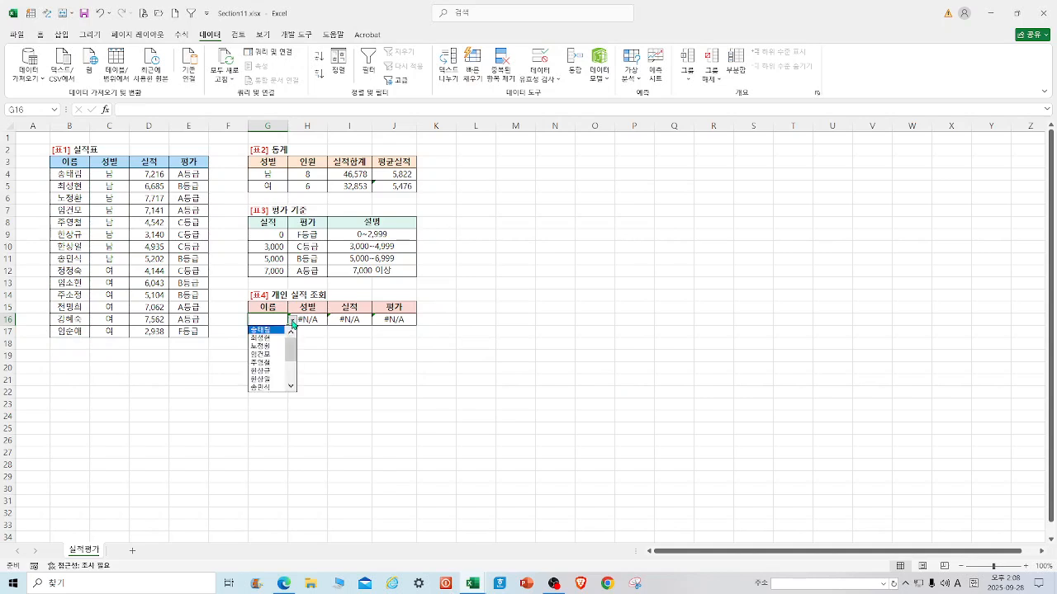
{"action": "left_click", "coordinate": [276, 332]}
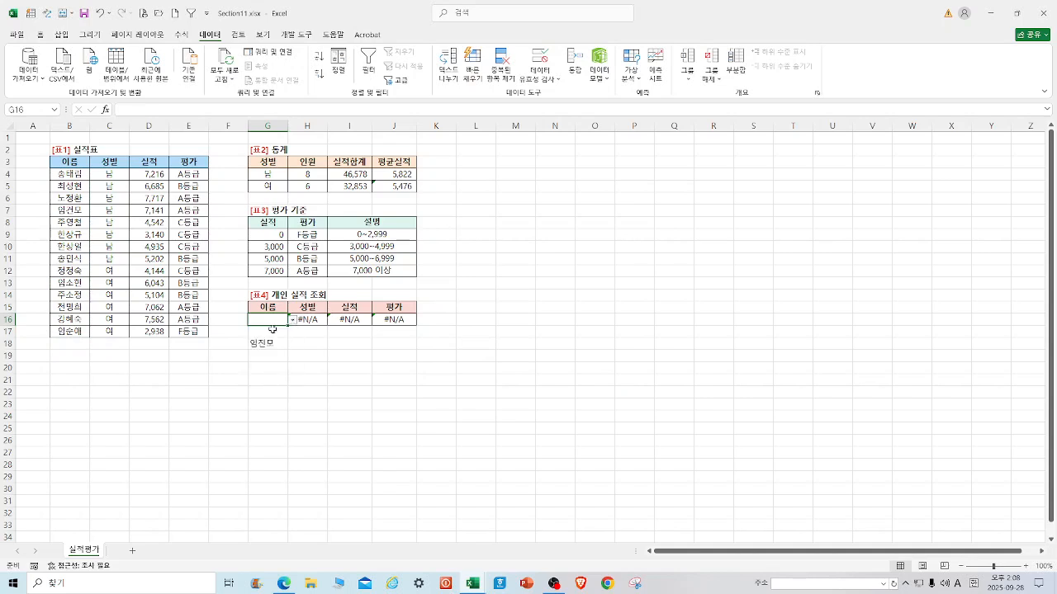
{"action": "left_click", "coordinate": [293, 322]}
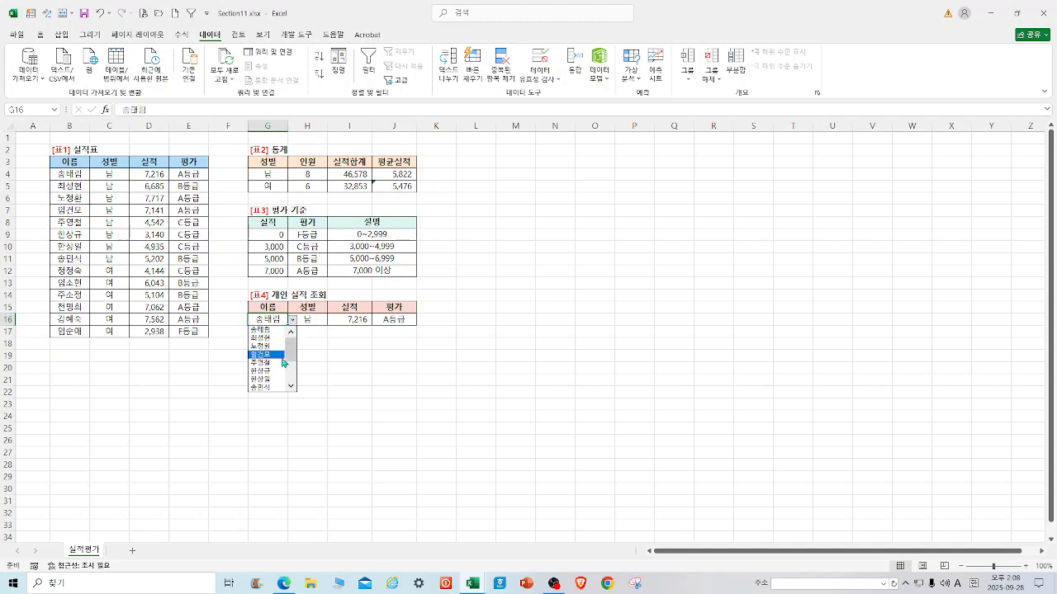
{"action": "left_click", "coordinate": [280, 354]}
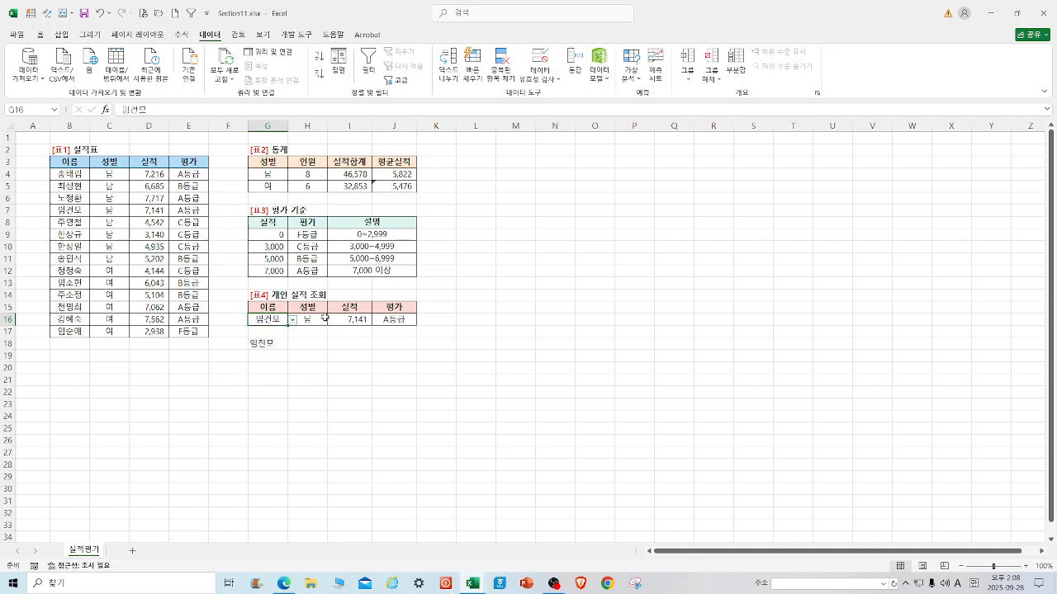
{"action": "left_click", "coordinate": [292, 323]}
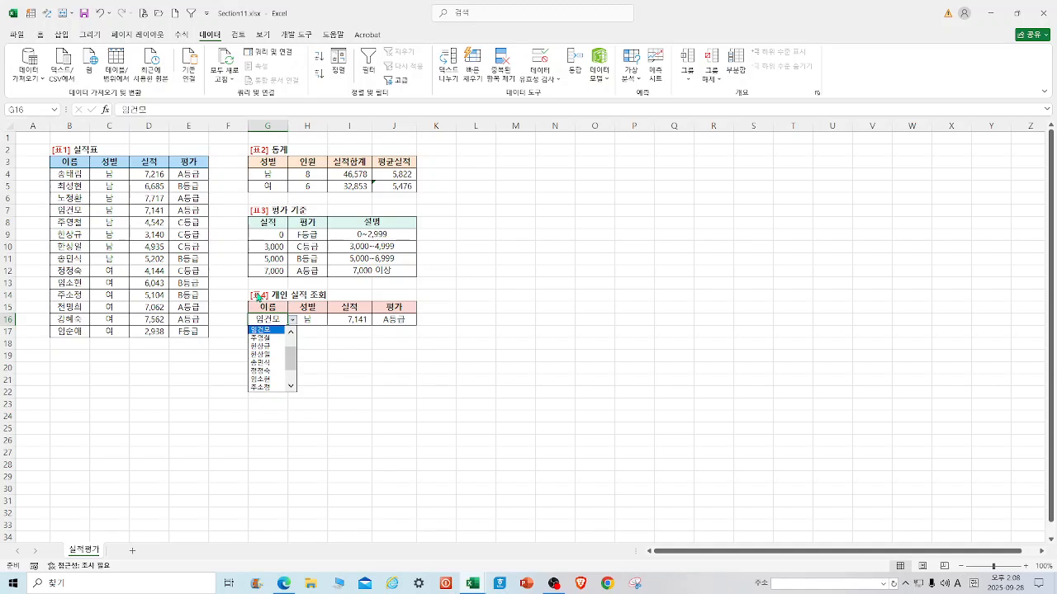
{"action": "left_click", "coordinate": [421, 385]}
Step: Replace the name in G18 with one missing from the 실적표 list, and fill H18's IFERROR formula across to J18
{"action": "left_click", "coordinate": [260, 346]}
{"action": "key", "text": "Delete"}
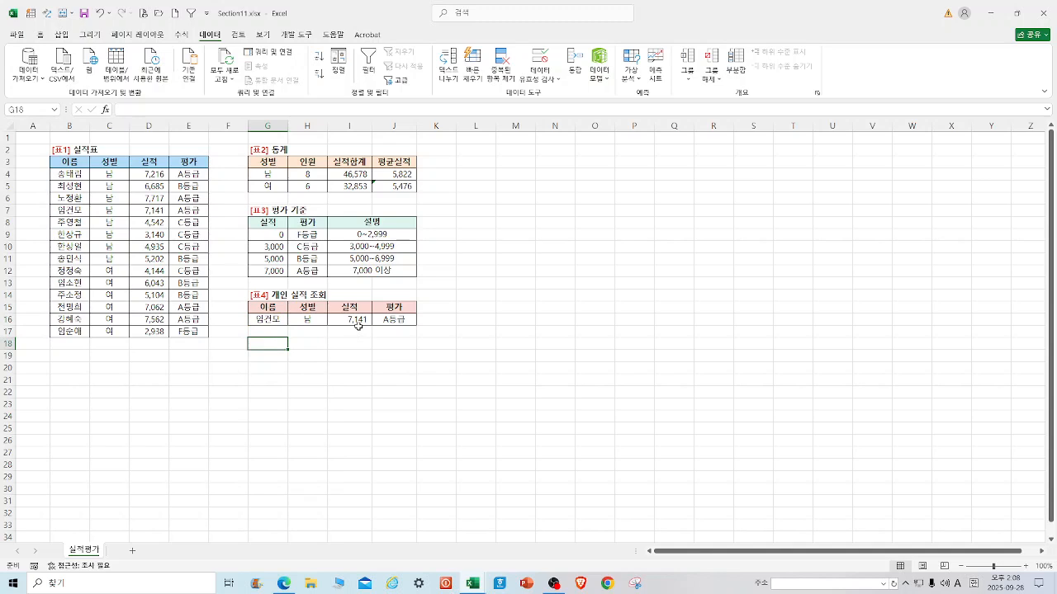
{"action": "type", "text": "D"}
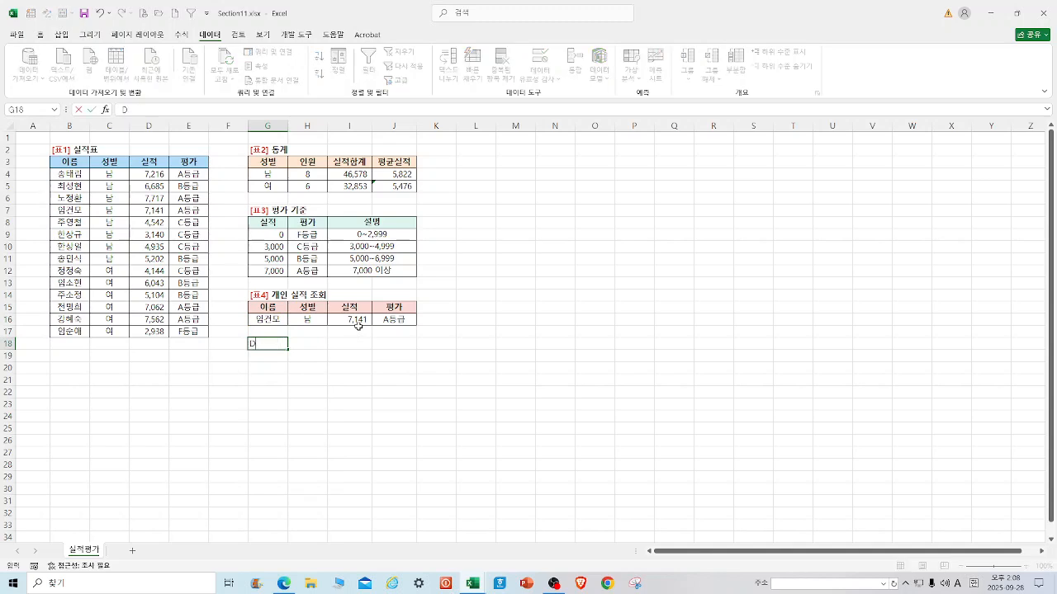
{"action": "type", "text": "LWOD이재원"}
{"action": "left_click", "coordinate": [307, 341]}
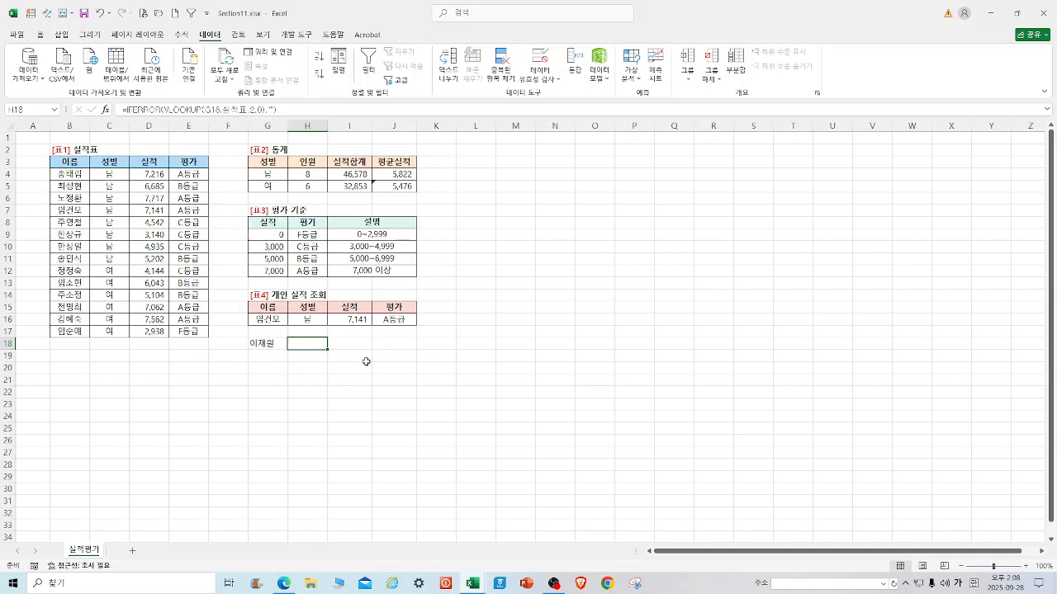
{"action": "left_click_drag", "start_coordinate": [328, 351], "coordinate": [417, 347]}
Step: Apply 모든 테두리 to G18:J18
{"action": "left_click", "coordinate": [266, 344]}
{"action": "left_click_drag", "start_coordinate": [312, 344], "coordinate": [417, 347]}
{"action": "left_click", "coordinate": [41, 35]}
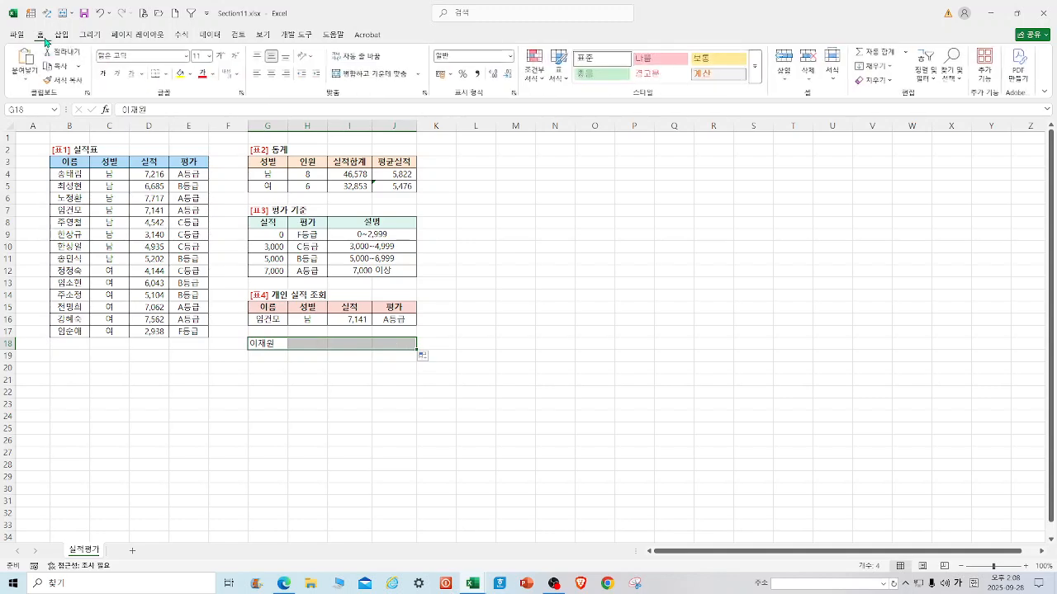
{"action": "left_click", "coordinate": [167, 74]}
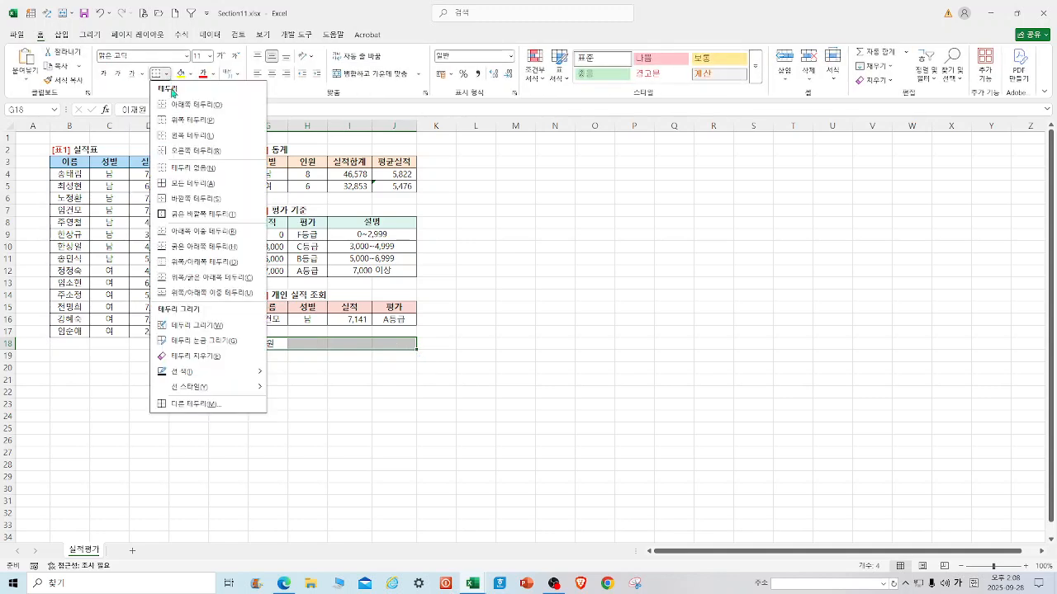
{"action": "left_click", "coordinate": [195, 184]}
{"action": "left_click", "coordinate": [636, 305]}
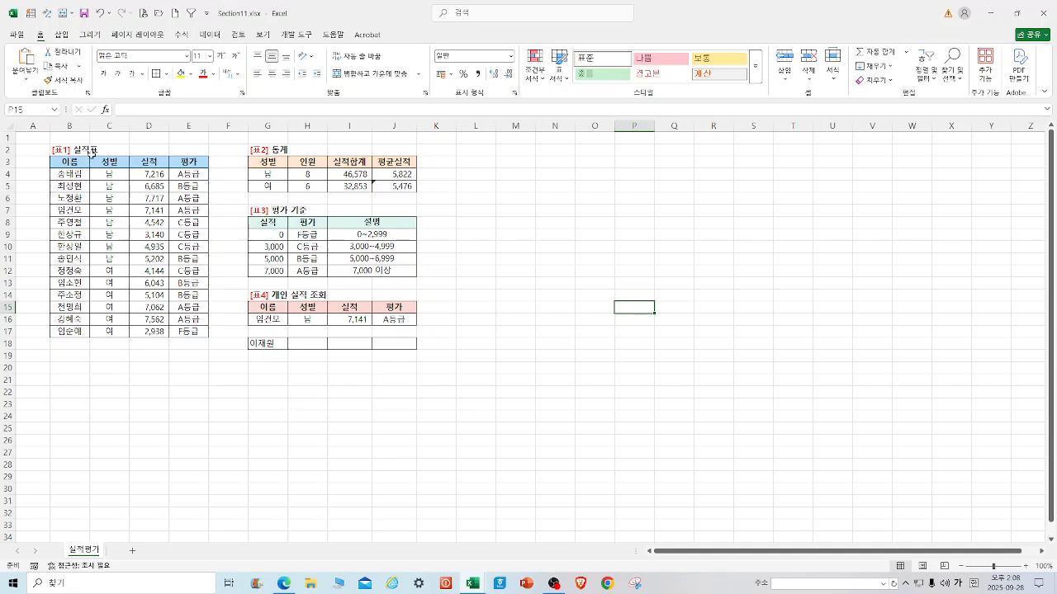
Step: Open the workbook Section11-1.xlsx
{"action": "left_click", "coordinate": [17, 35]}
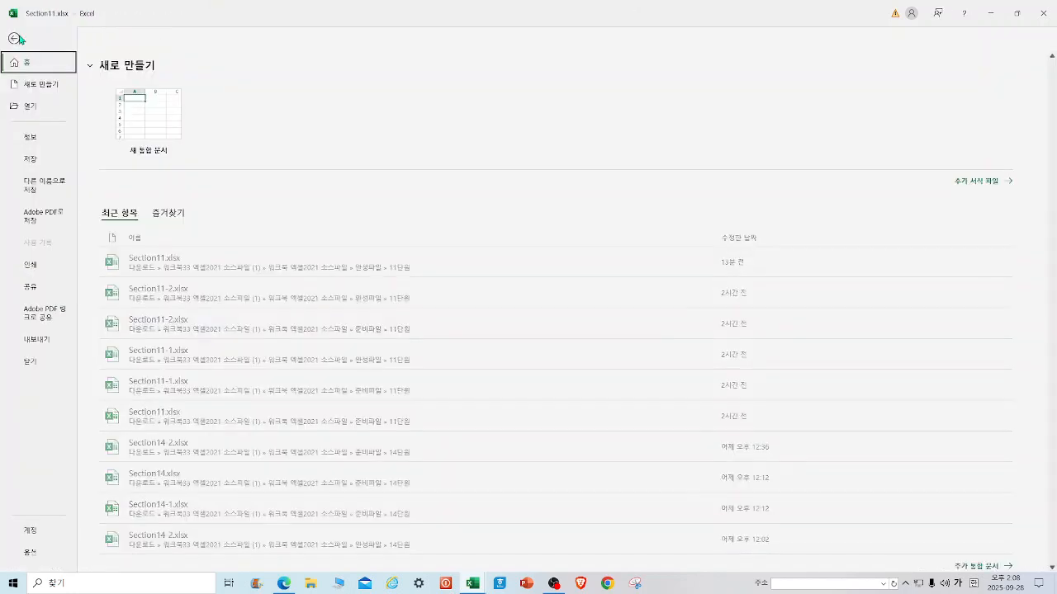
{"action": "left_click", "coordinate": [35, 108]}
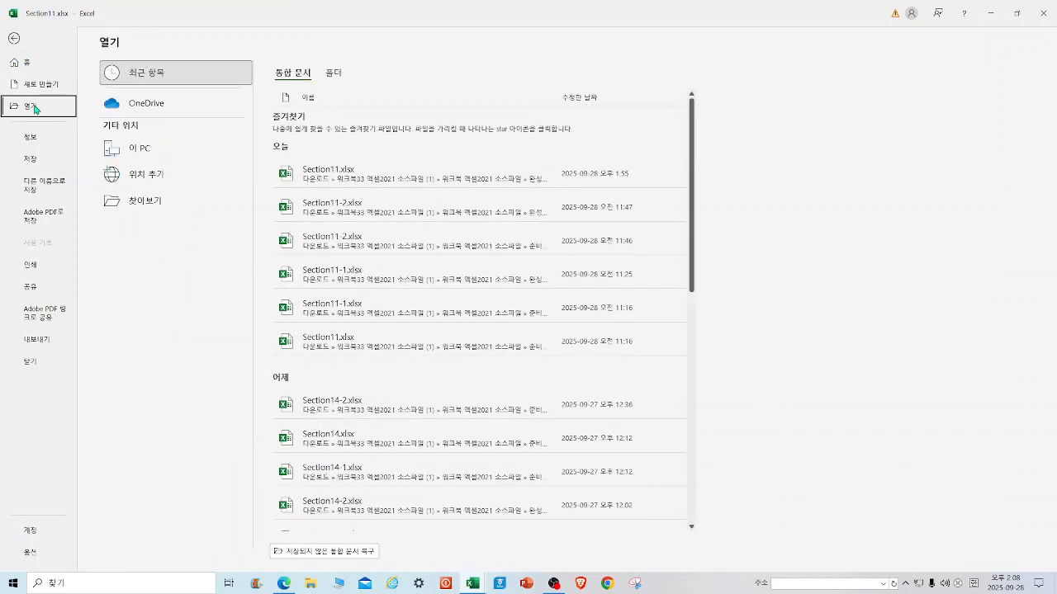
{"action": "left_click", "coordinate": [161, 208]}
{"action": "left_click", "coordinate": [194, 89]}
{"action": "double_click", "coordinate": [194, 93]}
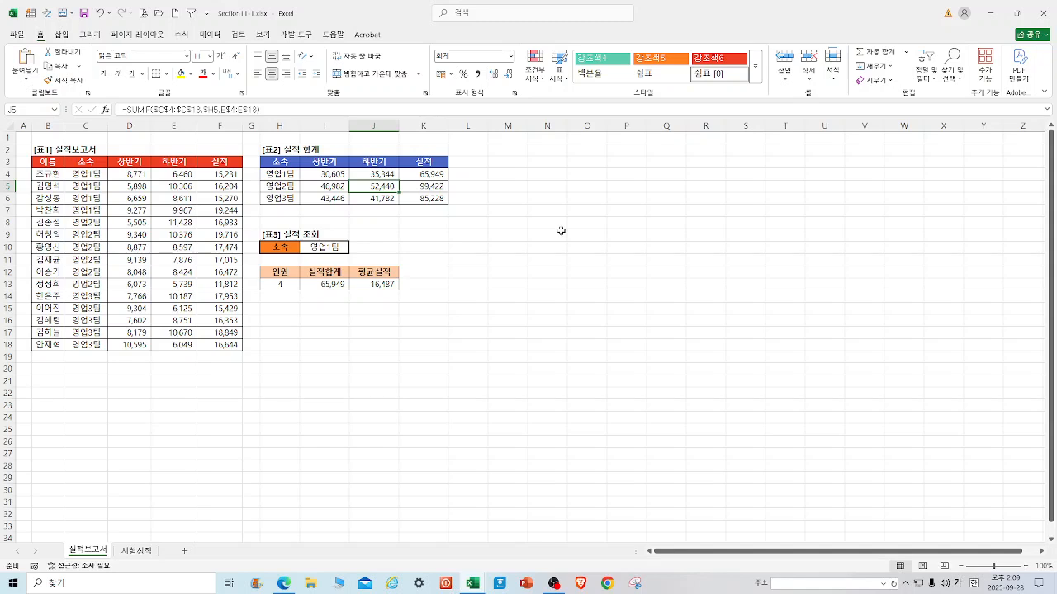
Step: Widen columns B through K to one equal, larger width
{"action": "left_click", "coordinate": [687, 273]}
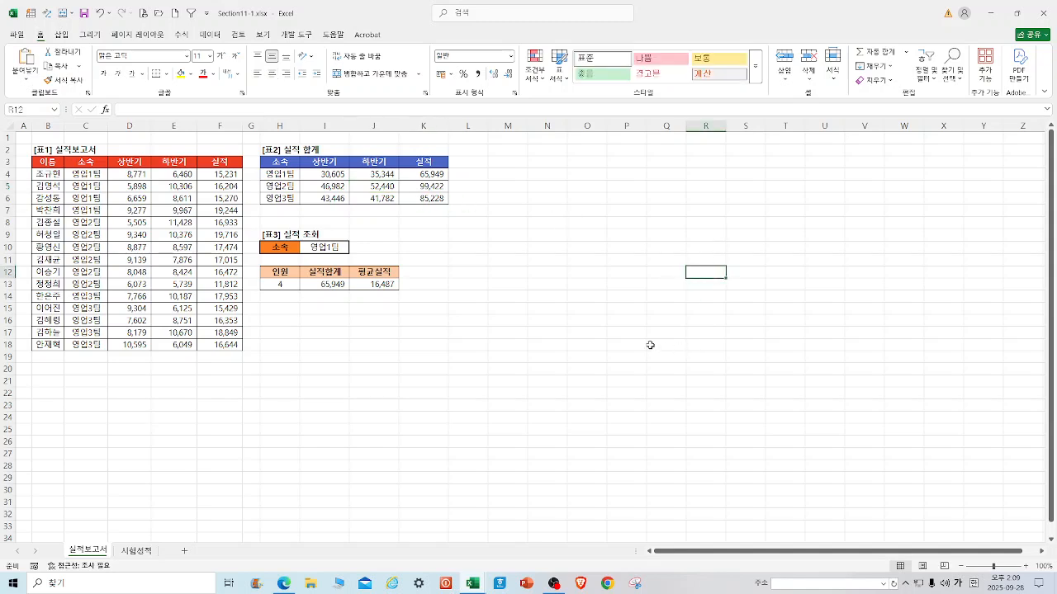
{"action": "left_click_drag", "start_coordinate": [47, 125], "coordinate": [455, 125]}
{"action": "left_click", "coordinate": [448, 125]}
{"action": "left_click", "coordinate": [620, 308]}
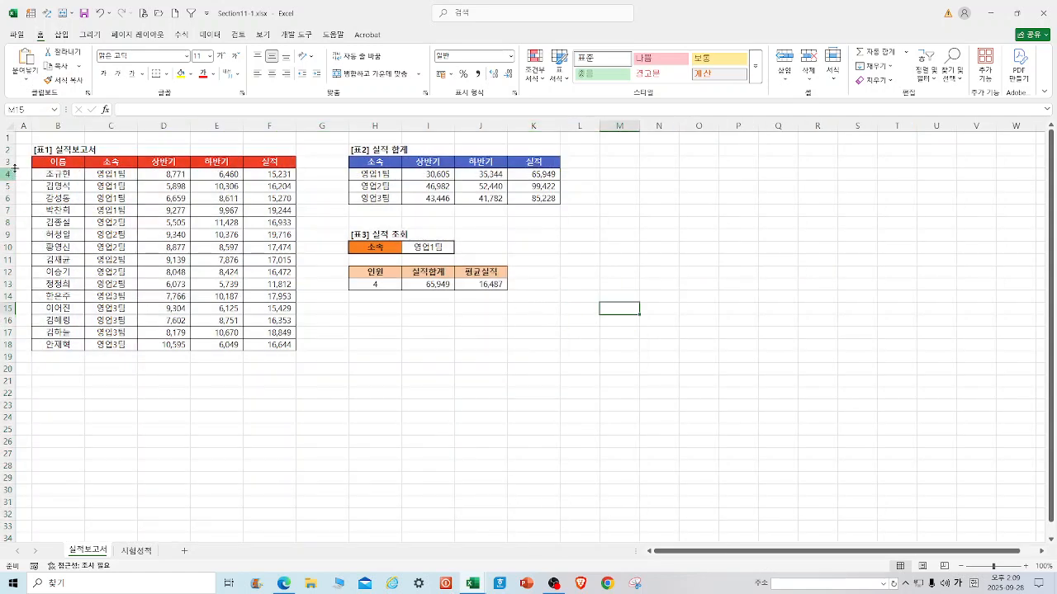
Step: Increase the height of rows 2 through 18 uniformly to a moderate size, and narrow column G slightly
{"action": "left_click_drag", "start_coordinate": [4, 150], "coordinate": [8, 363]}
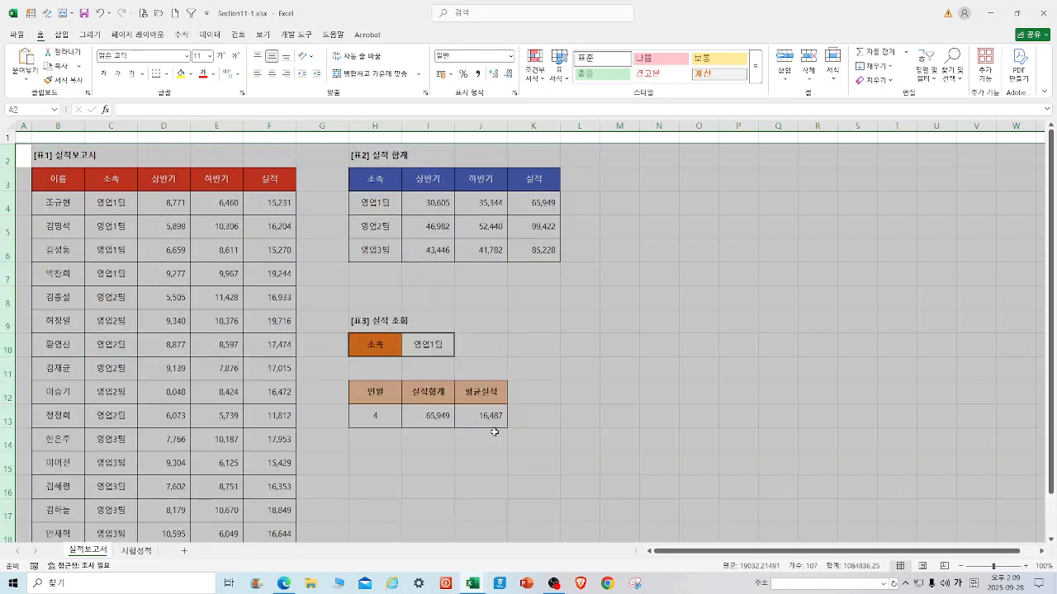
{"action": "scroll", "coordinate": [170, 369], "scroll_direction": "down", "scroll_amount": 3}
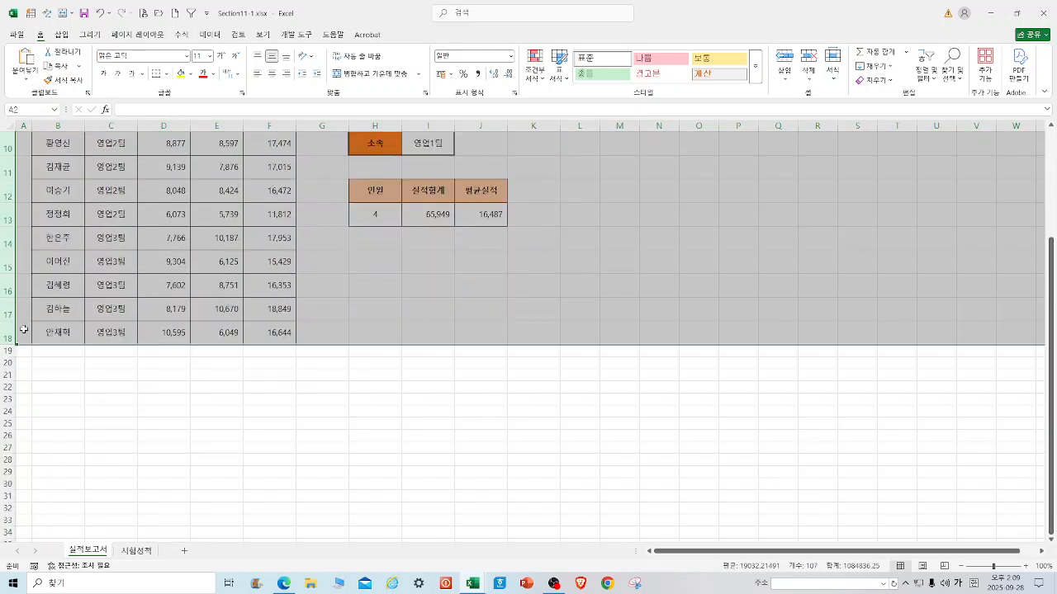
{"action": "left_click_drag", "start_coordinate": [15, 348], "coordinate": [14, 339]}
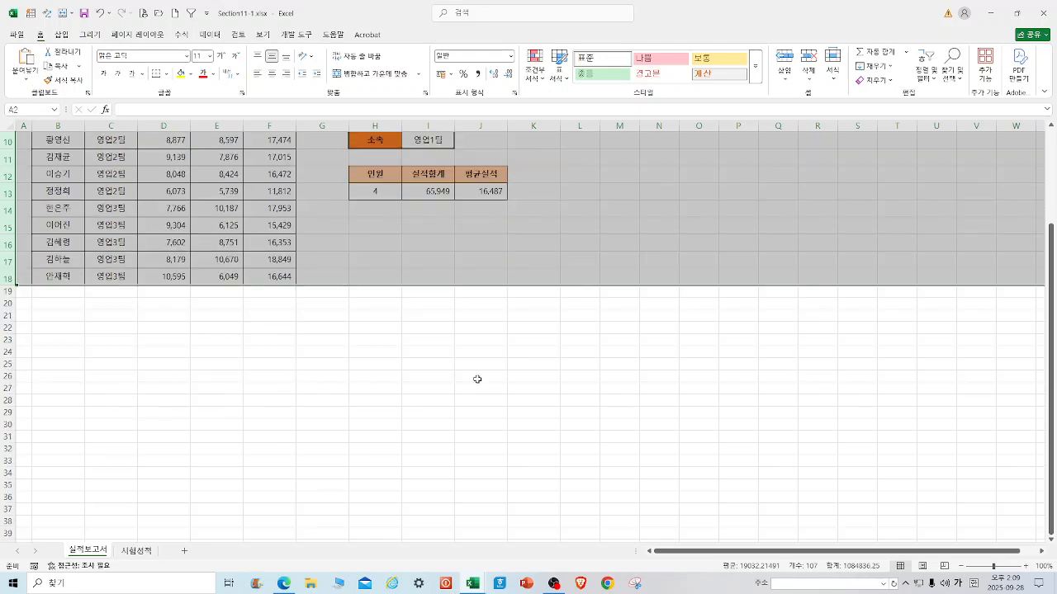
{"action": "scroll", "coordinate": [500, 364], "scroll_direction": "up", "scroll_amount": 3}
{"action": "left_click", "coordinate": [644, 323]}
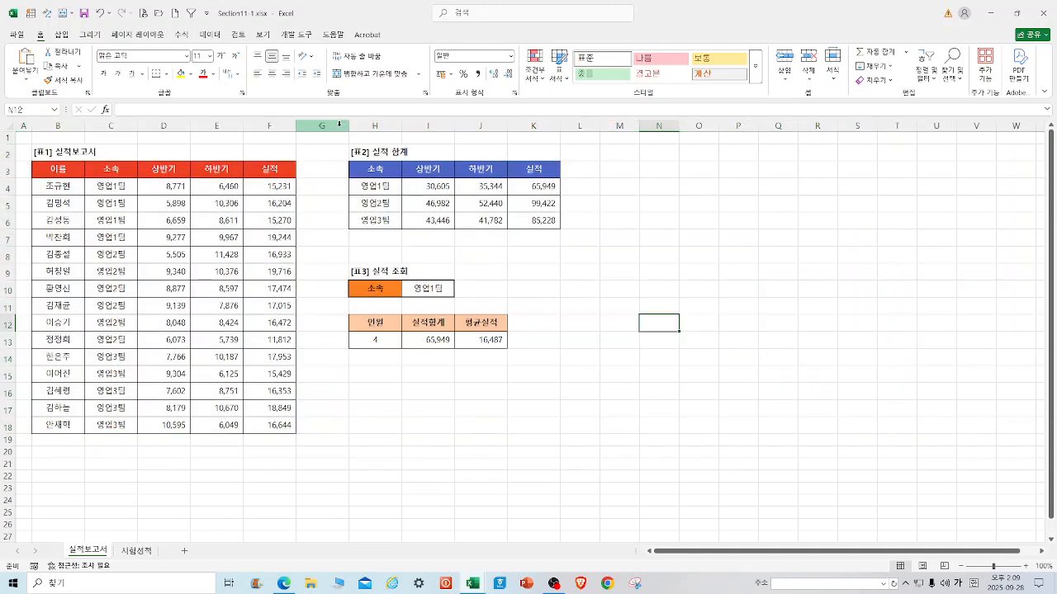
{"action": "left_click_drag", "start_coordinate": [346, 128], "coordinate": [325, 128]}
Step: Clear the 소속 value in I10 and the 실적 조회 results in H13:J13
{"action": "left_click", "coordinate": [414, 291]}
{"action": "key", "text": "Delete"}
{"action": "left_click_drag", "start_coordinate": [354, 340], "coordinate": [455, 339]}
{"action": "key", "text": "Delete"}
Step: Review the SUMIF formula in I4 and clear the 실적 합계 formulas from I4:K6
{"action": "double_click", "coordinate": [402, 187]}
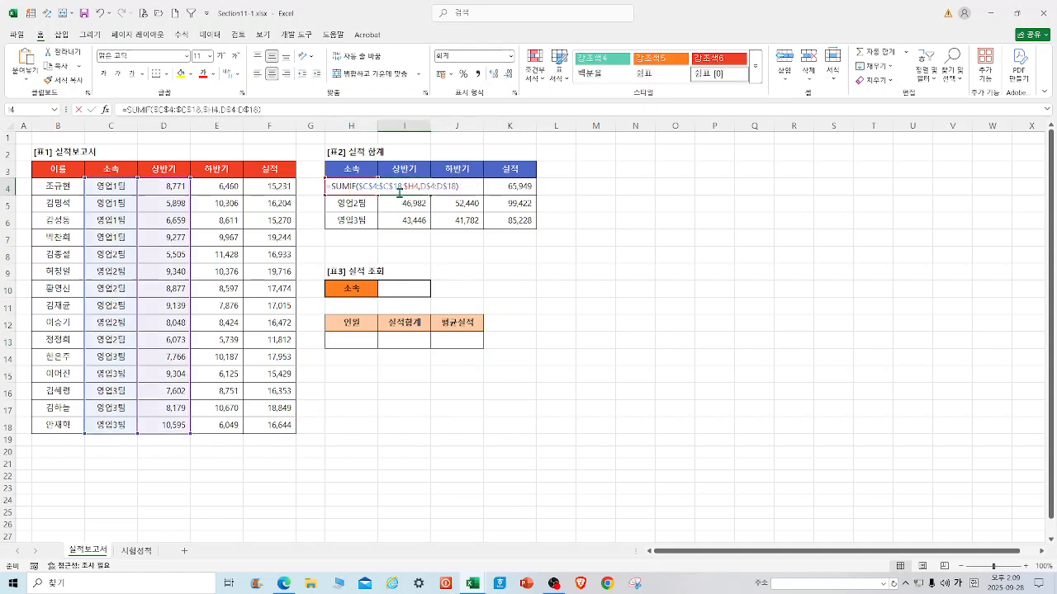
{"action": "left_click", "coordinate": [633, 250]}
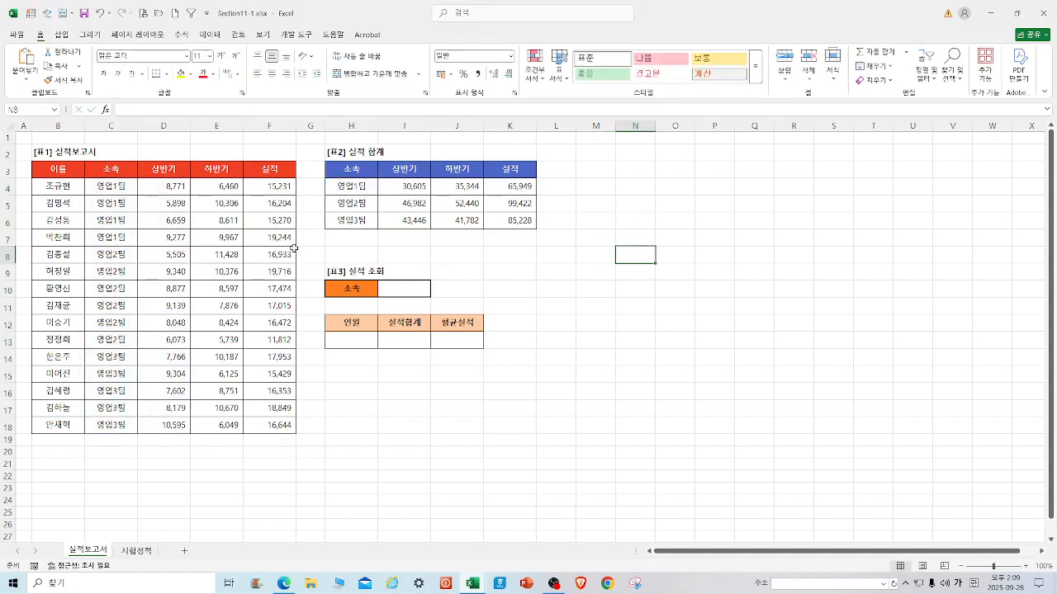
{"action": "left_click", "coordinate": [404, 191]}
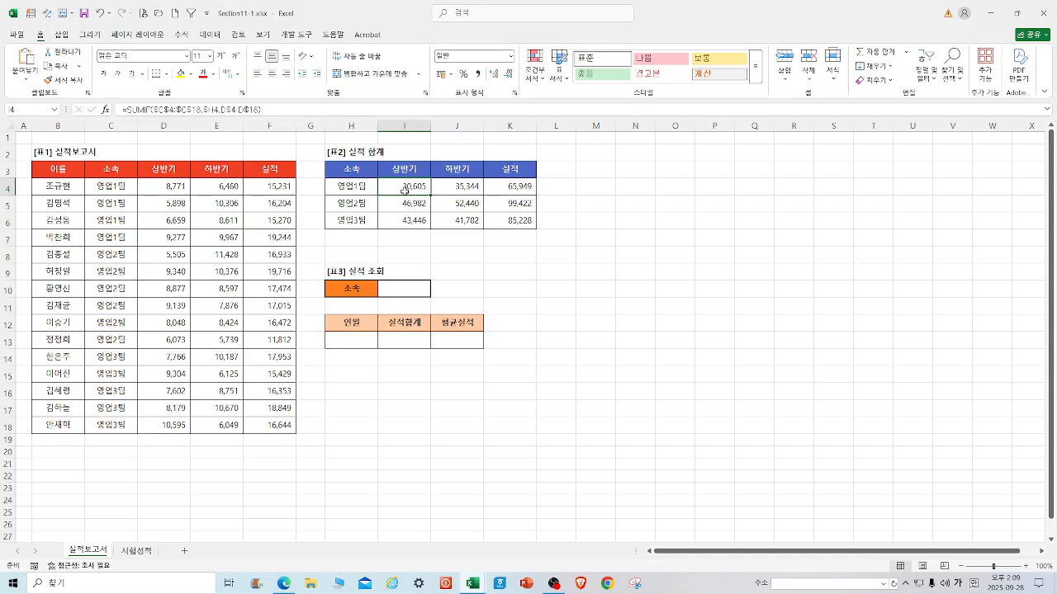
{"action": "left_click_drag", "start_coordinate": [405, 195], "coordinate": [510, 220]}
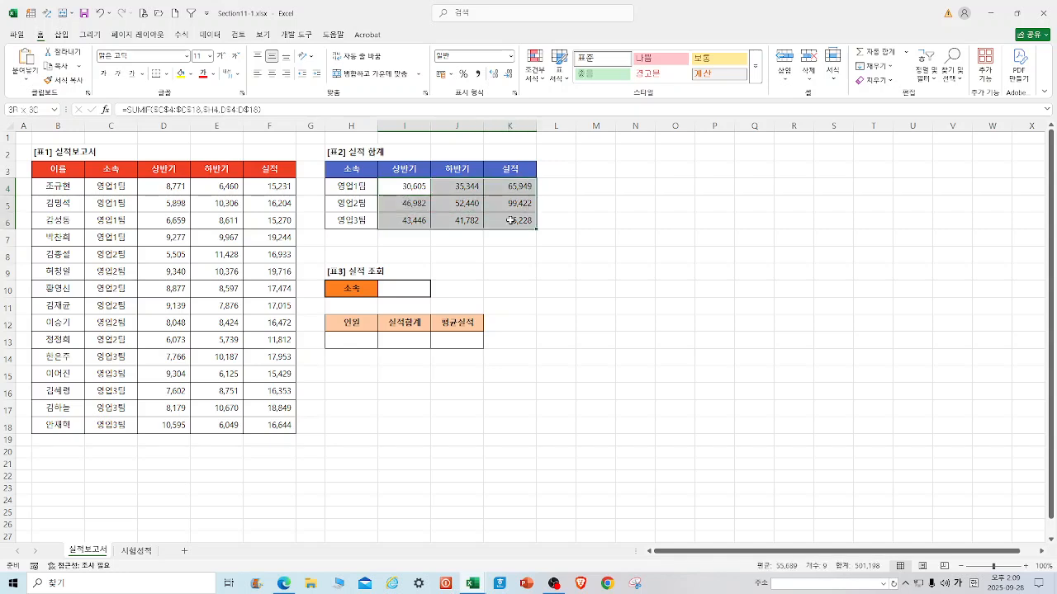
{"action": "key", "text": "Delete"}
{"action": "left_click", "coordinate": [597, 288]}
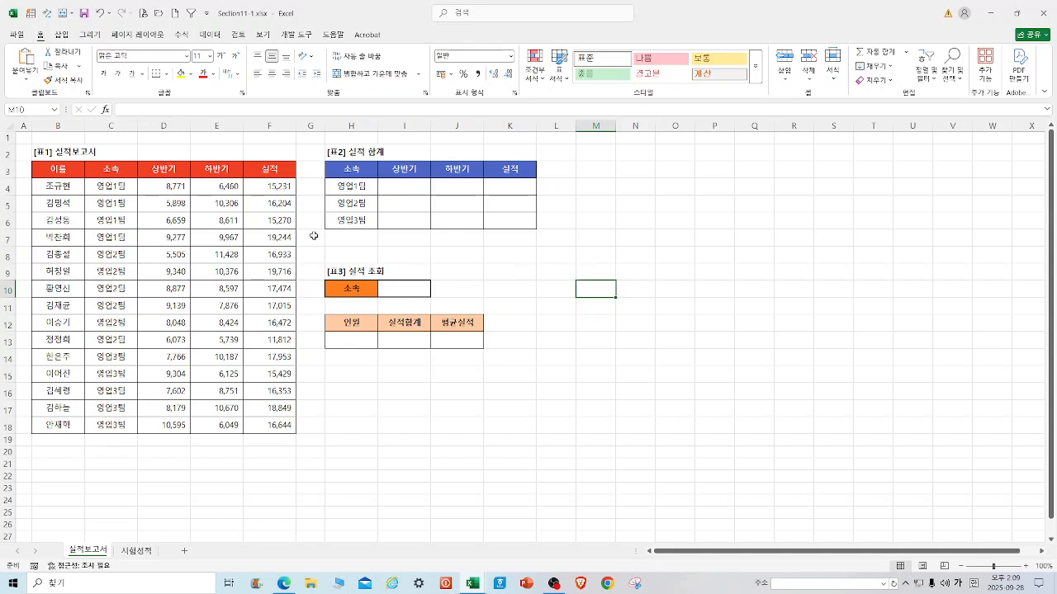
{"action": "left_click_drag", "start_coordinate": [162, 188], "coordinate": [261, 184]}
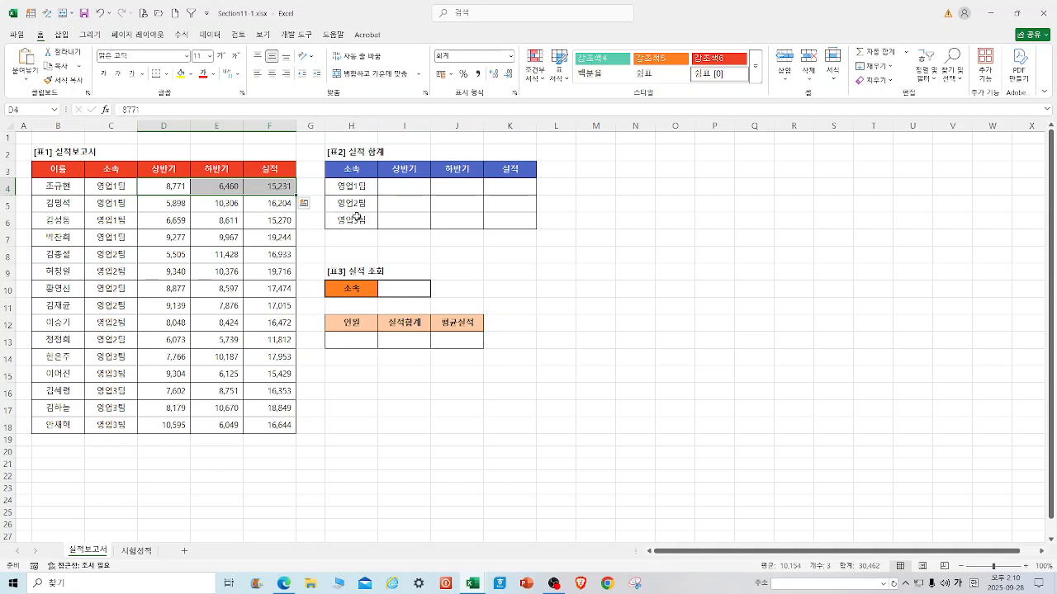
Step: Build a SUMIF in I4 with range C4:C18, criteria H4 and sum range D4:D18
{"action": "left_click", "coordinate": [413, 189]}
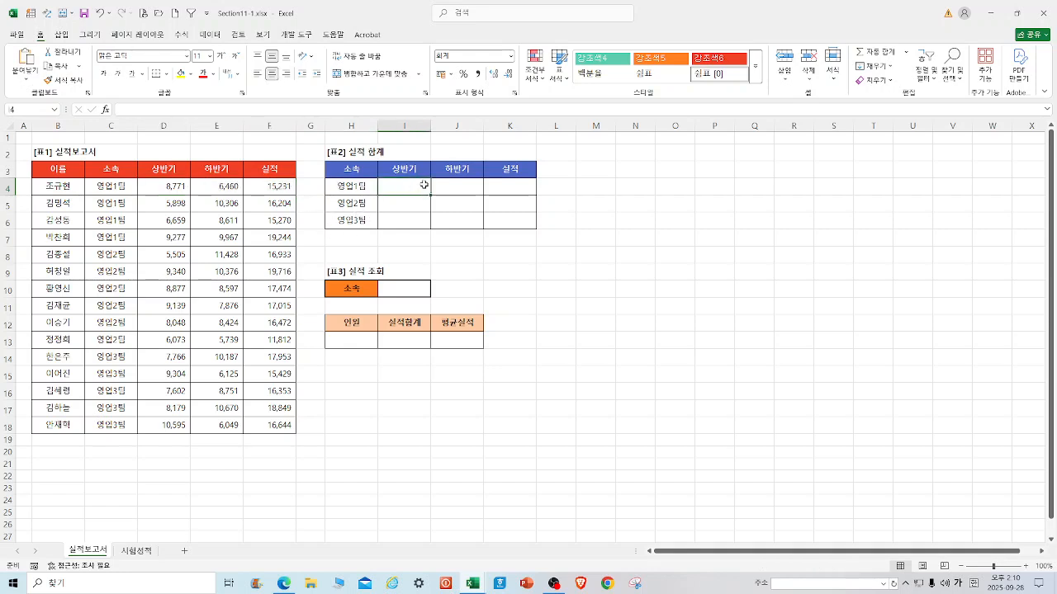
{"action": "type", "text": "ㄴ"}
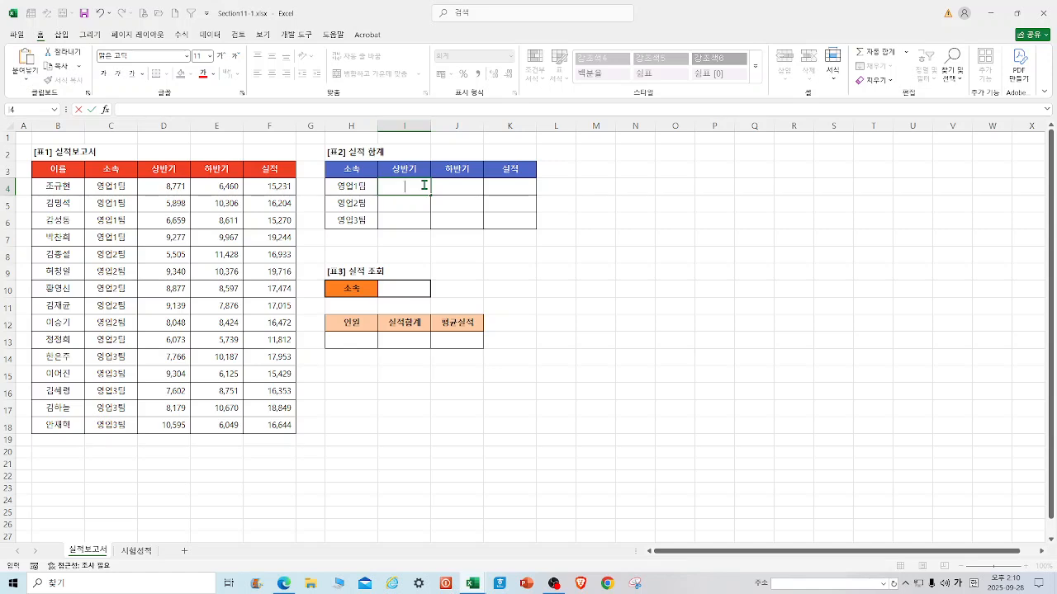
{"action": "type", "text": "=SUM"}
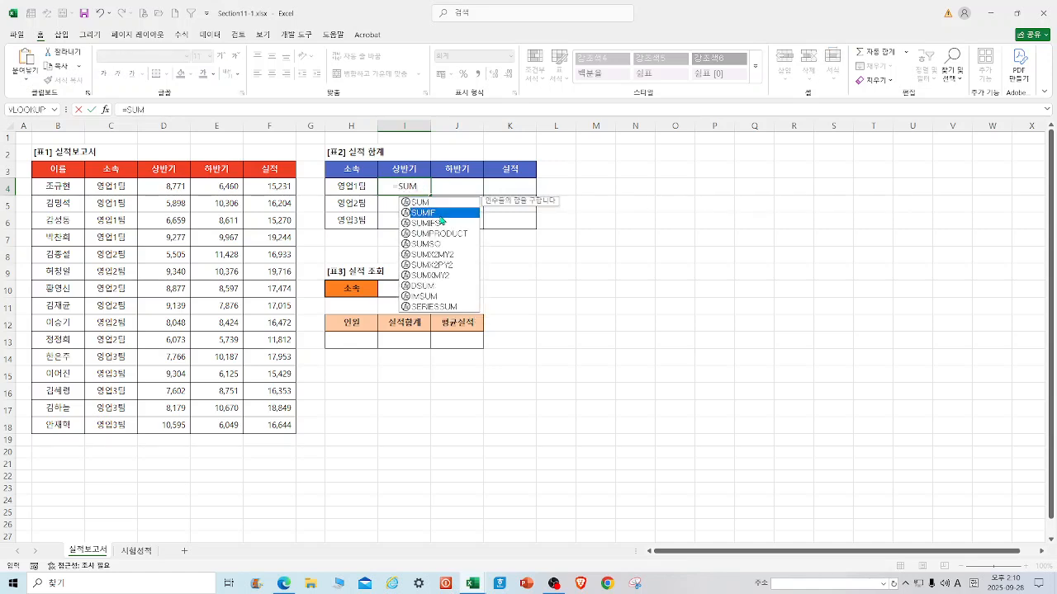
{"action": "double_click", "coordinate": [439, 213]}
{"action": "left_click", "coordinate": [104, 109]}
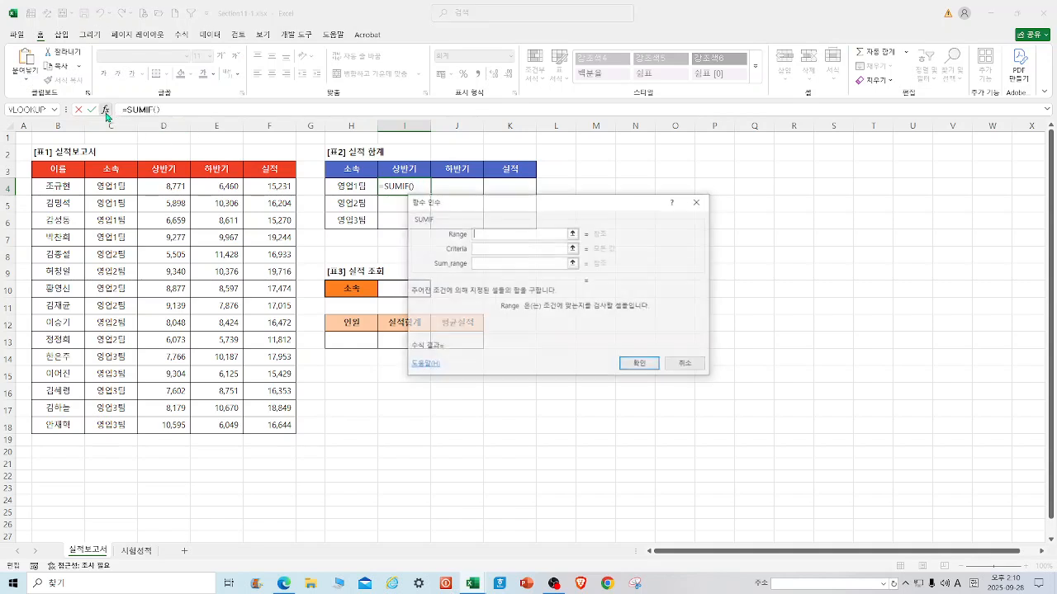
{"action": "left_click_drag", "start_coordinate": [530, 223], "coordinate": [438, 221]}
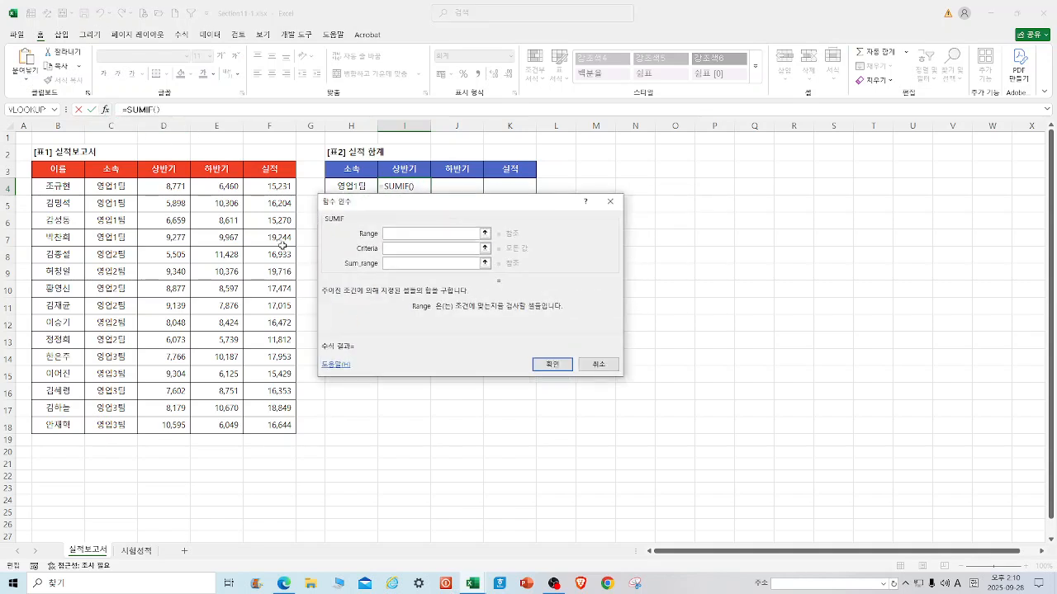
{"action": "left_click_drag", "start_coordinate": [102, 188], "coordinate": [103, 425]}
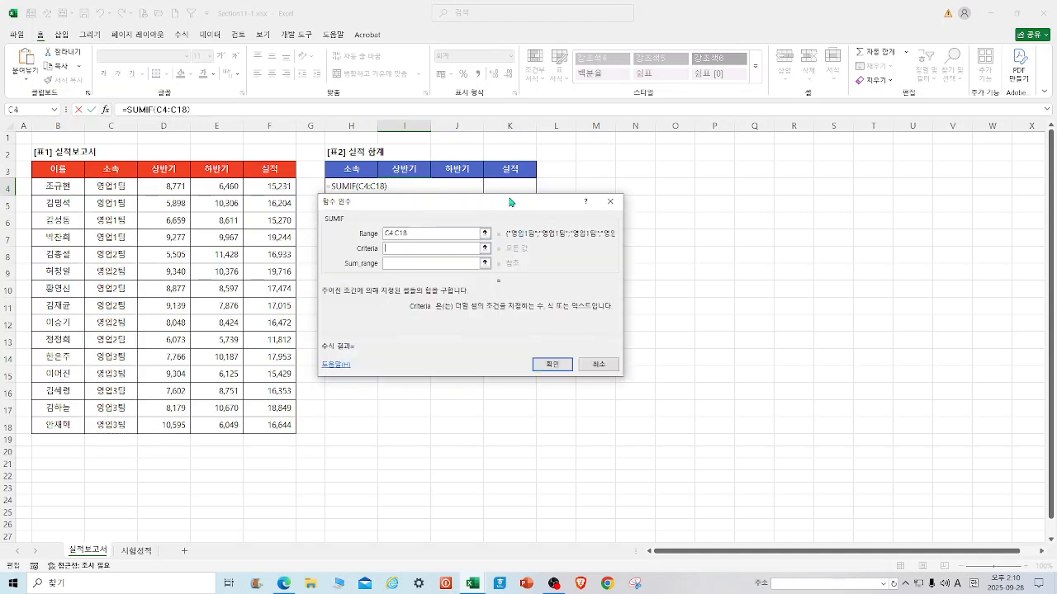
{"action": "left_click_drag", "start_coordinate": [513, 202], "coordinate": [626, 186]}
{"action": "left_click", "coordinate": [357, 187]}
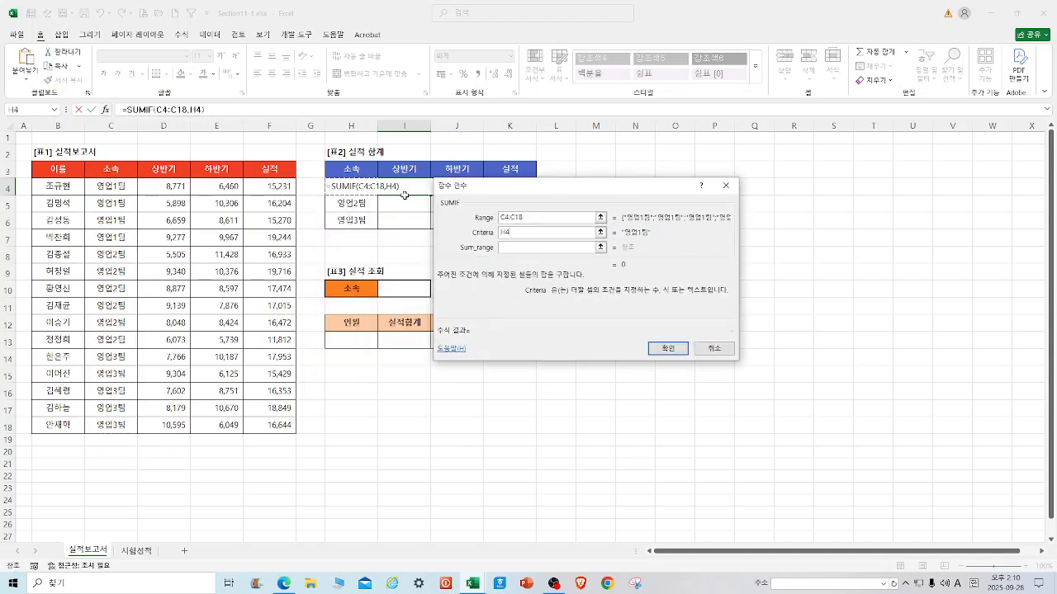
{"action": "left_click", "coordinate": [521, 249]}
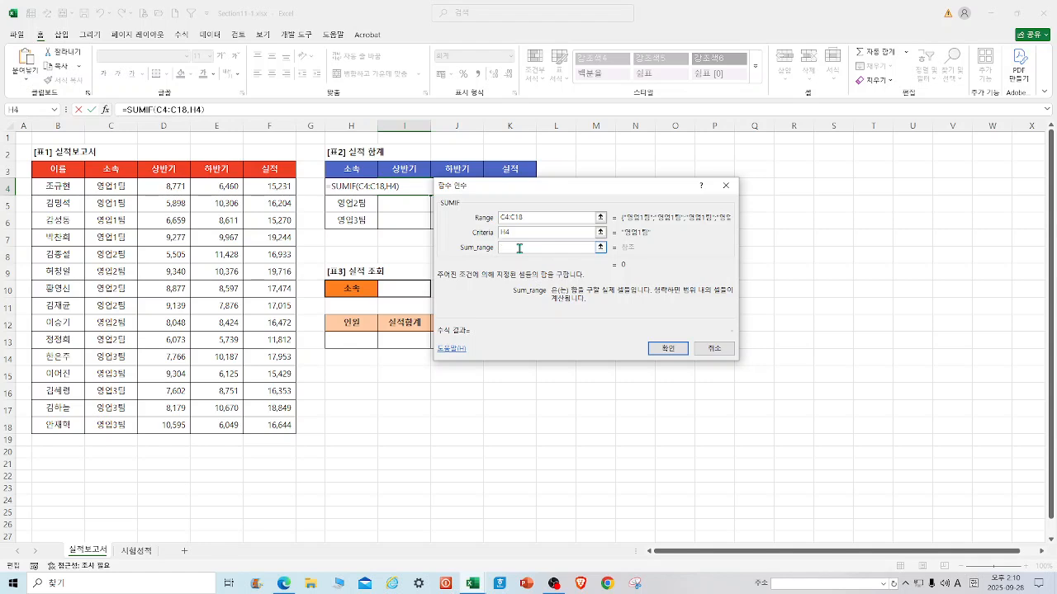
{"action": "left_click_drag", "start_coordinate": [165, 185], "coordinate": [165, 425]}
{"action": "left_click", "coordinate": [668, 350]}
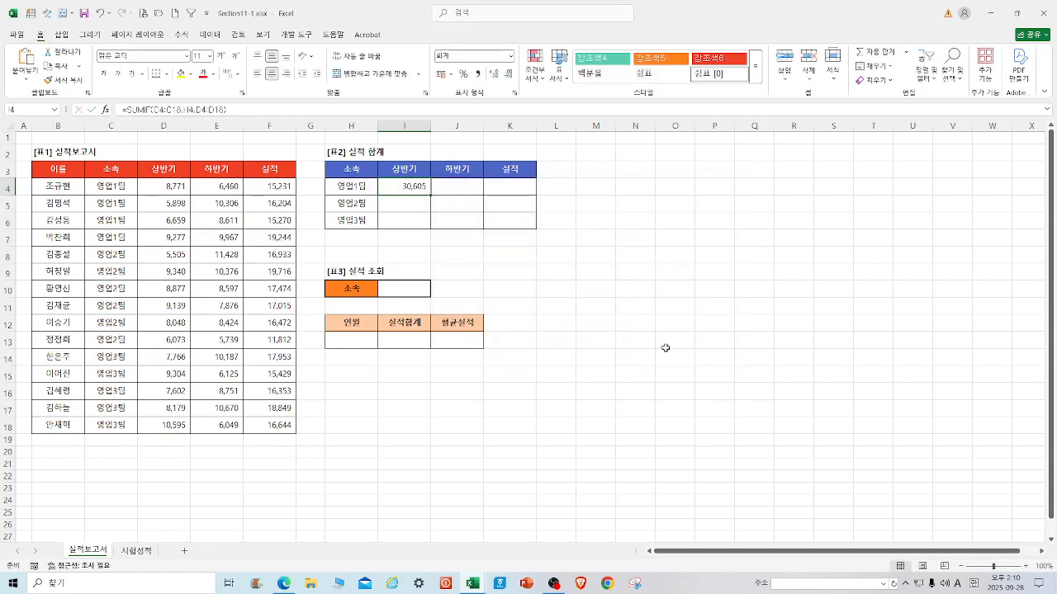
Step: Fill the SUMIF formula in I4 down through I6 for the remaining teams' 상반기 totals
{"action": "left_click_drag", "start_coordinate": [430, 195], "coordinate": [430, 228]}
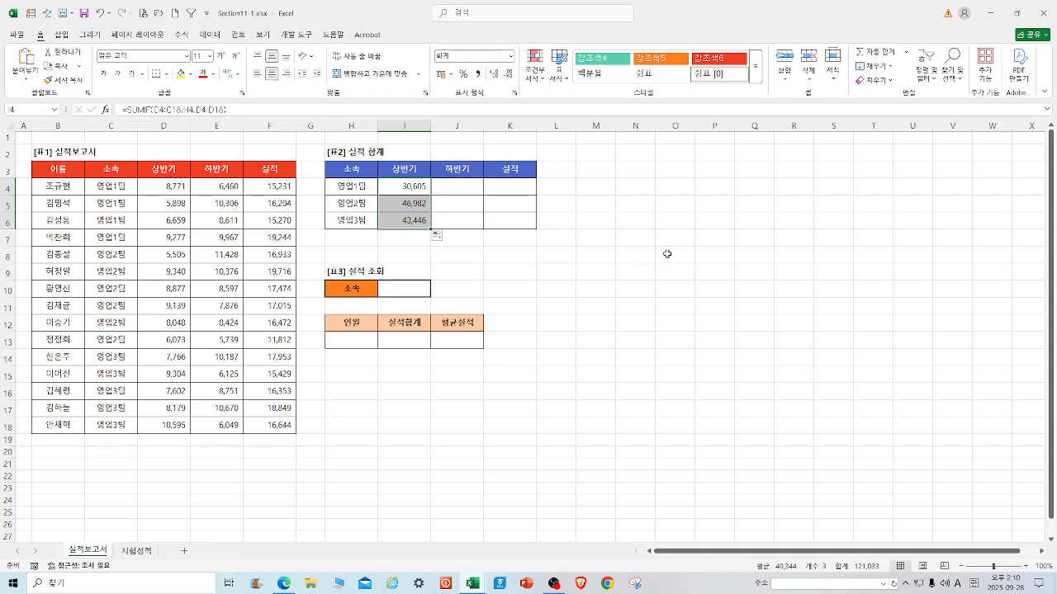
{"action": "left_click", "coordinate": [667, 254]}
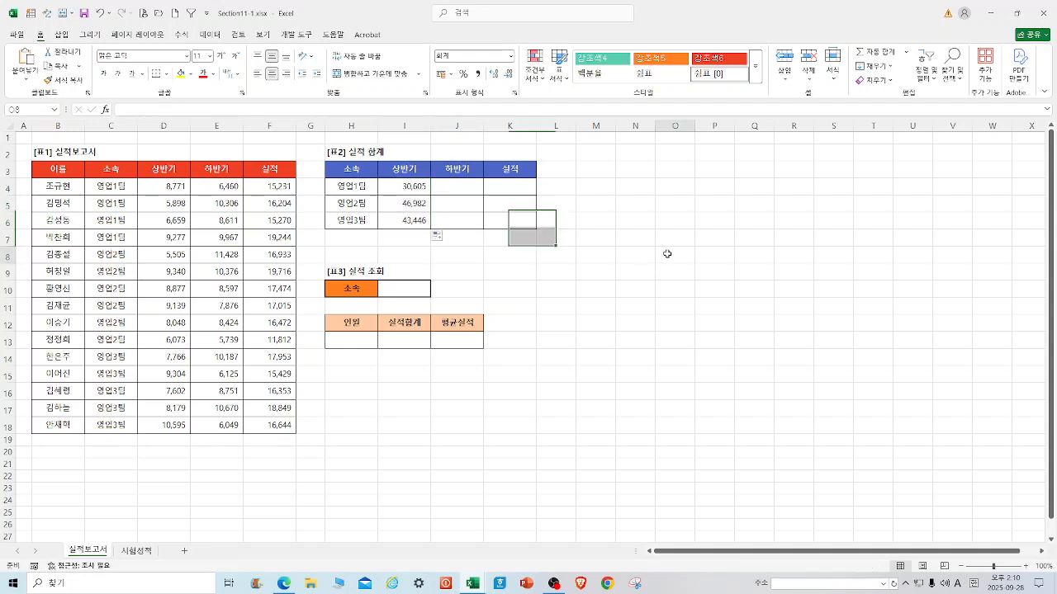
{"action": "left_click", "coordinate": [462, 188]}
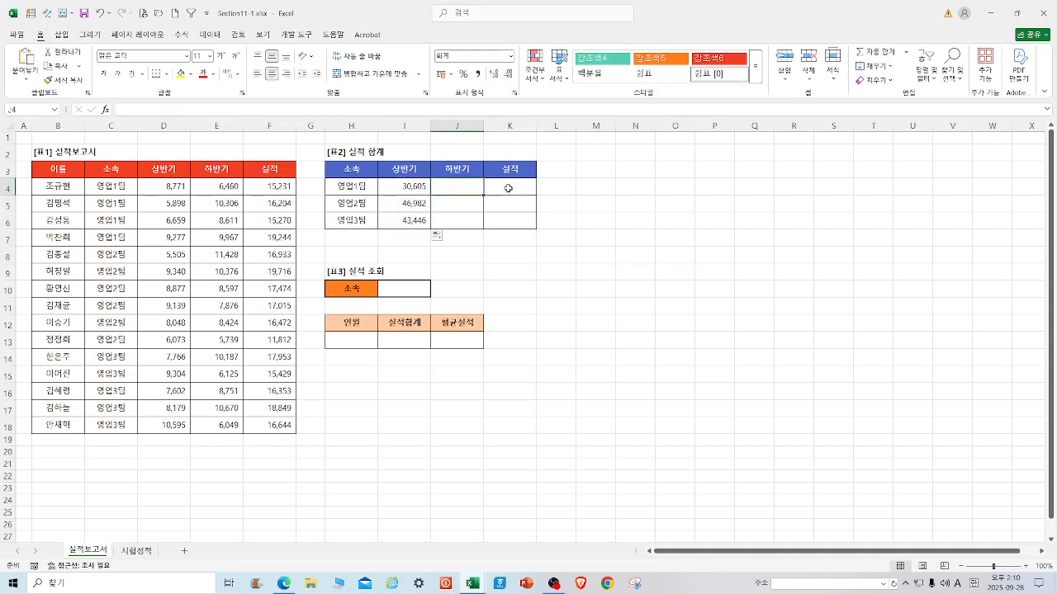
{"action": "type", "text": "="}
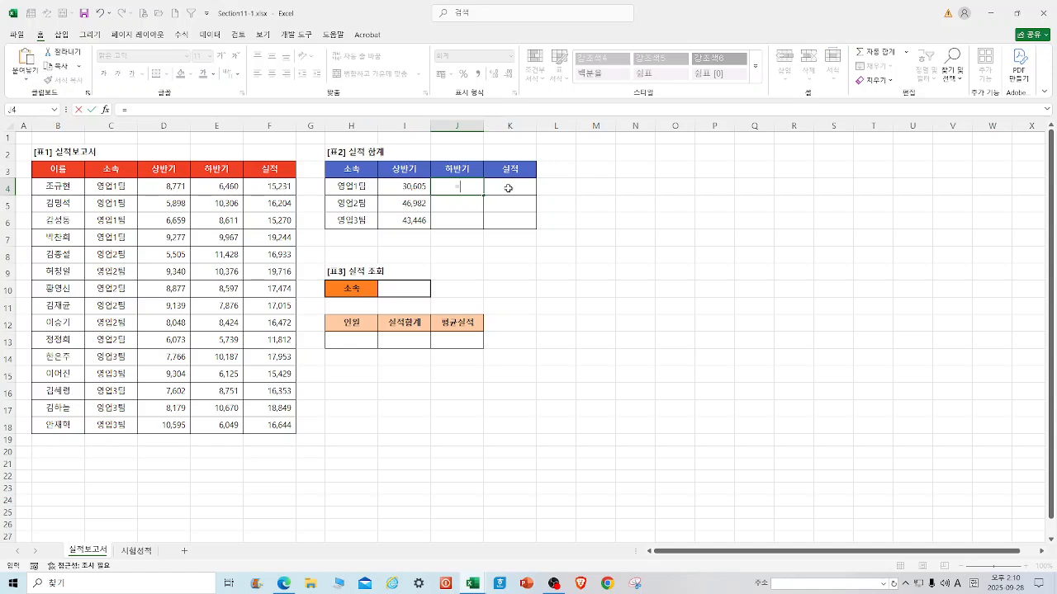
{"action": "type", "text": "SUM"}
{"action": "double_click", "coordinate": [487, 213]}
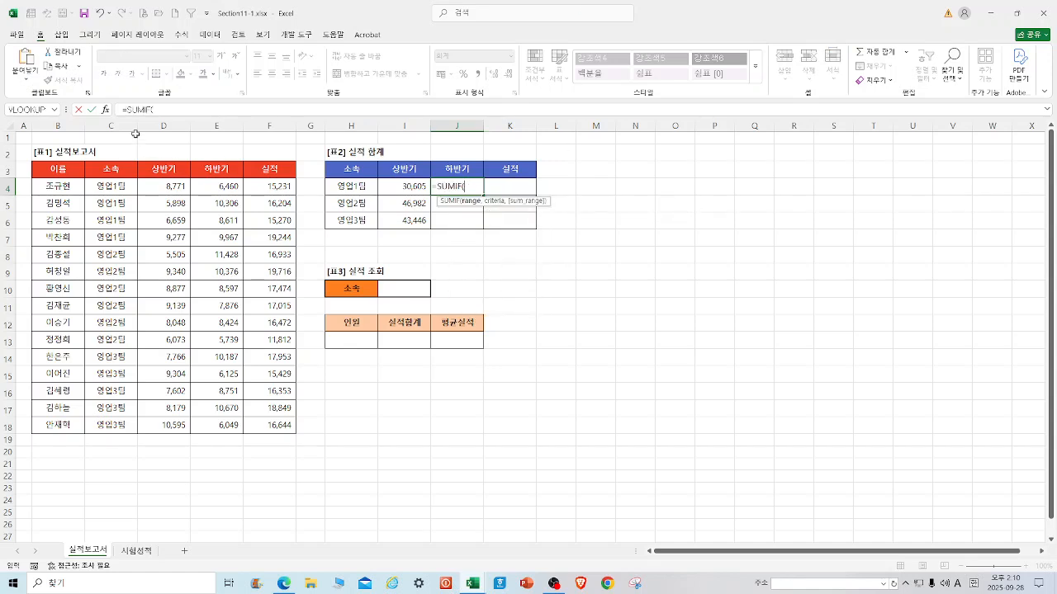
{"action": "left_click", "coordinate": [105, 110]}
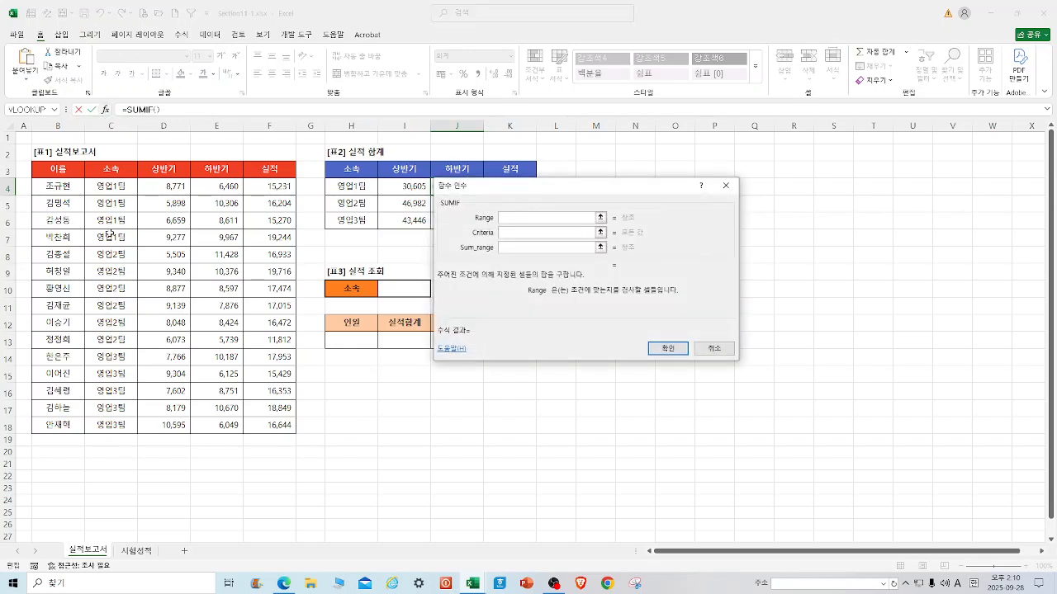
{"action": "left_click_drag", "start_coordinate": [109, 187], "coordinate": [109, 426]}
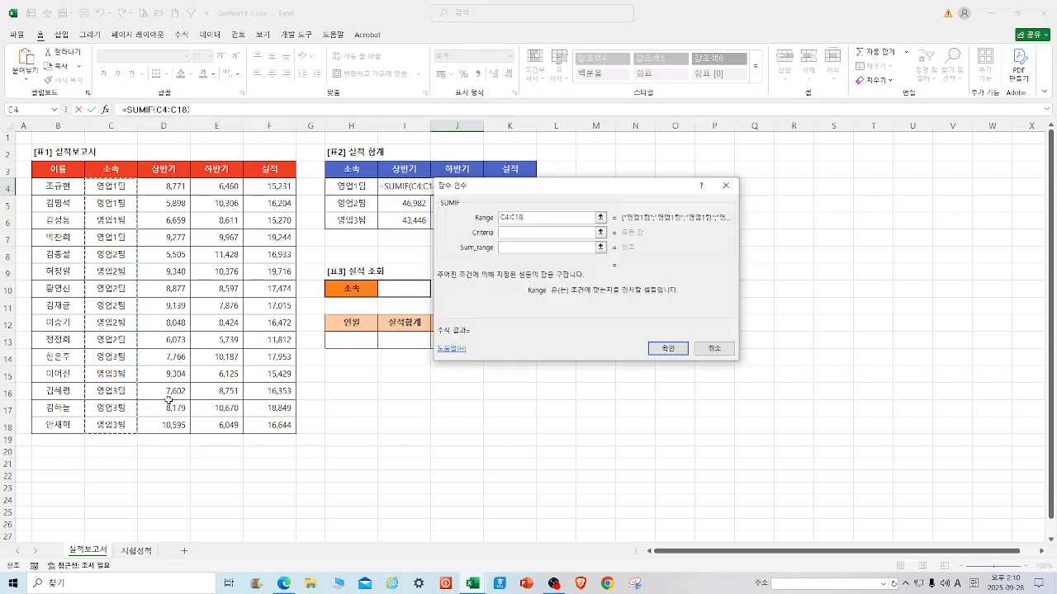
{"action": "left_click", "coordinate": [521, 233]}
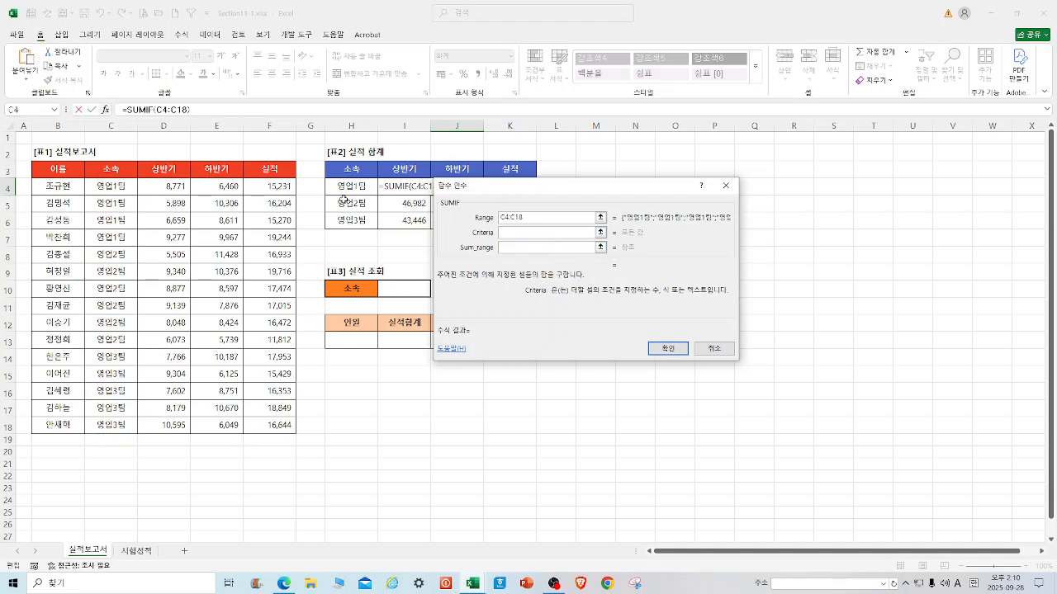
{"action": "left_click", "coordinate": [345, 202]}
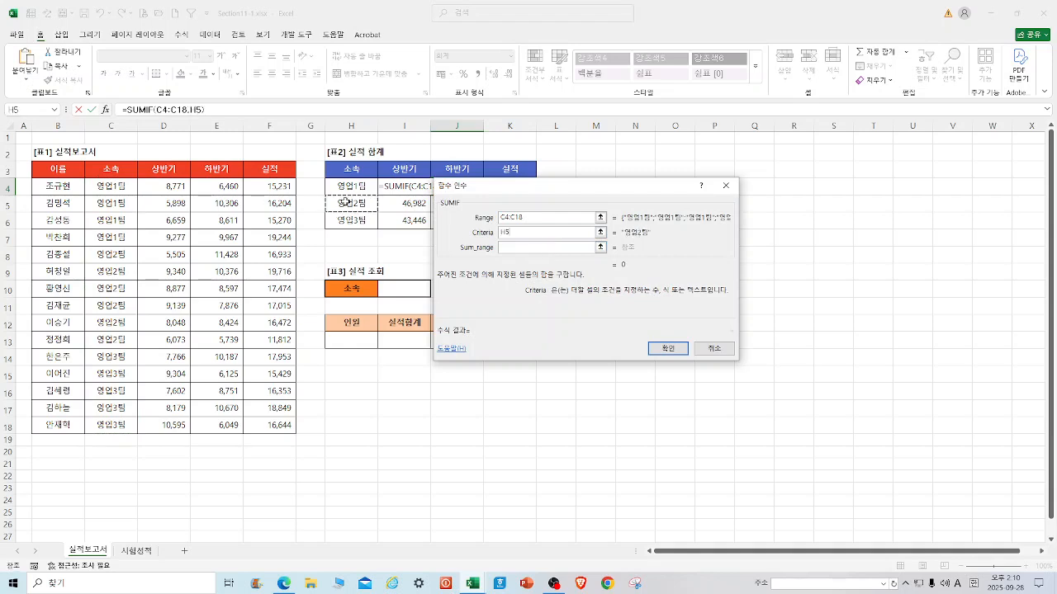
{"action": "left_click", "coordinate": [518, 247]}
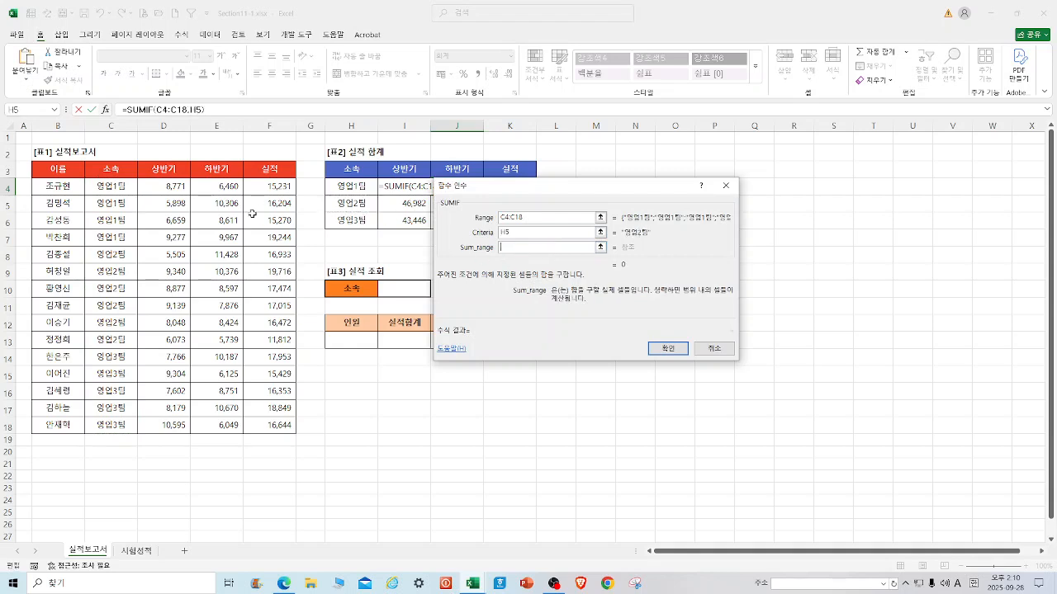
{"action": "left_click_drag", "start_coordinate": [556, 194], "coordinate": [582, 191]}
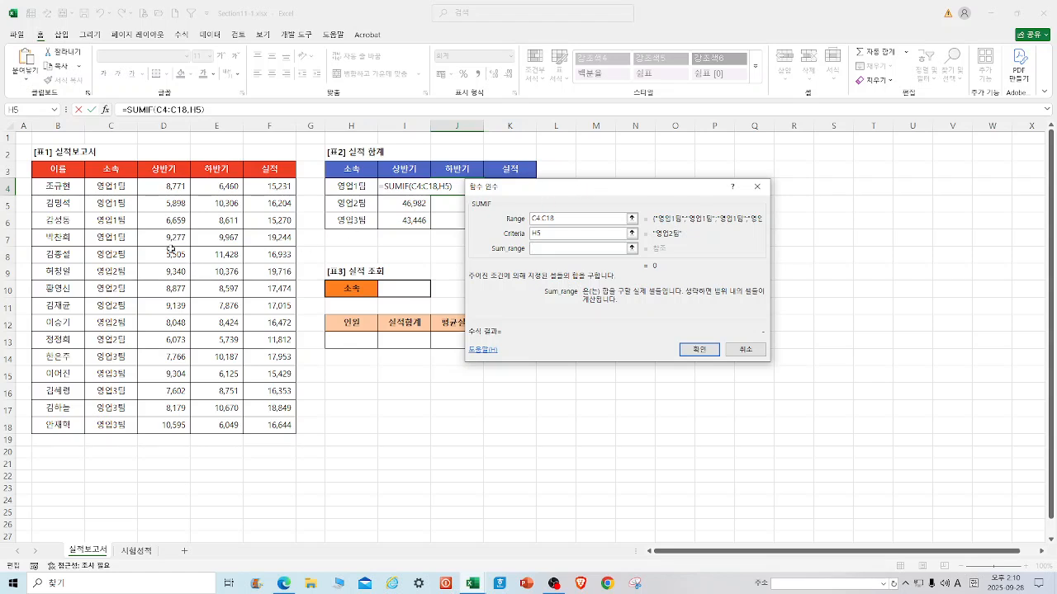
{"action": "left_click", "coordinate": [757, 186]}
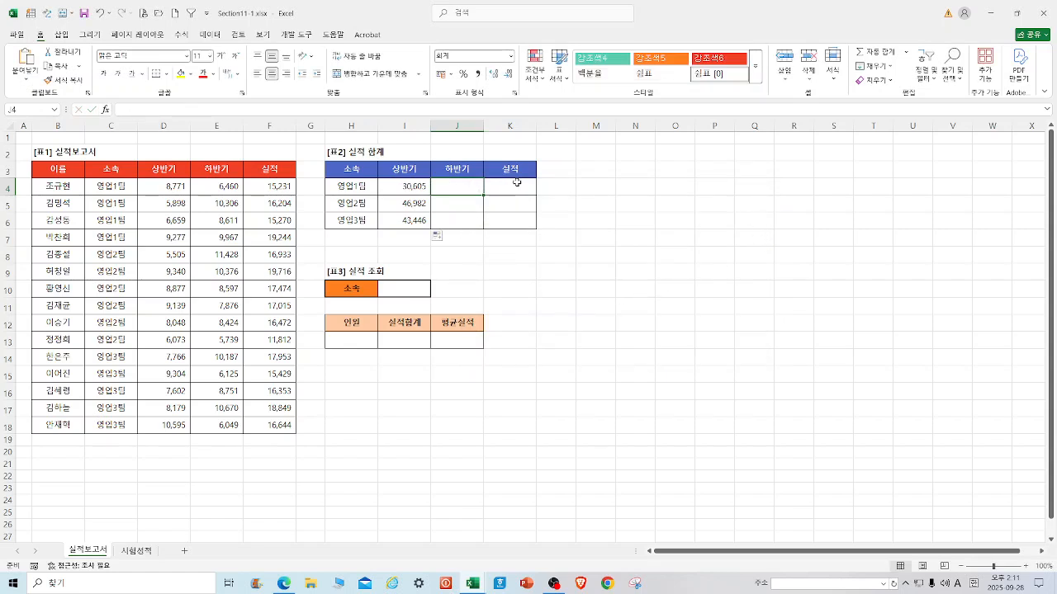
Step: Try a COUNTIF in J4 with range C4:C18 and criteria H5, and clear it again
{"action": "type", "text": "=C"}
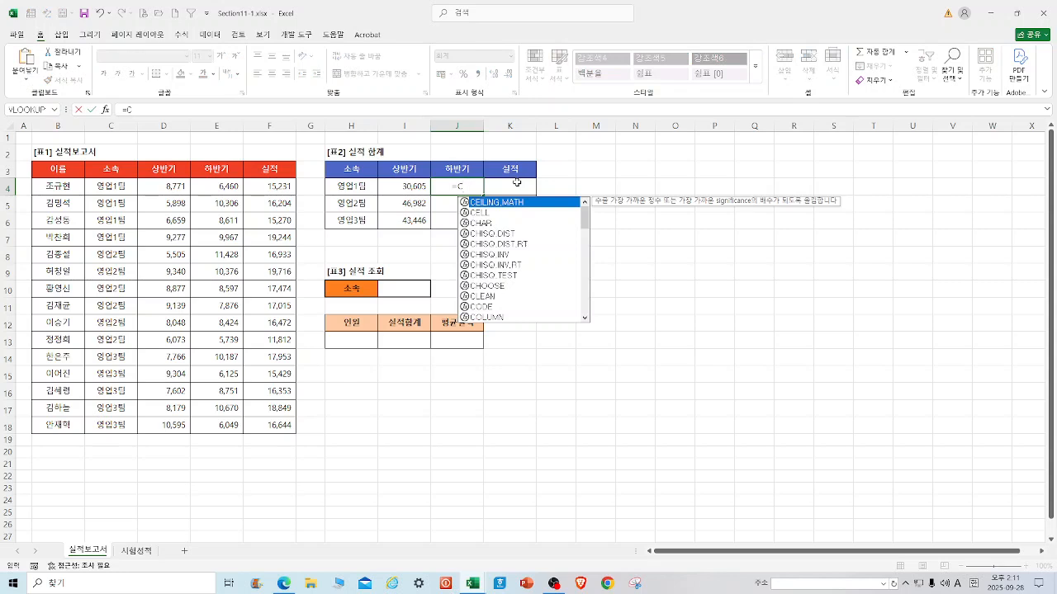
{"action": "type", "text": "OUNTIF("}
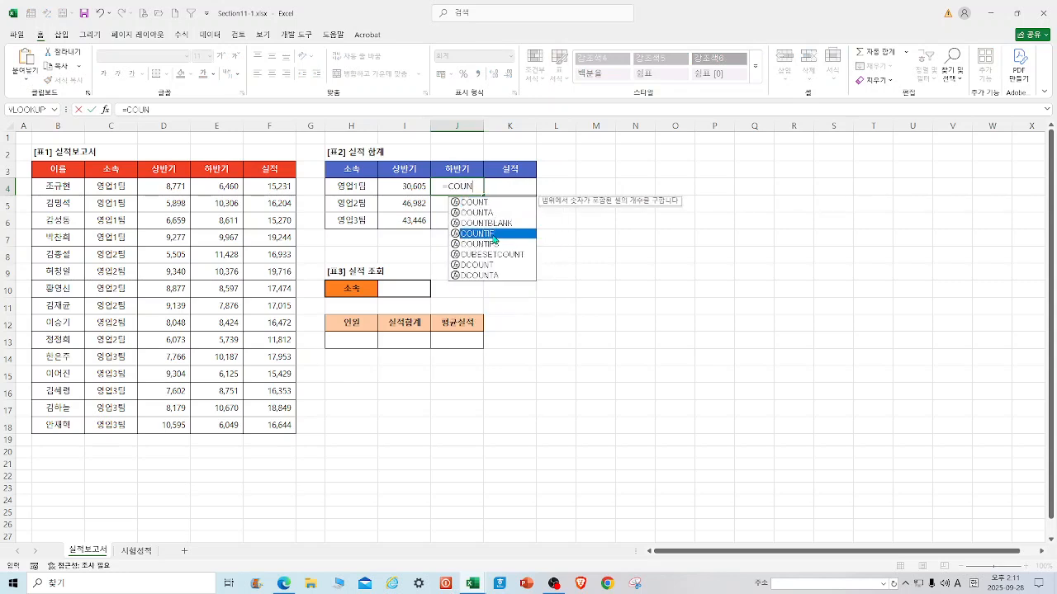
{"action": "double_click", "coordinate": [493, 235]}
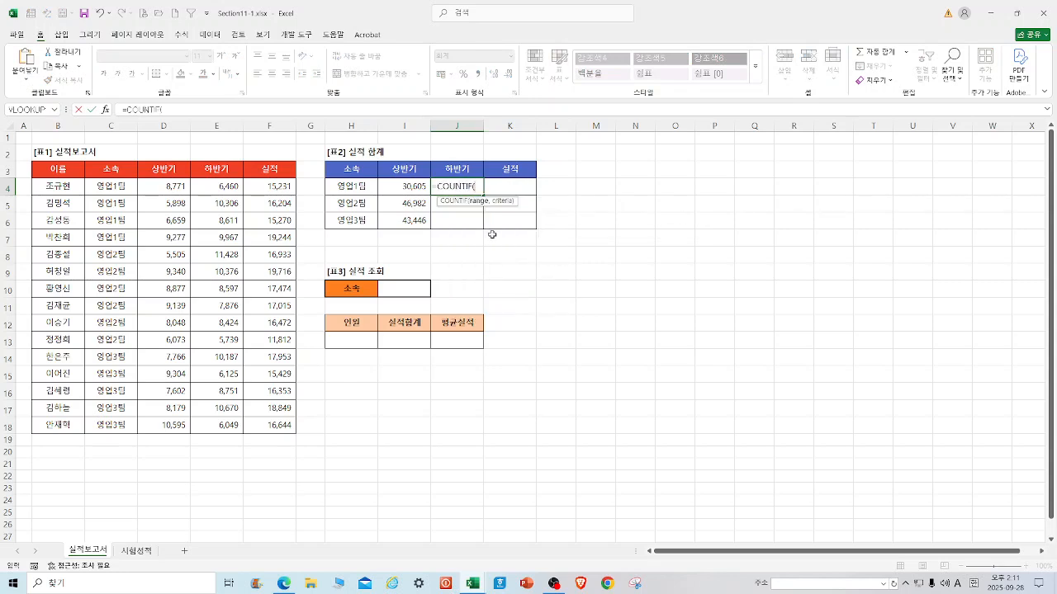
{"action": "left_click", "coordinate": [108, 112]}
{"action": "left_click_drag", "start_coordinate": [114, 187], "coordinate": [114, 423]}
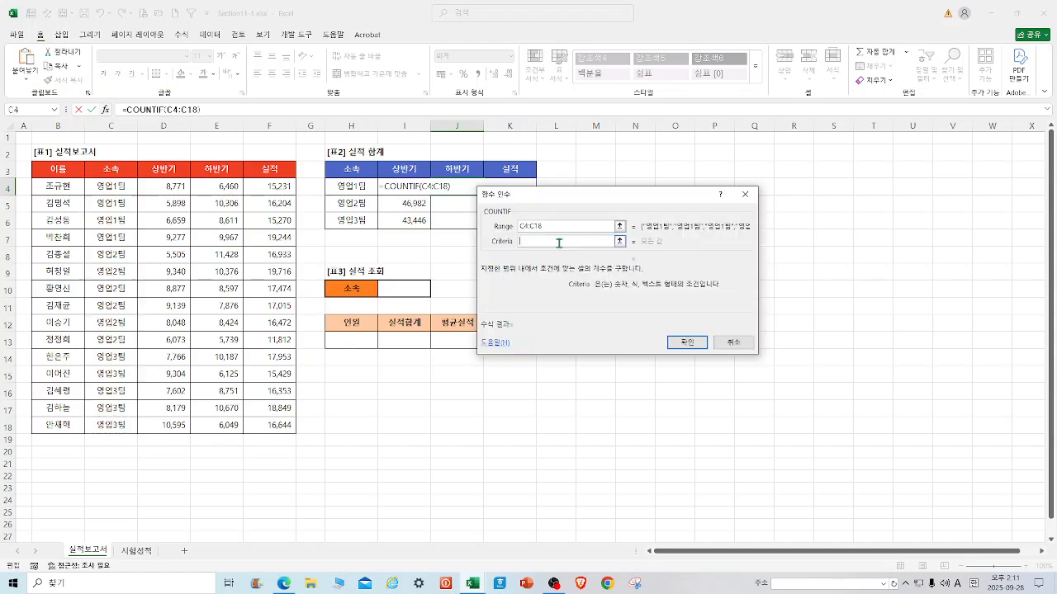
{"action": "left_click", "coordinate": [352, 204]}
{"action": "left_click", "coordinate": [700, 343]}
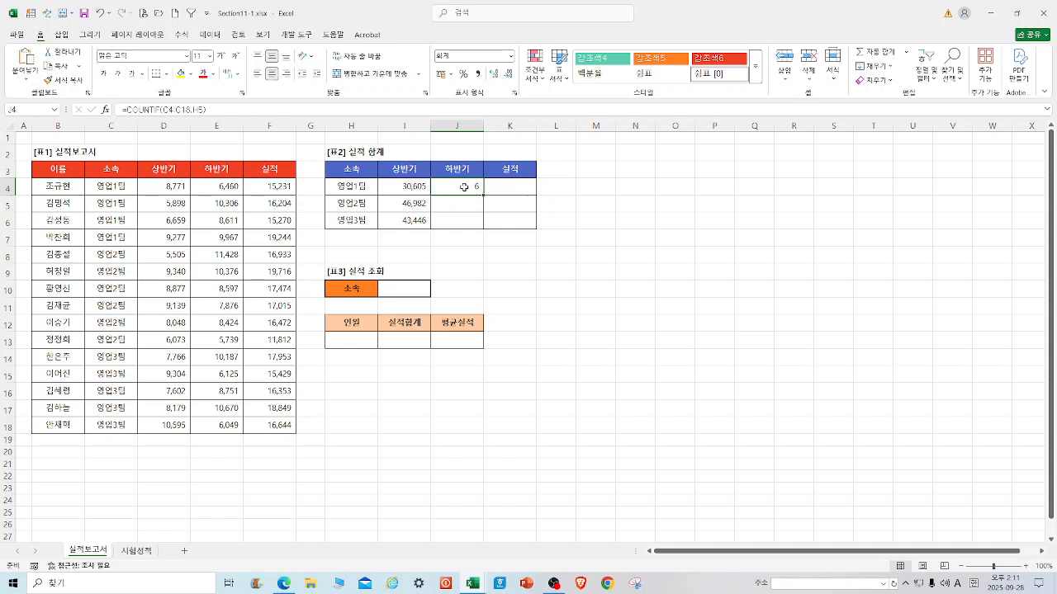
{"action": "key", "text": "Delete"}
{"action": "left_click", "coordinate": [592, 237]}
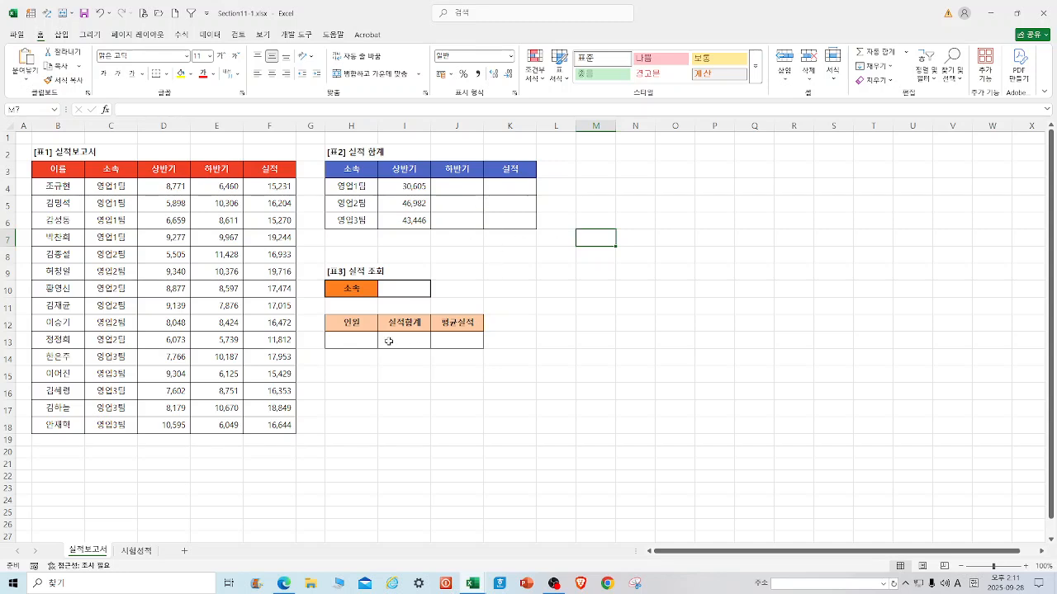
Step: Build a SUMIF in J4 with range C4:C18, criteria H5 and sum range E4:E18, and fill it down to J6
{"action": "left_click", "coordinate": [459, 188]}
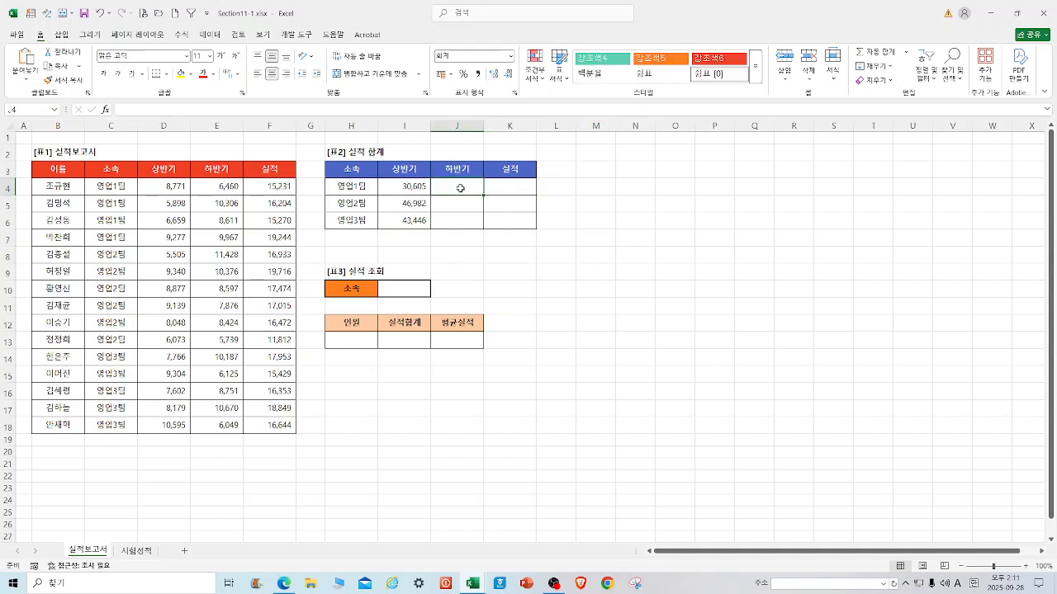
{"action": "type", "text": "=SUMIF"}
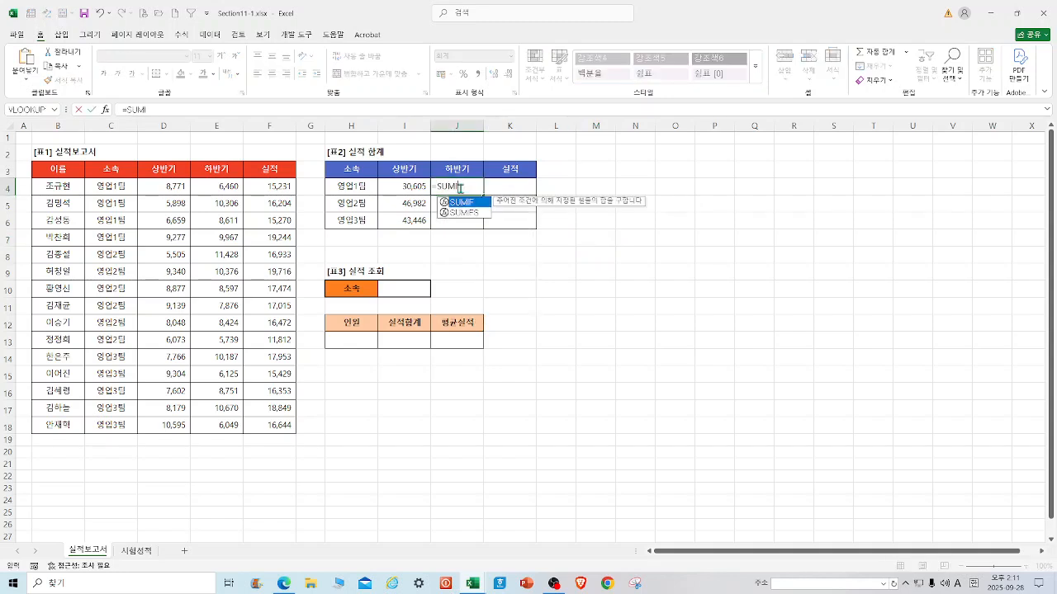
{"action": "type", "text": "("}
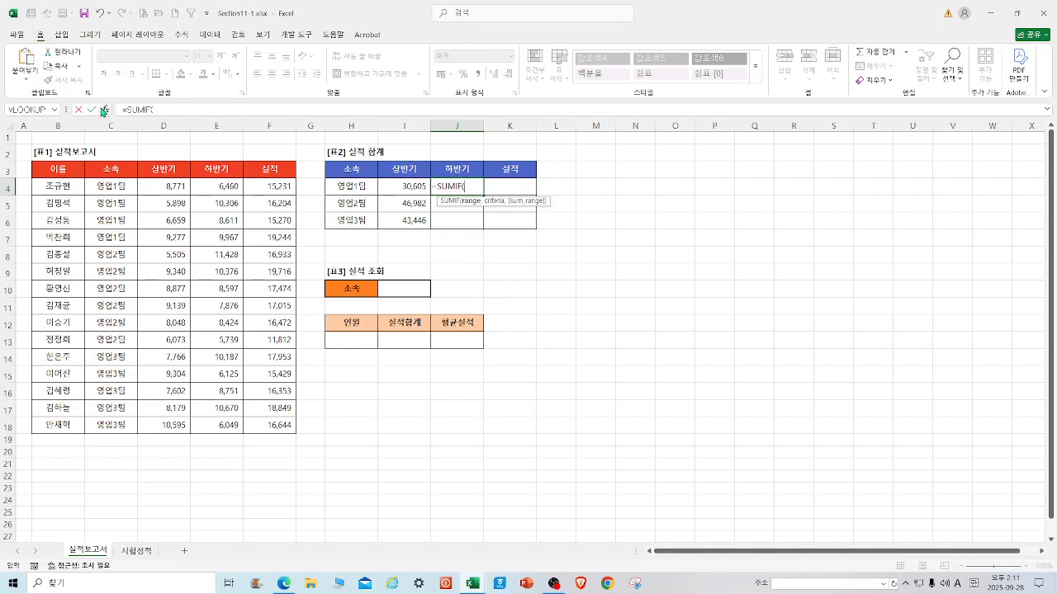
{"action": "left_click", "coordinate": [104, 110]}
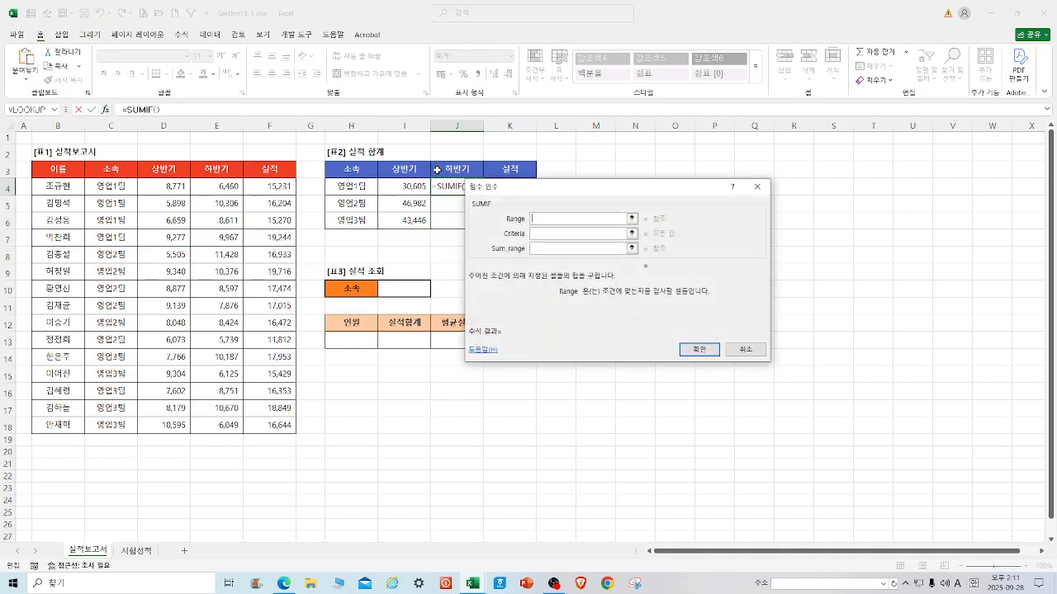
{"action": "left_click_drag", "start_coordinate": [222, 186], "coordinate": [224, 425]}
{"action": "left_click", "coordinate": [555, 234]}
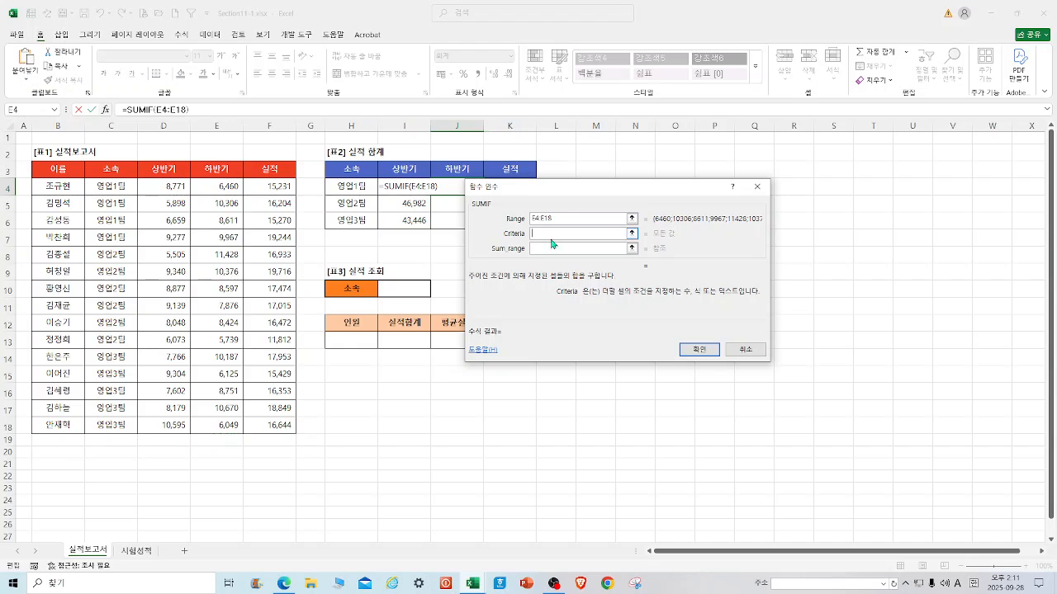
{"action": "left_click", "coordinate": [361, 204]}
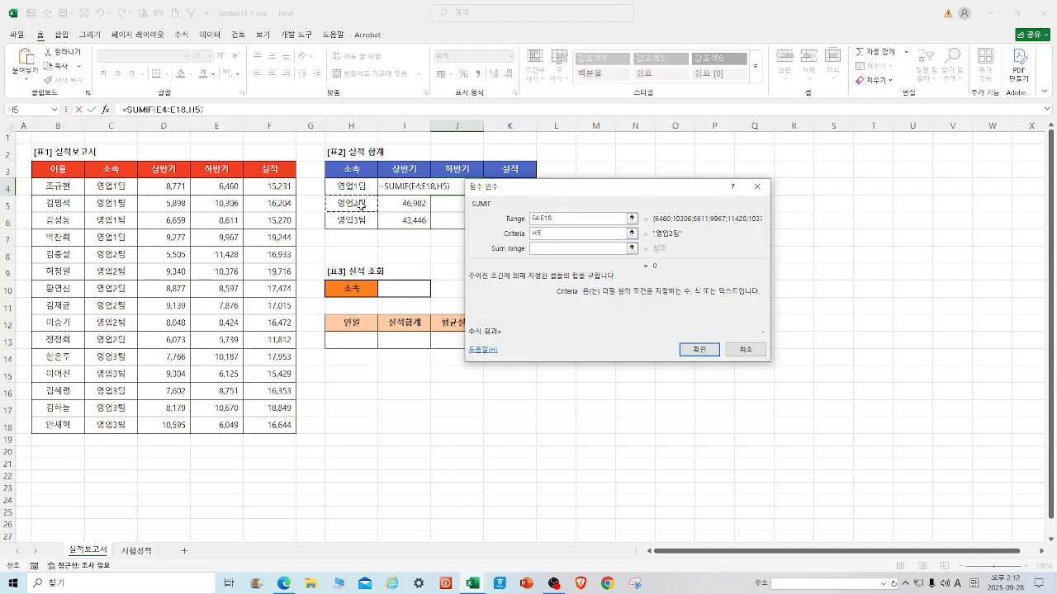
{"action": "left_click", "coordinate": [567, 223]}
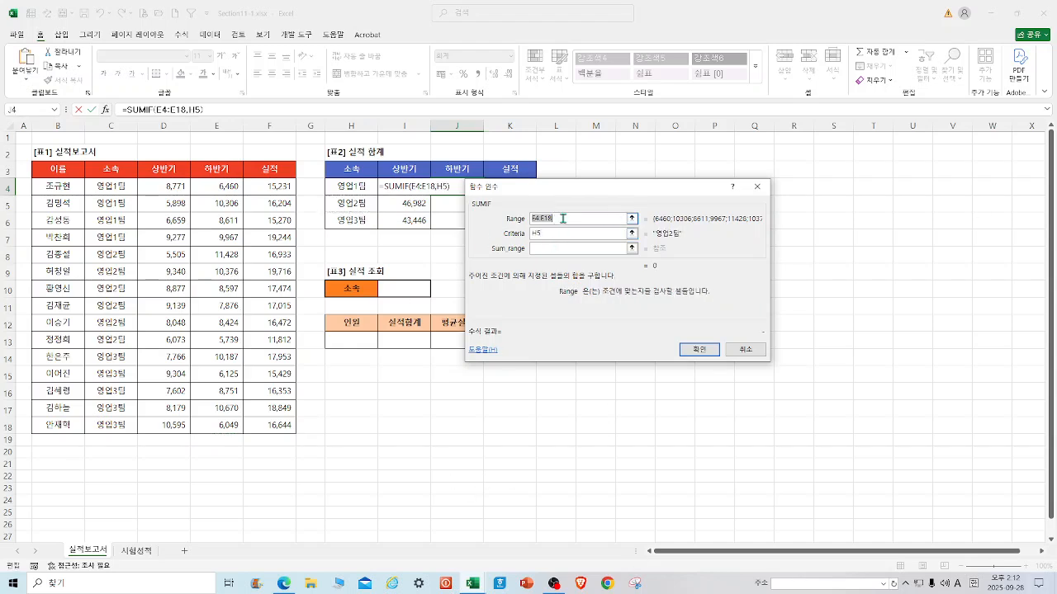
{"action": "left_click_drag", "start_coordinate": [104, 198], "coordinate": [105, 422]}
{"action": "left_click", "coordinate": [558, 250]}
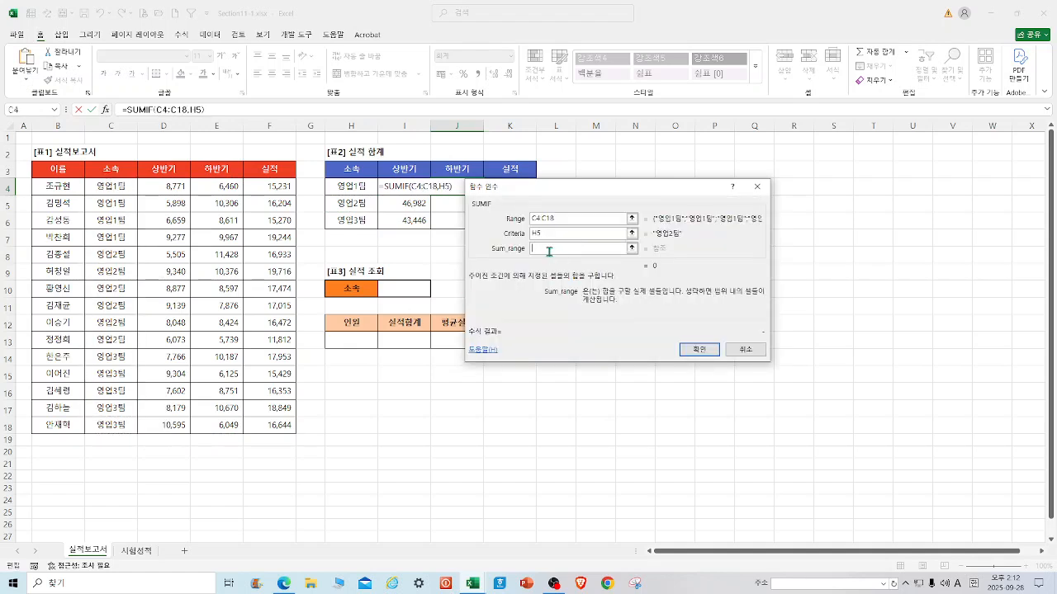
{"action": "left_click_drag", "start_coordinate": [200, 182], "coordinate": [236, 426]}
{"action": "left_click", "coordinate": [699, 349]}
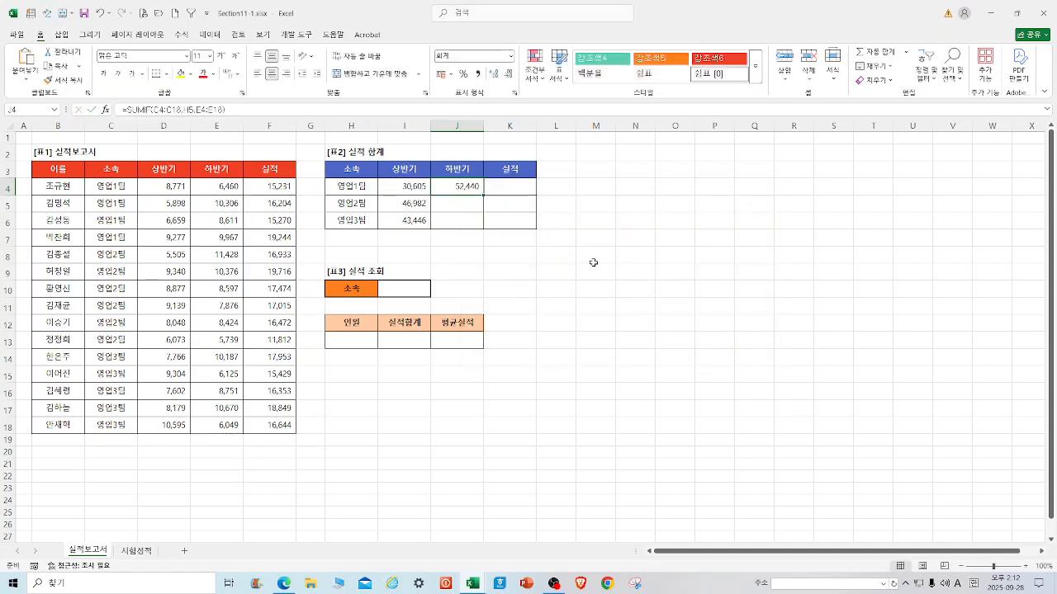
{"action": "left_click_drag", "start_coordinate": [485, 195], "coordinate": [487, 228]}
{"action": "left_click", "coordinate": [530, 188]}
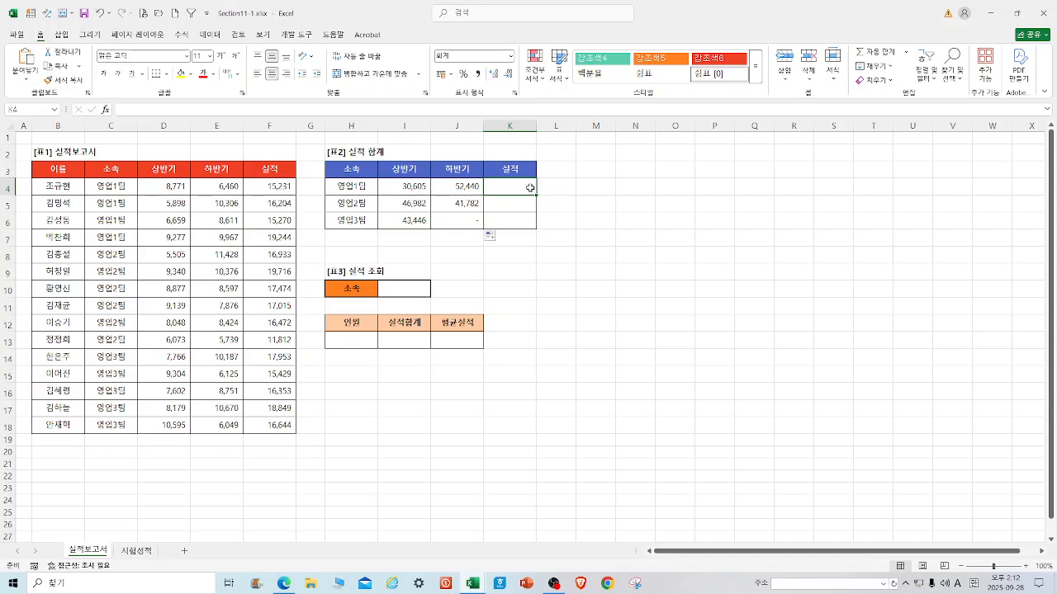
Step: Make the sum range of the J4 formula absolute as $E$4:$E$18 and refill it down to J6
{"action": "left_click", "coordinate": [457, 187]}
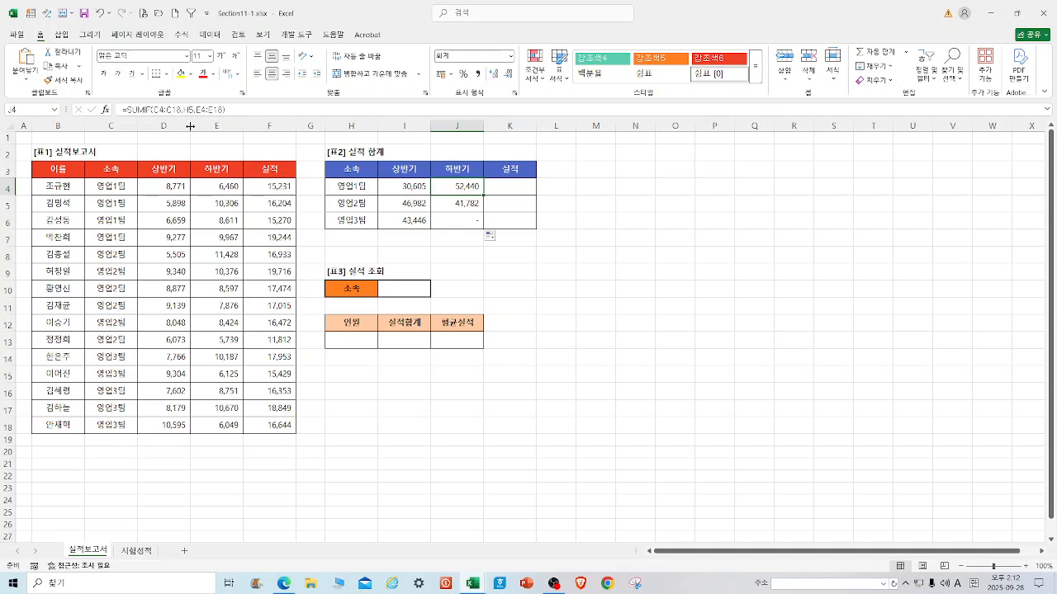
{"action": "left_click", "coordinate": [197, 110]}
{"action": "left_click_drag", "start_coordinate": [197, 111], "coordinate": [220, 110]}
{"action": "key", "text": "F4"}
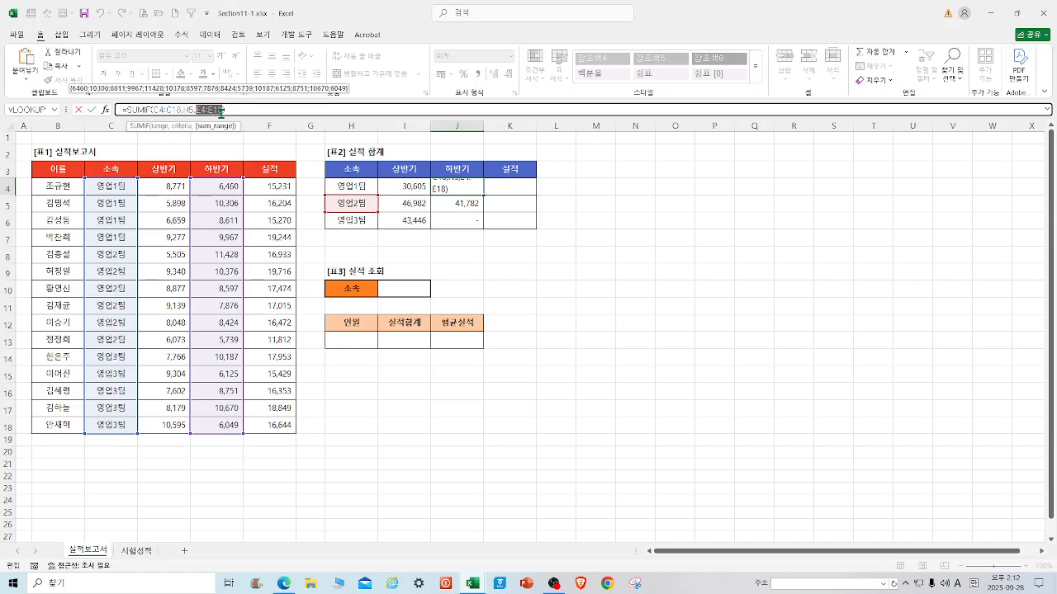
{"action": "key", "text": "Return"}
{"action": "left_click", "coordinate": [445, 190]}
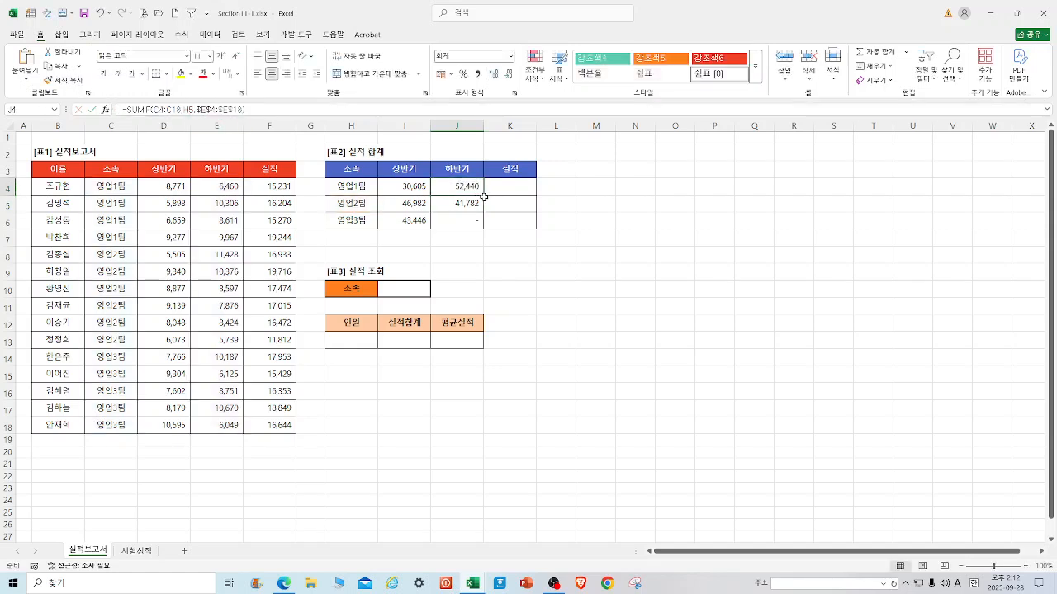
{"action": "left_click_drag", "start_coordinate": [484, 196], "coordinate": [487, 225]}
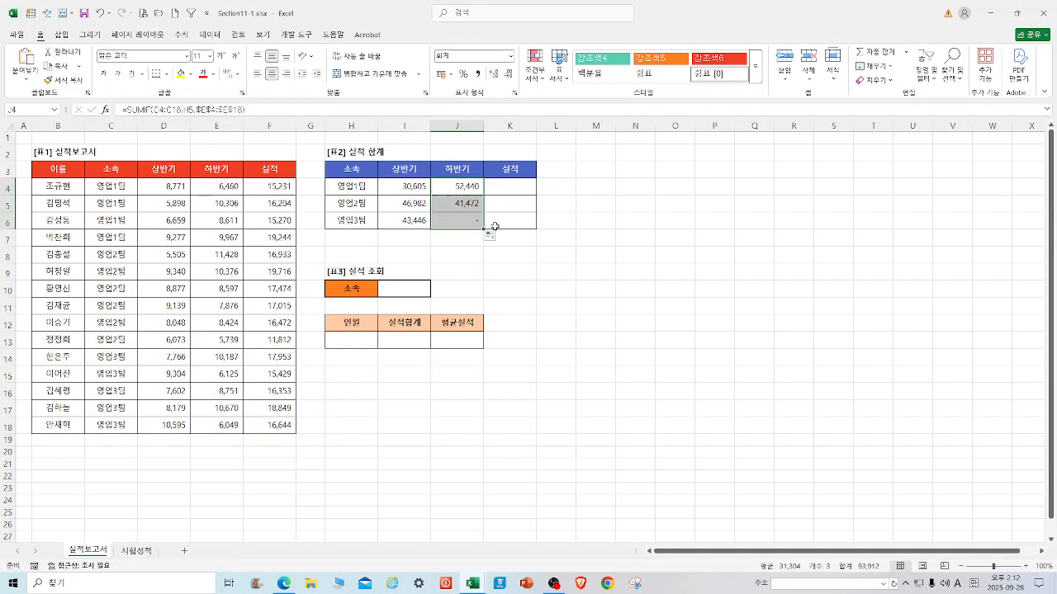
Step: Clear the 하반기 SUMIF formulas from J5 and J4
{"action": "left_click", "coordinate": [467, 190]}
{"action": "left_click", "coordinate": [465, 205]}
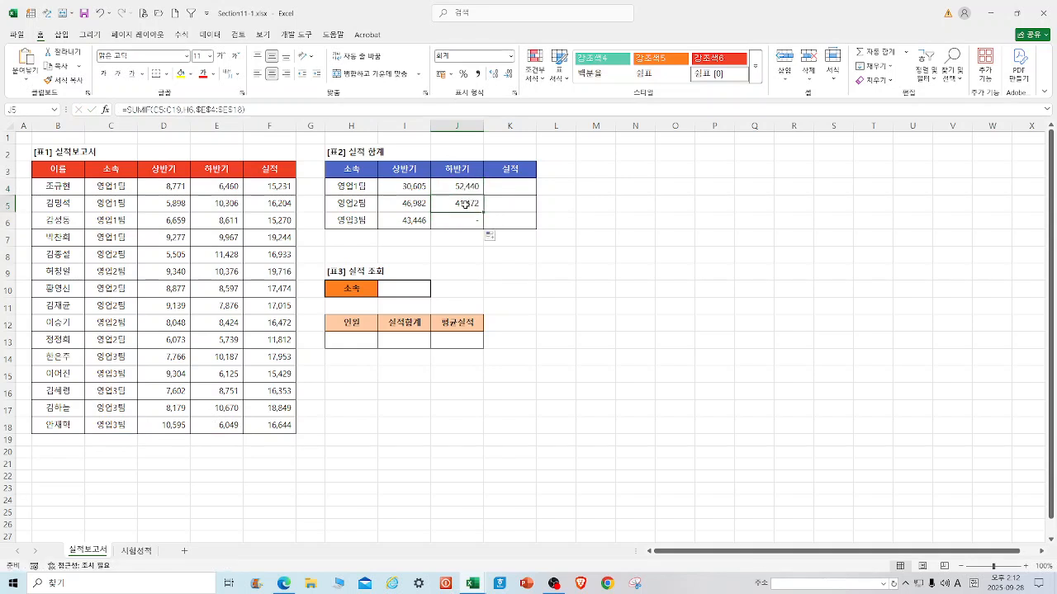
{"action": "key", "text": "Delete"}
{"action": "left_click", "coordinate": [466, 187]}
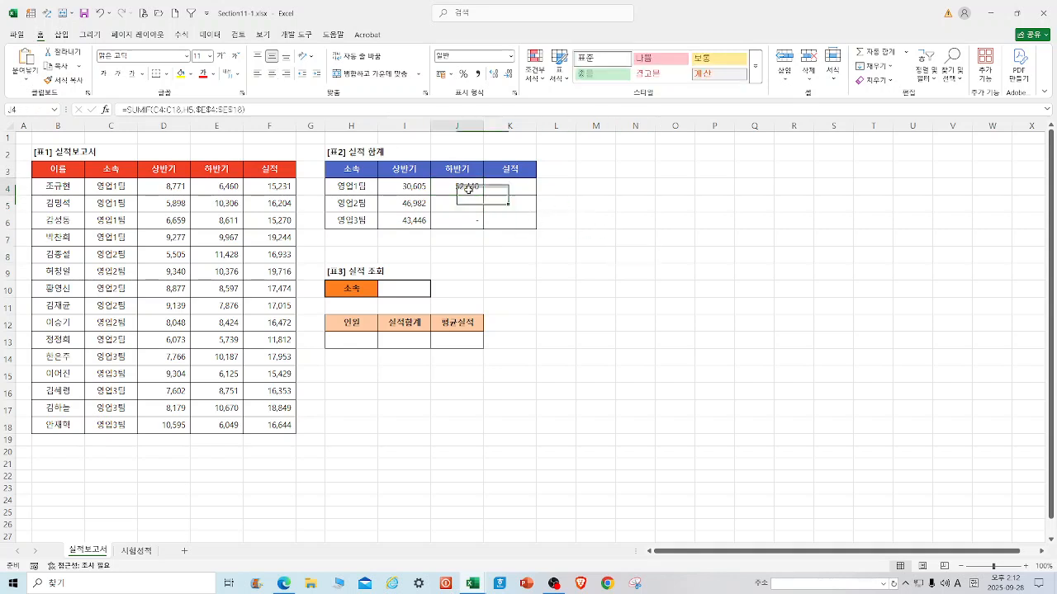
{"action": "key", "text": "Delete"}
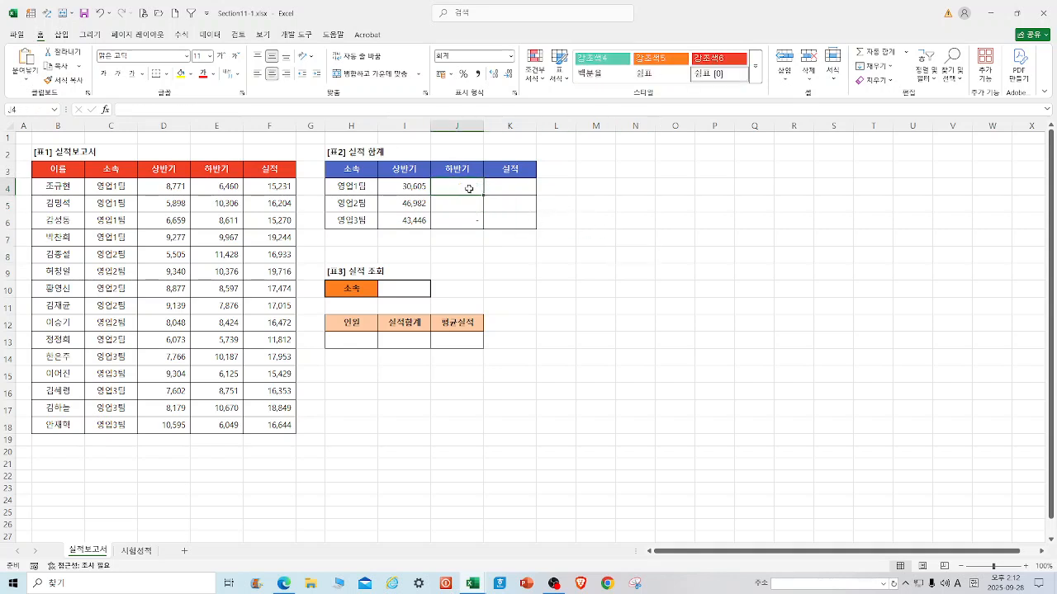
Step: Start a SUMIF in J4 with range C4:C18 and criteria H5
{"action": "type", "text": "=SUM"}
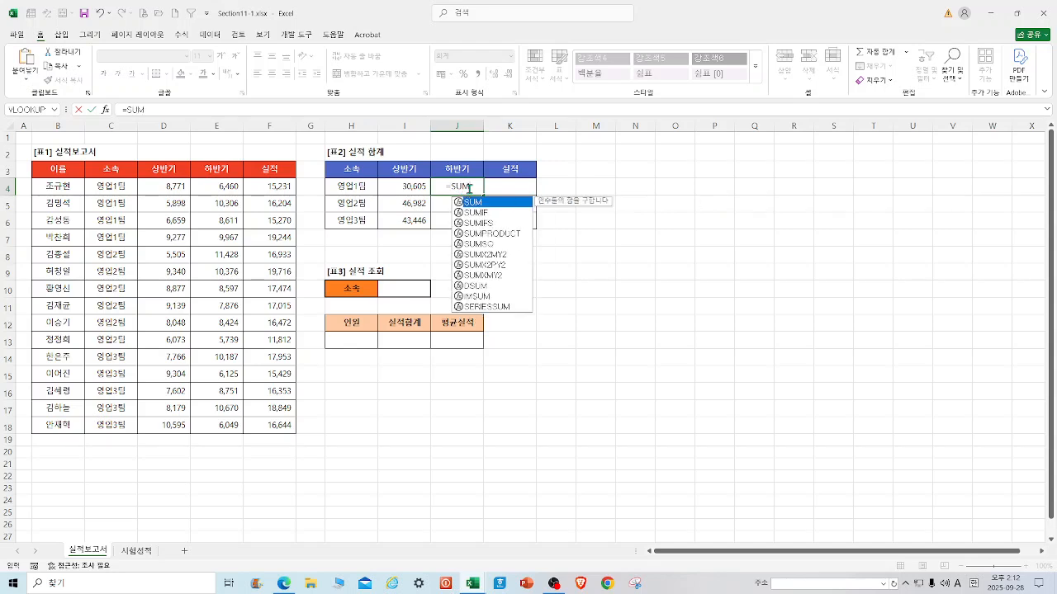
{"action": "type", "text": "IF("}
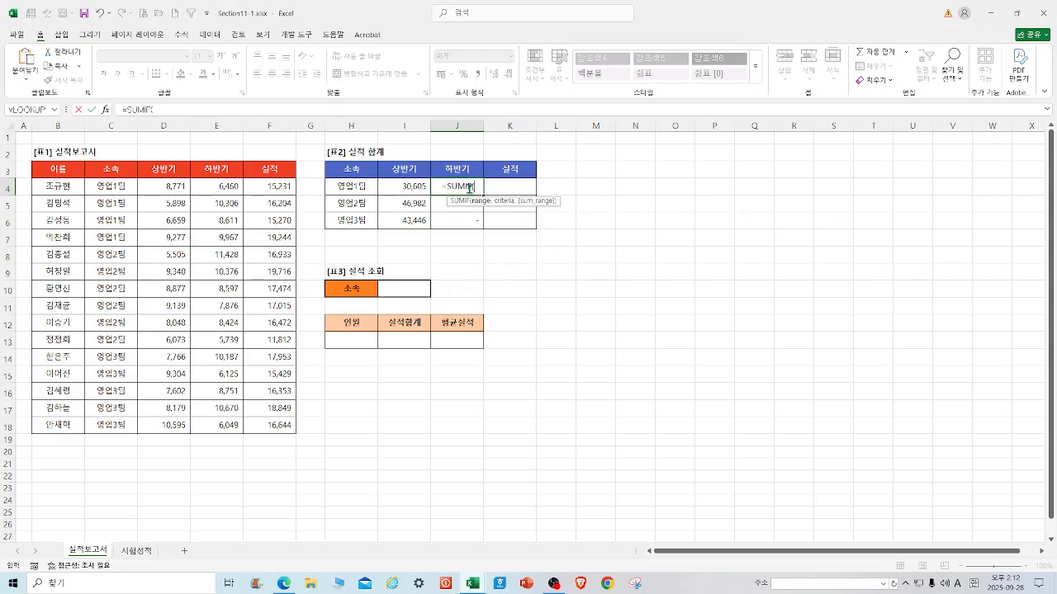
{"action": "left_click", "coordinate": [105, 110]}
{"action": "left_click_drag", "start_coordinate": [479, 199], "coordinate": [343, 215]}
{"action": "left_click_drag", "start_coordinate": [110, 189], "coordinate": [120, 425]}
{"action": "left_click", "coordinate": [434, 254]}
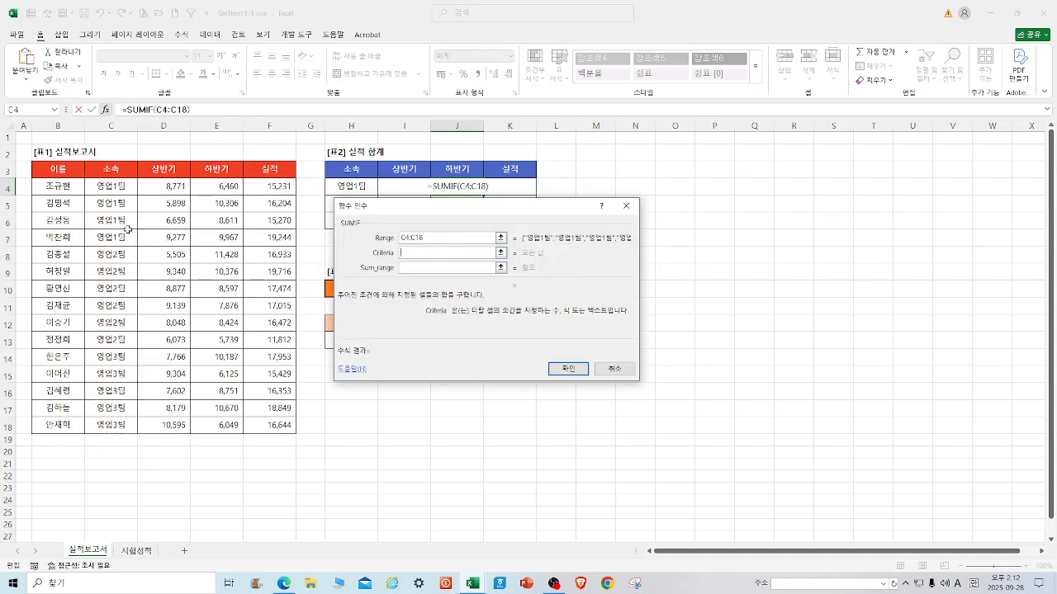
{"action": "left_click_drag", "start_coordinate": [395, 213], "coordinate": [382, 259]}
{"action": "left_click", "coordinate": [353, 204]}
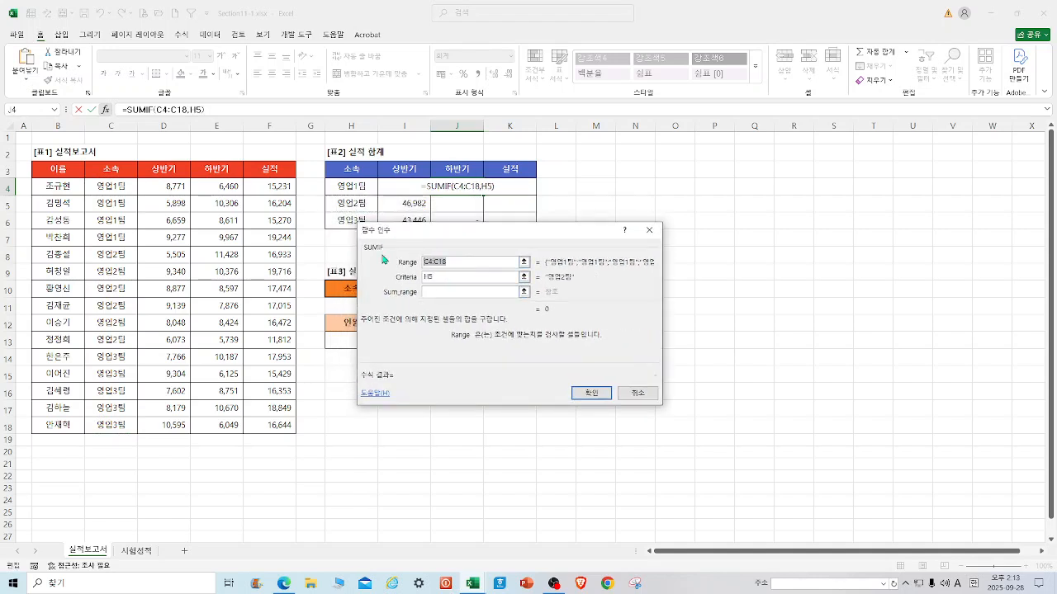
Step: Make the SUMIF range absolute as $C$4:$C$18, set the sum range to $E$4:$E$18, and fill J4 down to J6
{"action": "key", "text": "F4"}
{"action": "left_click", "coordinate": [435, 294]}
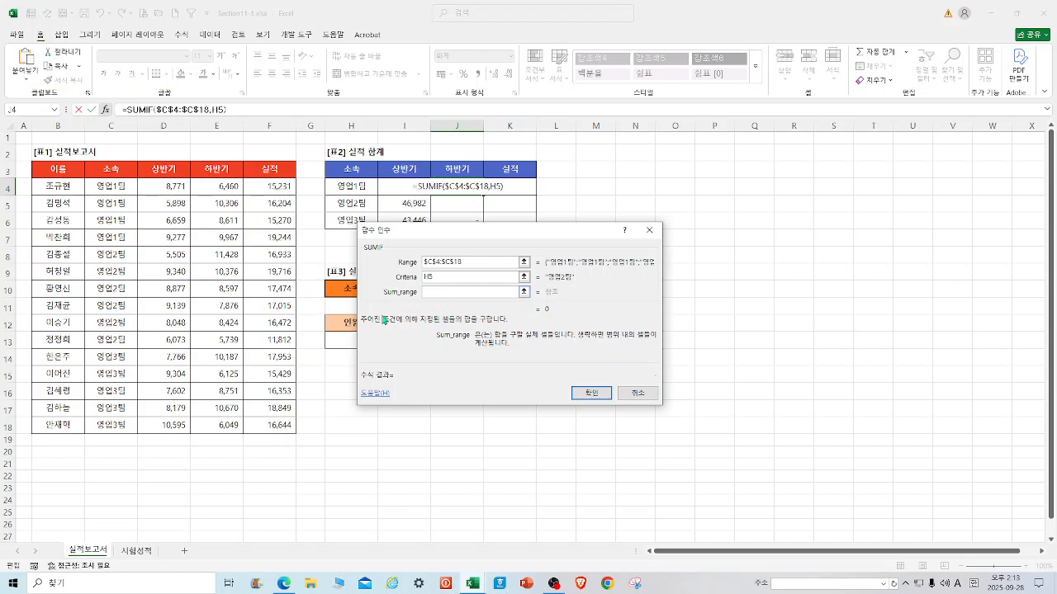
{"action": "left_click_drag", "start_coordinate": [221, 192], "coordinate": [230, 414]}
{"action": "key", "text": "F4"}
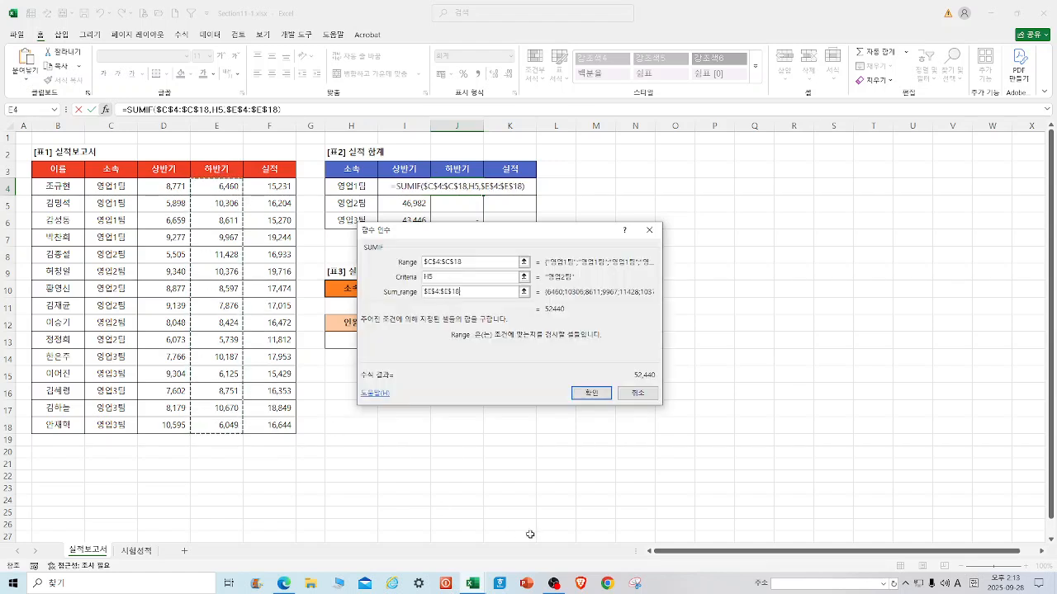
{"action": "left_click", "coordinate": [591, 393]}
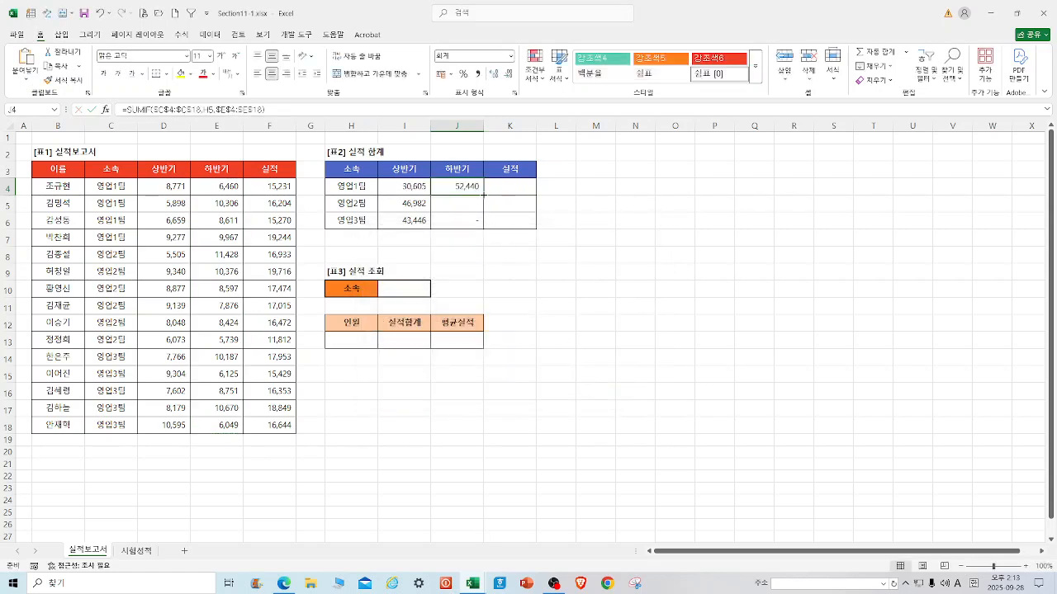
{"action": "left_click_drag", "start_coordinate": [484, 195], "coordinate": [485, 231]}
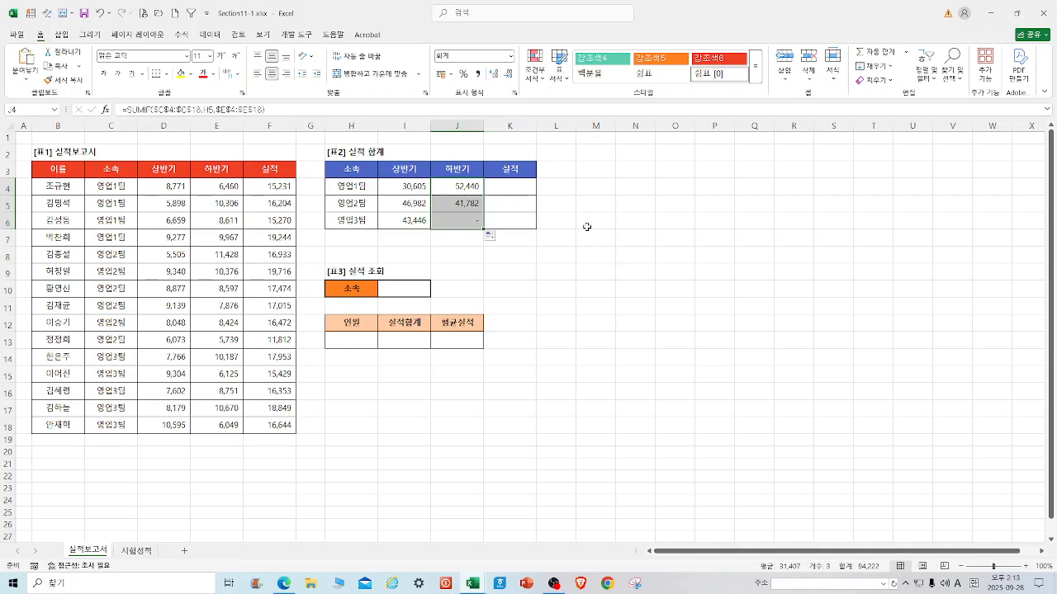
Step: Clear the 하반기 SUMIF formulas from J4:J6
{"action": "left_click", "coordinate": [461, 186]}
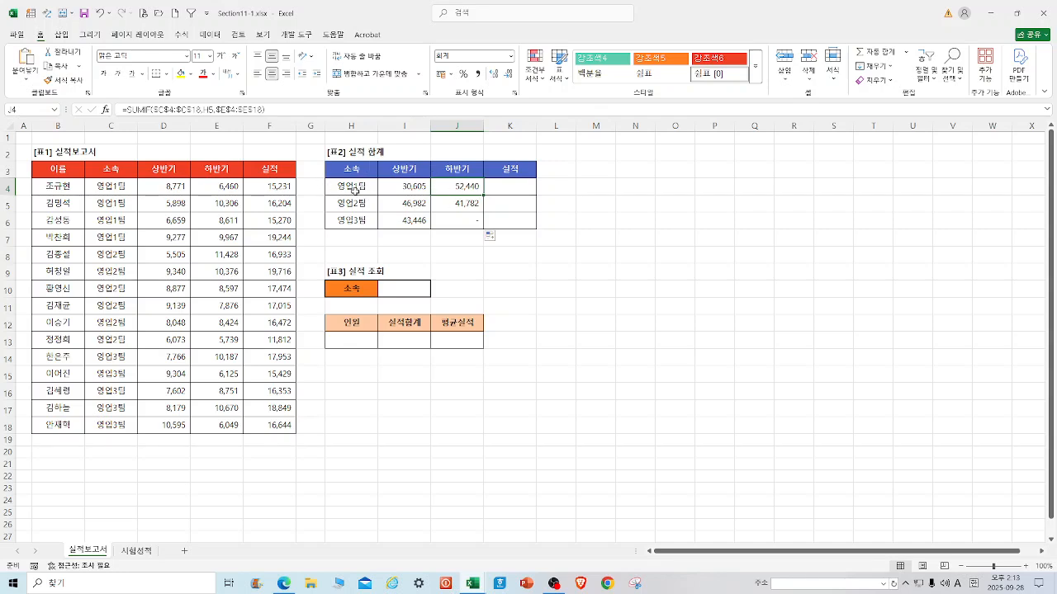
{"action": "left_click_drag", "start_coordinate": [459, 189], "coordinate": [455, 219]}
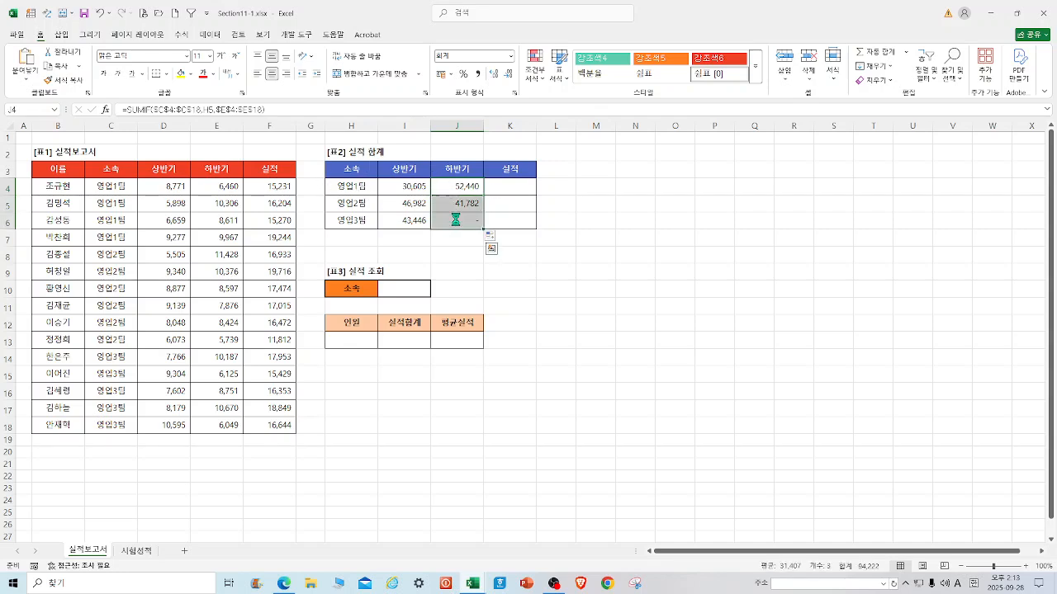
{"action": "key", "text": "Delete"}
Step: Build a SUMIF in J4 with range C4:C18, criteria H4 and sum range E4:E18, and fill it down to J6
{"action": "left_click", "coordinate": [466, 185]}
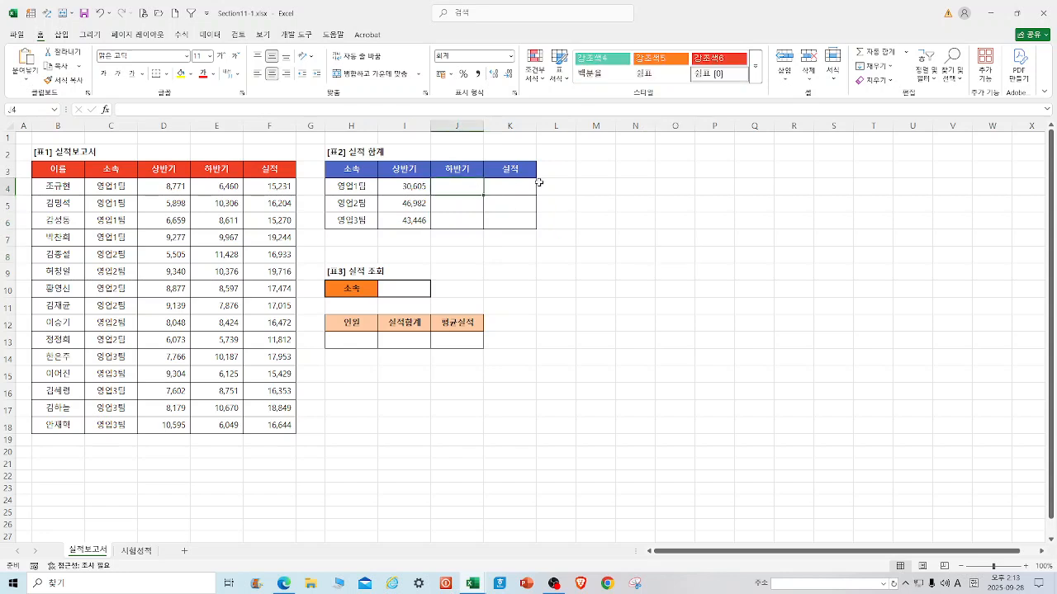
{"action": "type", "text": "=SUMIF("}
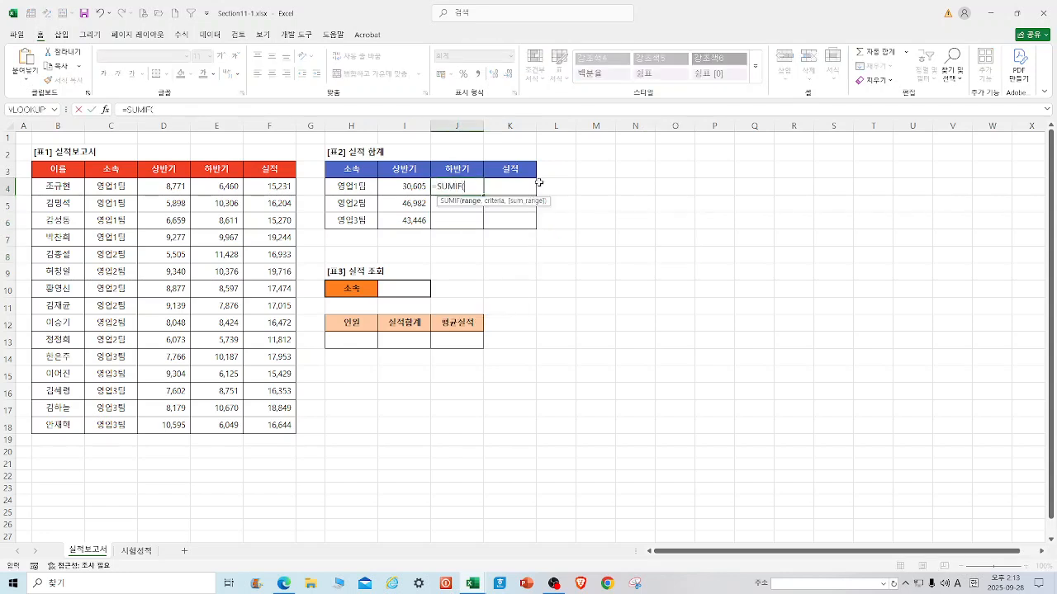
{"action": "left_click", "coordinate": [105, 110]}
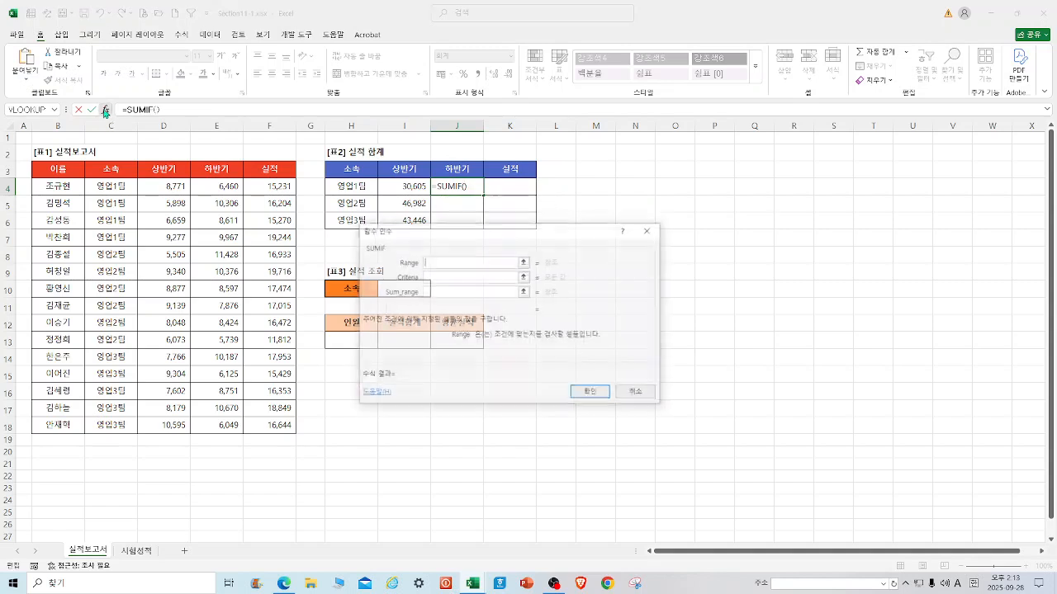
{"action": "left_click_drag", "start_coordinate": [116, 189], "coordinate": [119, 425]}
{"action": "left_click", "coordinate": [450, 277]}
{"action": "left_click", "coordinate": [355, 187]}
{"action": "left_click", "coordinate": [452, 291]}
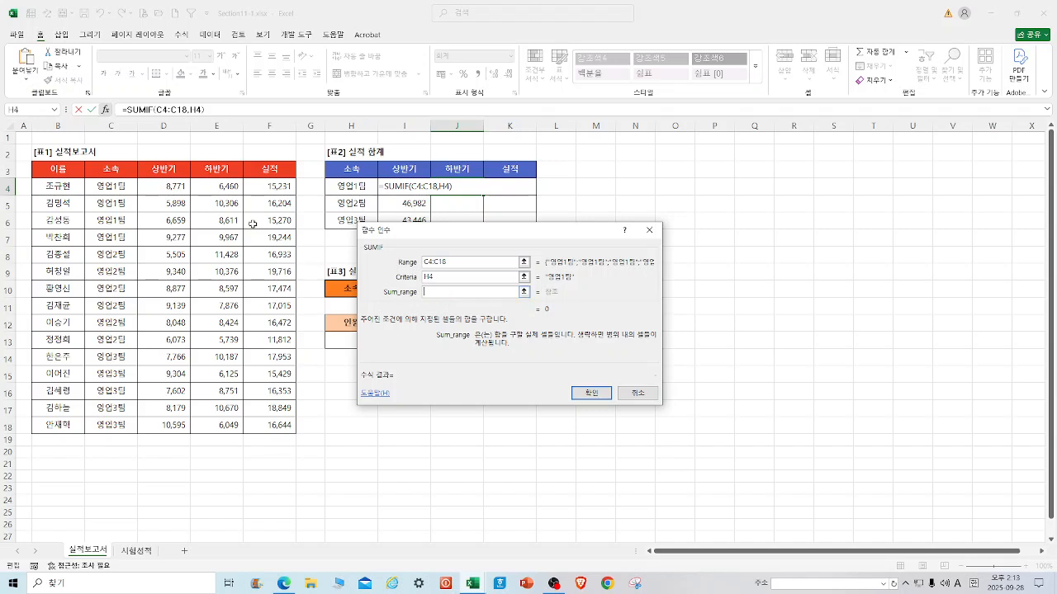
{"action": "left_click_drag", "start_coordinate": [223, 187], "coordinate": [227, 425]}
{"action": "left_click", "coordinate": [590, 393]}
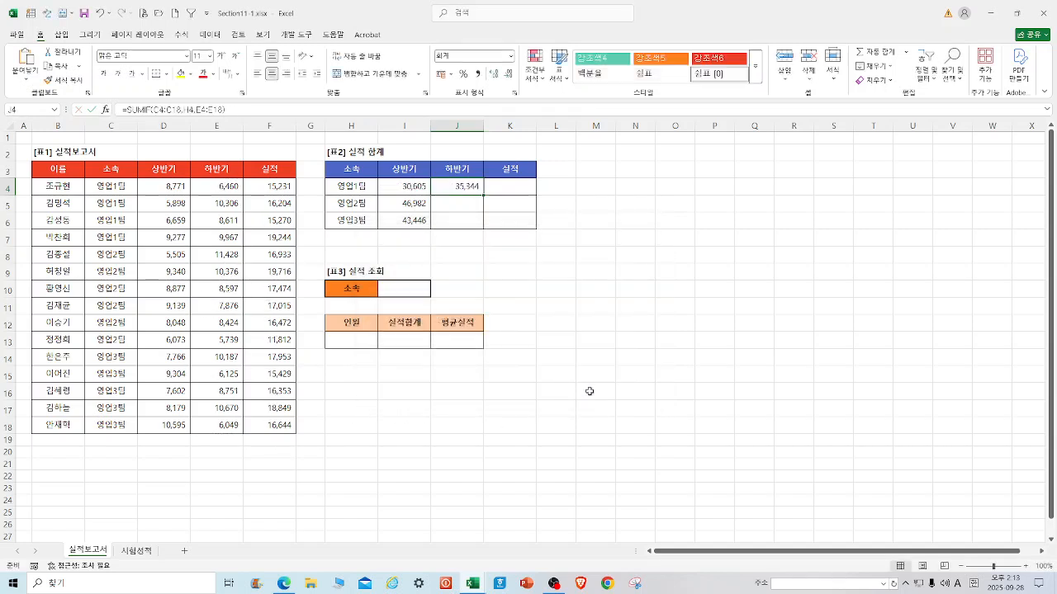
{"action": "left_click_drag", "start_coordinate": [482, 195], "coordinate": [484, 230]}
Step: Build a SUMIF in K4 with range C4:C18, criteria H4 and sum range F4:F18, and fill it down to K6
{"action": "left_click", "coordinate": [520, 186]}
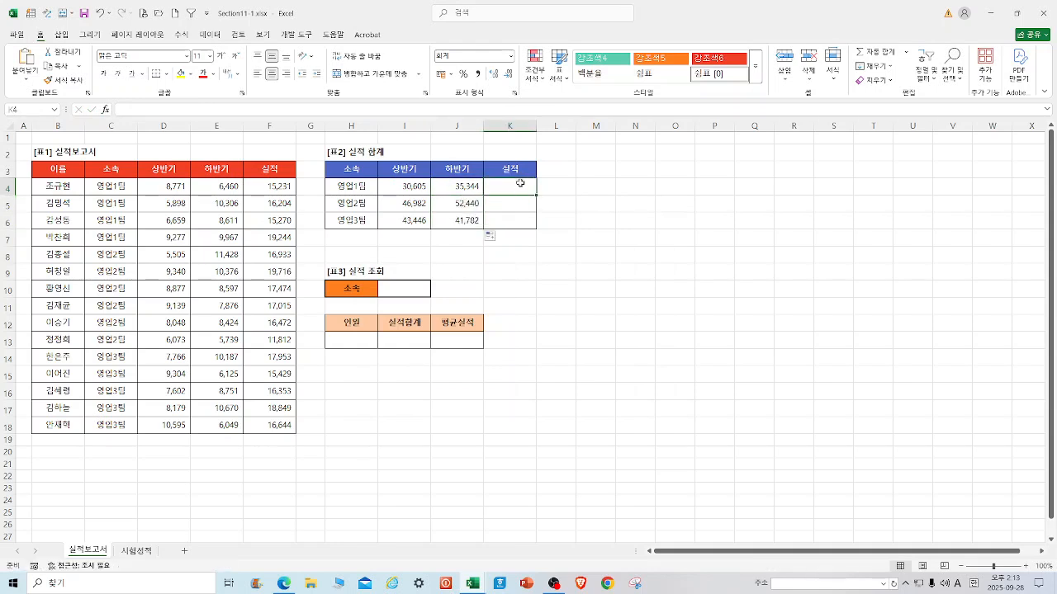
{"action": "type", "text": "=SUMIF("}
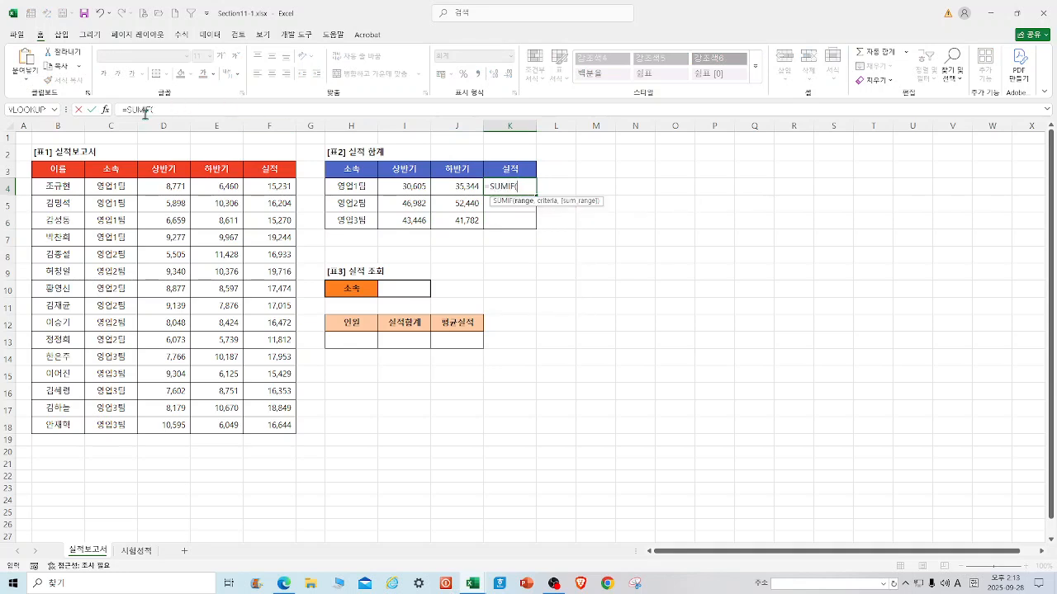
{"action": "left_click", "coordinate": [107, 112]}
{"action": "left_click_drag", "start_coordinate": [110, 185], "coordinate": [113, 426]}
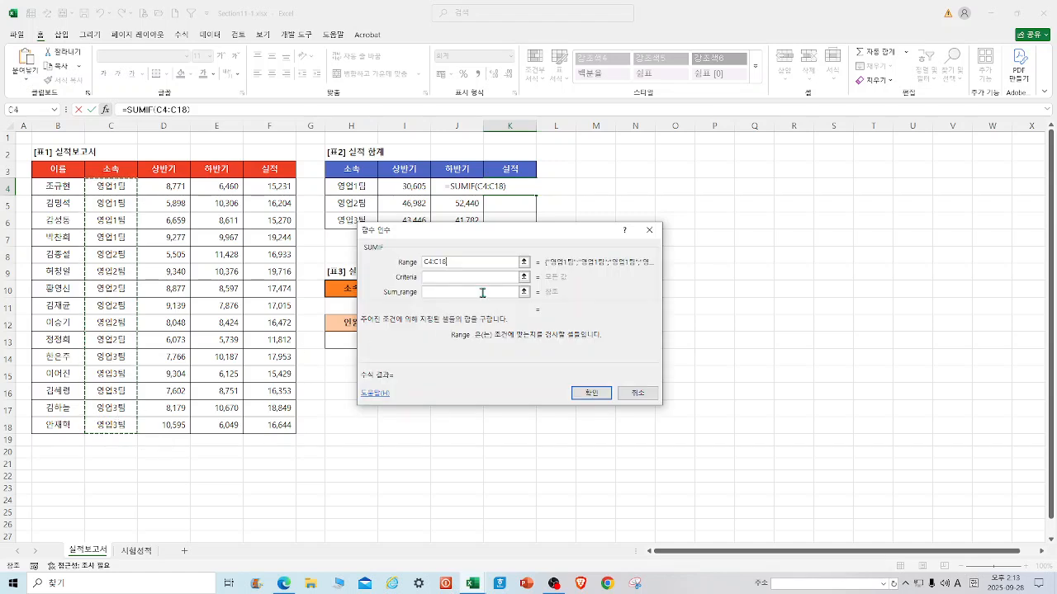
{"action": "left_click", "coordinate": [464, 277]}
{"action": "left_click", "coordinate": [353, 187]}
{"action": "left_click", "coordinate": [458, 292]}
{"action": "left_click_drag", "start_coordinate": [276, 180], "coordinate": [278, 428]}
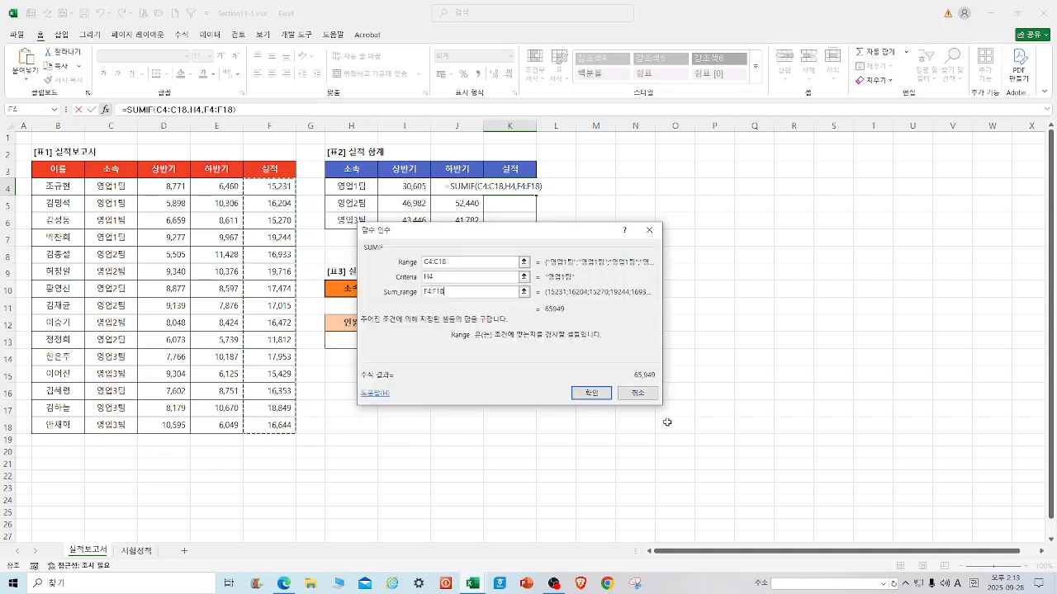
{"action": "left_click", "coordinate": [601, 394]}
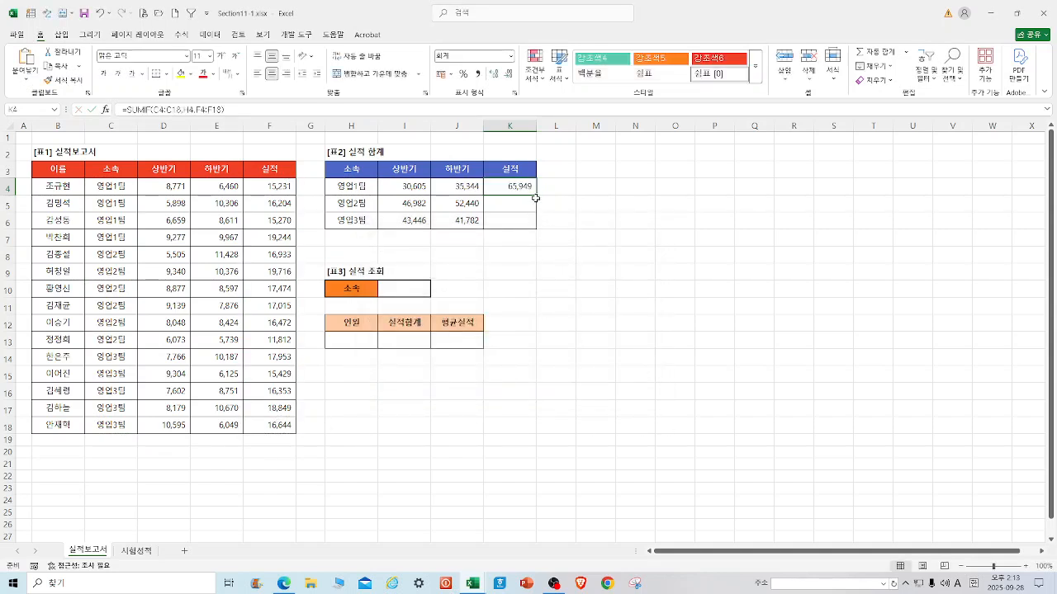
{"action": "left_click_drag", "start_coordinate": [536, 195], "coordinate": [537, 229]}
{"action": "left_click", "coordinate": [632, 308]}
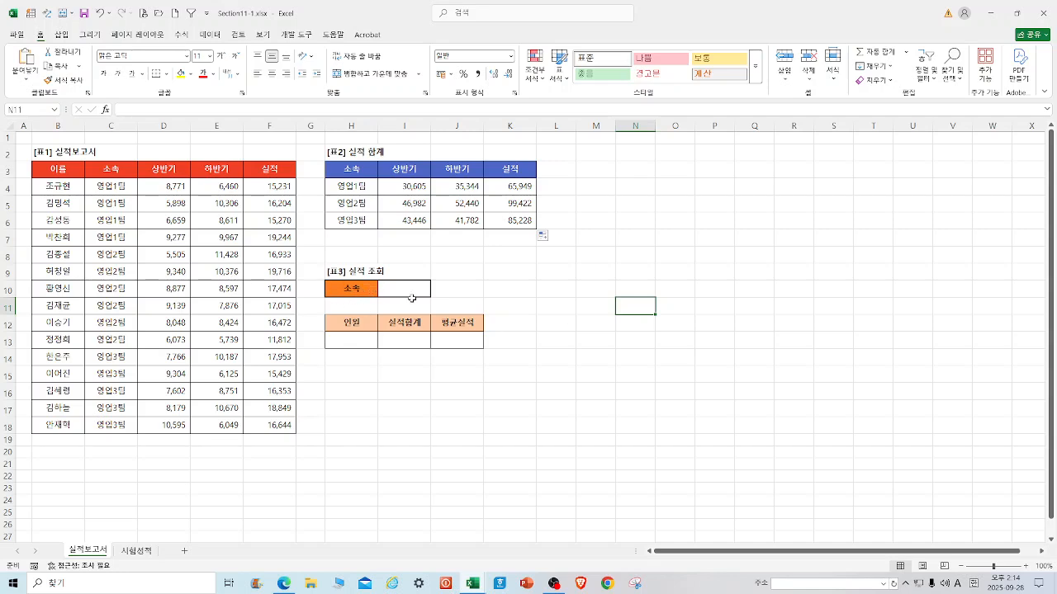
Step: Copy the team name 영업1팀 from C5 into the 소속 lookup cell I10 of the 실적 조회 table
{"action": "left_click", "coordinate": [123, 204]}
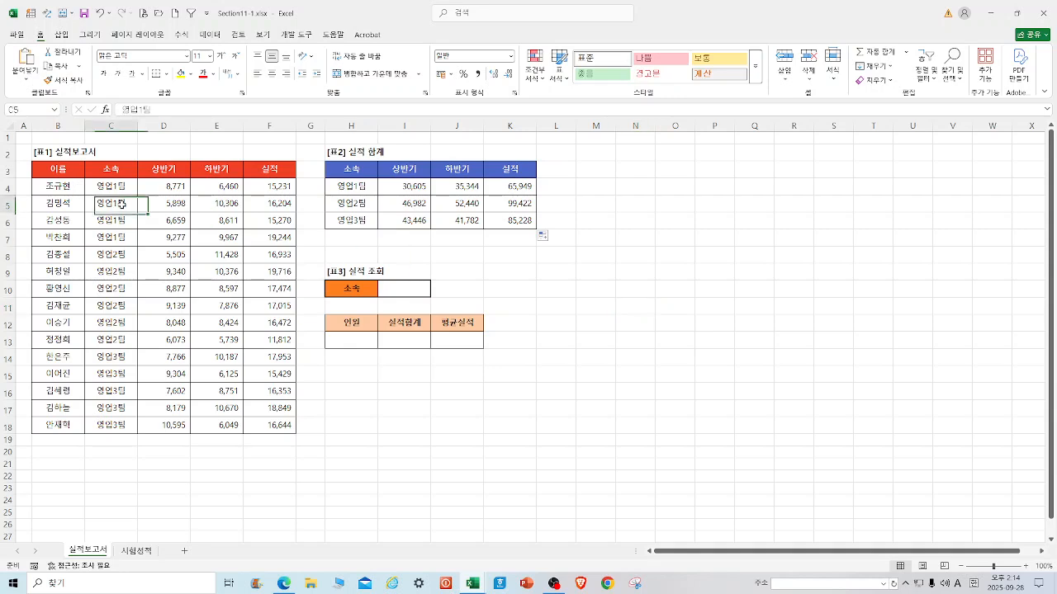
{"action": "right_click", "coordinate": [122, 205]}
{"action": "left_click", "coordinate": [155, 246]}
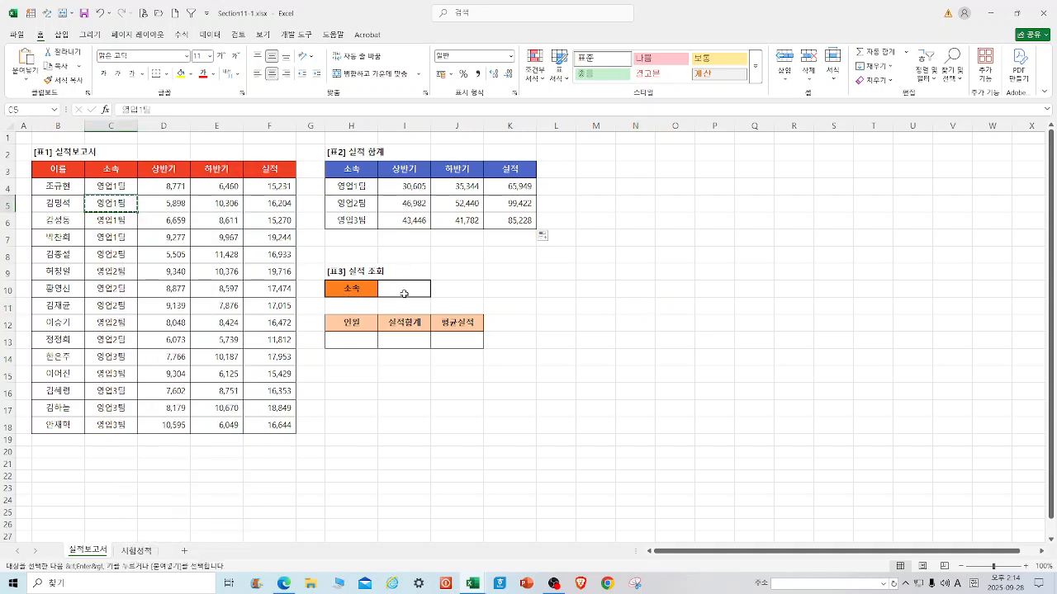
{"action": "left_click", "coordinate": [405, 289]}
{"action": "right_click", "coordinate": [404, 289]}
{"action": "left_click", "coordinate": [430, 319]}
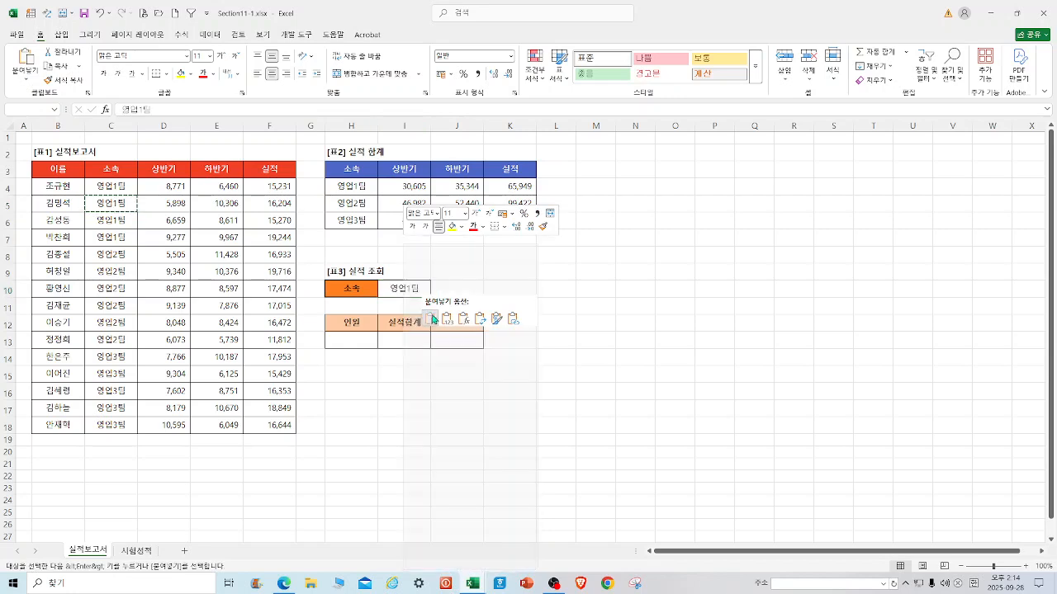
{"action": "left_click", "coordinate": [638, 337]}
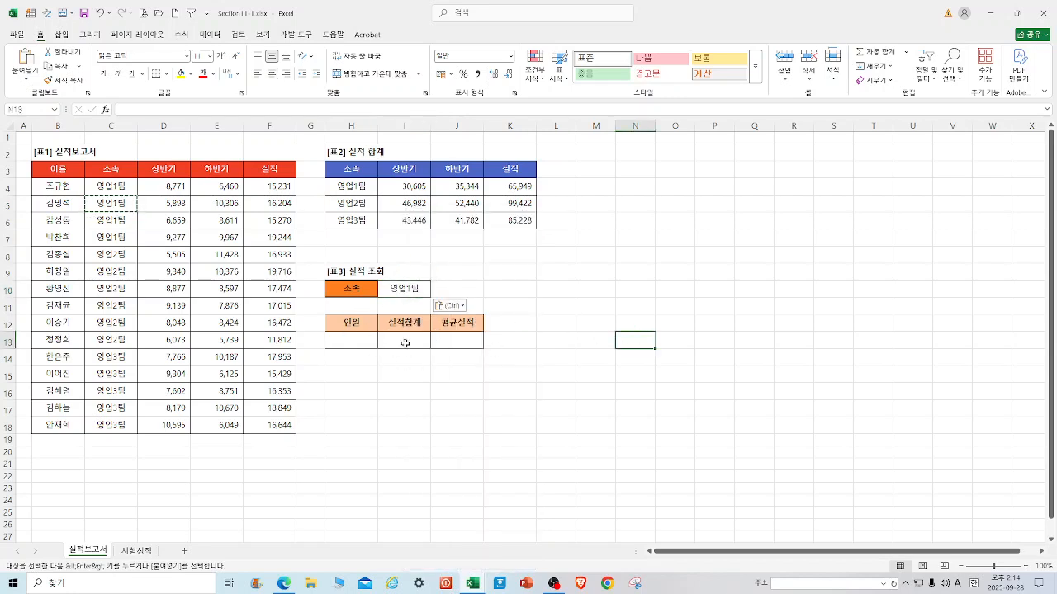
Step: Calculate 인원 in H13 with a COUNTIF using range C4:C18 and criteria I10
{"action": "left_click", "coordinate": [350, 339]}
{"action": "type", "text": "="}
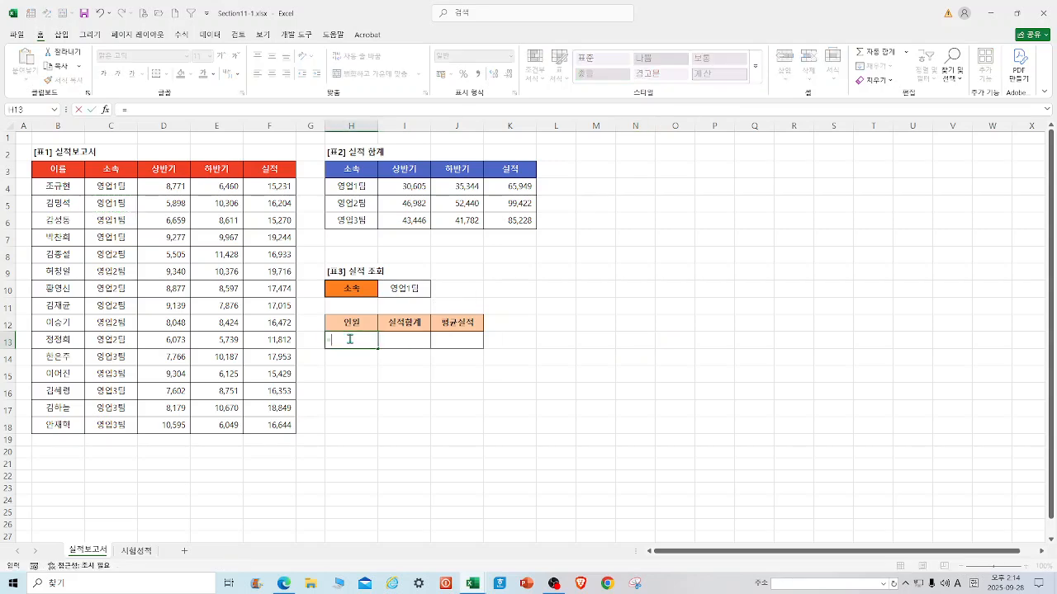
{"action": "type", "text": "COUNT"}
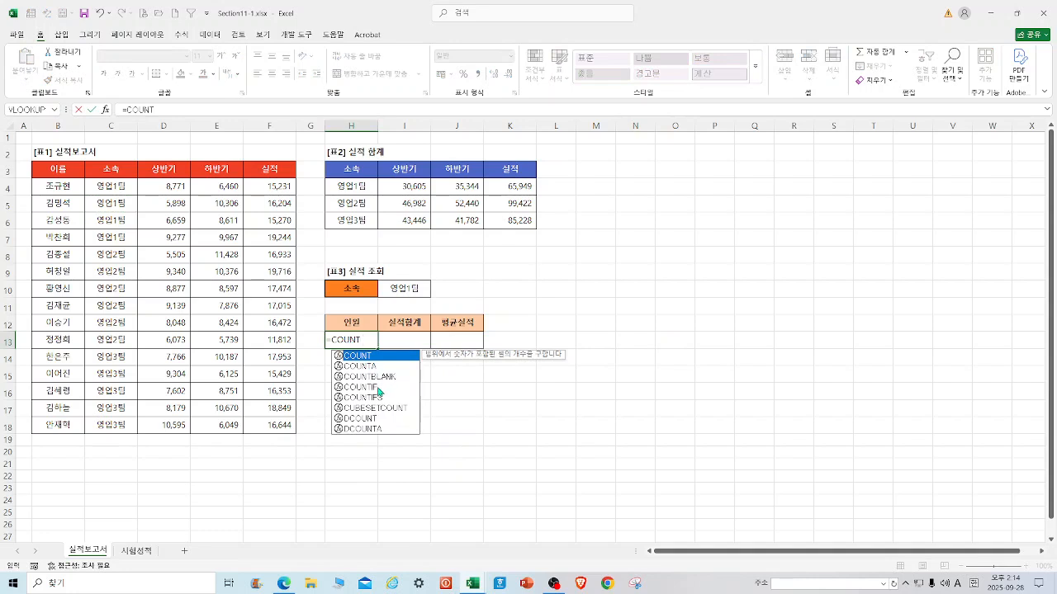
{"action": "double_click", "coordinate": [377, 387]}
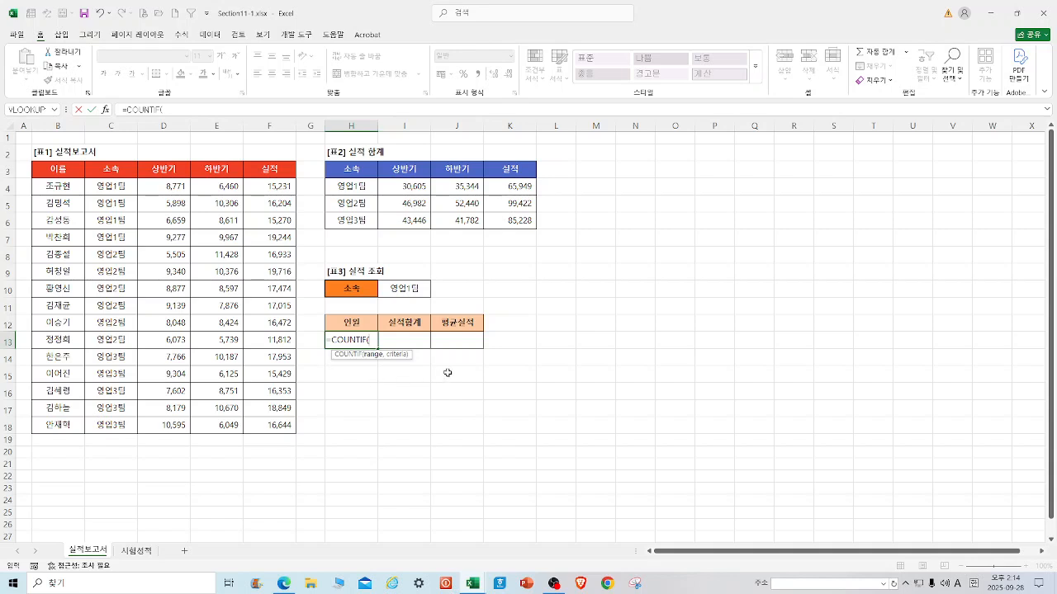
{"action": "left_click", "coordinate": [105, 109]}
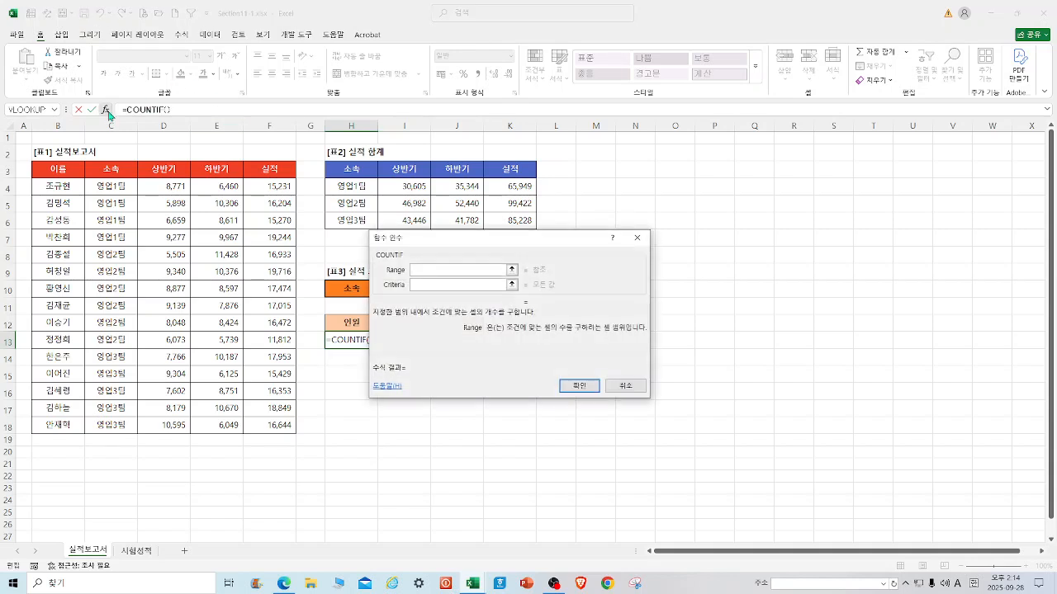
{"action": "left_click_drag", "start_coordinate": [473, 260], "coordinate": [577, 260]}
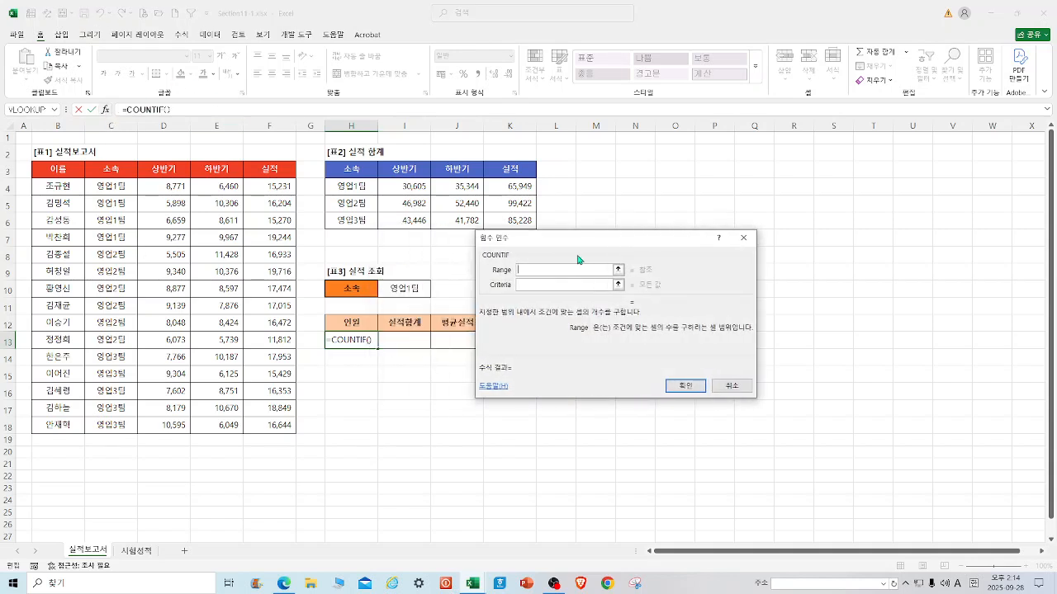
{"action": "left_click_drag", "start_coordinate": [105, 189], "coordinate": [111, 425]}
{"action": "left_click", "coordinate": [549, 284]}
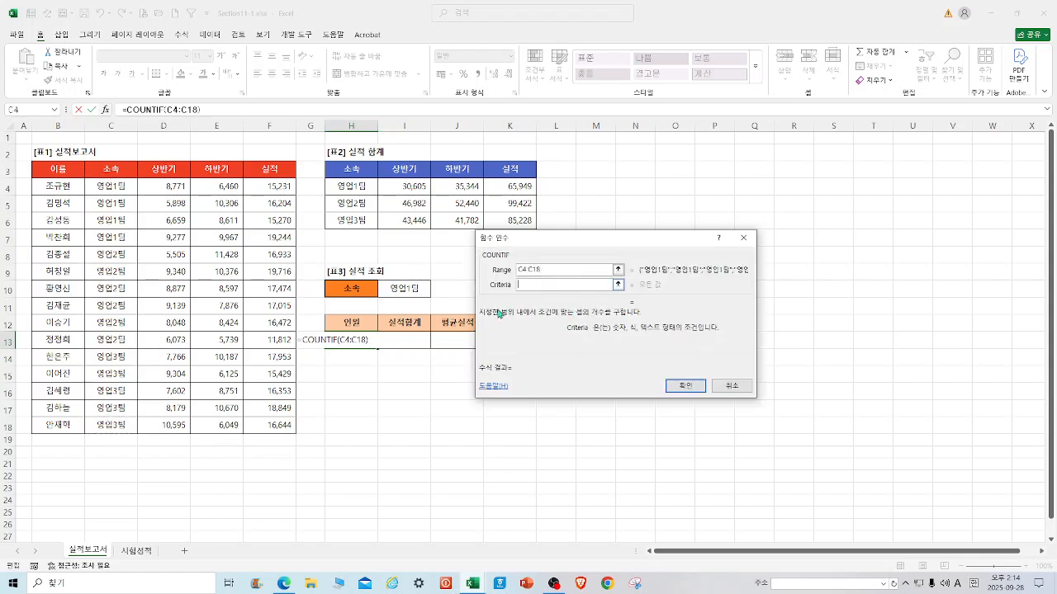
{"action": "left_click", "coordinate": [420, 290]}
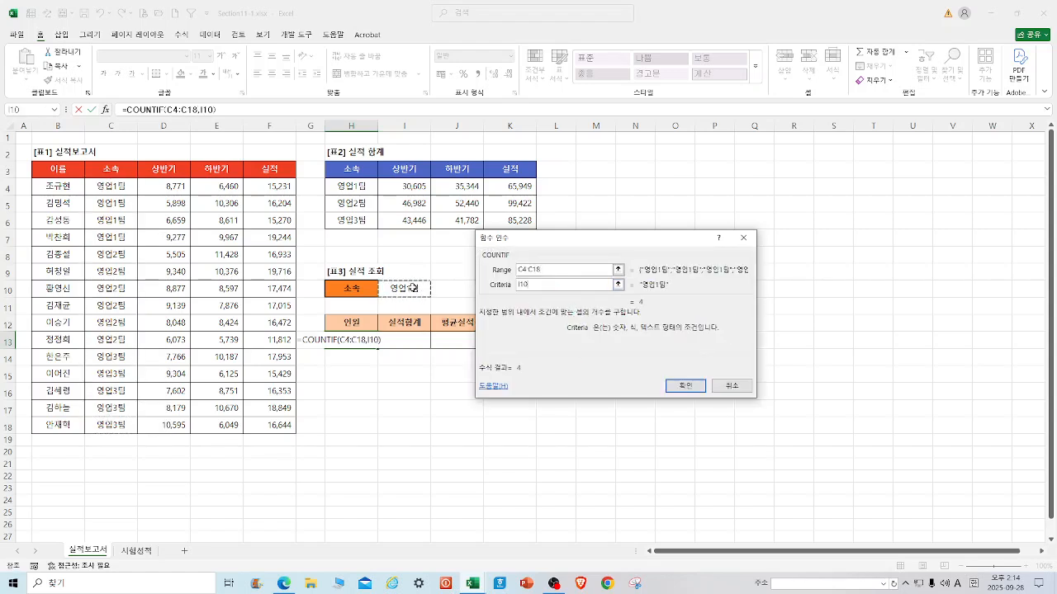
{"action": "left_click", "coordinate": [696, 385]}
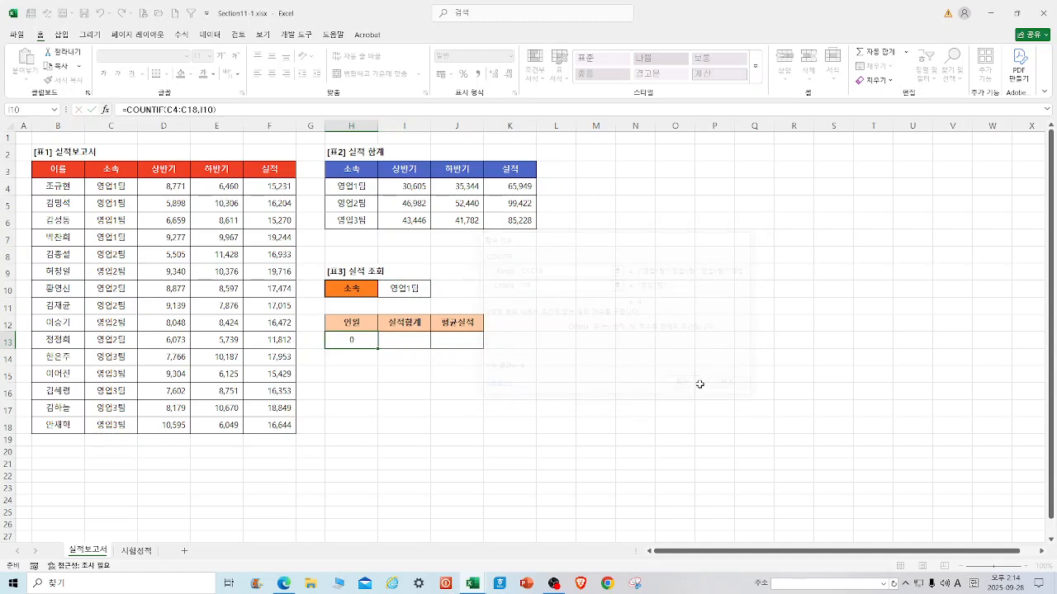
Step: Calculate 실적합계 in I13 with a SUMIF using range C4:C18, criteria I10 and sum range F4:F18
{"action": "left_click", "coordinate": [403, 339]}
{"action": "type", "text": "=SUMIF("}
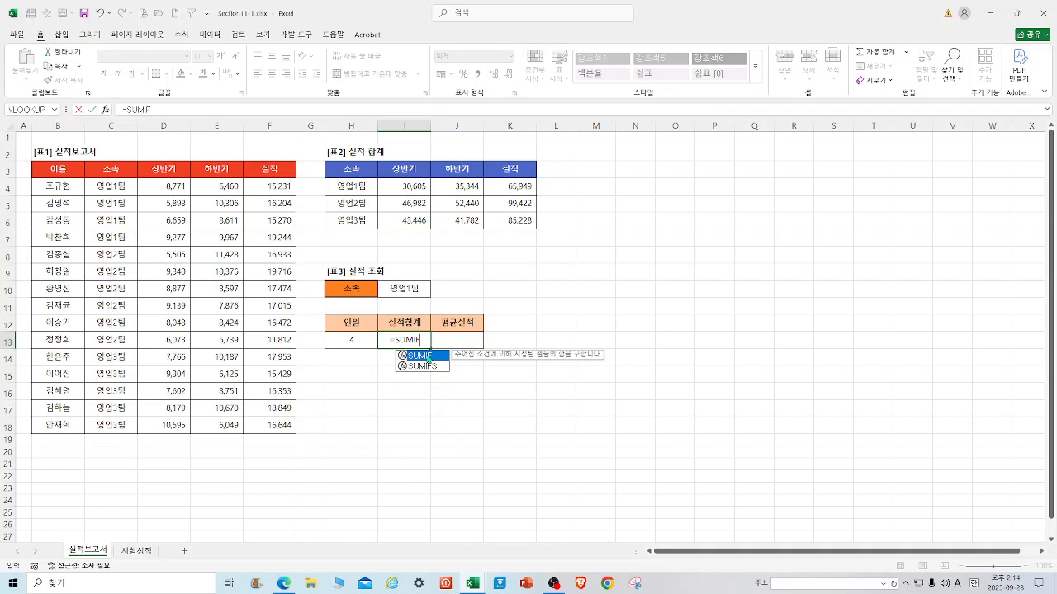
{"action": "double_click", "coordinate": [421, 356]}
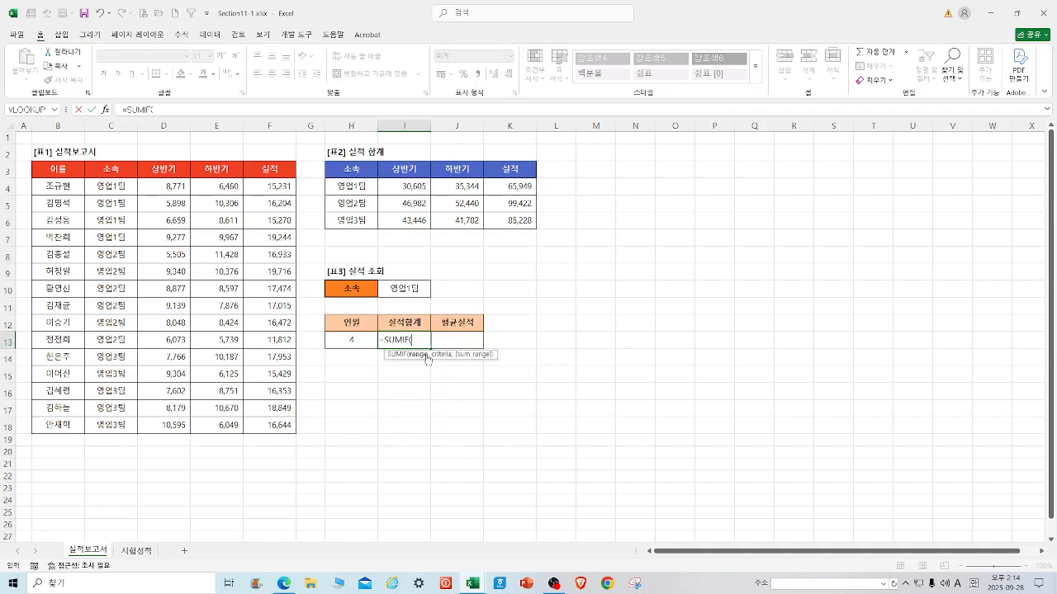
{"action": "left_click", "coordinate": [106, 110]}
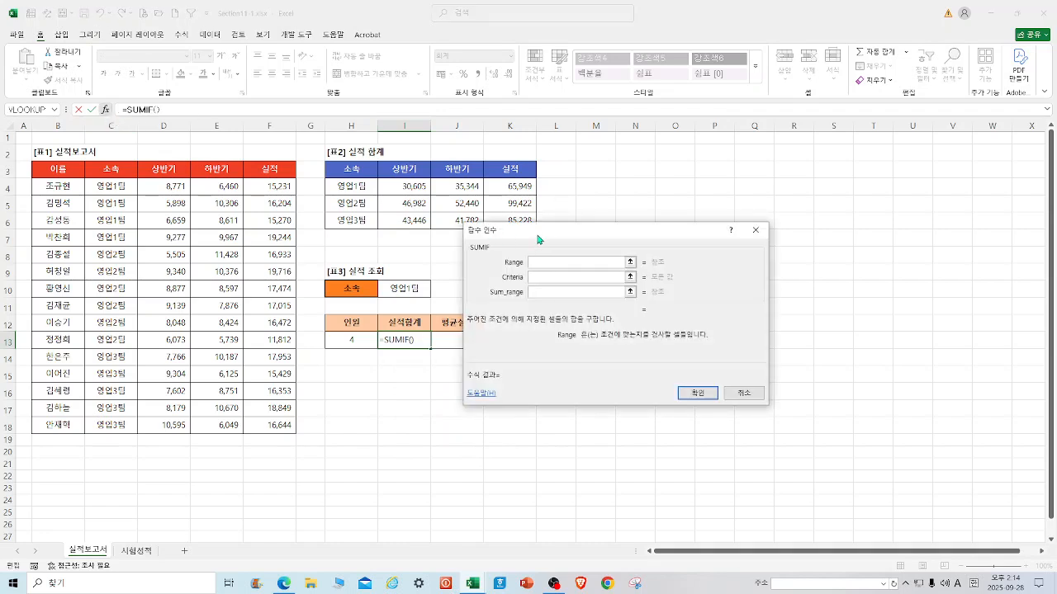
{"action": "left_click_drag", "start_coordinate": [111, 186], "coordinate": [122, 413]}
{"action": "left_click_drag", "start_coordinate": [119, 438], "coordinate": [114, 424]}
{"action": "key", "text": "Tab"}
{"action": "left_click", "coordinate": [401, 289]}
{"action": "left_click", "coordinate": [558, 293]}
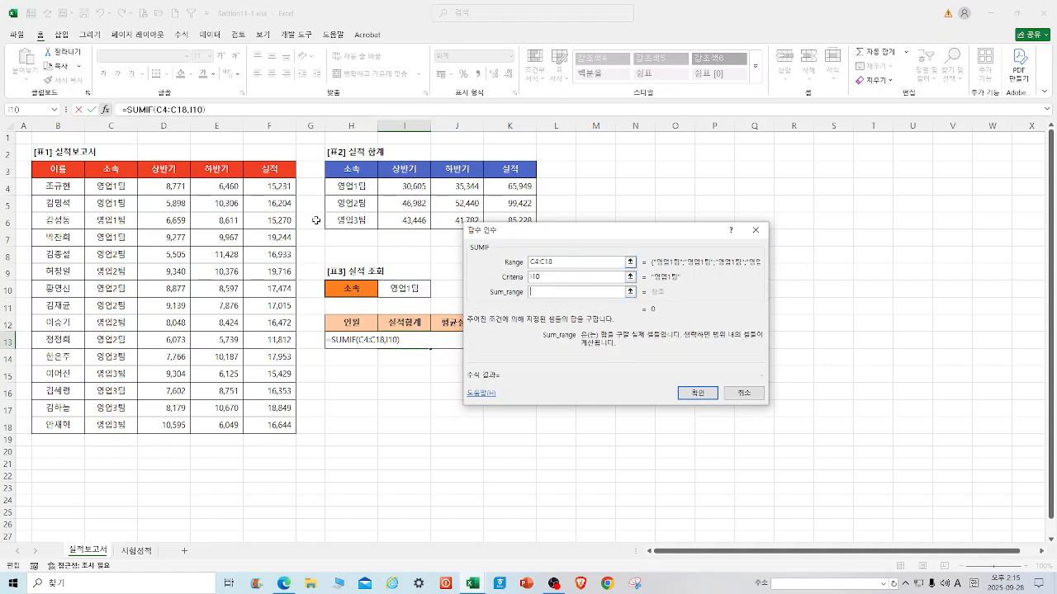
{"action": "left_click_drag", "start_coordinate": [269, 188], "coordinate": [274, 426]}
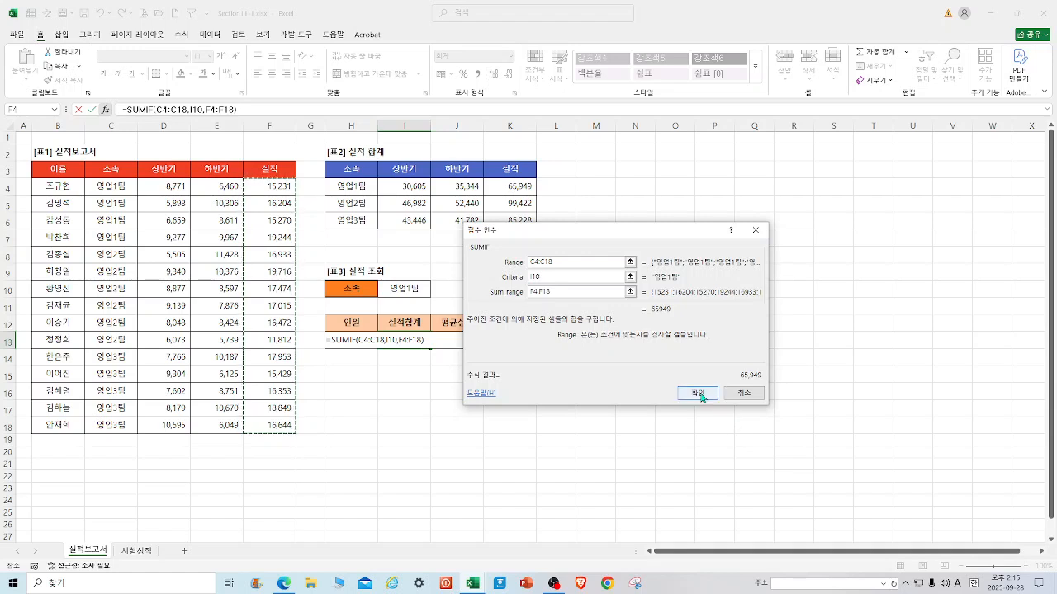
{"action": "left_click", "coordinate": [697, 393]}
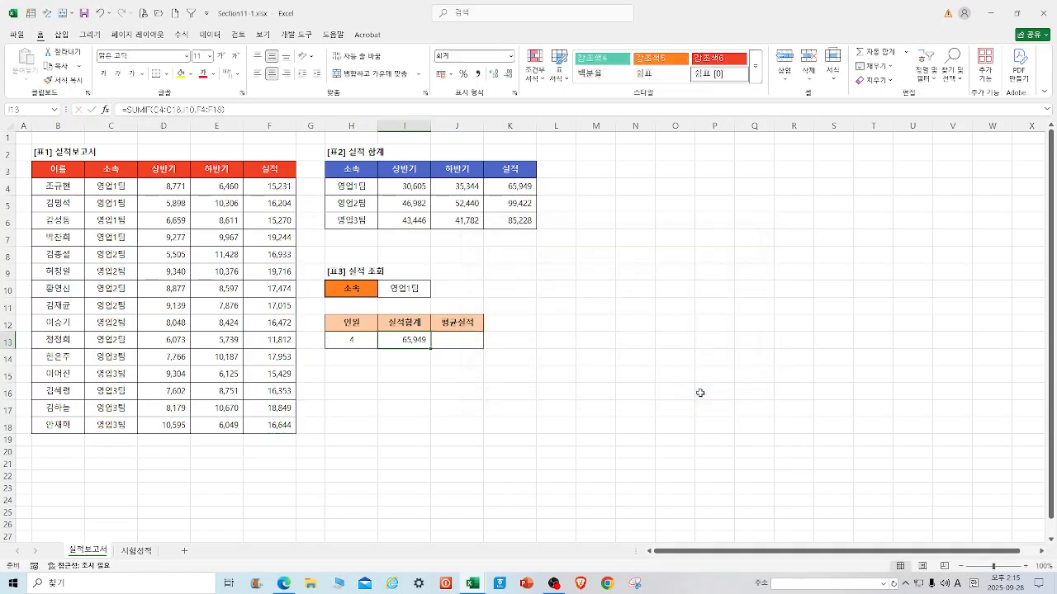
Step: Calculate 평균실적 in J13 with an AVERAGEIF using range C4:C18, criteria I10 and average range F4:F18
{"action": "left_click", "coordinate": [465, 339]}
{"action": "type", "text": "=AVER"}
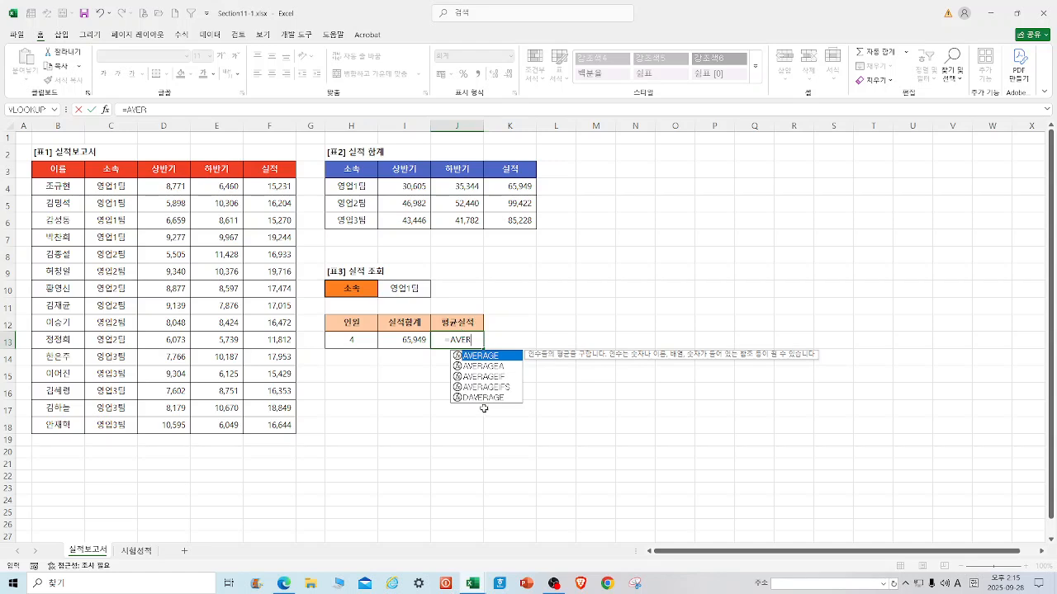
{"action": "double_click", "coordinate": [502, 376]}
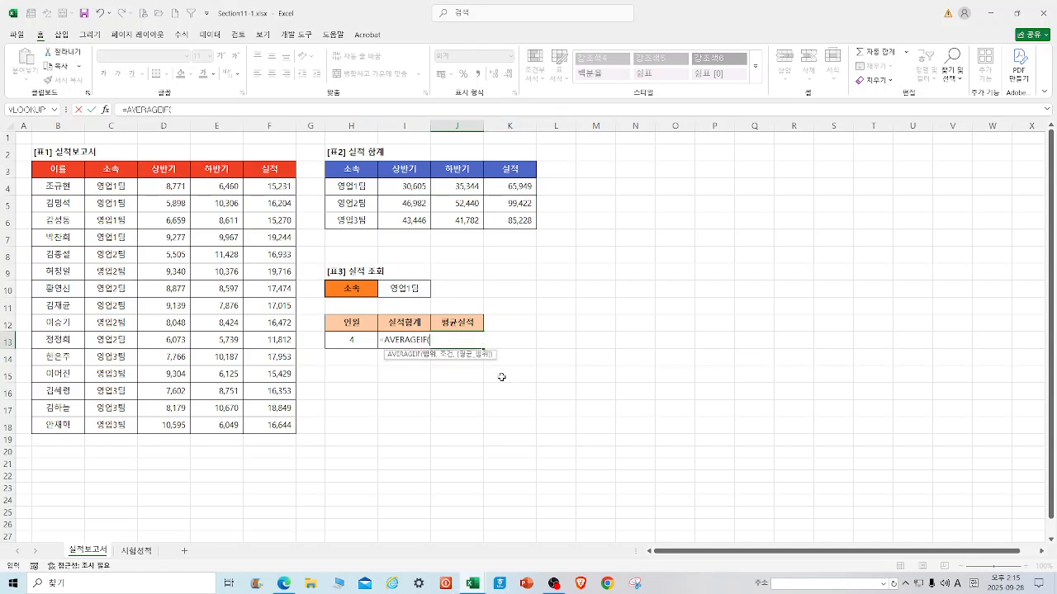
{"action": "left_click", "coordinate": [105, 109]}
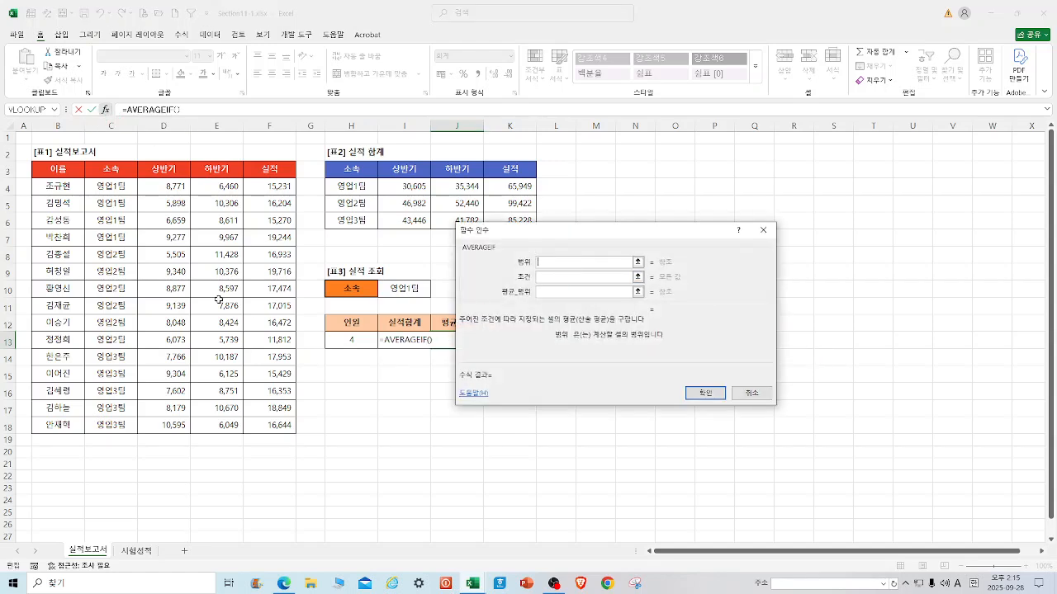
{"action": "left_click_drag", "start_coordinate": [114, 189], "coordinate": [115, 429]}
{"action": "left_click", "coordinate": [573, 279]}
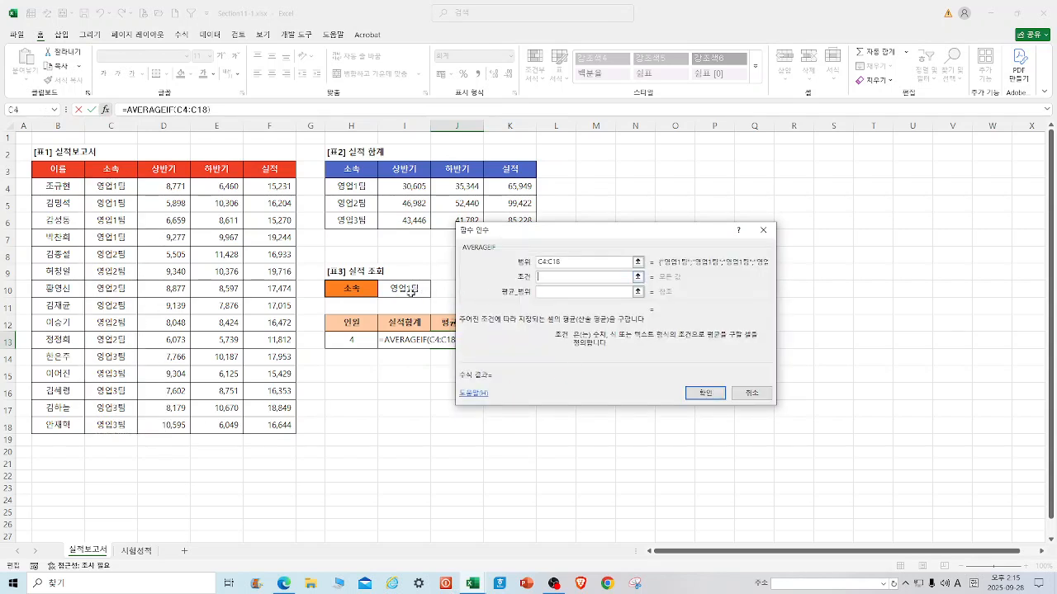
{"action": "left_click", "coordinate": [395, 288]}
{"action": "left_click", "coordinate": [579, 295]}
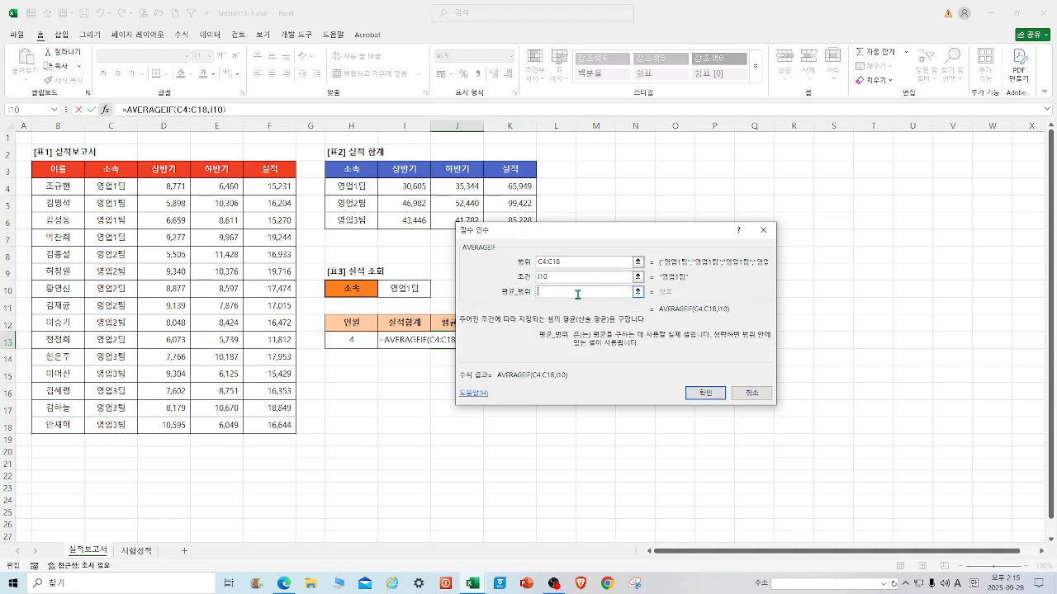
{"action": "left_click_drag", "start_coordinate": [592, 238], "coordinate": [632, 247]}
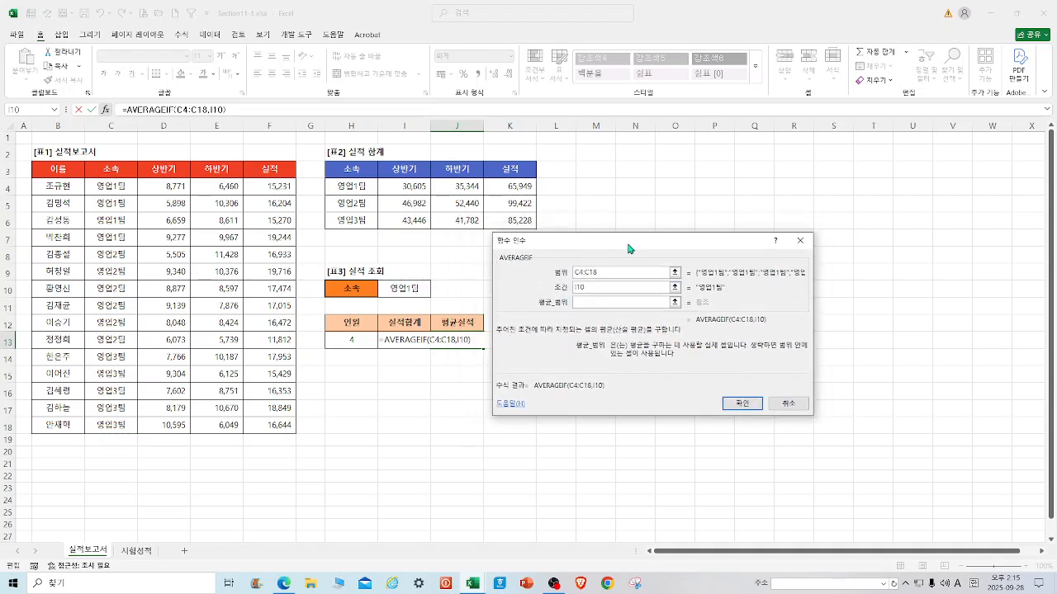
{"action": "left_click_drag", "start_coordinate": [269, 186], "coordinate": [272, 421]}
{"action": "left_click", "coordinate": [740, 403]}
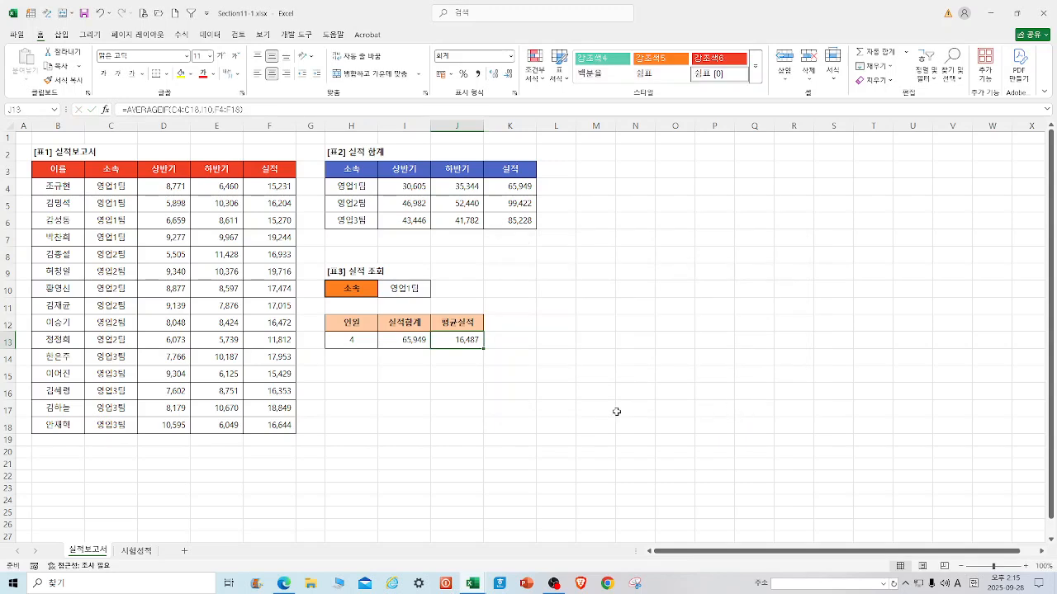
{"action": "left_click", "coordinate": [573, 411]}
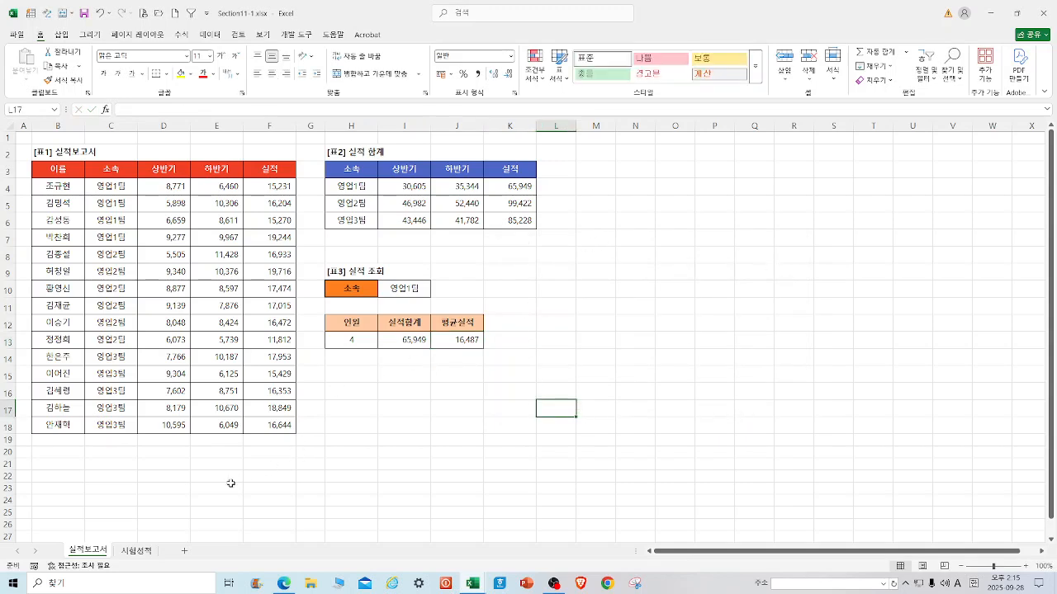
Step: Switch to the 시험성적 sheet
{"action": "left_click", "coordinate": [142, 553]}
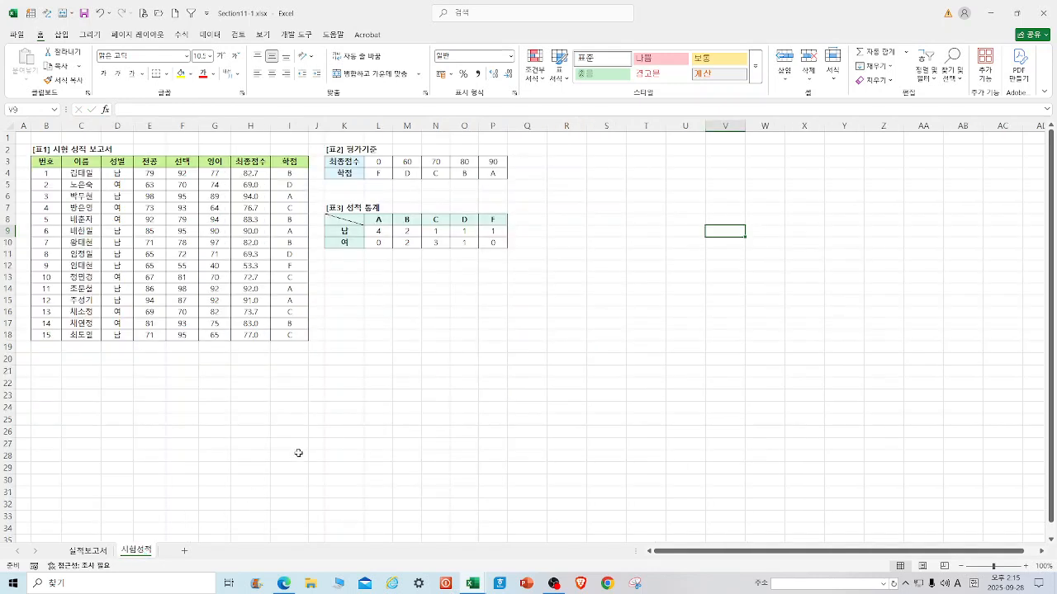
{"action": "left_click_drag", "start_coordinate": [378, 231], "coordinate": [494, 243]}
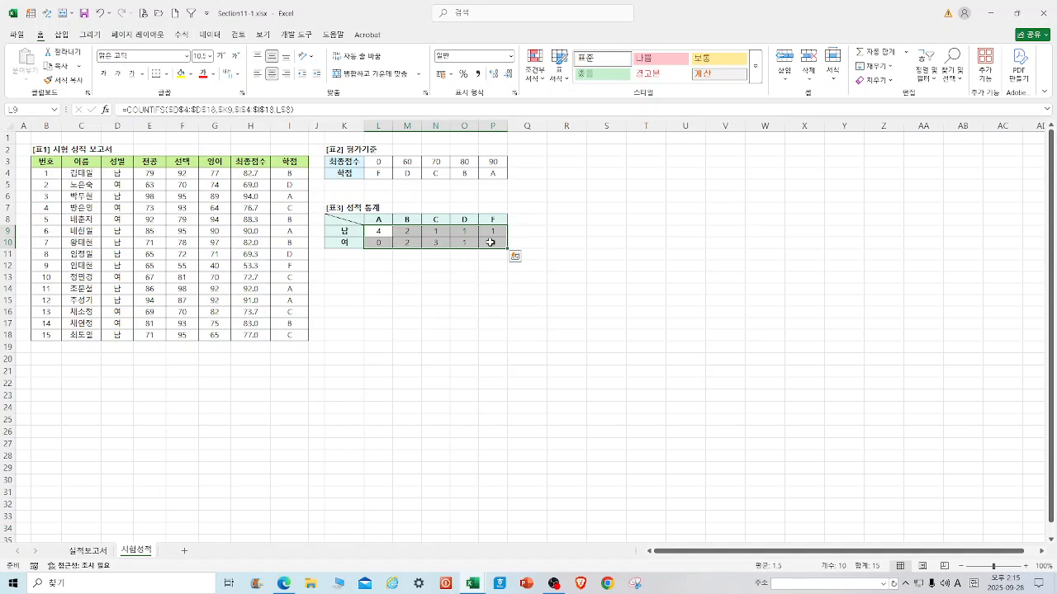
{"action": "key", "text": "Delete"}
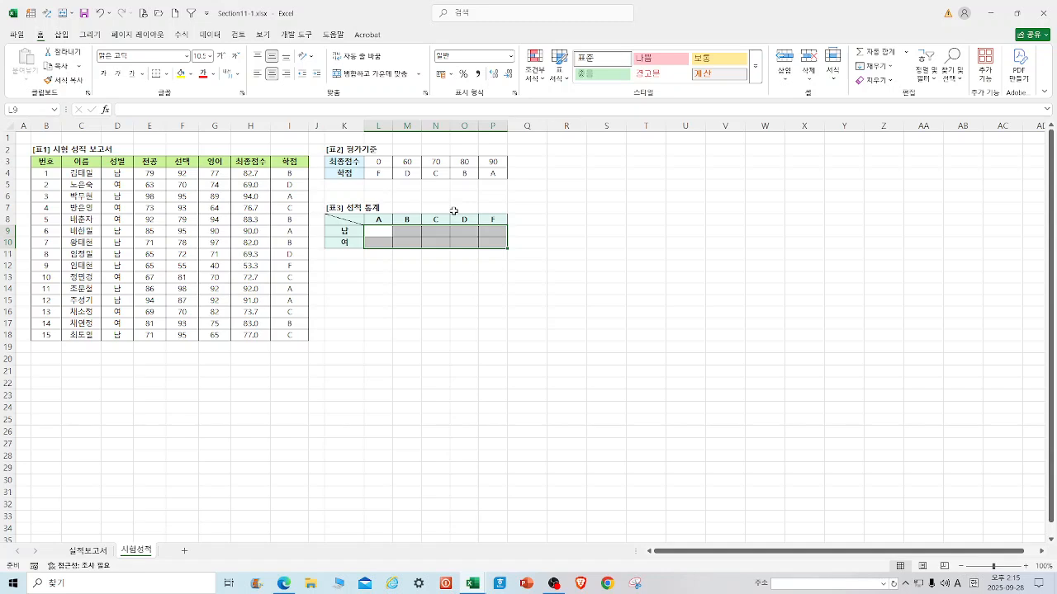
{"action": "left_click", "coordinate": [100, 14]}
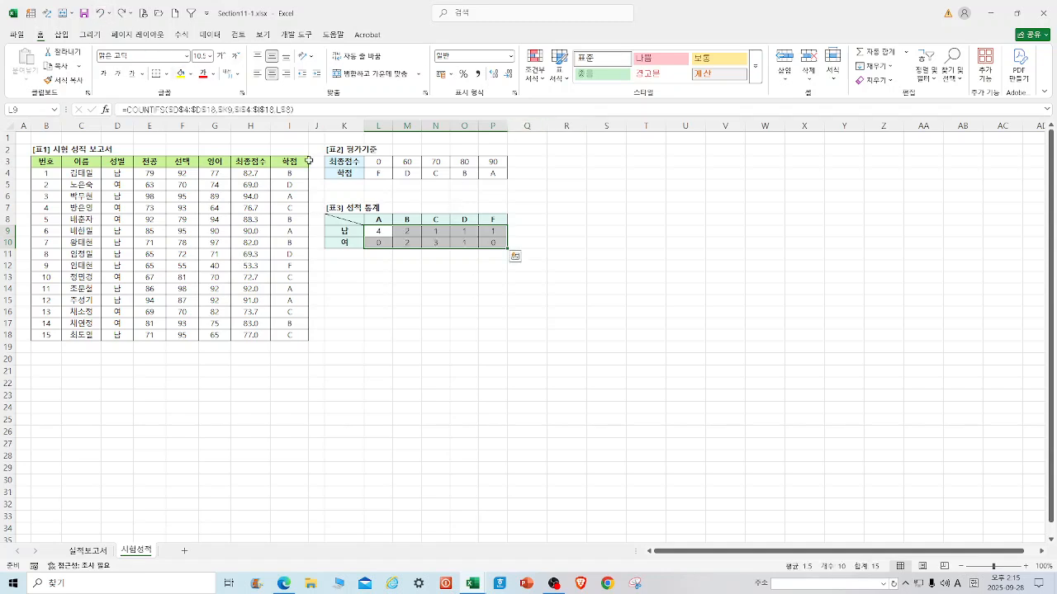
{"action": "left_click", "coordinate": [482, 344]}
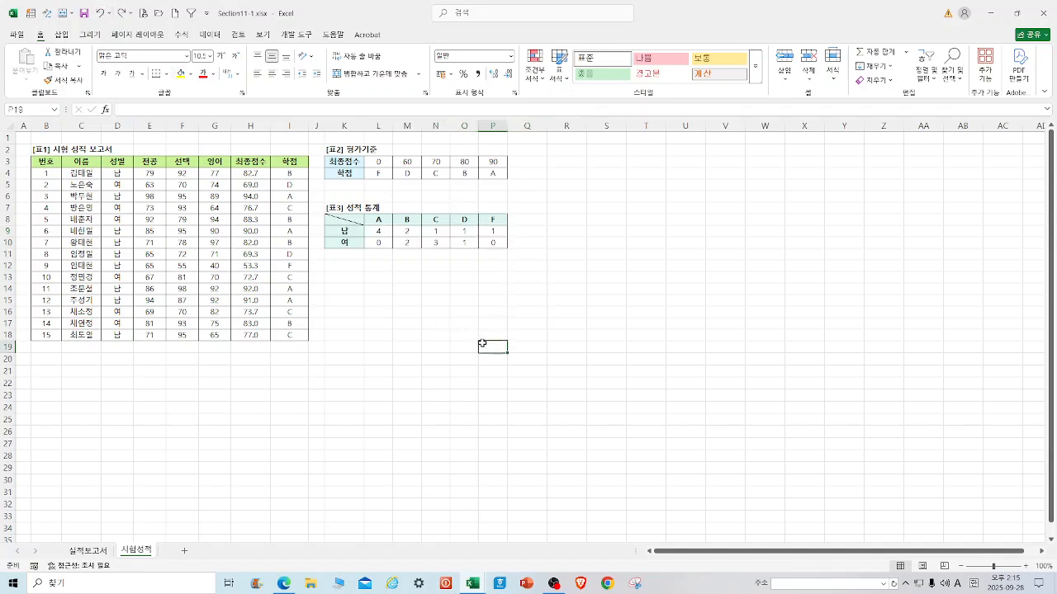
Step: Clear the 성적 통계 counts in L9:P10 and the 최종점수 and 학점 values in H4:I18
{"action": "left_click_drag", "start_coordinate": [376, 232], "coordinate": [488, 243]}
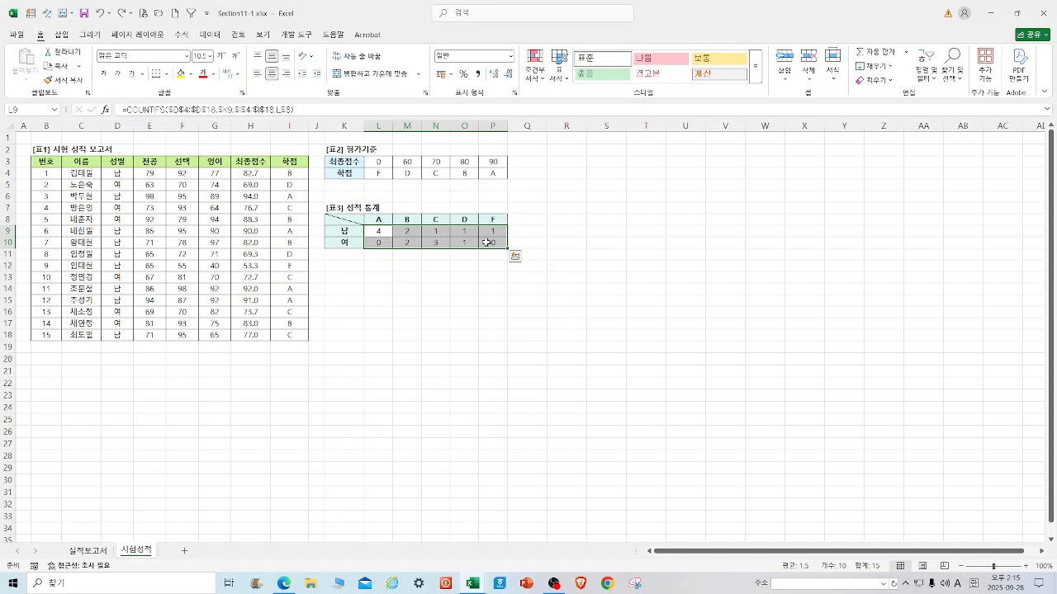
{"action": "key", "text": "Delete"}
{"action": "left_click", "coordinate": [550, 360]}
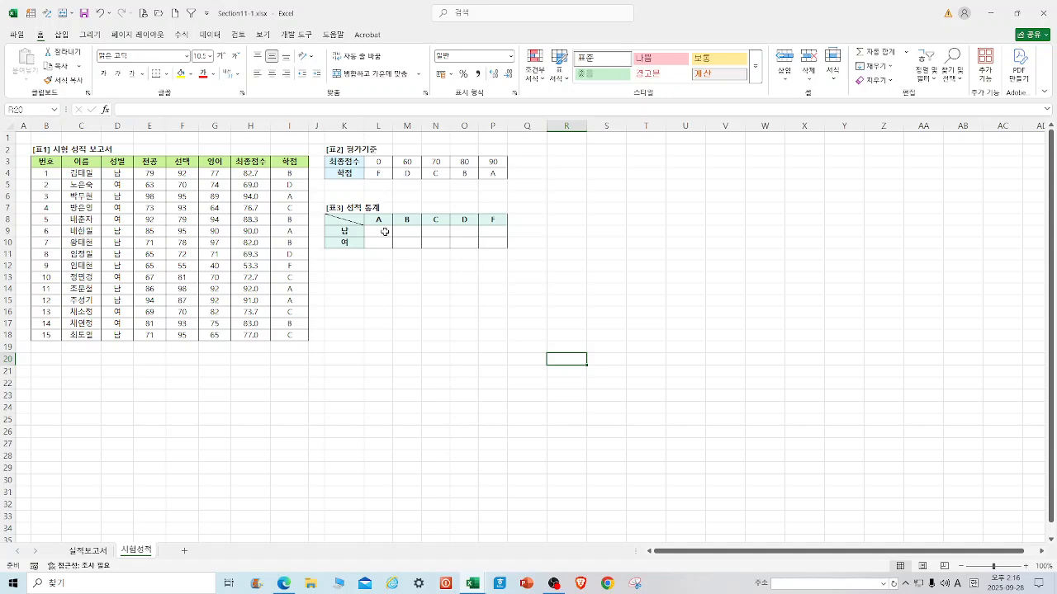
{"action": "left_click_drag", "start_coordinate": [250, 172], "coordinate": [291, 333]}
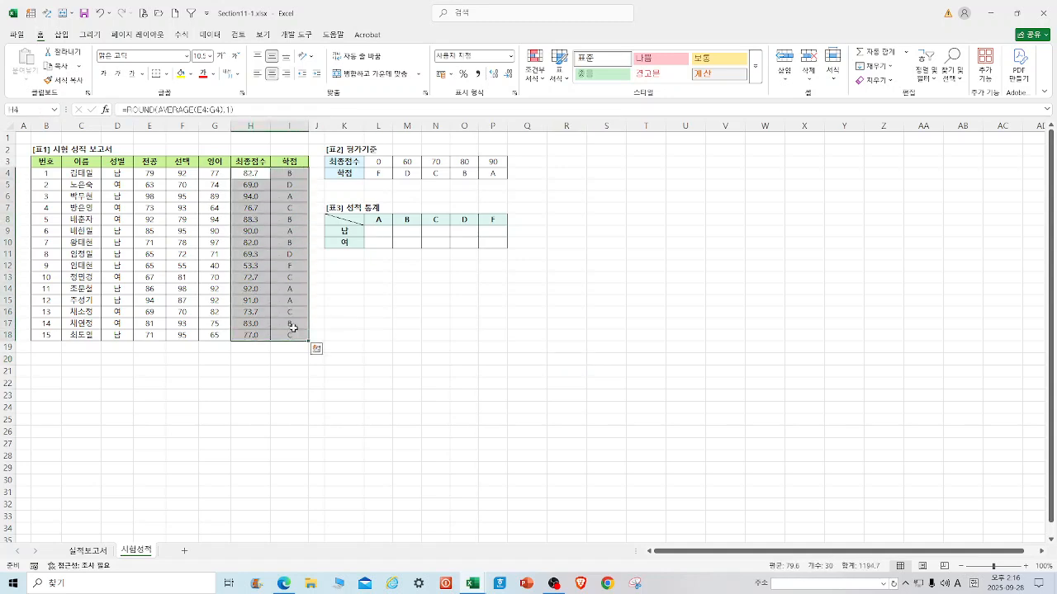
{"action": "key", "text": "Delete"}
Step: Calculate the first student's 최종점수 in H4 as the AVERAGE of E4:G4
{"action": "left_click", "coordinate": [253, 176]}
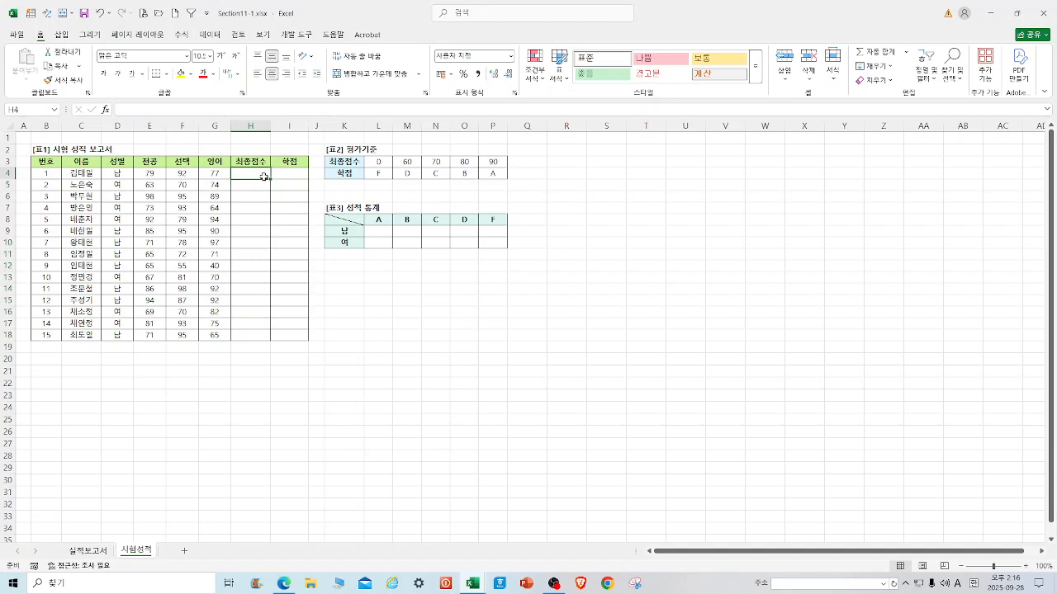
{"action": "type", "text": "=AV"}
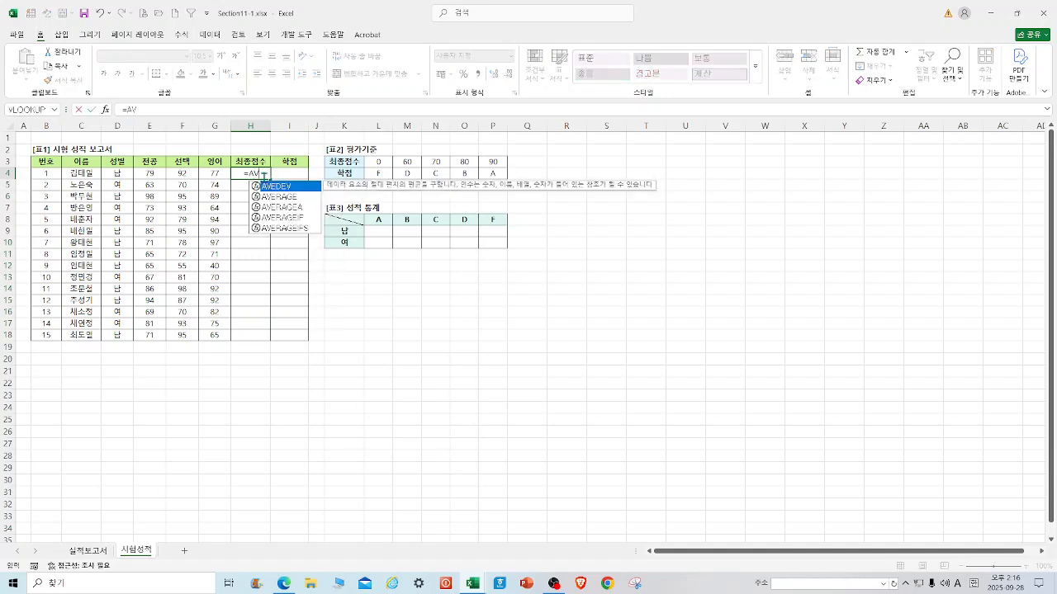
{"action": "double_click", "coordinate": [281, 197]}
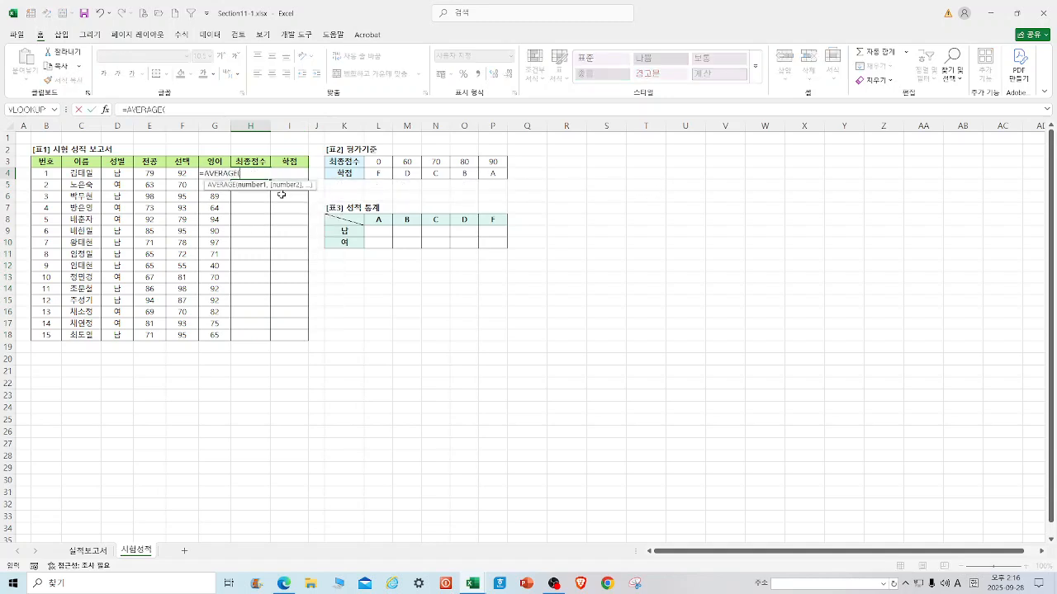
{"action": "left_click_drag", "start_coordinate": [149, 174], "coordinate": [210, 174]}
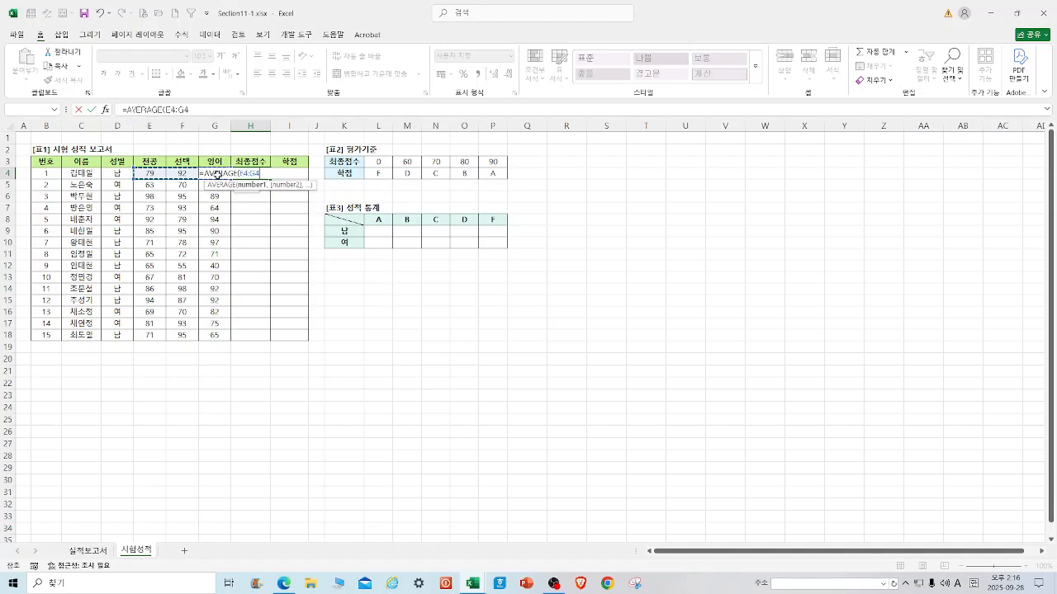
{"action": "key", "text": "Return"}
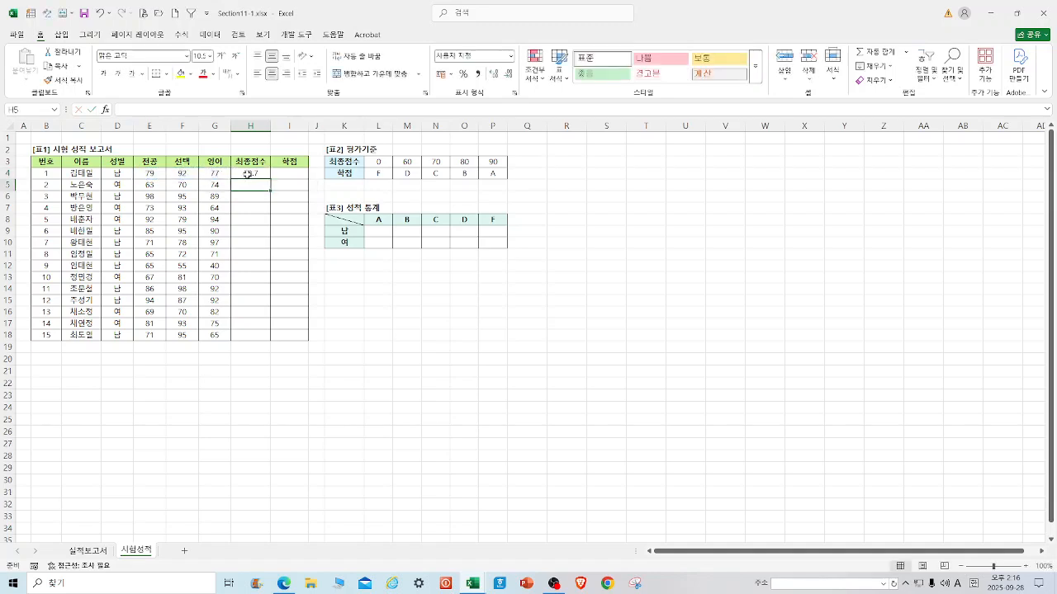
Step: Wrap the average in H4 in ROUND with 1 decimal digit and fill the formula down to H18
{"action": "left_click", "coordinate": [248, 174]}
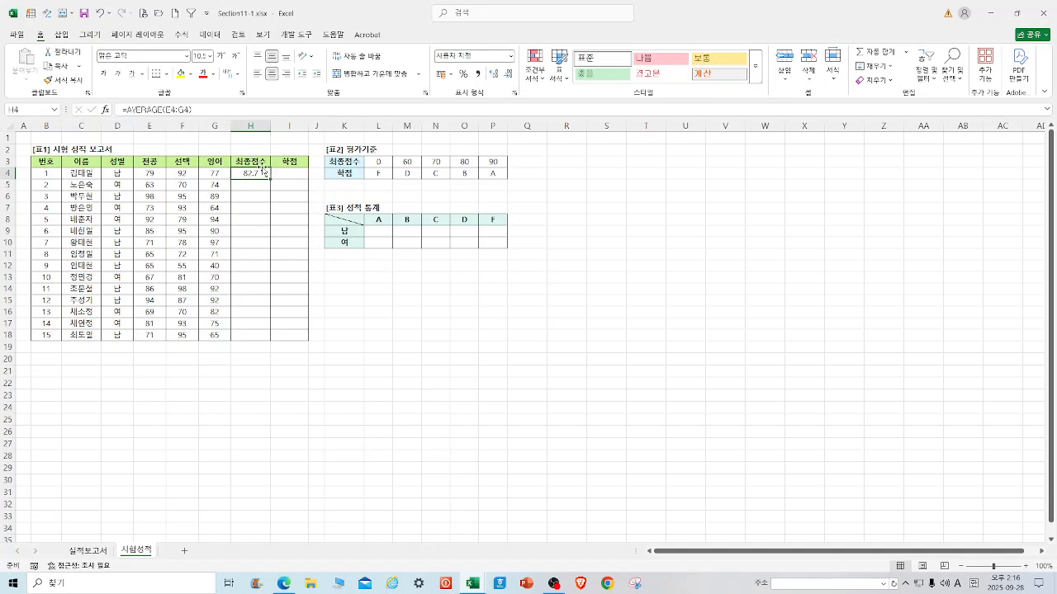
{"action": "left_click", "coordinate": [136, 110]}
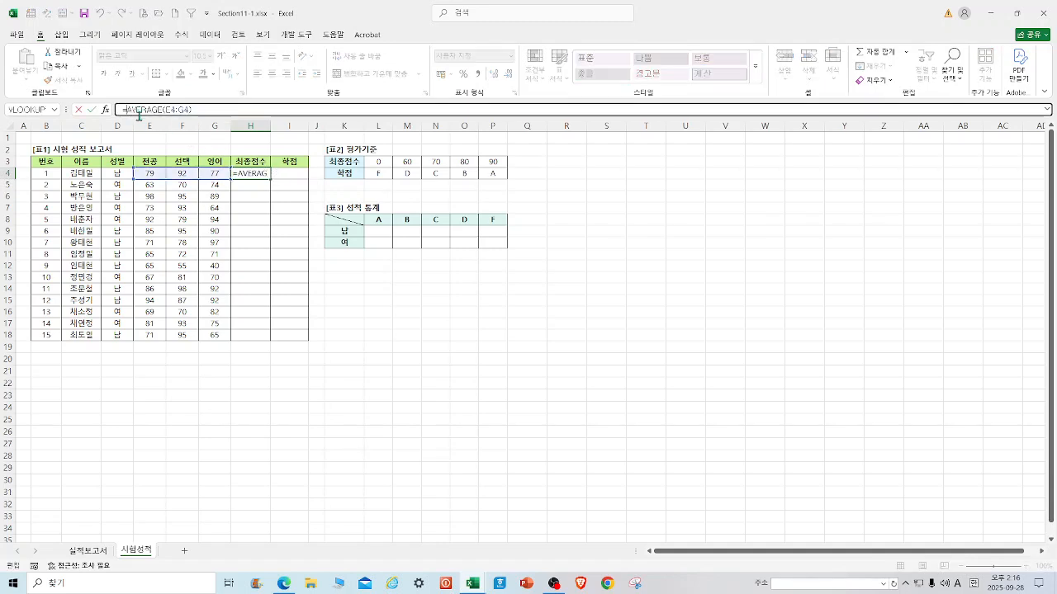
{"action": "type", "text": "ROUND("}
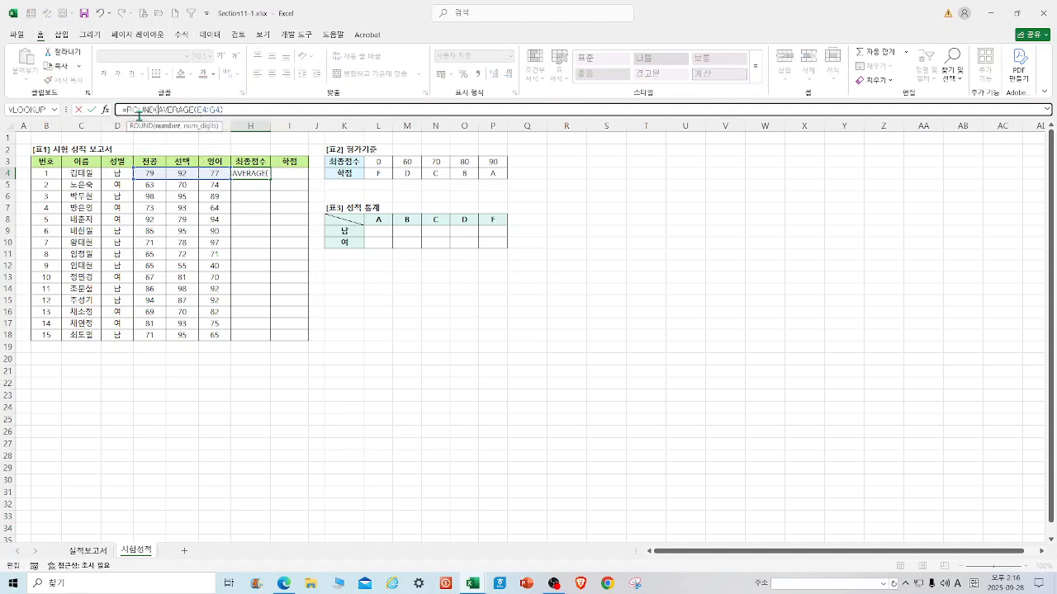
{"action": "left_click", "coordinate": [225, 109]}
{"action": "type", "text": ",1"}
{"action": "key", "text": "Return"}
{"action": "type", "text": "₩"}
{"action": "key", "text": "BackSpace"}
{"action": "left_click", "coordinate": [262, 174]}
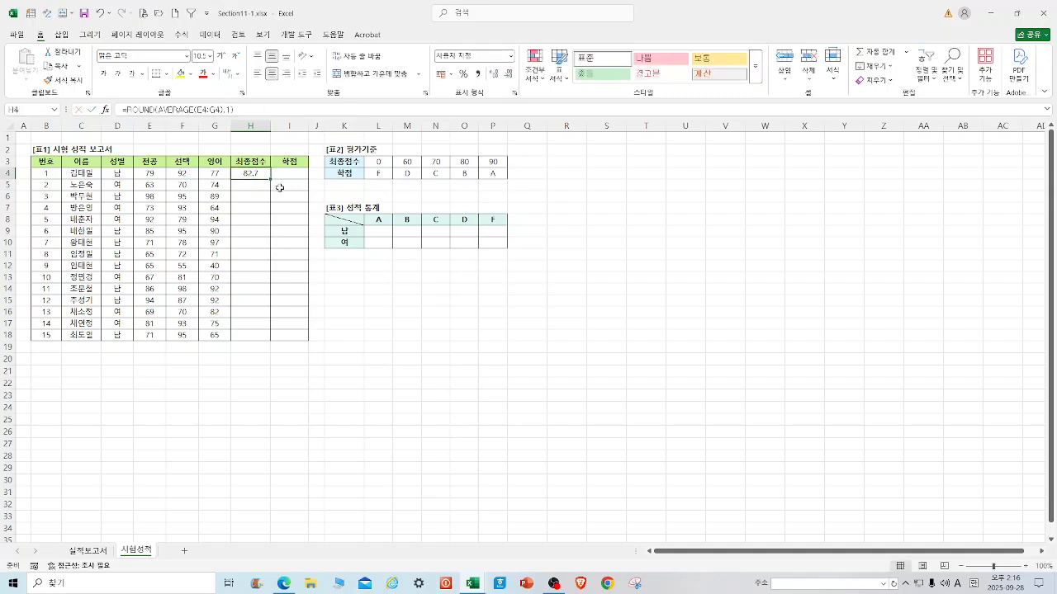
{"action": "left_click_drag", "start_coordinate": [270, 180], "coordinate": [269, 337]}
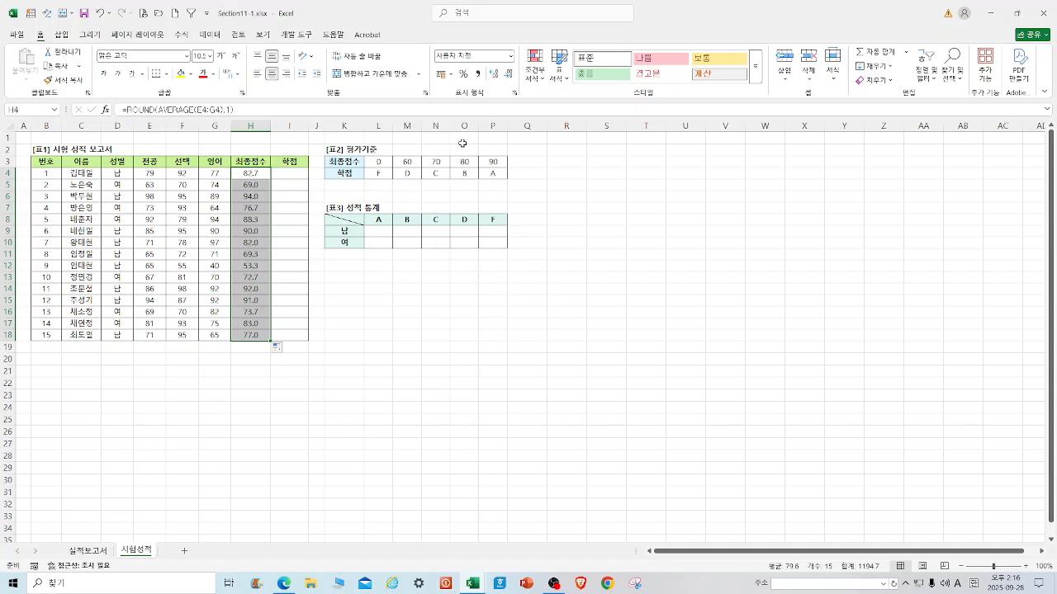
{"action": "left_click", "coordinate": [631, 302]}
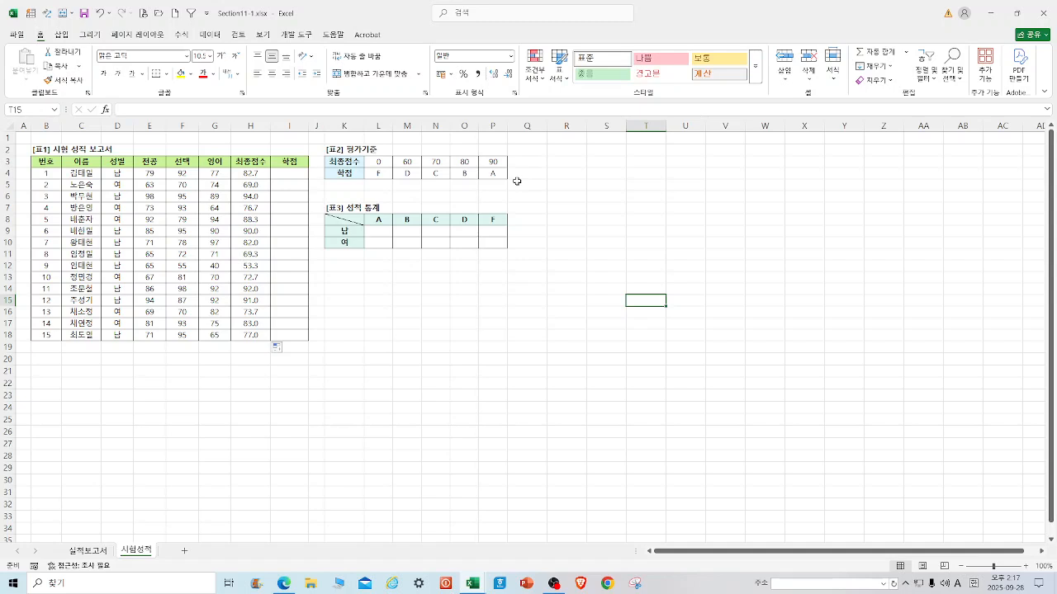
Step: Start an HLOOKUP formula in I4 for the first student's 학점, with H4 as the lookup value
{"action": "left_click", "coordinate": [301, 173]}
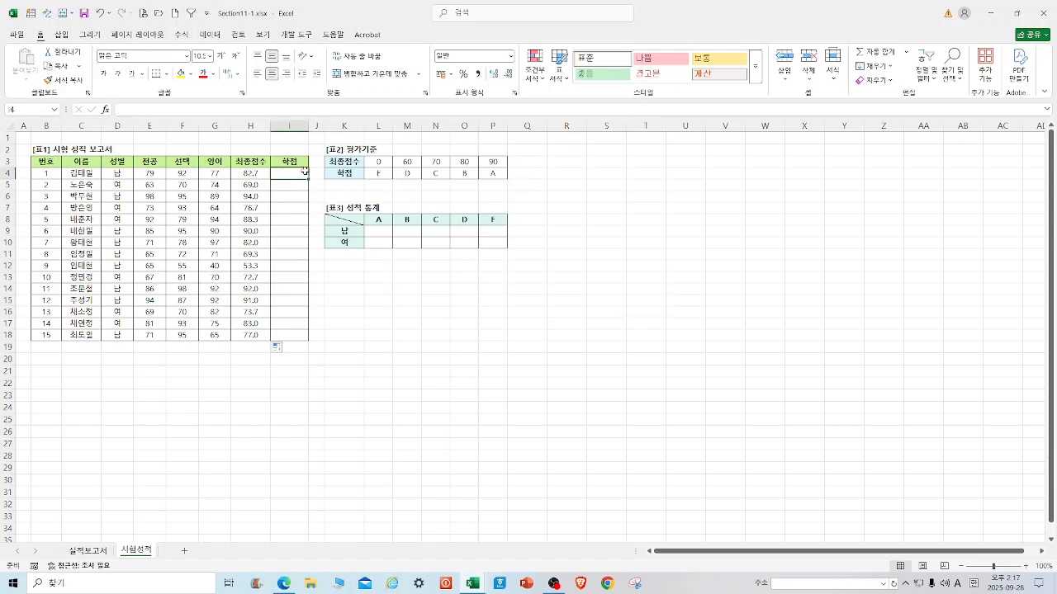
{"action": "type", "text": "="}
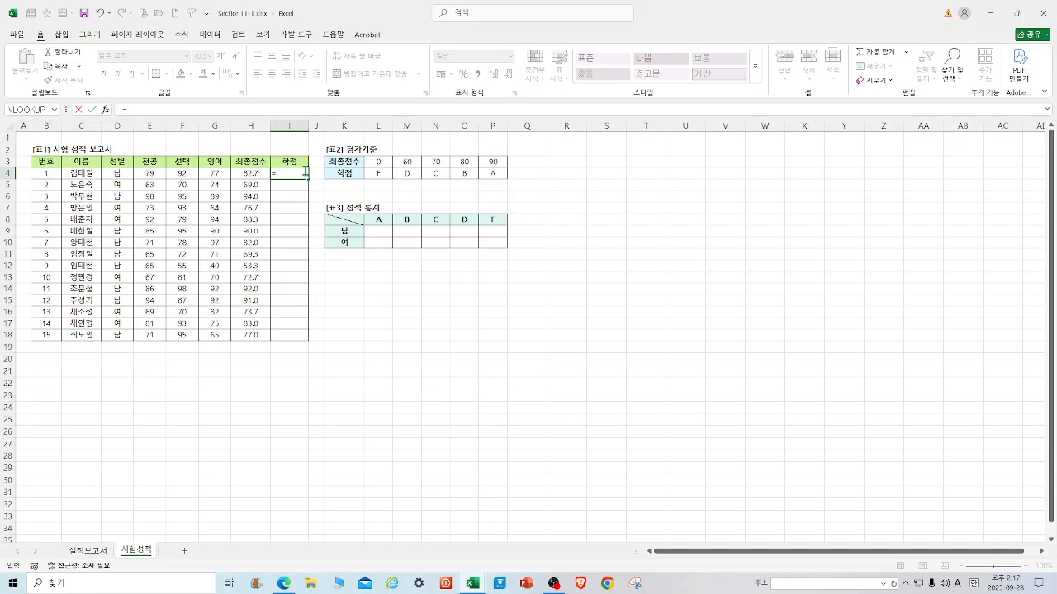
{"action": "type", "text": "HLOOKUP("}
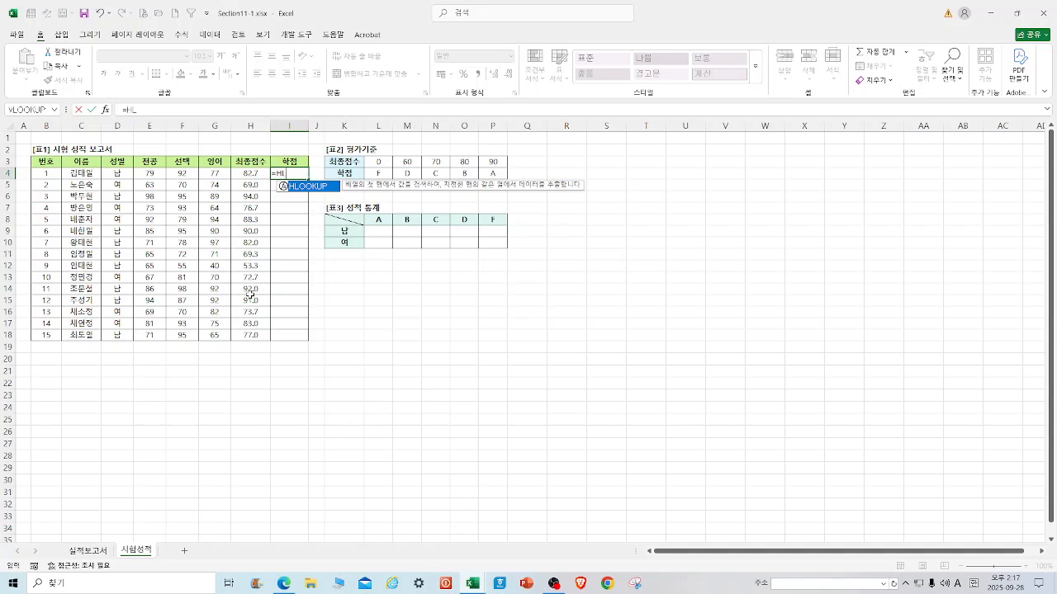
{"action": "double_click", "coordinate": [313, 188]}
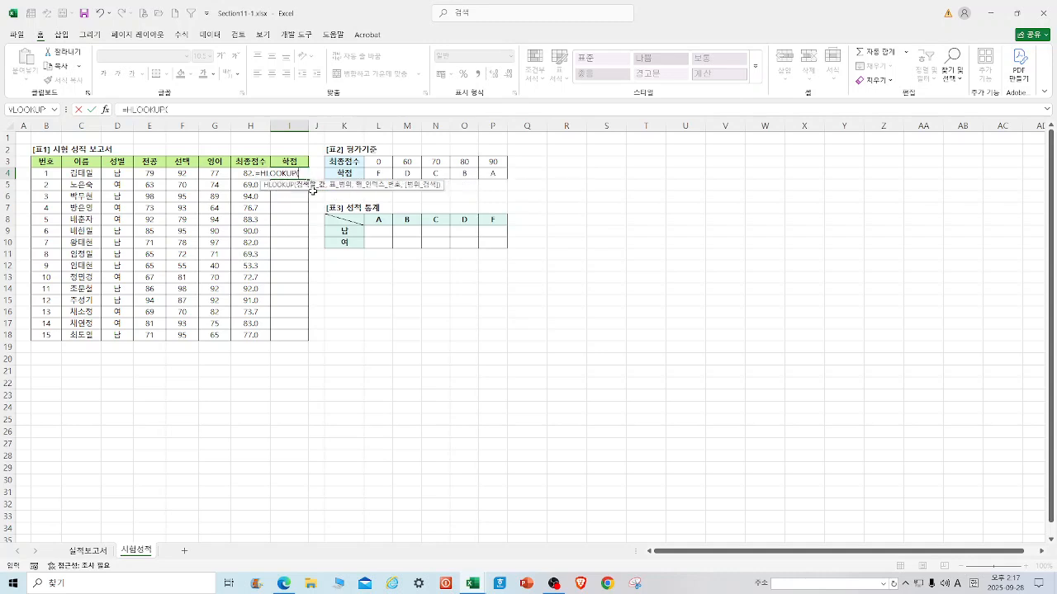
{"action": "left_click", "coordinate": [105, 109]}
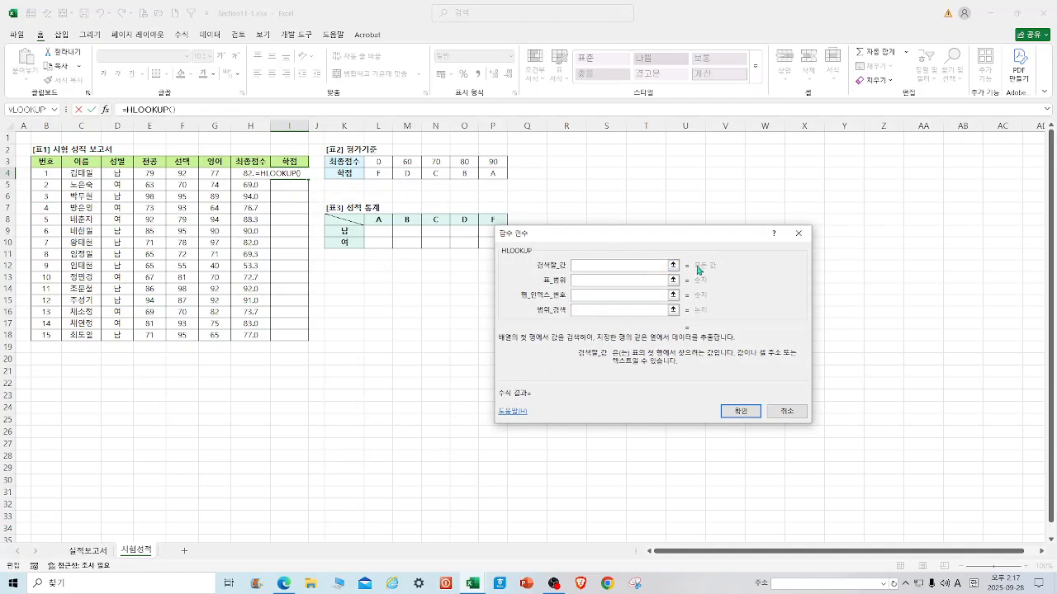
{"action": "left_click_drag", "start_coordinate": [672, 239], "coordinate": [579, 203]}
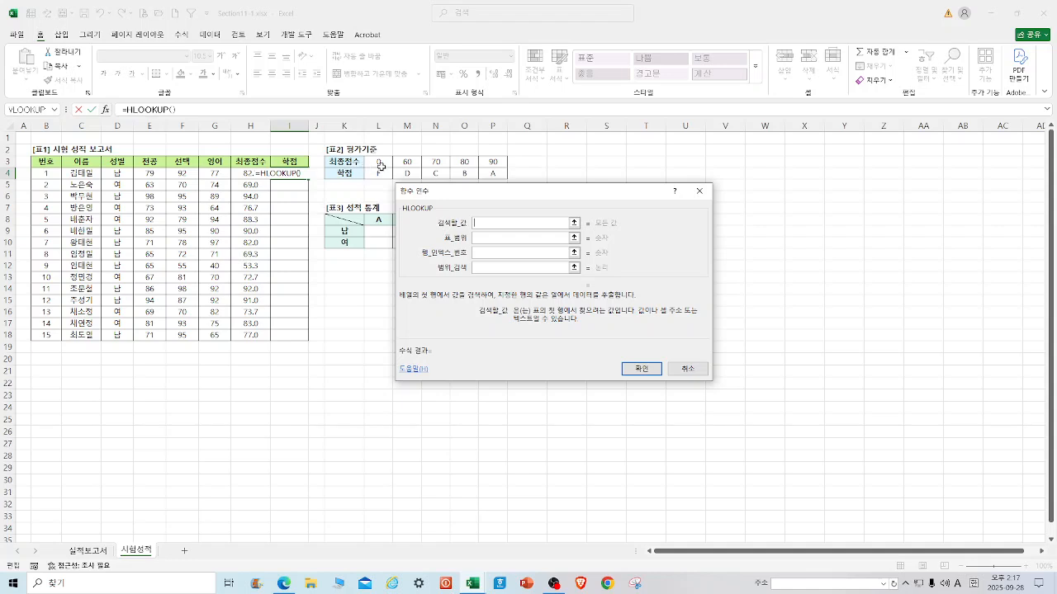
{"action": "left_click", "coordinate": [246, 174]}
Step: Set the HLOOKUP table range to the 평가기준 values as the absolute reference $L$3:$P$4
{"action": "left_click", "coordinate": [494, 237]}
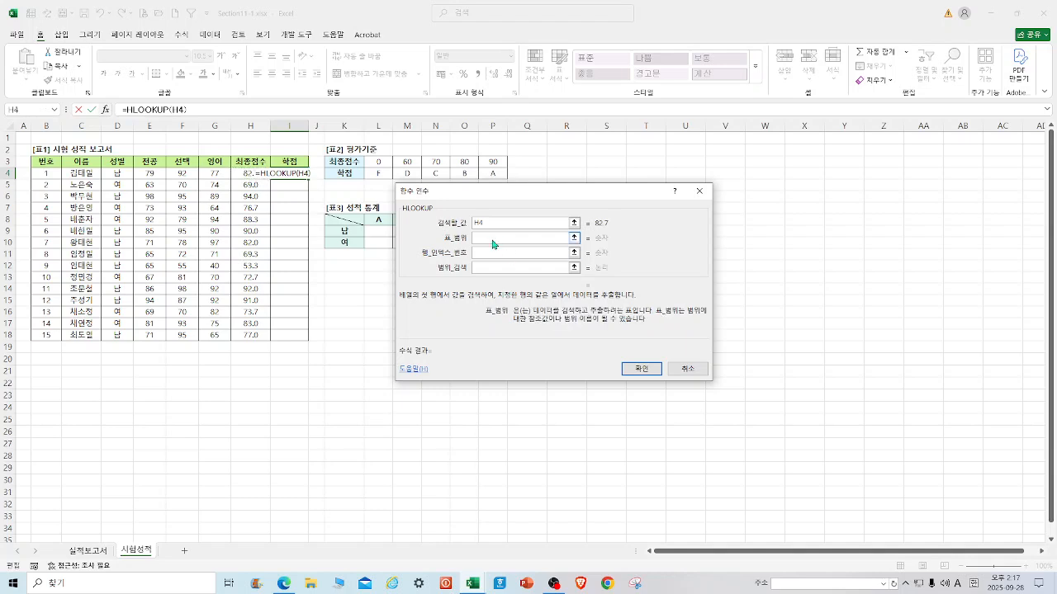
{"action": "left_click_drag", "start_coordinate": [507, 203], "coordinate": [646, 190]}
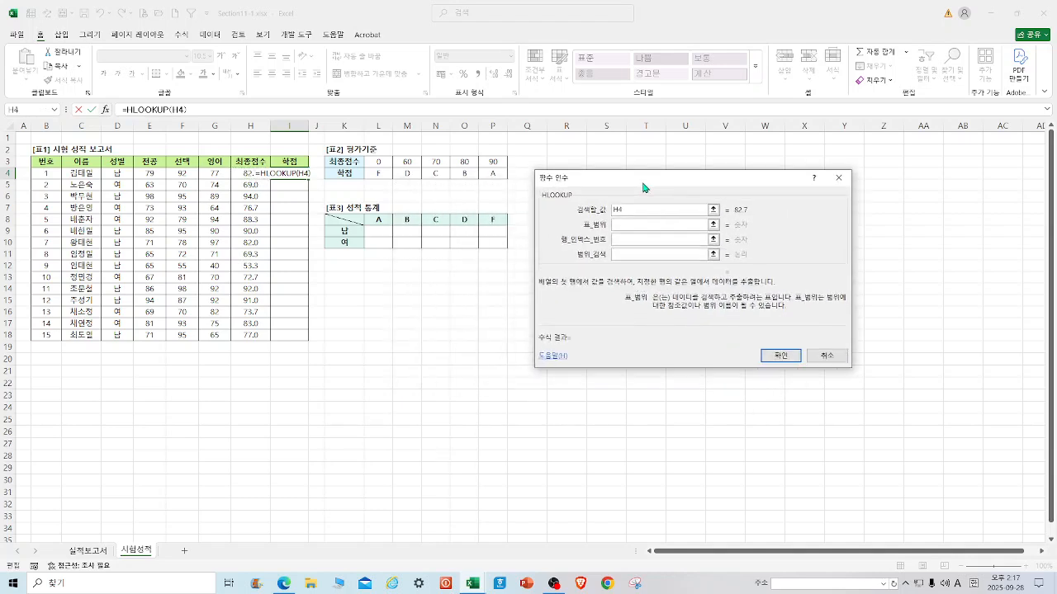
{"action": "left_click_drag", "start_coordinate": [381, 163], "coordinate": [492, 174]}
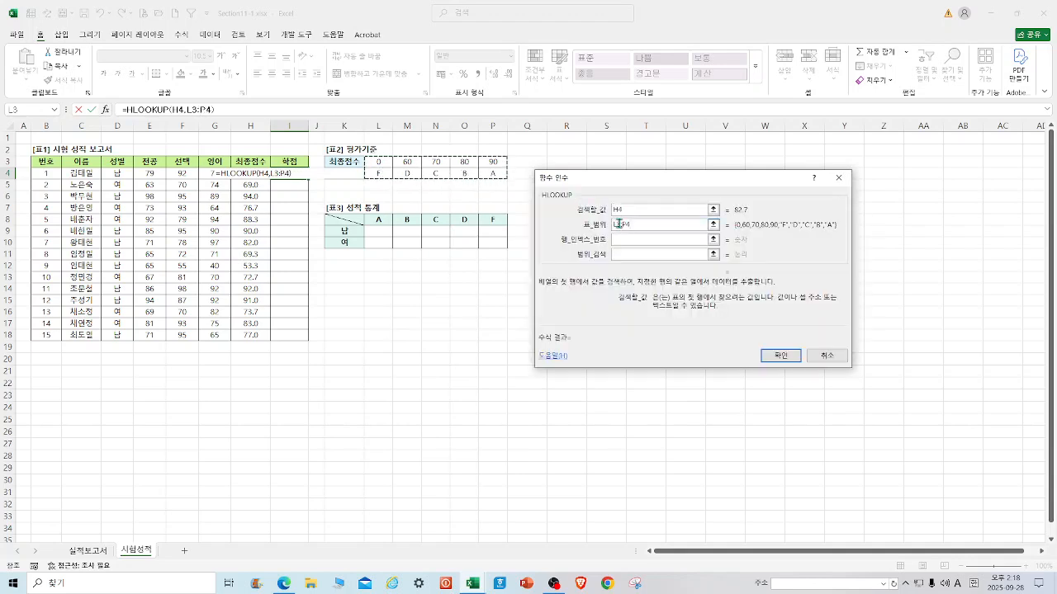
{"action": "key", "text": "F4"}
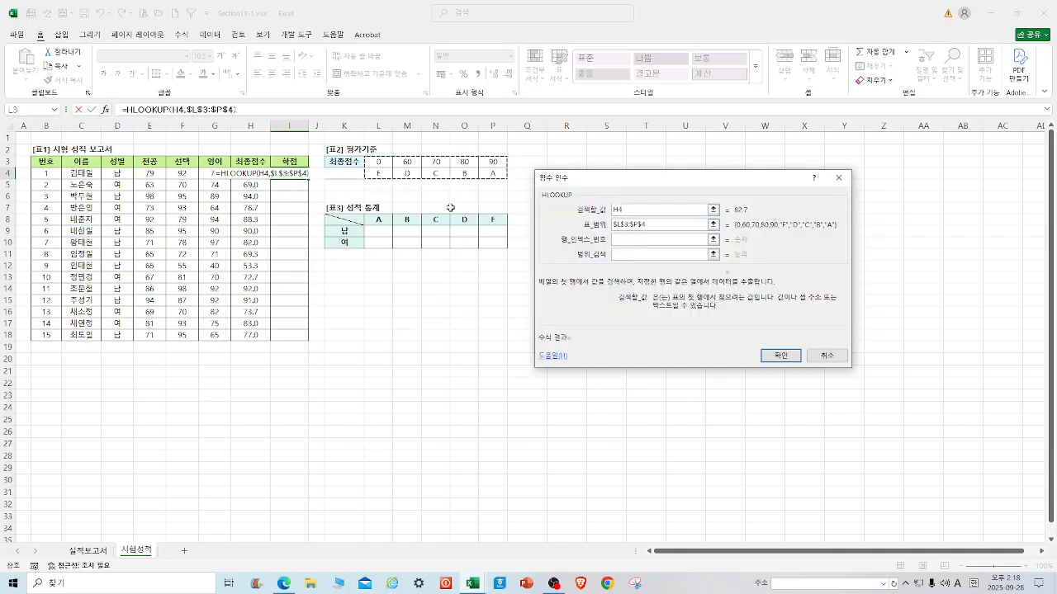
Step: Begin entering the 행_인덱스_번호 argument of the HLOOKUP in I4
{"action": "left_click", "coordinate": [628, 240]}
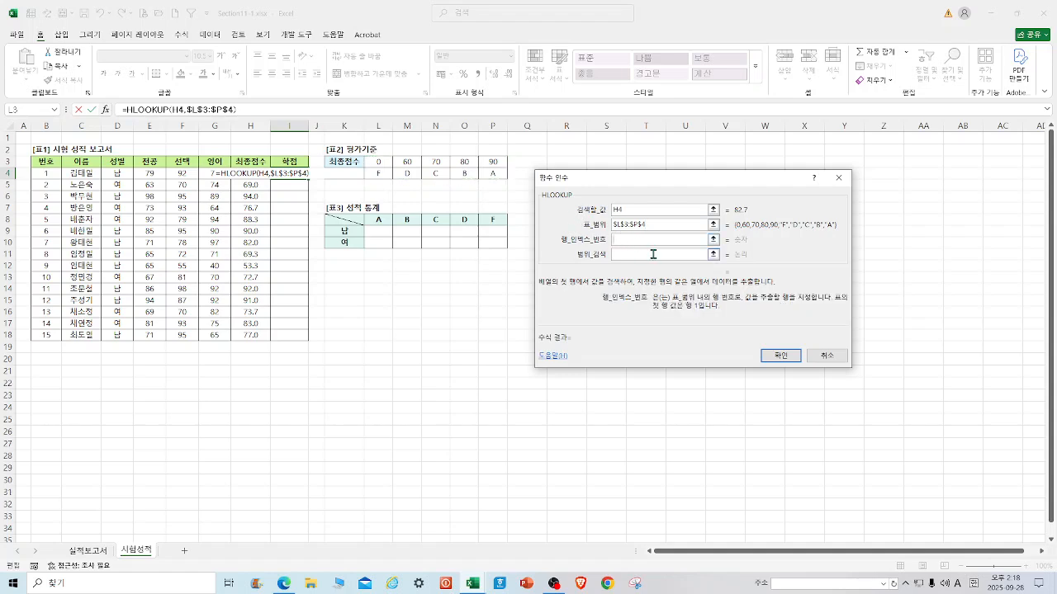
Step: Complete the HLOOKUP in I4 with row index 2 and range lookup 1, and fill it down to I18
{"action": "type", "text": "2"}
{"action": "left_click", "coordinate": [636, 256]}
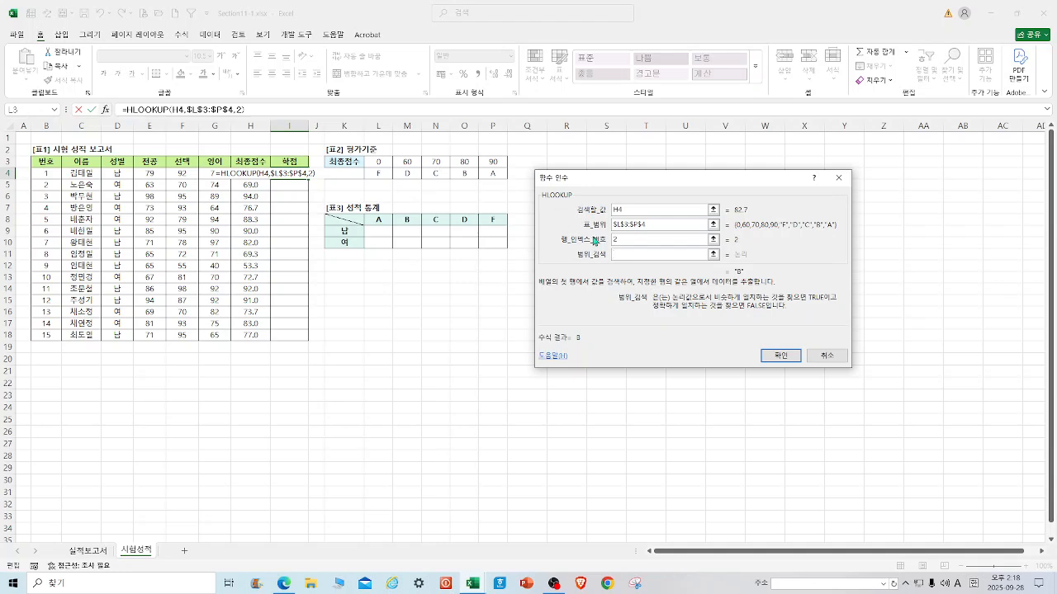
{"action": "type", "text": "1"}
{"action": "left_click", "coordinate": [781, 353]}
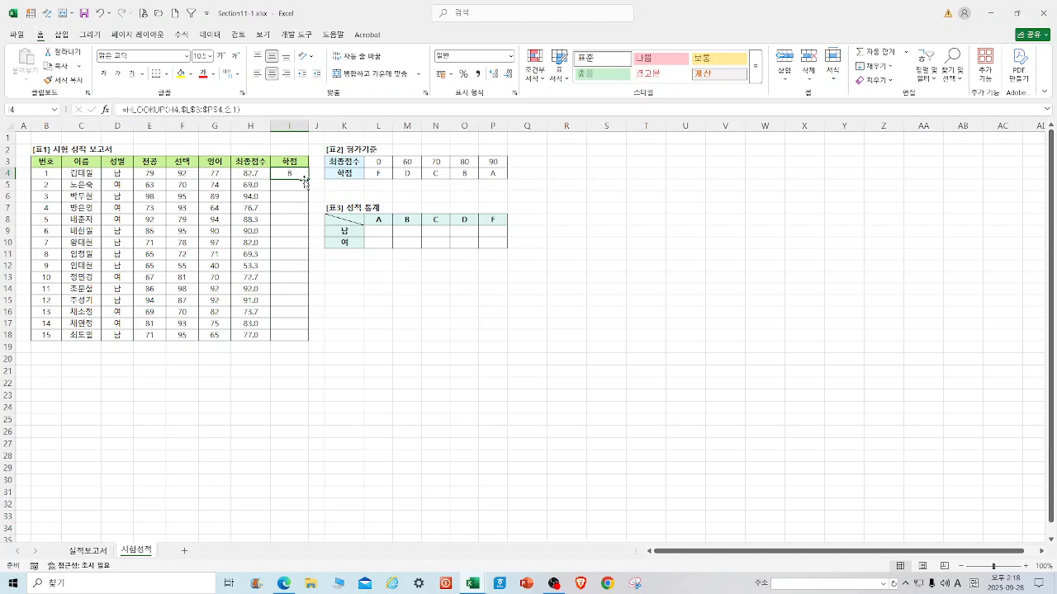
{"action": "left_click_drag", "start_coordinate": [308, 179], "coordinate": [309, 342]}
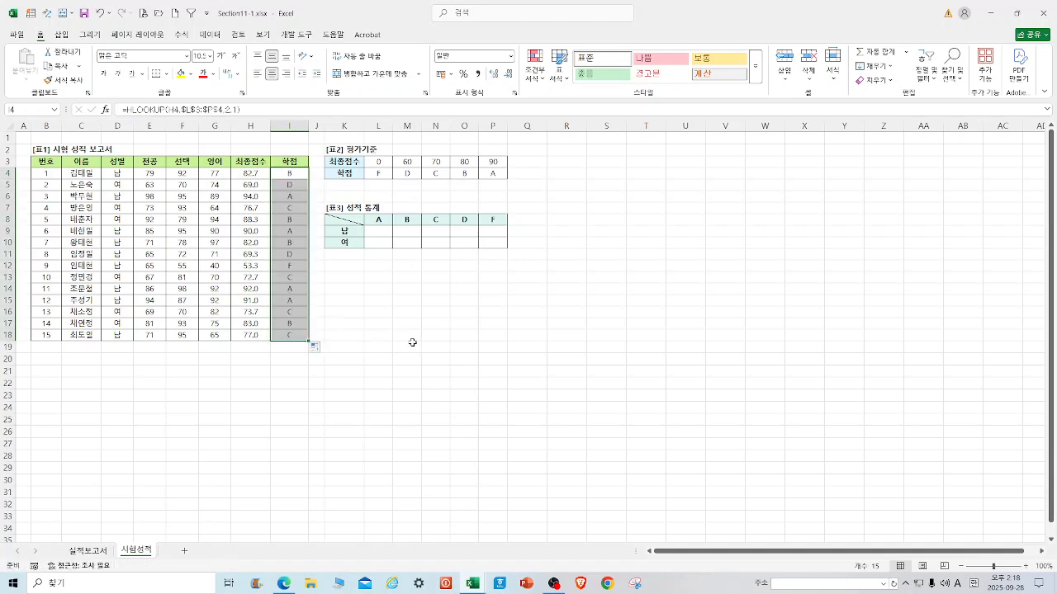
{"action": "left_click", "coordinate": [380, 356]}
{"action": "left_click", "coordinate": [258, 338]}
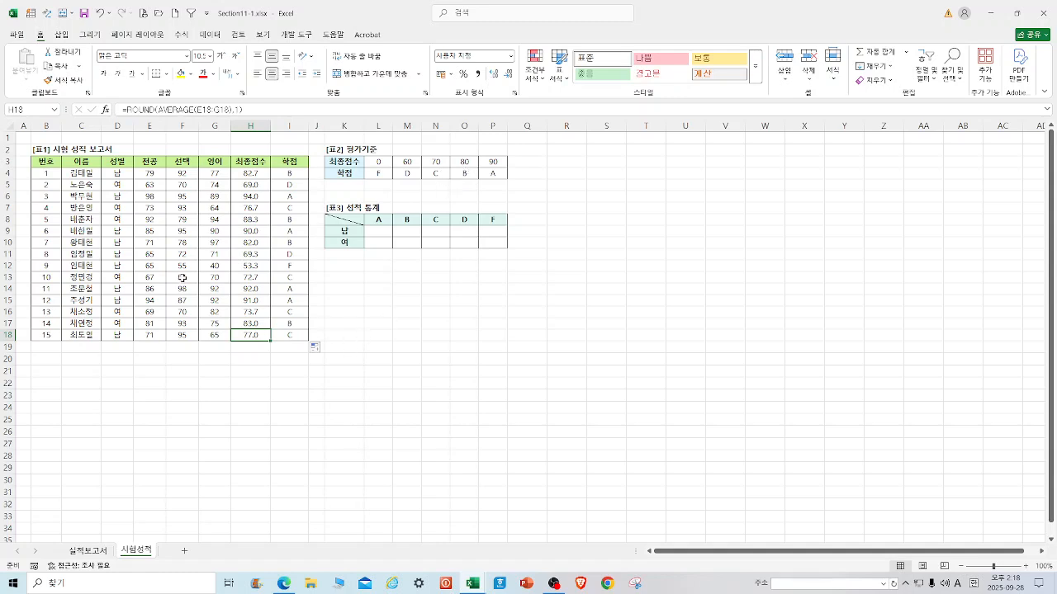
{"action": "left_click", "coordinate": [442, 394]}
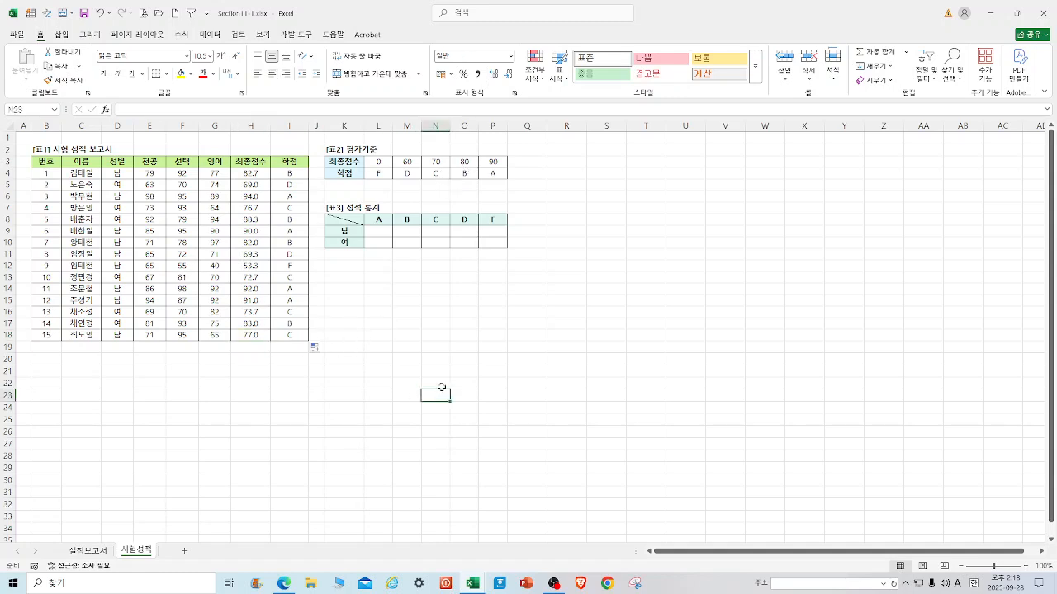
{"action": "left_click_drag", "start_coordinate": [379, 230], "coordinate": [490, 241]}
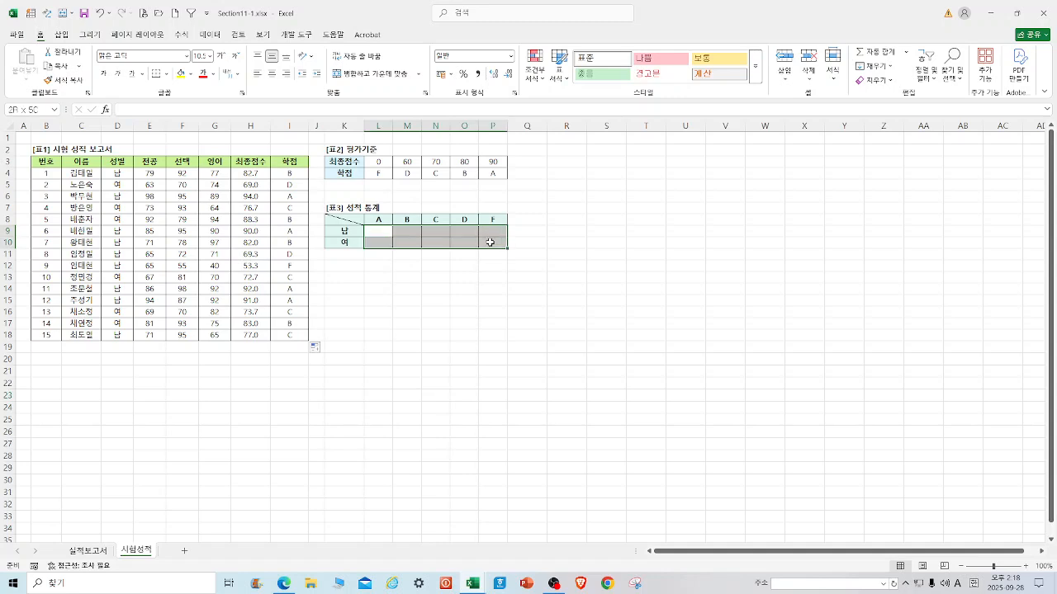
{"action": "left_click", "coordinate": [549, 273]}
{"action": "left_click", "coordinate": [326, 233]}
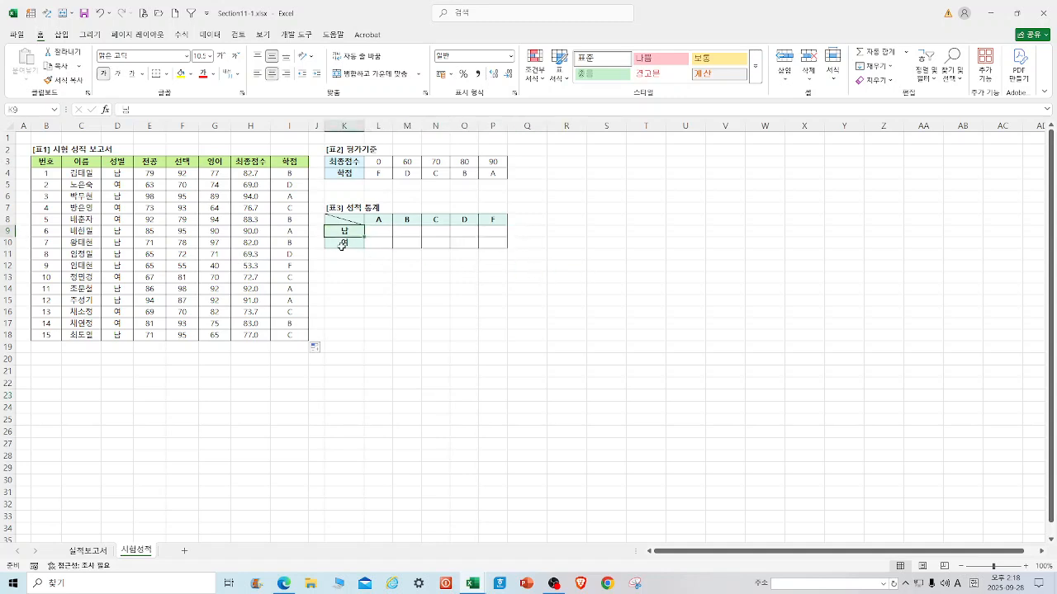
Step: Try an HLOOKUP formula in cell L9 with D4 as the lookup value and D4:I18 as the table range
{"action": "left_click", "coordinate": [379, 233]}
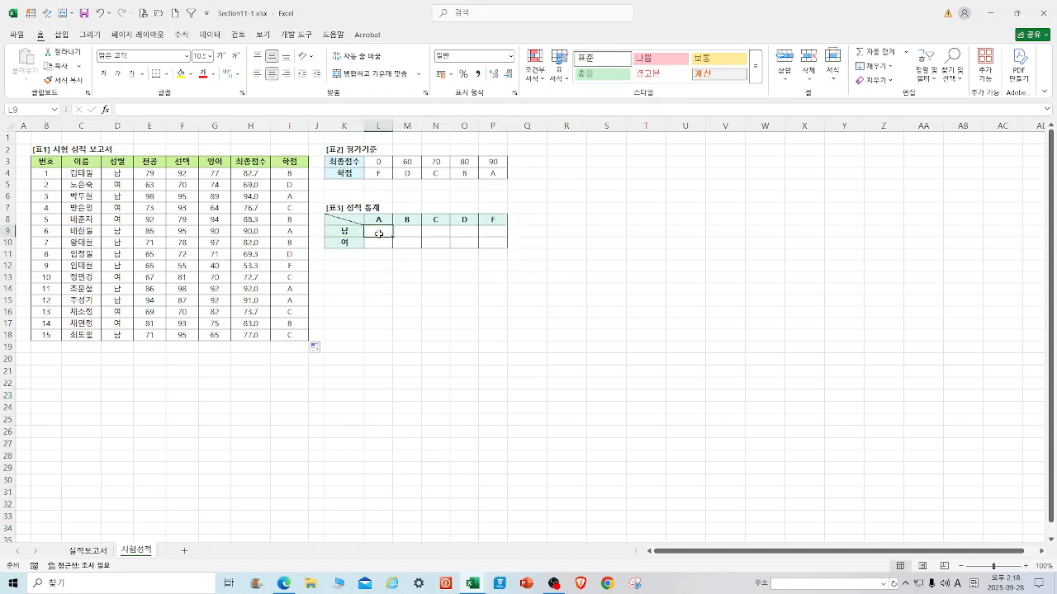
{"action": "type", "text": "=HLOOKUP("}
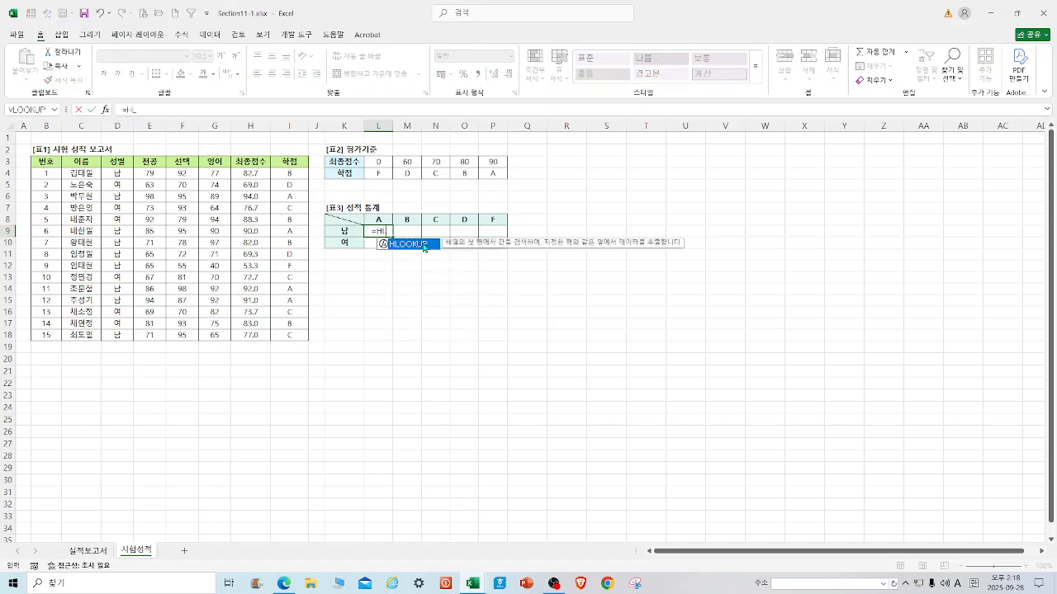
{"action": "double_click", "coordinate": [420, 243]}
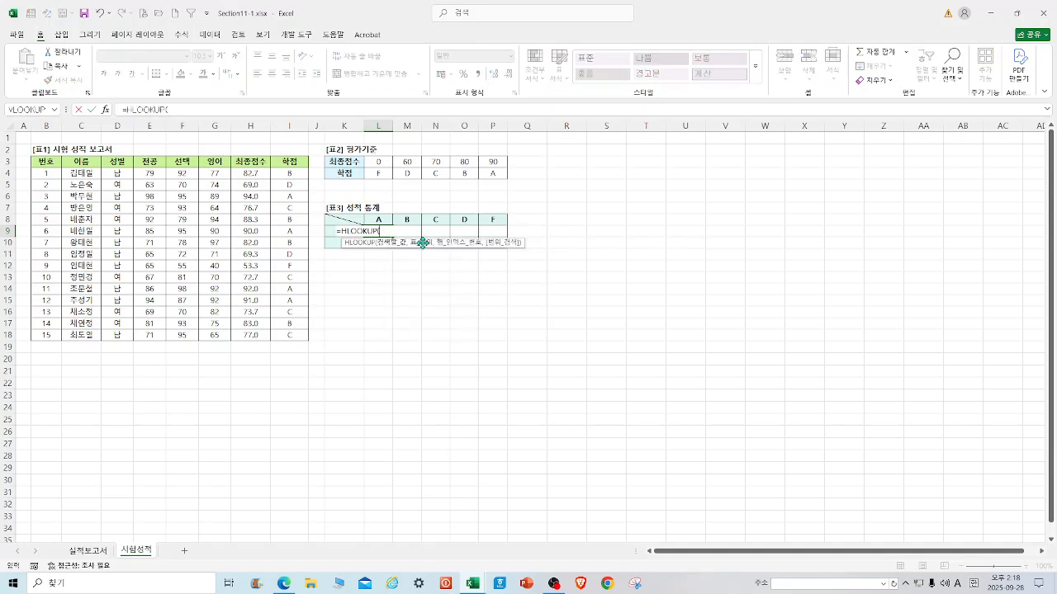
{"action": "left_click", "coordinate": [105, 109]}
{"action": "left_click_drag", "start_coordinate": [698, 191], "coordinate": [618, 208]}
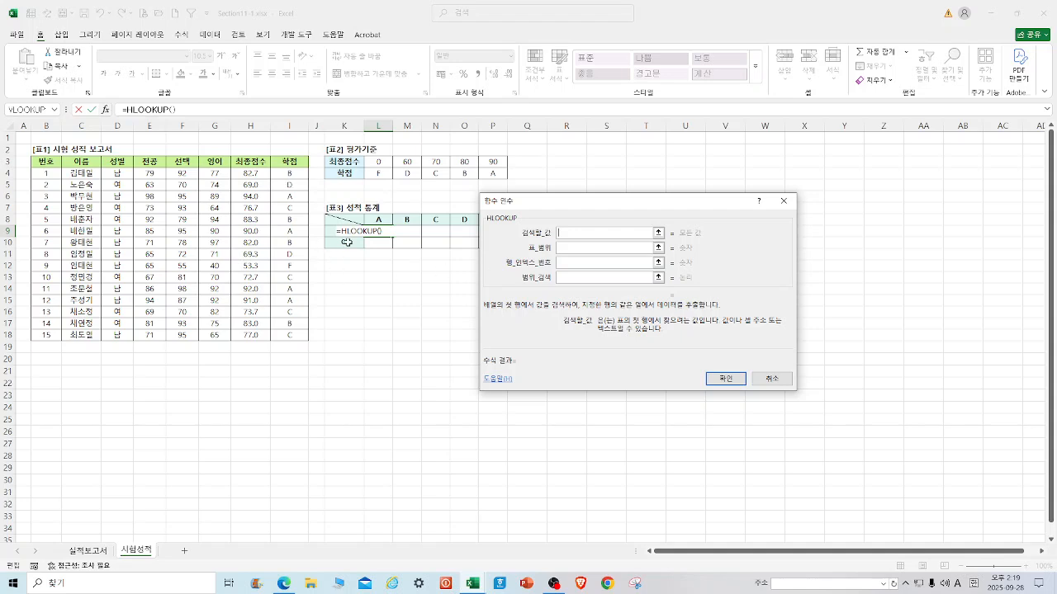
{"action": "left_click", "coordinate": [115, 175]}
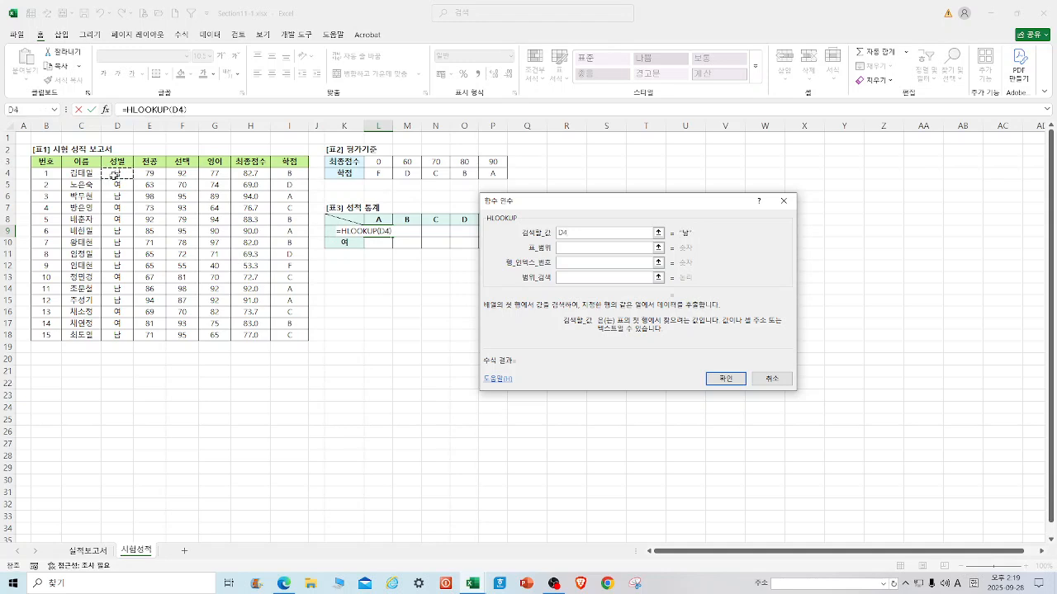
{"action": "left_click", "coordinate": [569, 249]}
{"action": "left_click", "coordinate": [374, 231]}
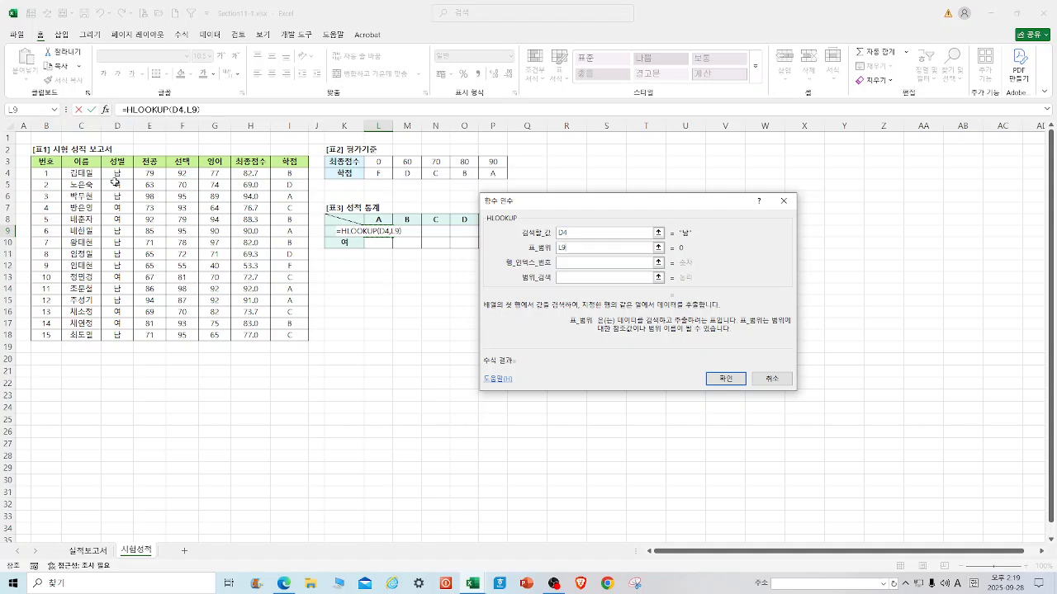
{"action": "left_click_drag", "start_coordinate": [581, 247], "coordinate": [513, 254]}
{"action": "key", "text": "BackSpace"}
{"action": "left_click_drag", "start_coordinate": [114, 176], "coordinate": [299, 335]}
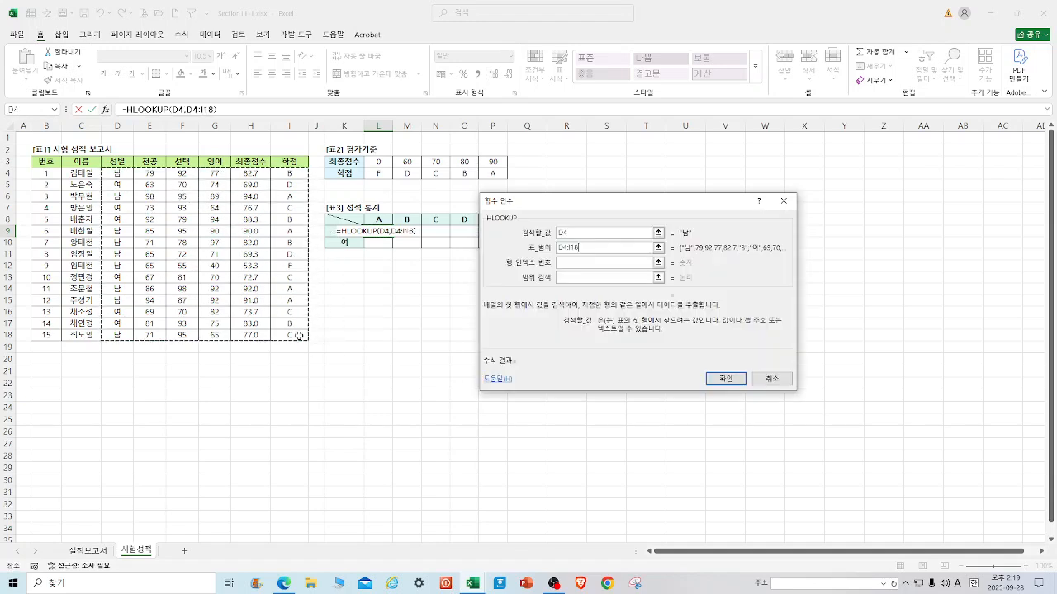
Step: Finish the trial HLOOKUP in L9 with row index 2 and range lookup 0, and clear the cell
{"action": "left_click", "coordinate": [580, 265]}
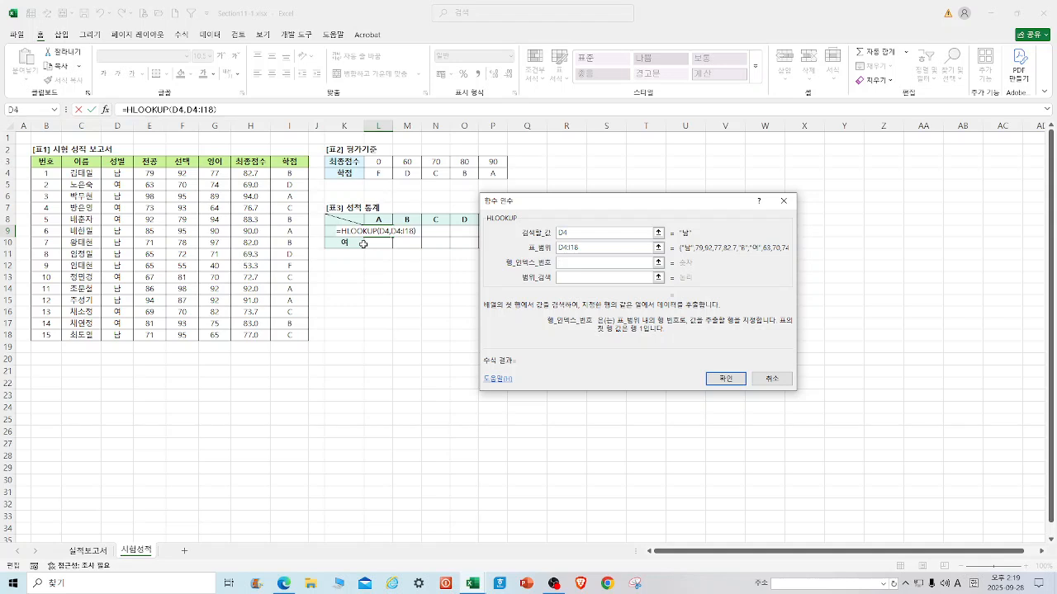
{"action": "type", "text": "2"}
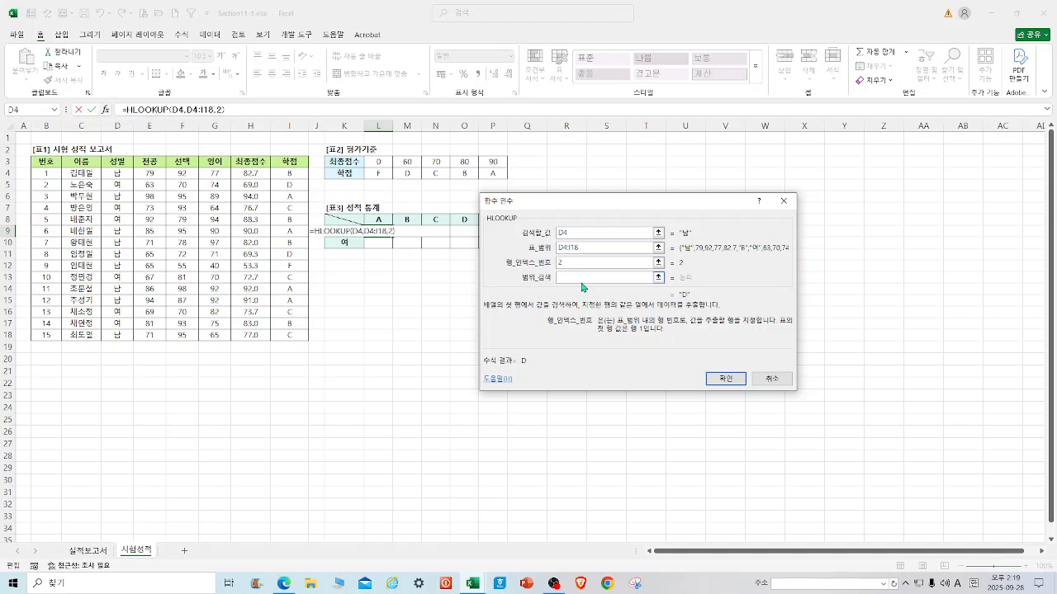
{"action": "left_click", "coordinate": [578, 281]}
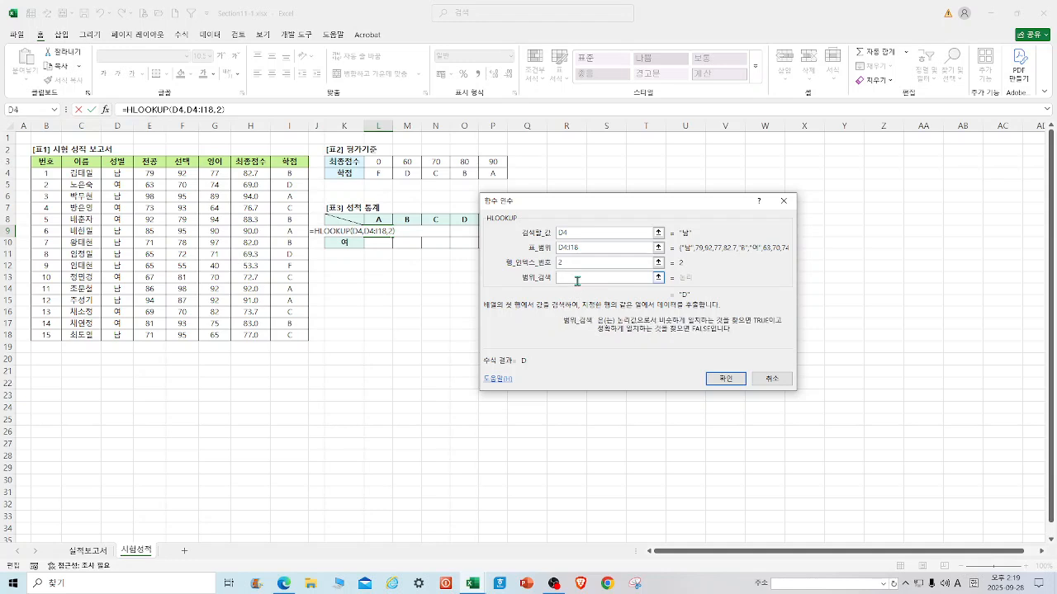
{"action": "type", "text": "0"}
{"action": "left_click", "coordinate": [725, 378]}
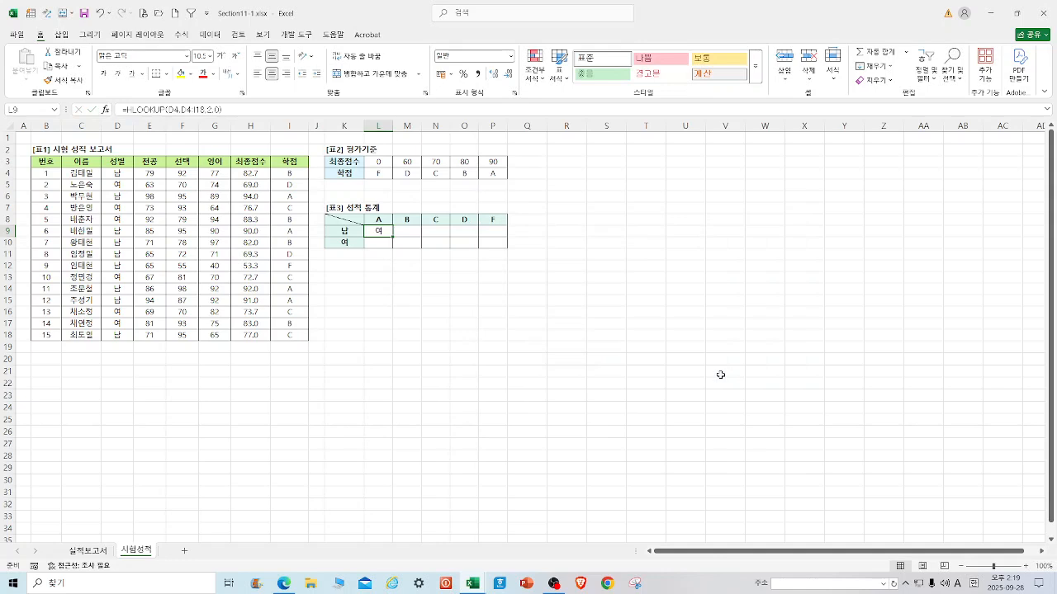
{"action": "key", "text": "Delete"}
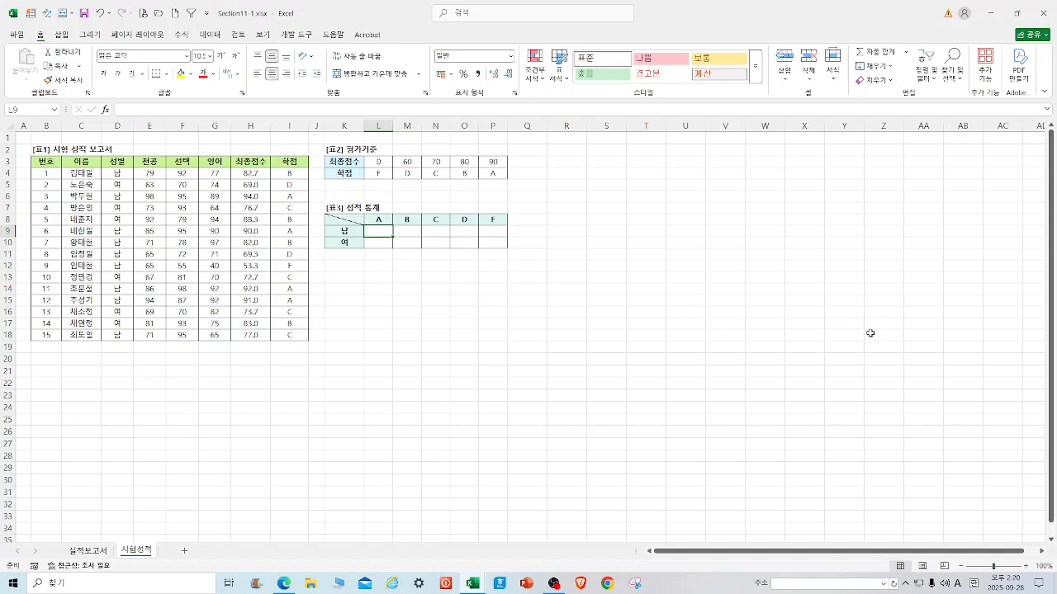
Step: Start a COUNTIFS formula in L9 with D4:D18 as the first criteria range and K9 as its criterion
{"action": "type", "text": "="}
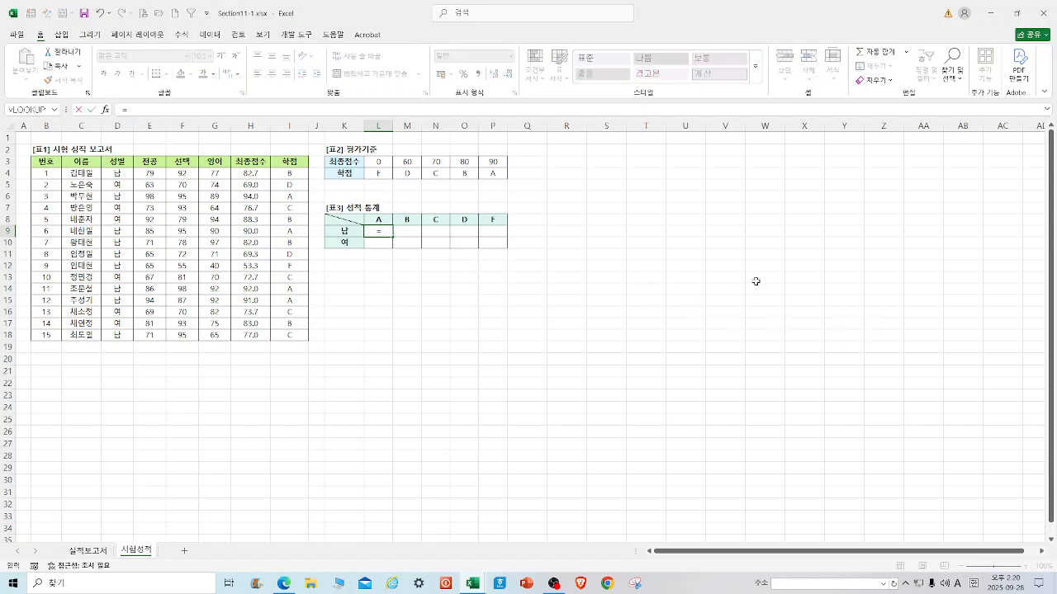
{"action": "type", "text": "COUN"}
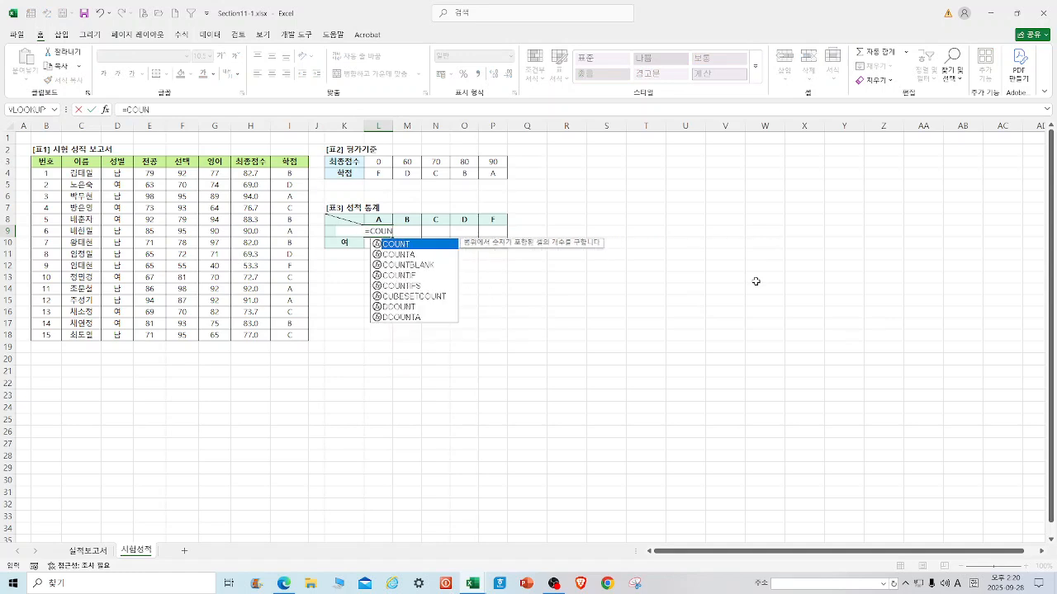
{"action": "double_click", "coordinate": [415, 285]}
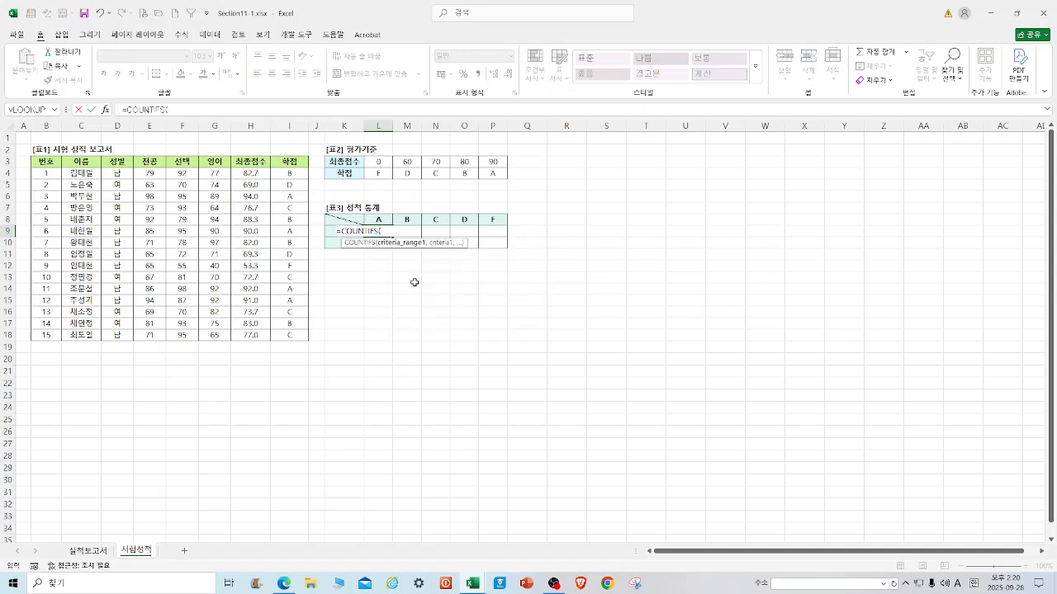
{"action": "left_click", "coordinate": [105, 109]}
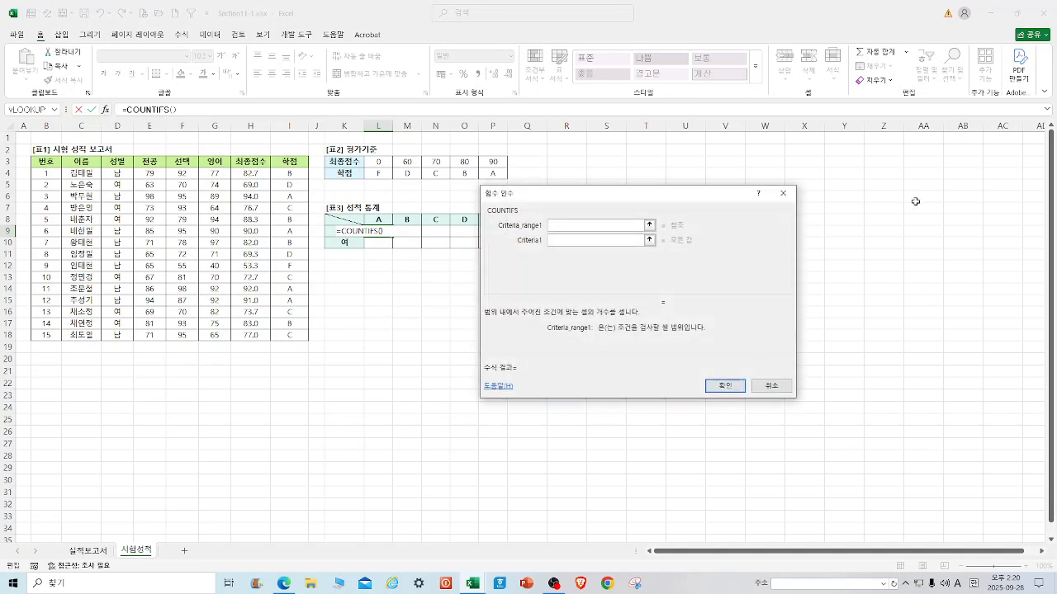
{"action": "left_click_drag", "start_coordinate": [585, 203], "coordinate": [515, 217]}
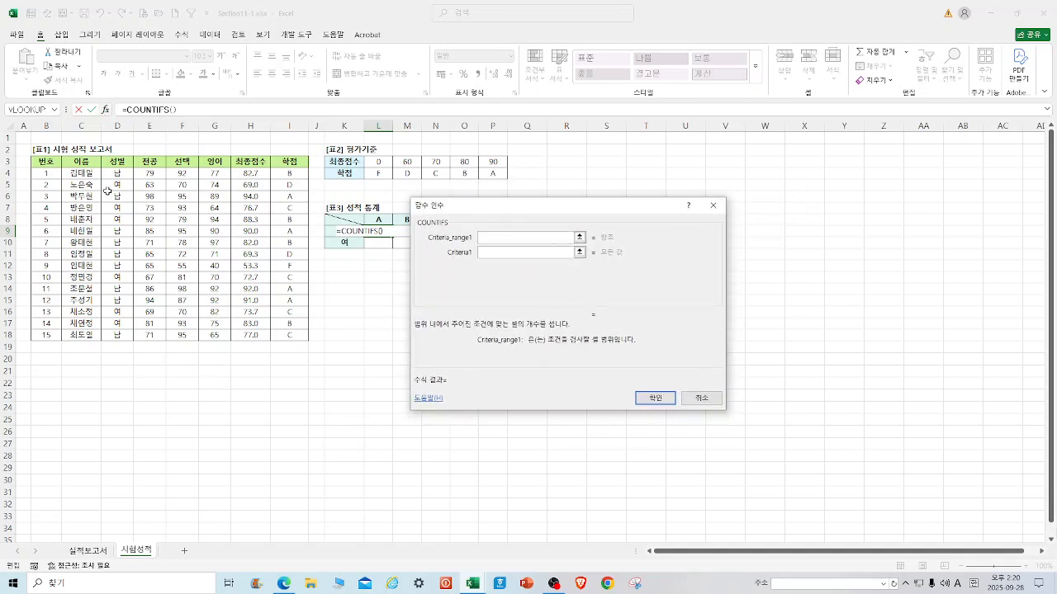
{"action": "left_click_drag", "start_coordinate": [117, 174], "coordinate": [115, 335]}
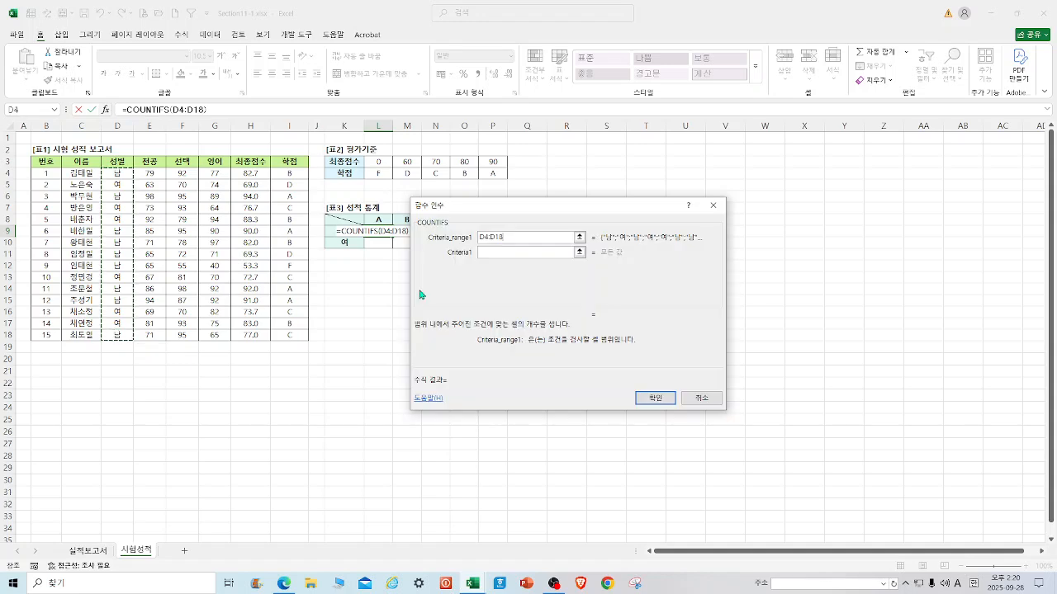
{"action": "left_click", "coordinate": [488, 252]}
{"action": "left_click", "coordinate": [341, 233]}
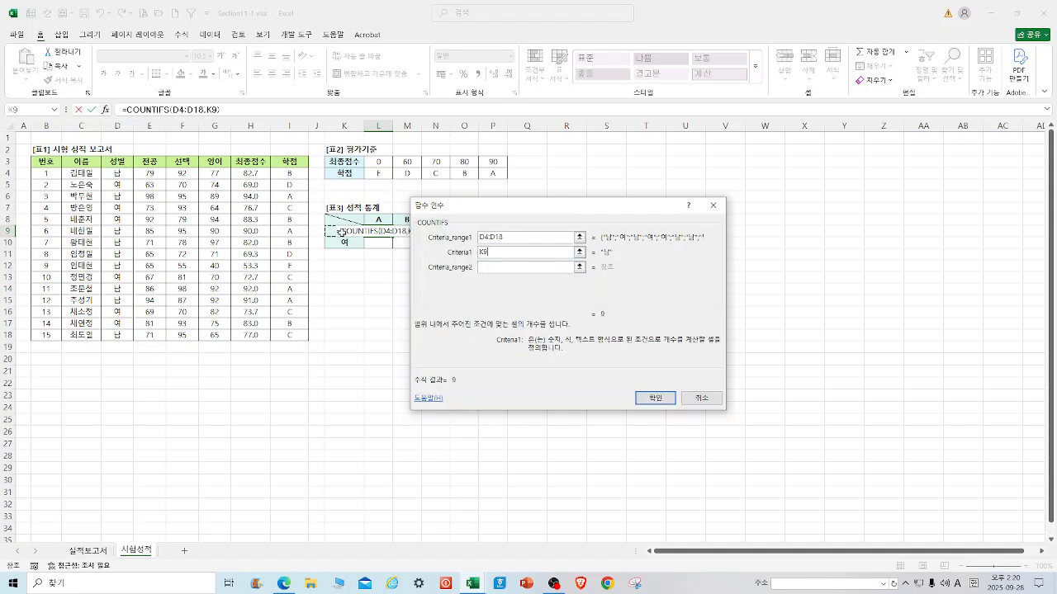
Step: Try I4:I18 as the second COUNTIFS criteria range and clear it again
{"action": "left_click", "coordinate": [492, 267]}
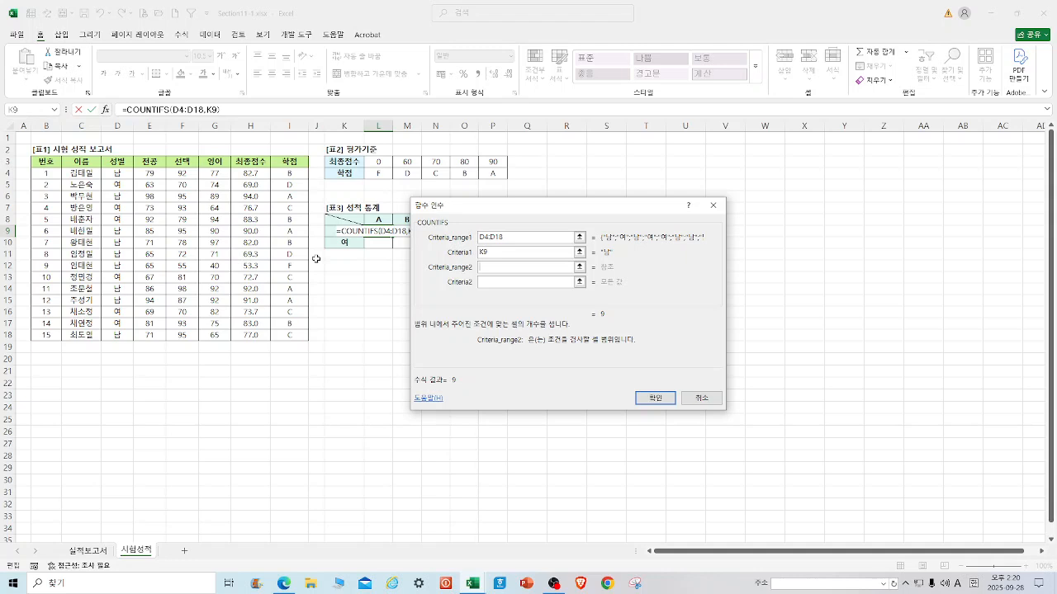
{"action": "left_click_drag", "start_coordinate": [291, 173], "coordinate": [293, 335]}
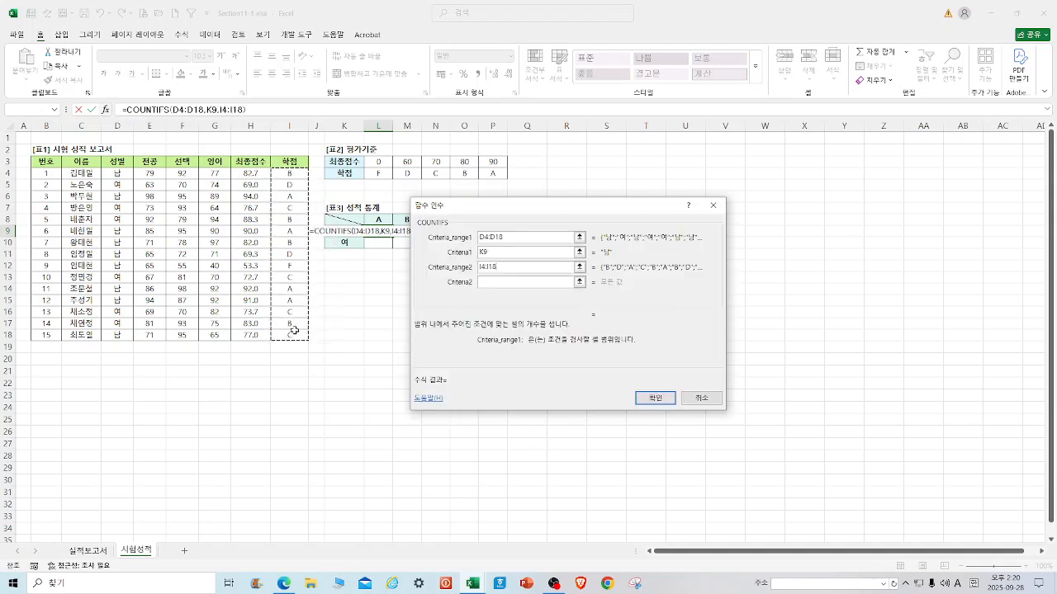
{"action": "left_click", "coordinate": [498, 284]}
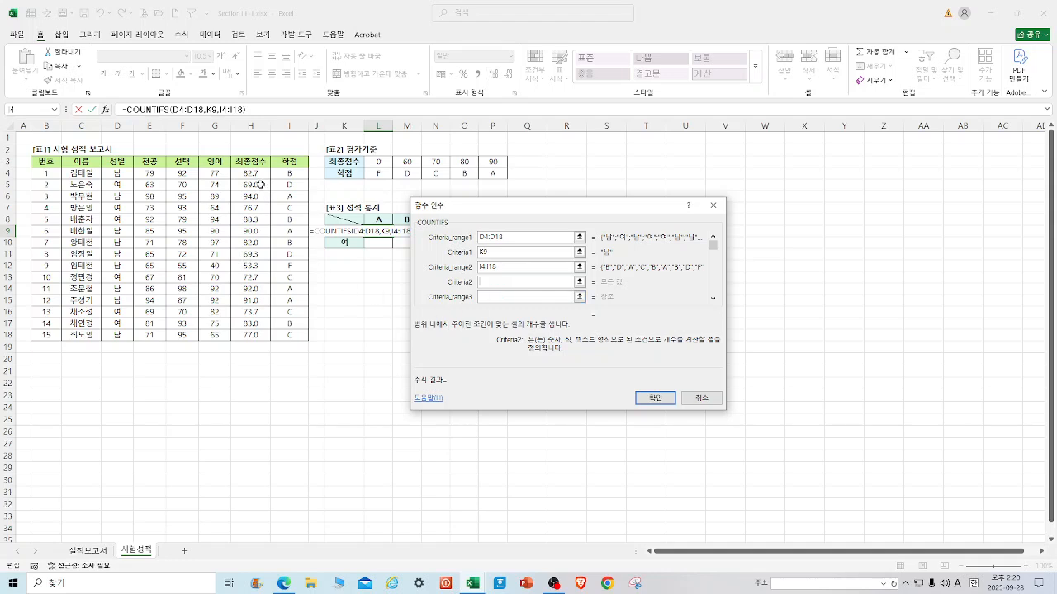
{"action": "left_click", "coordinate": [508, 266]}
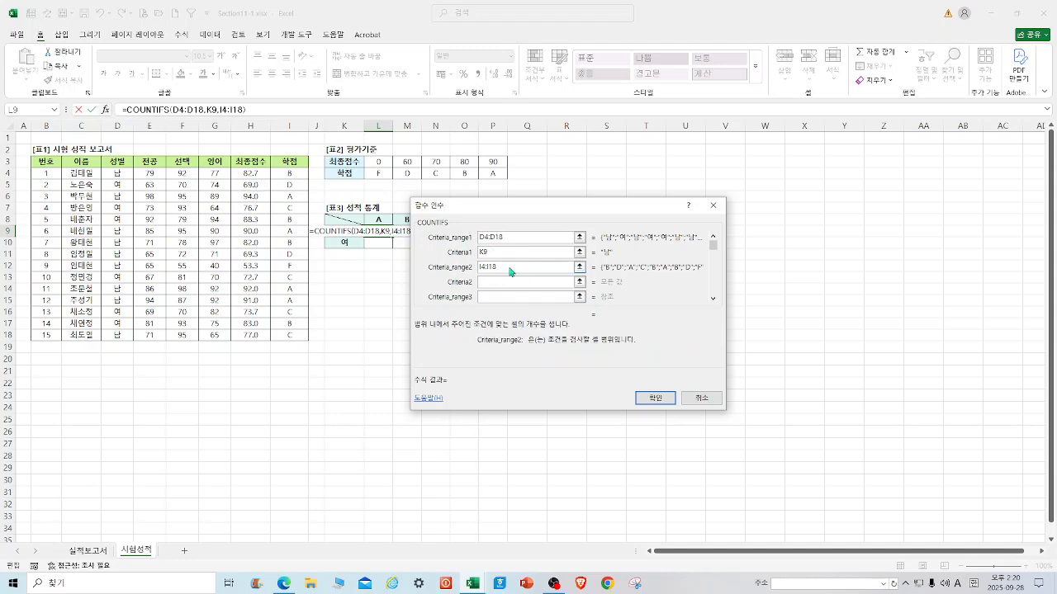
{"action": "left_click_drag", "start_coordinate": [498, 266], "coordinate": [451, 262]}
{"action": "key", "text": "BackSpace"}
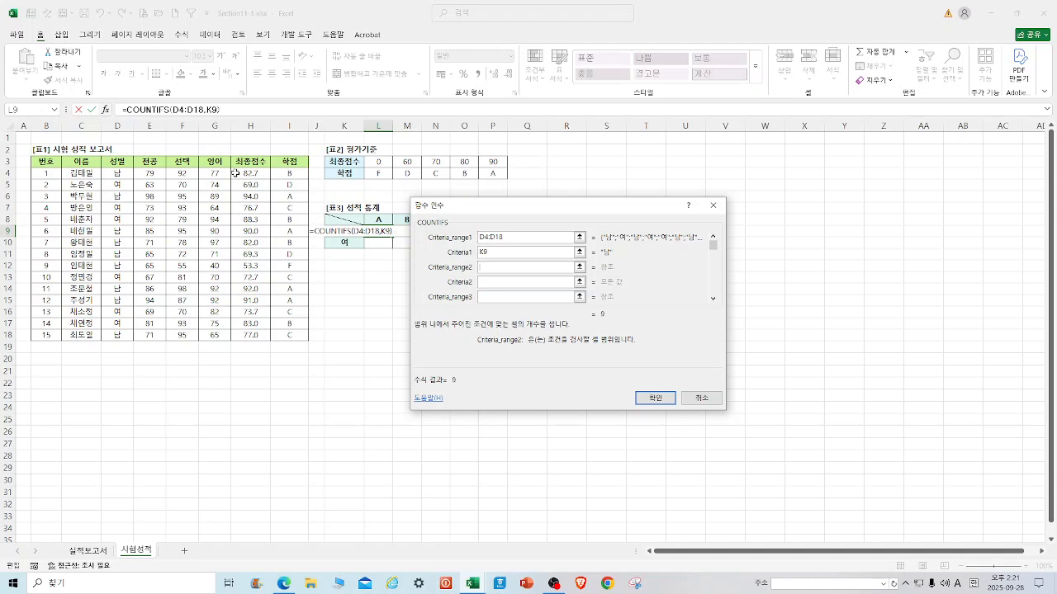
Step: Set the second COUNTIFS criteria range to H4:H18 with L8 as its criterion, and enter the formula in L9
{"action": "left_click_drag", "start_coordinate": [235, 173], "coordinate": [250, 335]}
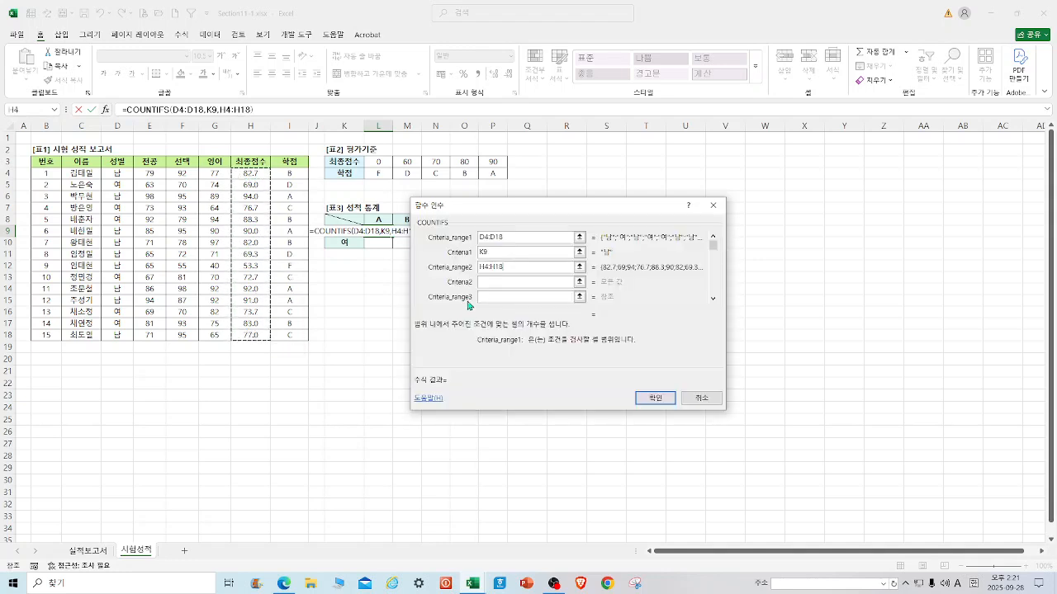
{"action": "left_click", "coordinate": [497, 280]}
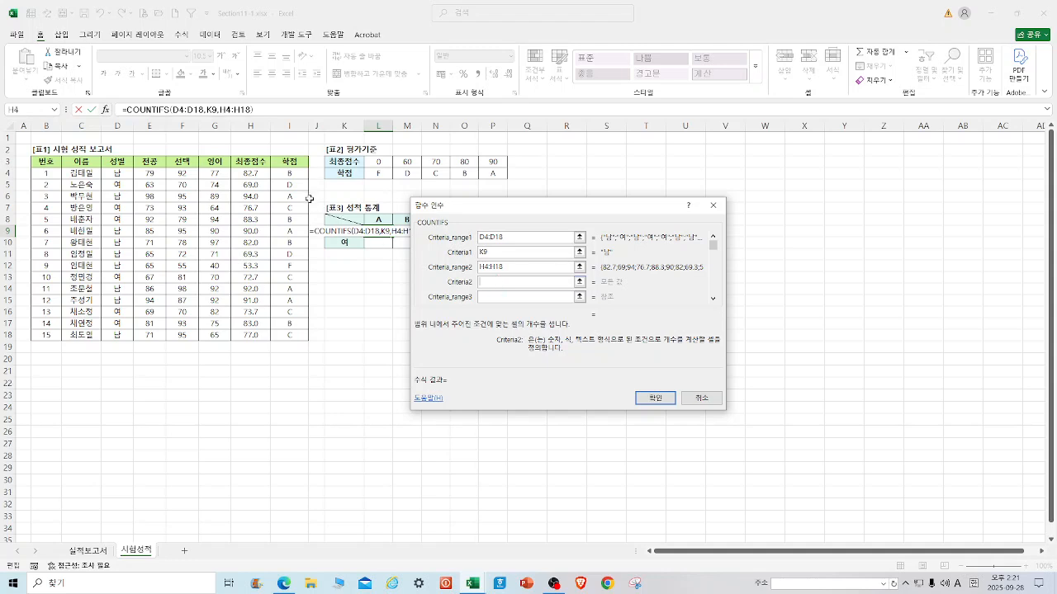
{"action": "left_click_drag", "start_coordinate": [486, 214], "coordinate": [569, 216]}
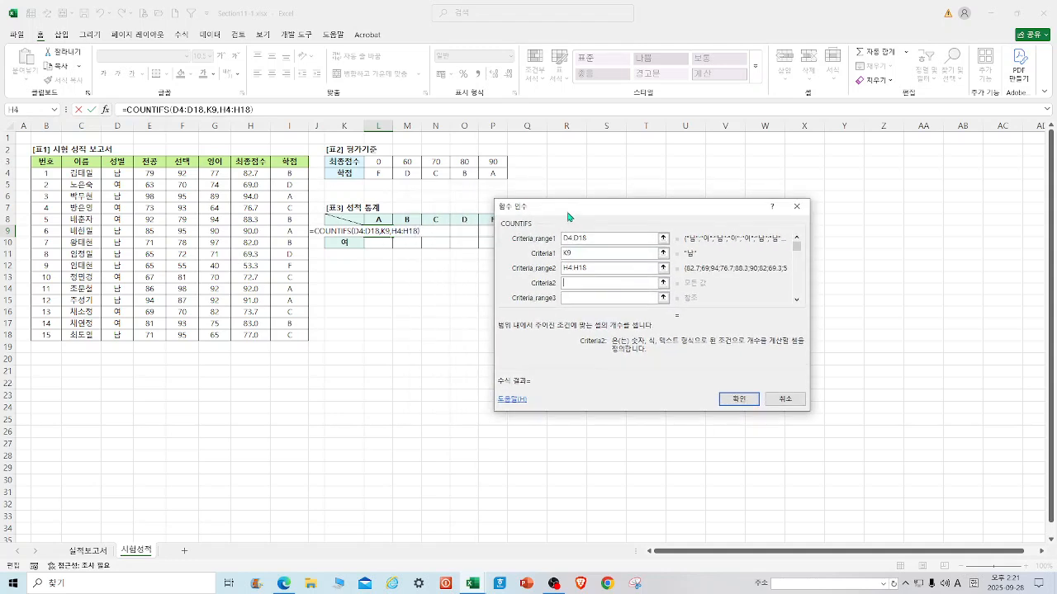
{"action": "left_click", "coordinate": [378, 230]}
{"action": "left_click", "coordinate": [747, 400]}
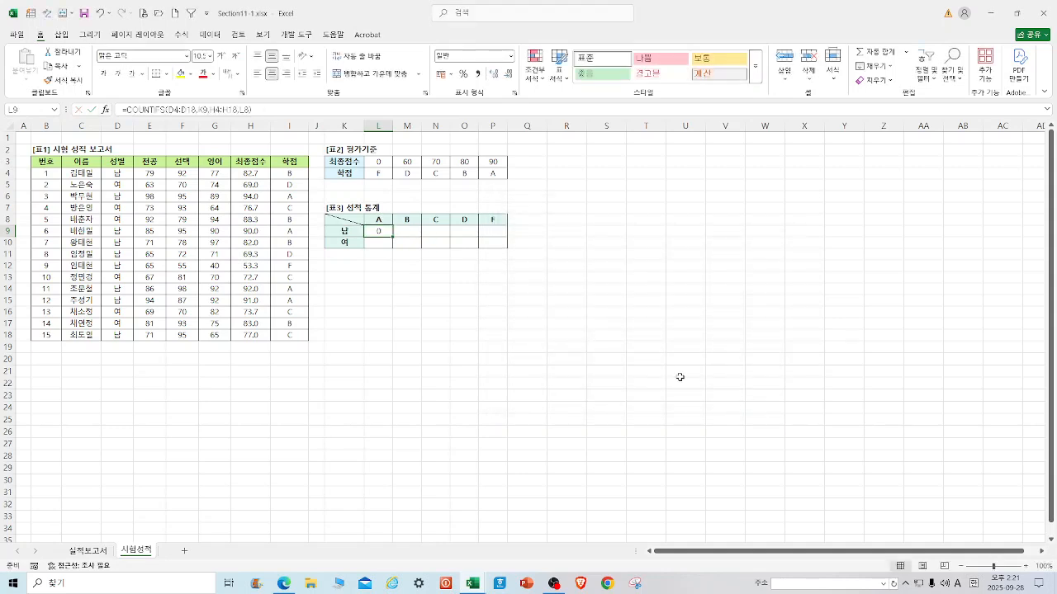
Step: Try copying the L9 formula across to P9, and clear L9:P9 again
{"action": "left_click_drag", "start_coordinate": [393, 237], "coordinate": [505, 236]}
{"action": "left_click", "coordinate": [388, 233]}
{"action": "left_click_drag", "start_coordinate": [387, 234], "coordinate": [503, 235]}
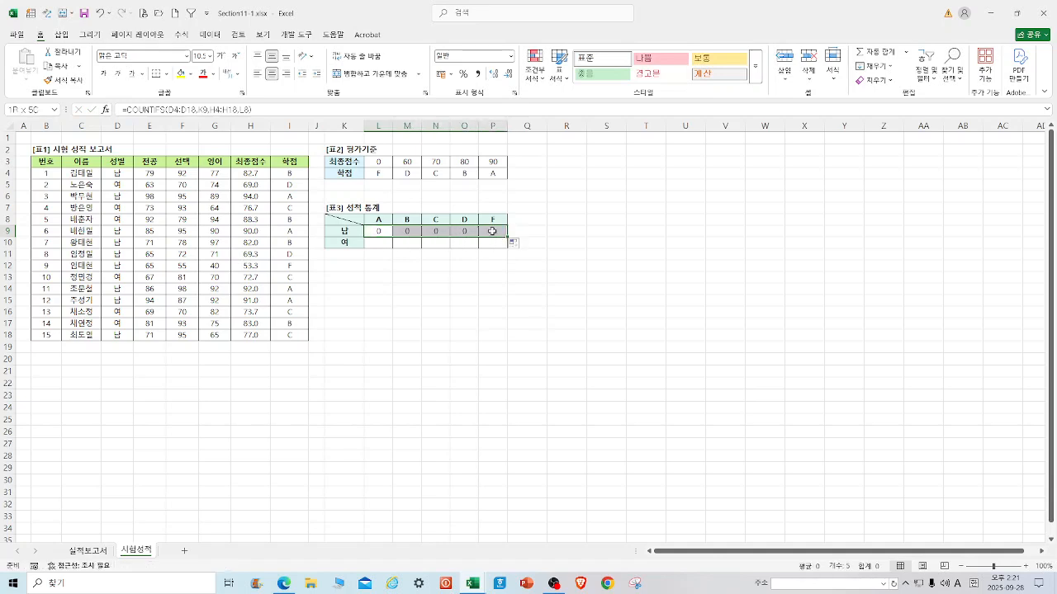
{"action": "key", "text": "Delete"}
{"action": "left_click", "coordinate": [593, 274]}
Step: Start a new COUNTIFS formula in L9 with D4:D18 as the first criteria range and K9 as its criterion
{"action": "left_click", "coordinate": [378, 232]}
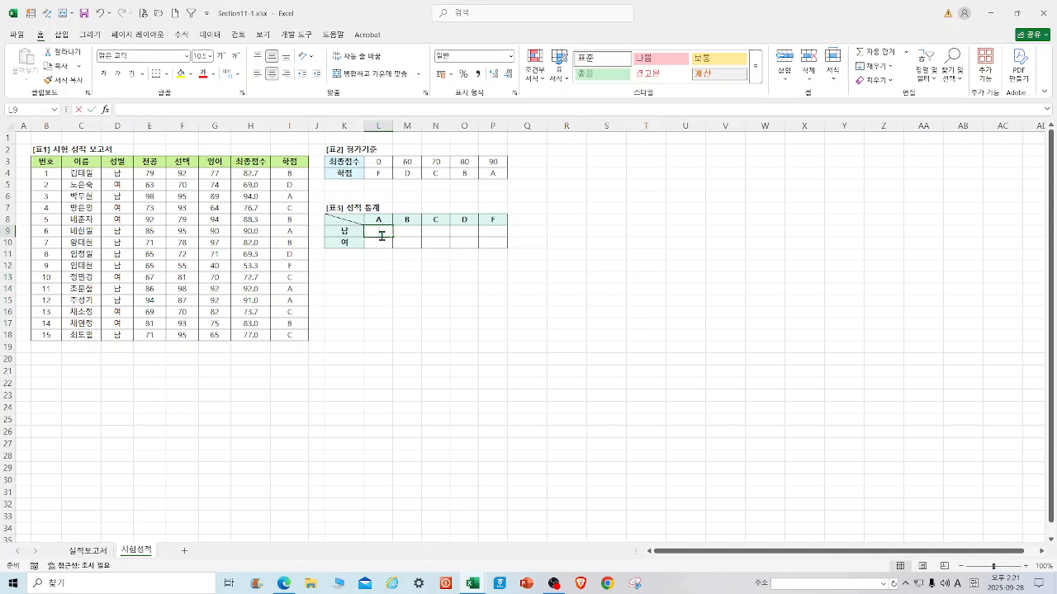
{"action": "type", "text": "=COU"}
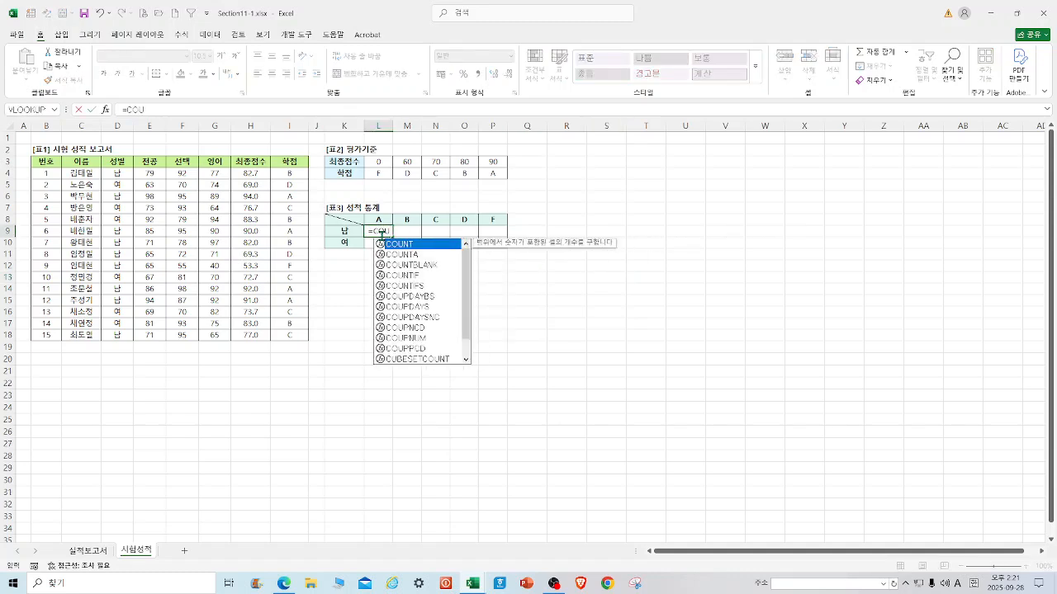
{"action": "double_click", "coordinate": [419, 286]}
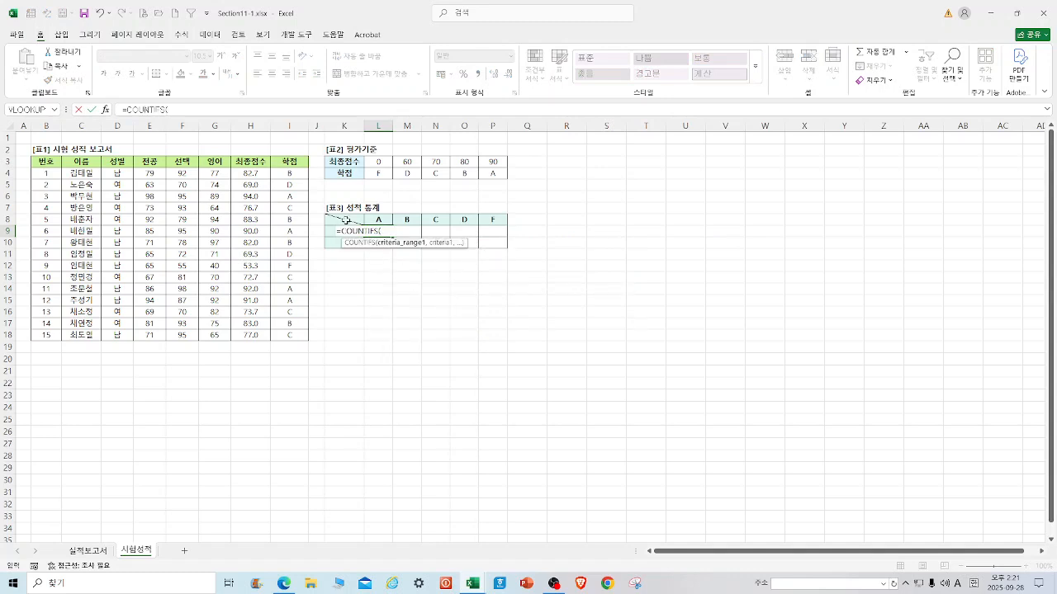
{"action": "left_click", "coordinate": [107, 111]}
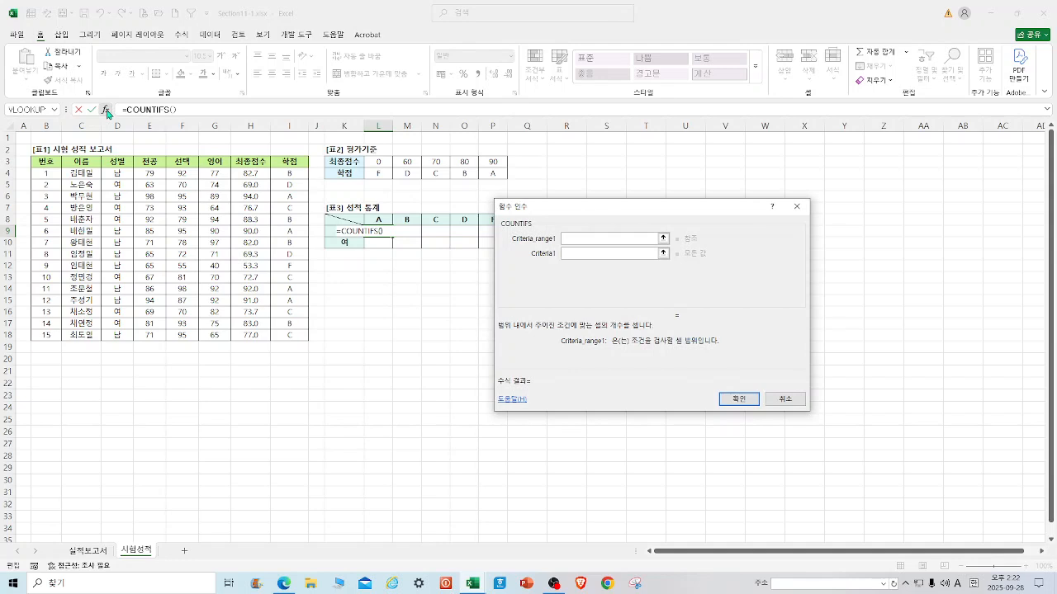
{"action": "left_click_drag", "start_coordinate": [120, 175], "coordinate": [119, 336]}
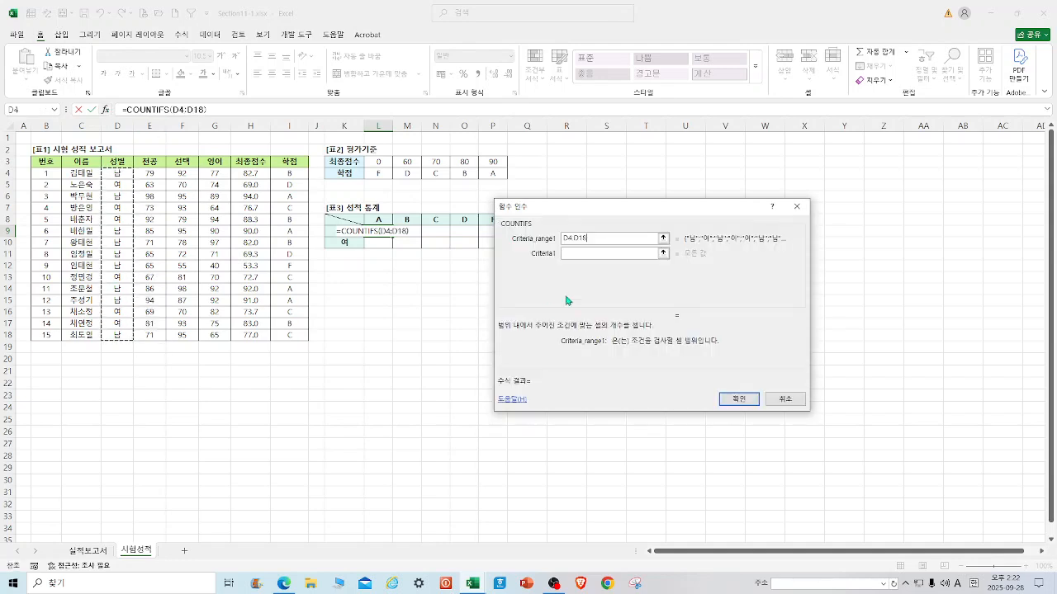
{"action": "left_click", "coordinate": [588, 254]}
{"action": "type", "text": "남"}
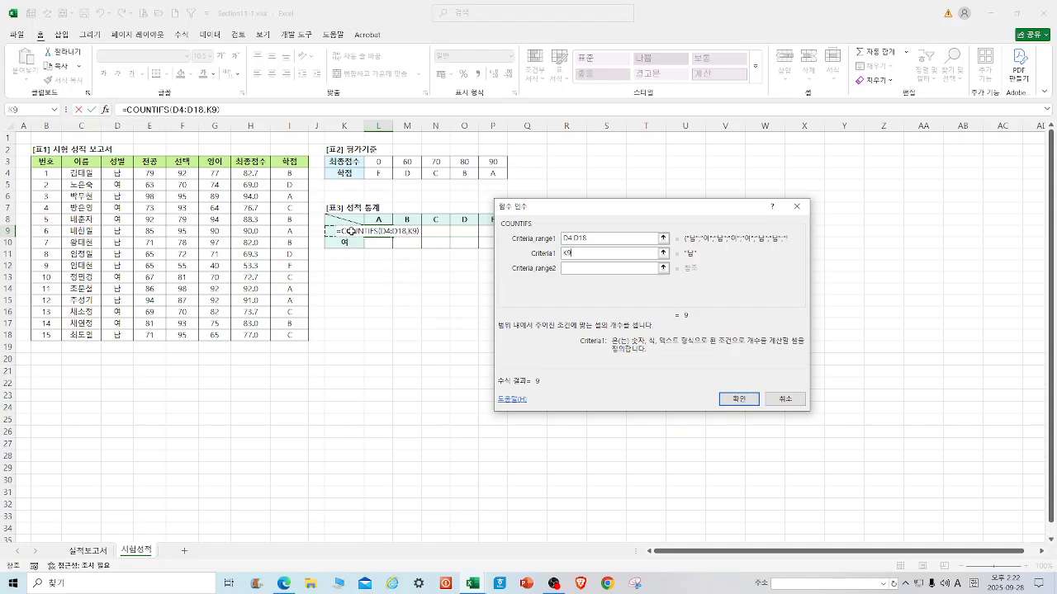
Step: Set the second COUNTIFS criteria range to I4:I18 with L8 as its criterion
{"action": "left_click", "coordinate": [599, 269]}
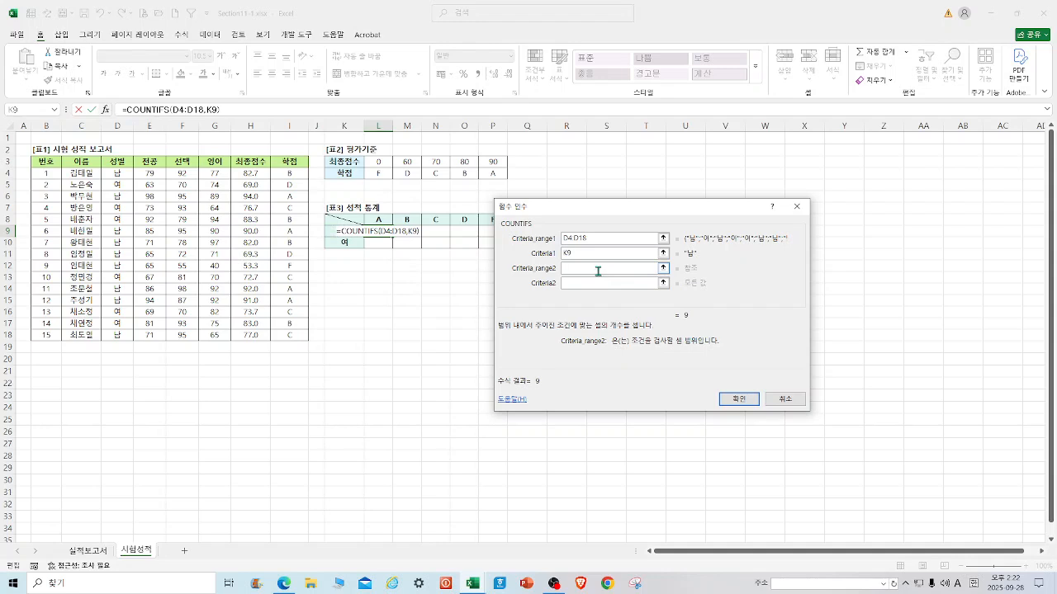
{"action": "left_click_drag", "start_coordinate": [289, 175], "coordinate": [292, 337]}
{"action": "left_click", "coordinate": [595, 284]}
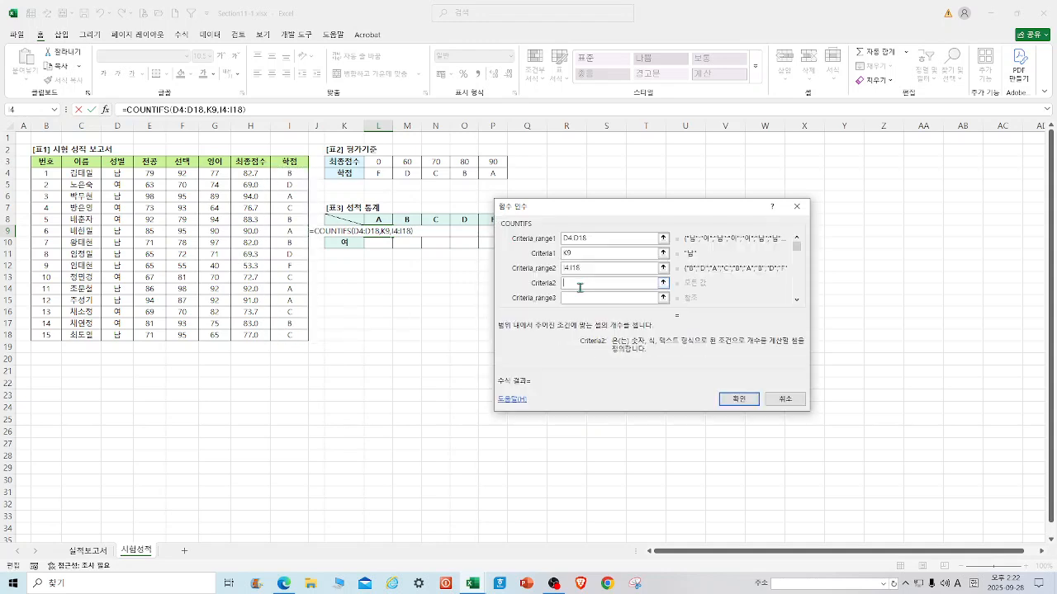
{"action": "left_click", "coordinate": [379, 220]}
Step: Change the criteria to the mixed references $K9 and L$8, and enter the COUNTIFS formula in L9
{"action": "left_click", "coordinate": [578, 254]}
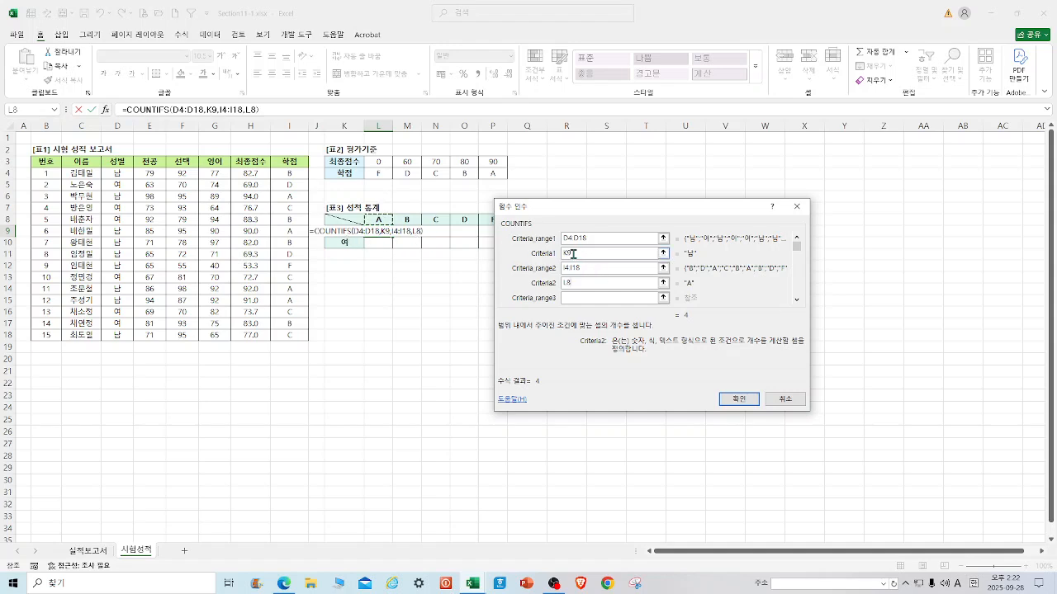
{"action": "left_click_drag", "start_coordinate": [576, 257], "coordinate": [553, 248]}
{"action": "key", "text": "F4"}
{"action": "key", "text": "F4"}
{"action": "key", "text": "F4"}
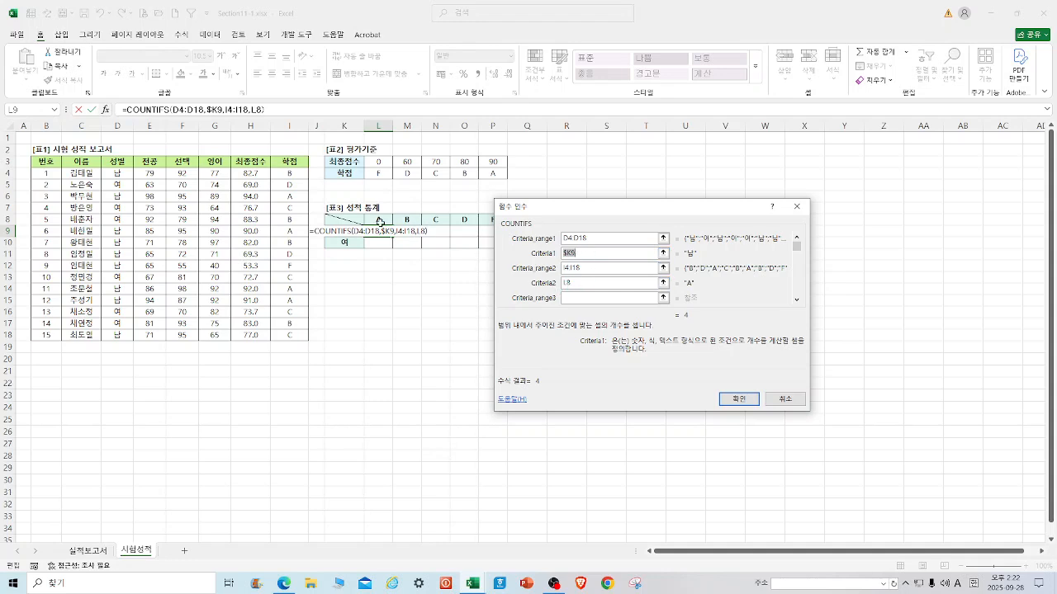
{"action": "left_click", "coordinate": [573, 283]}
{"action": "key", "text": "F4"}
{"action": "key", "text": "F4"}
{"action": "left_click", "coordinate": [739, 399]}
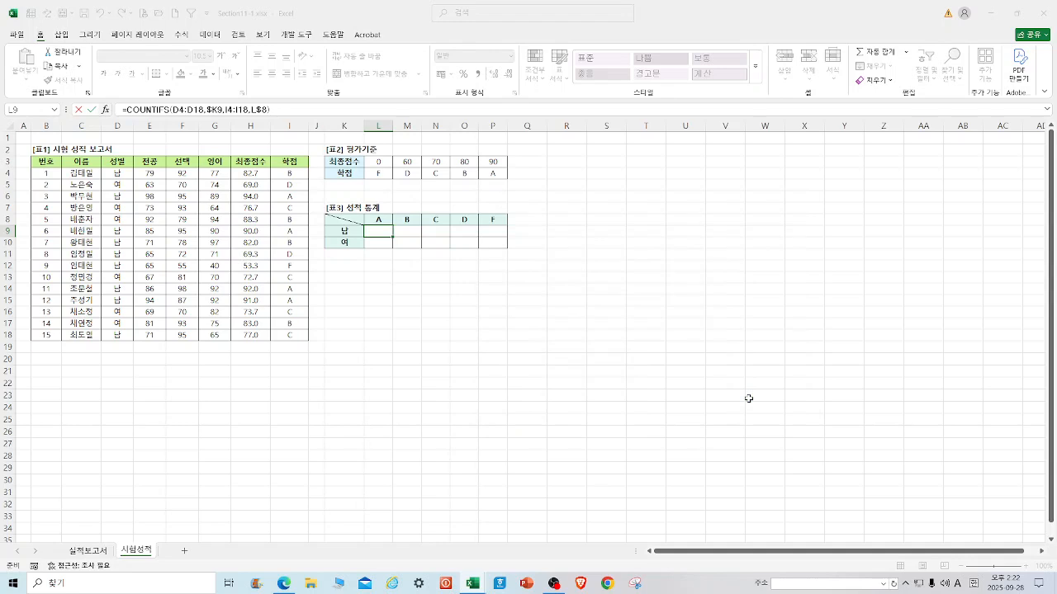
Step: Try copying the L9 formula across to P9 and down to L10, and clear L9:P10
{"action": "left_click_drag", "start_coordinate": [394, 239], "coordinate": [504, 242]}
{"action": "left_click", "coordinate": [388, 230]}
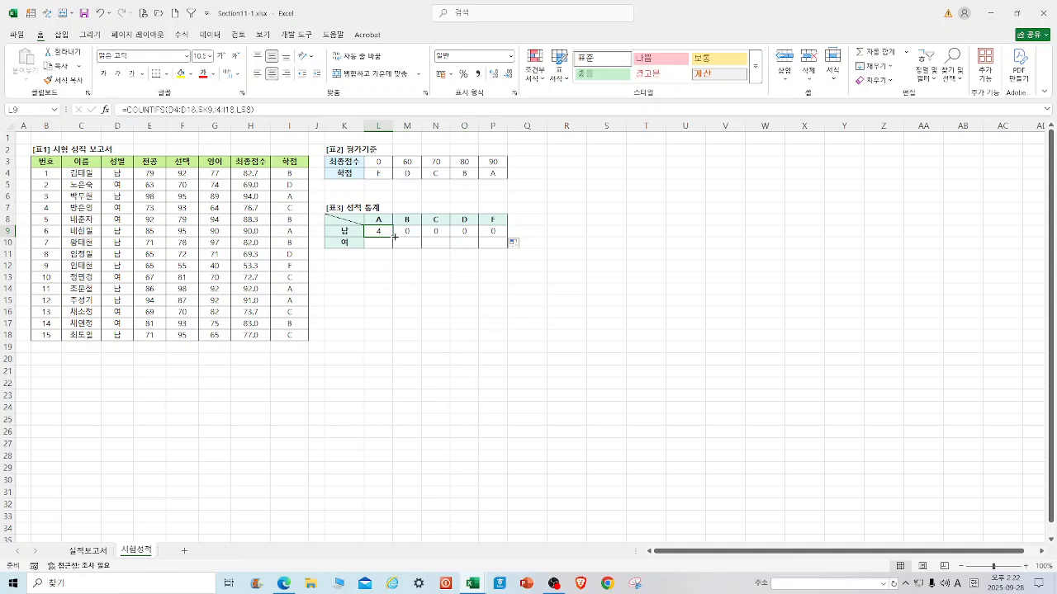
{"action": "left_click_drag", "start_coordinate": [395, 237], "coordinate": [394, 249]}
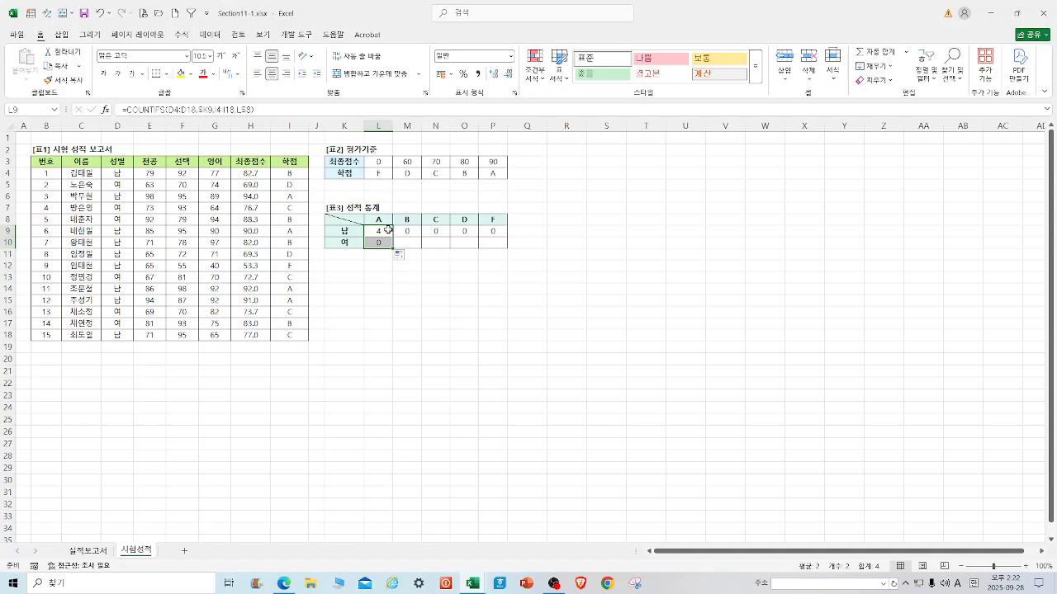
{"action": "left_click", "coordinate": [387, 230]}
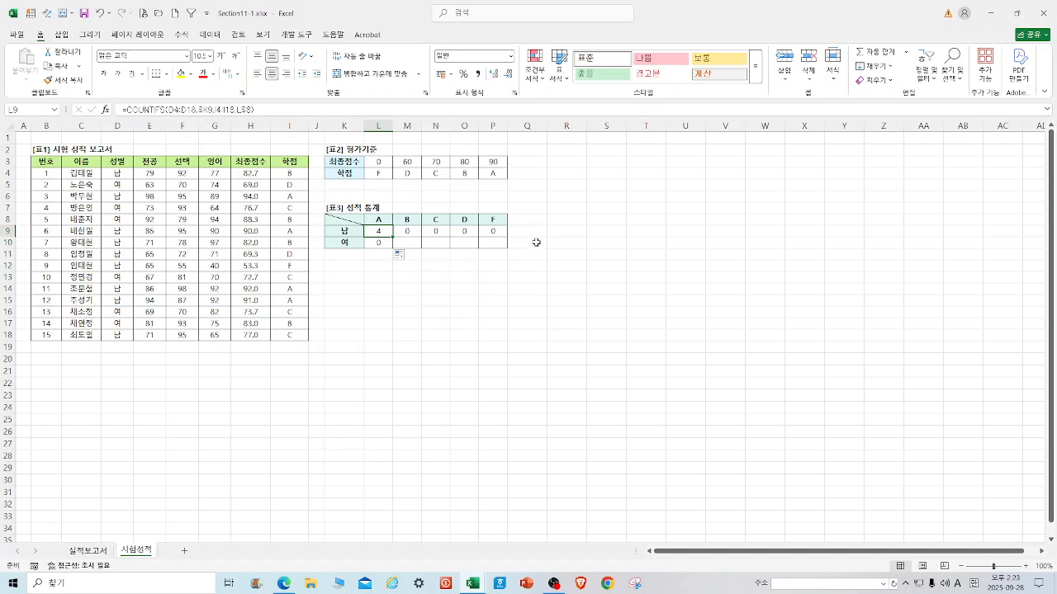
{"action": "left_click_drag", "start_coordinate": [380, 233], "coordinate": [492, 241]}
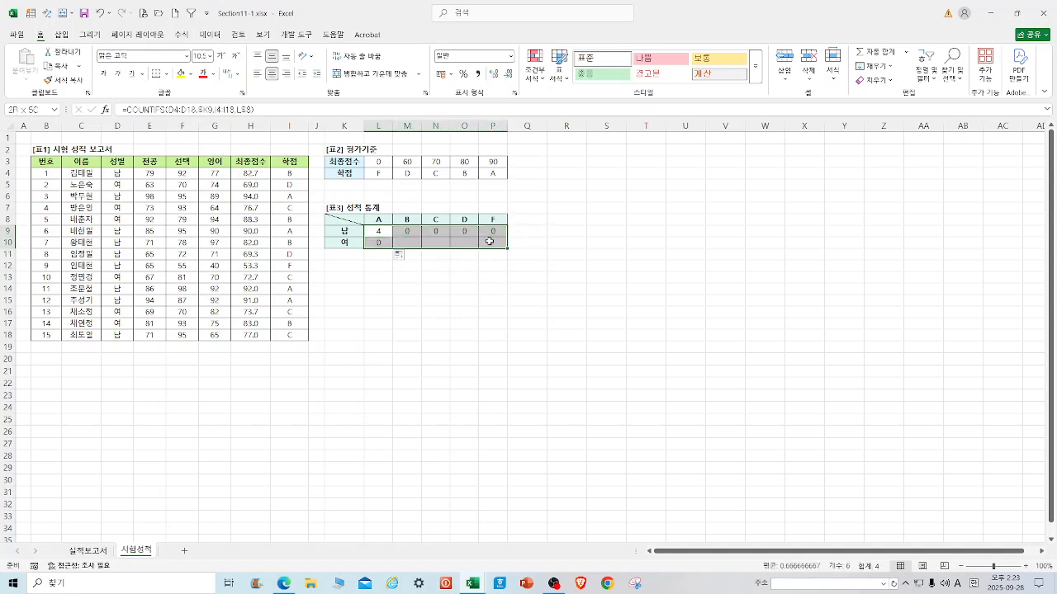
{"action": "key", "text": "Delete"}
Step: Start a COUNTIFS formula in L9 with absolute range $D$4:$D$18 as the first criteria range and K9 as its criterion
{"action": "left_click", "coordinate": [383, 233]}
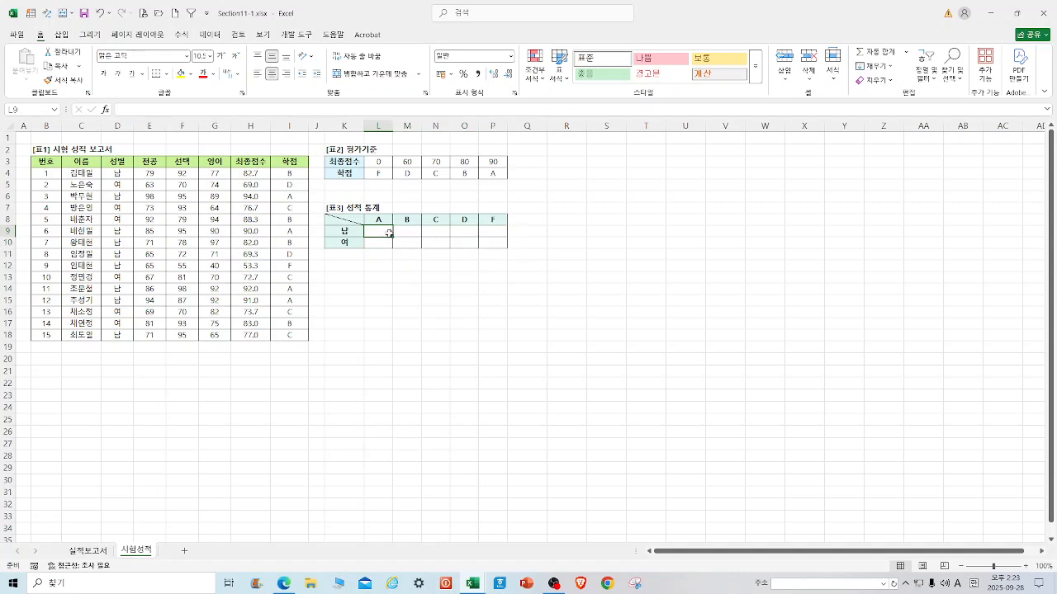
{"action": "type", "text": "=COU"}
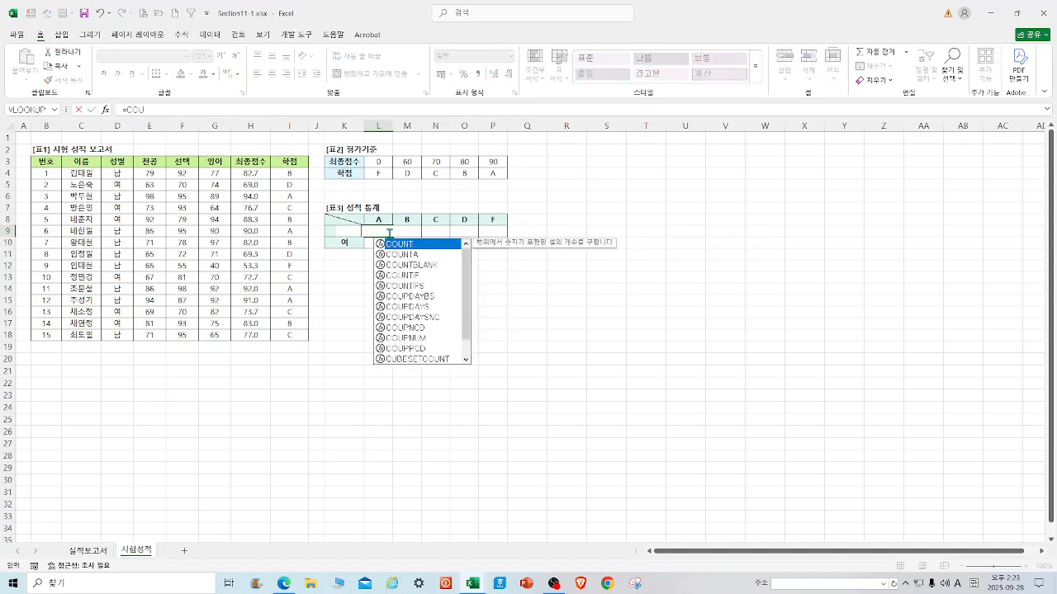
{"action": "type", "text": "NTIFS("}
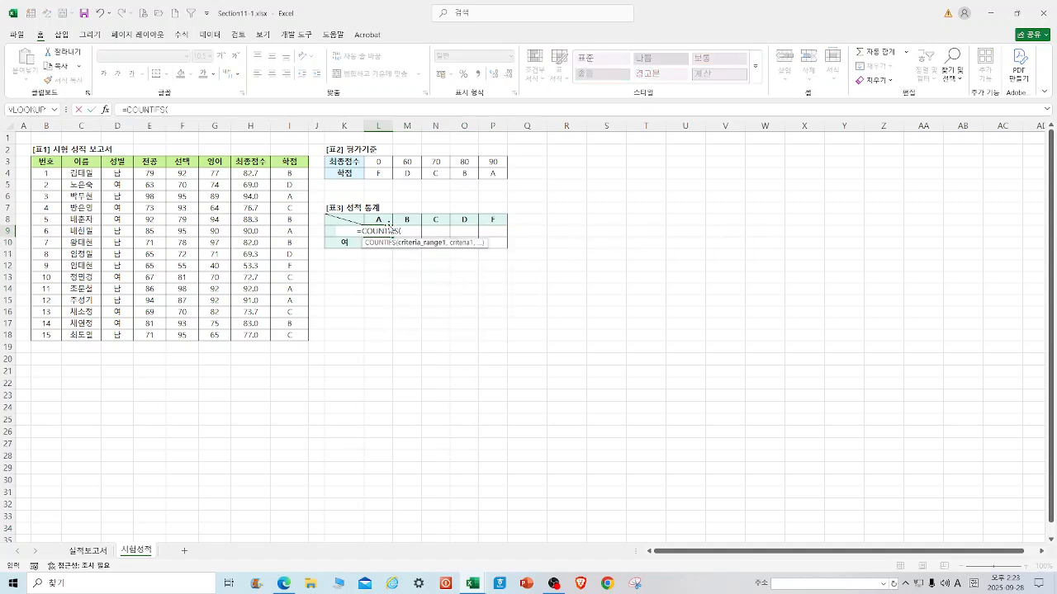
{"action": "left_click", "coordinate": [105, 109]}
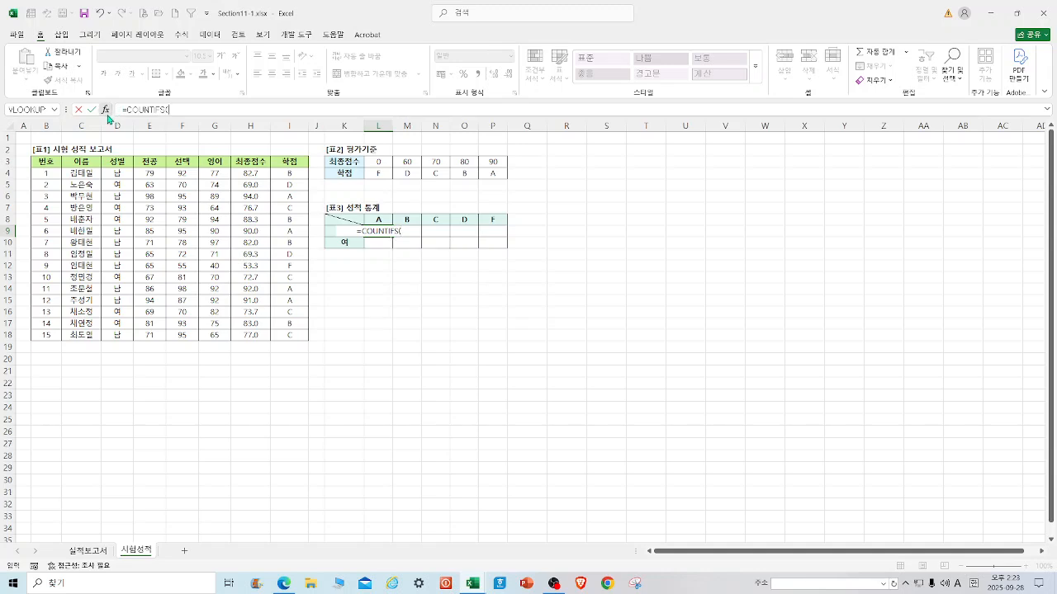
{"action": "left_click_drag", "start_coordinate": [543, 221], "coordinate": [448, 227]}
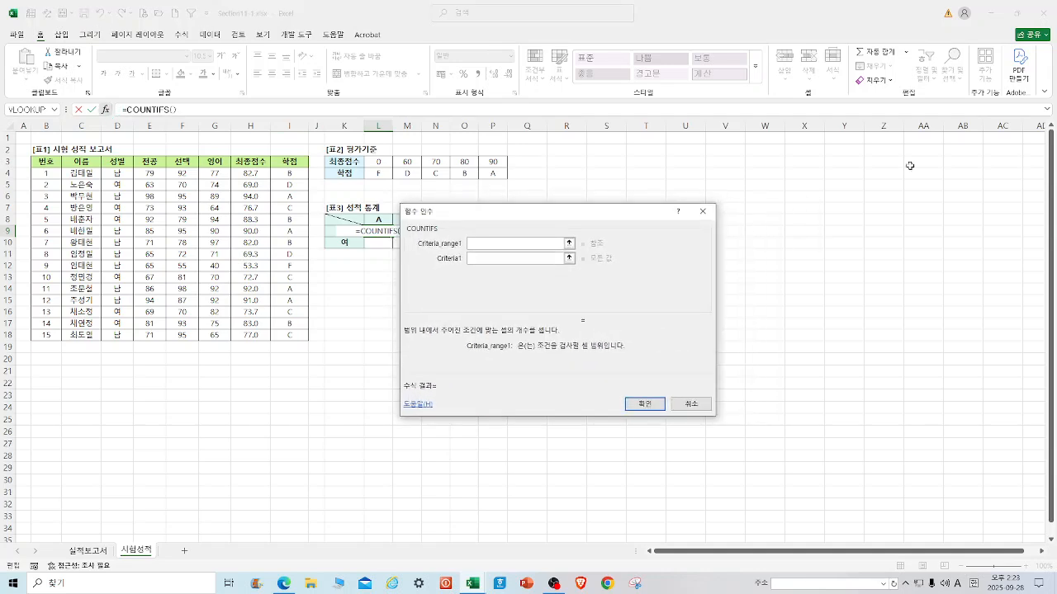
{"action": "left_click_drag", "start_coordinate": [116, 175], "coordinate": [128, 329]}
{"action": "key", "text": "F4"}
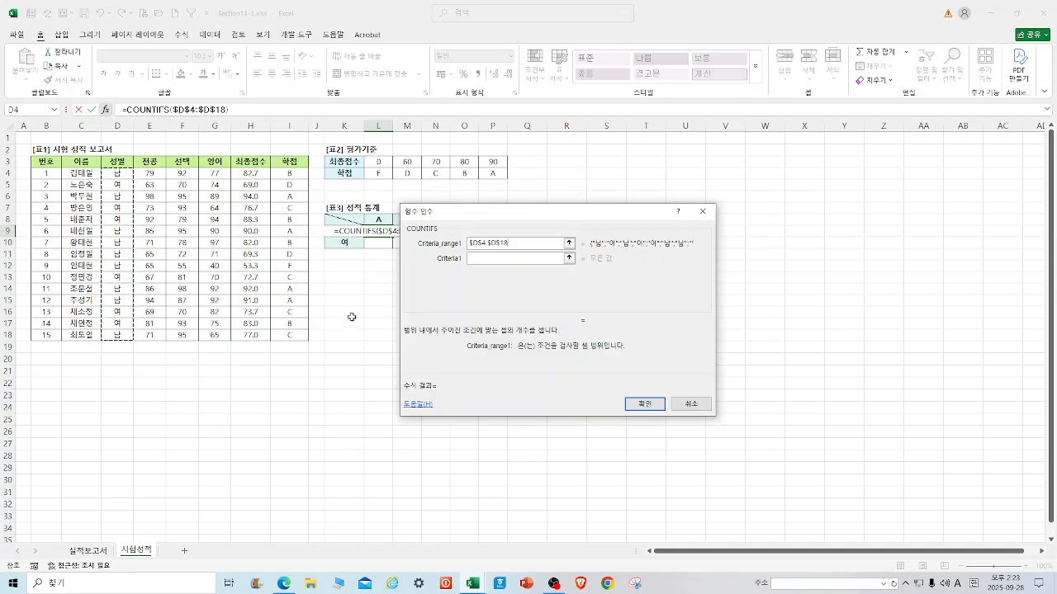
{"action": "left_click", "coordinate": [473, 259]}
{"action": "left_click", "coordinate": [345, 232]}
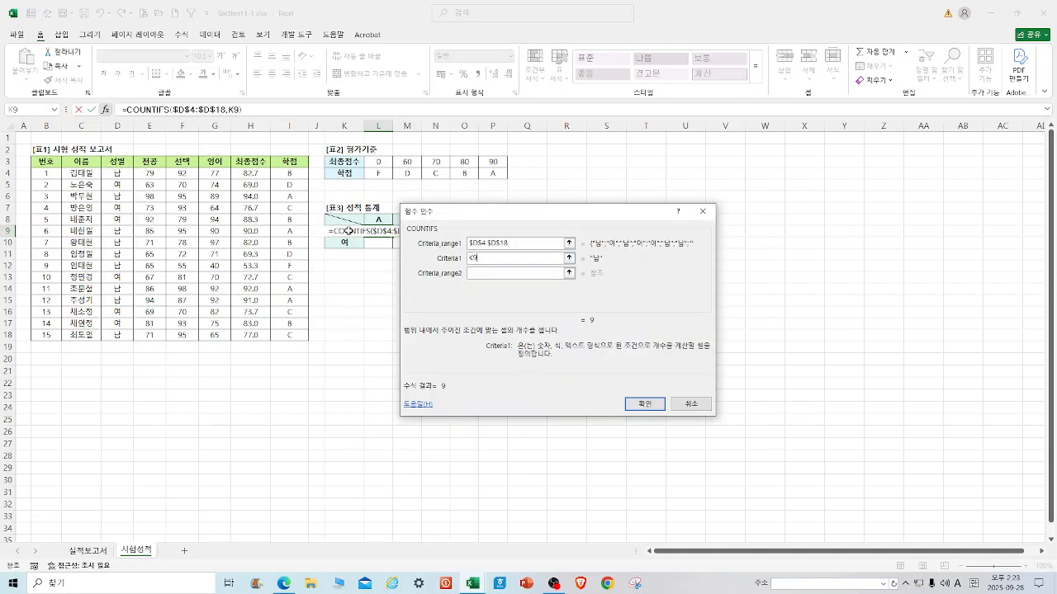
Step: Set the second COUNTIFS criteria range to $I$4:$I$18 with the mixed reference L$8 as its criterion
{"action": "left_click", "coordinate": [488, 273]}
{"action": "left_click_drag", "start_coordinate": [290, 174], "coordinate": [299, 335]}
{"action": "key", "text": "F4"}
{"action": "left_click", "coordinate": [484, 289]}
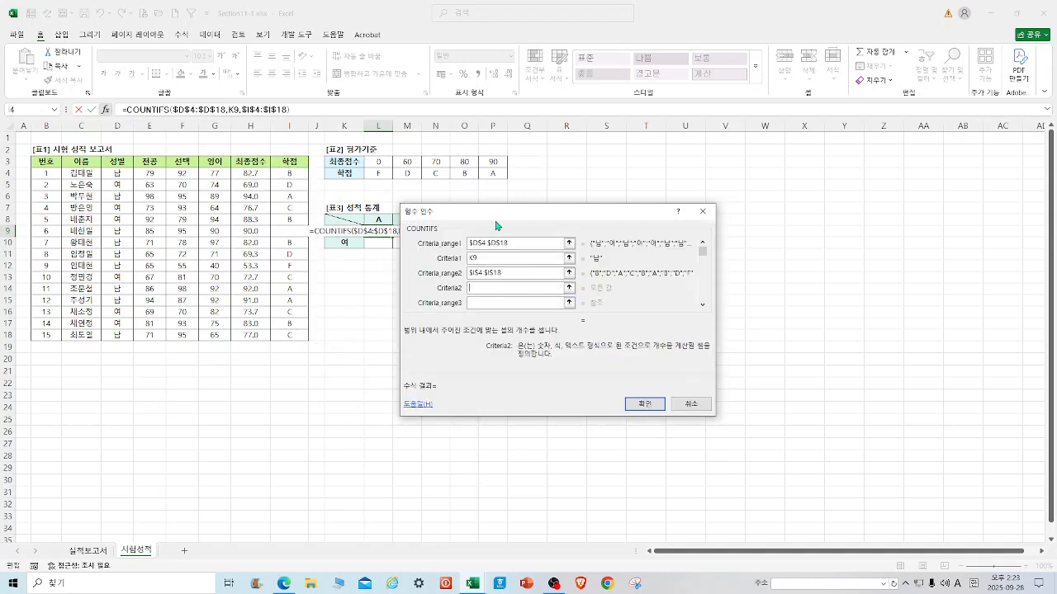
{"action": "left_click", "coordinate": [382, 219]}
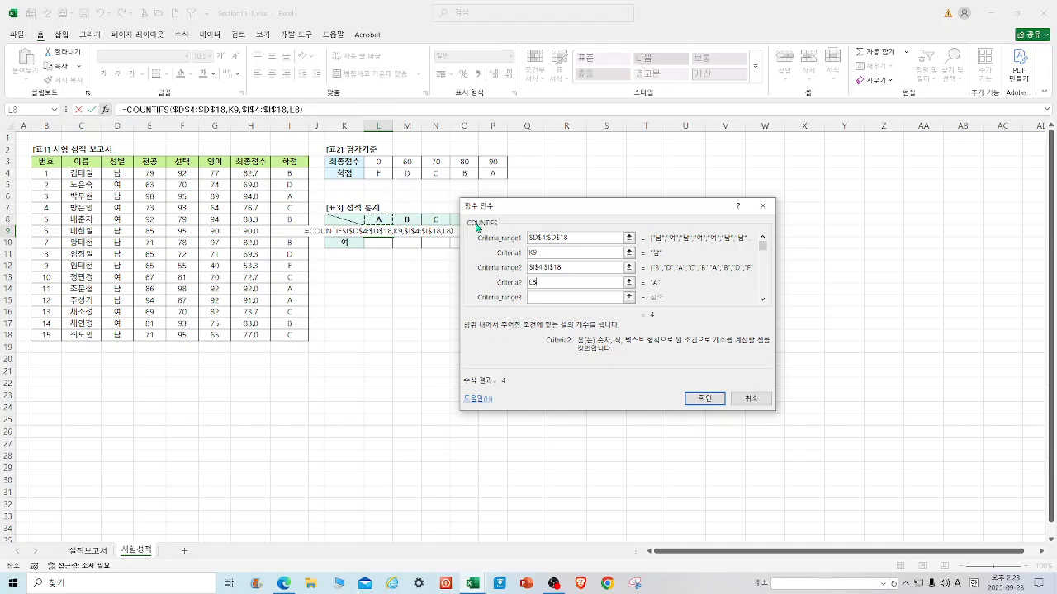
{"action": "key", "text": "F4"}
{"action": "key", "text": "F4"}
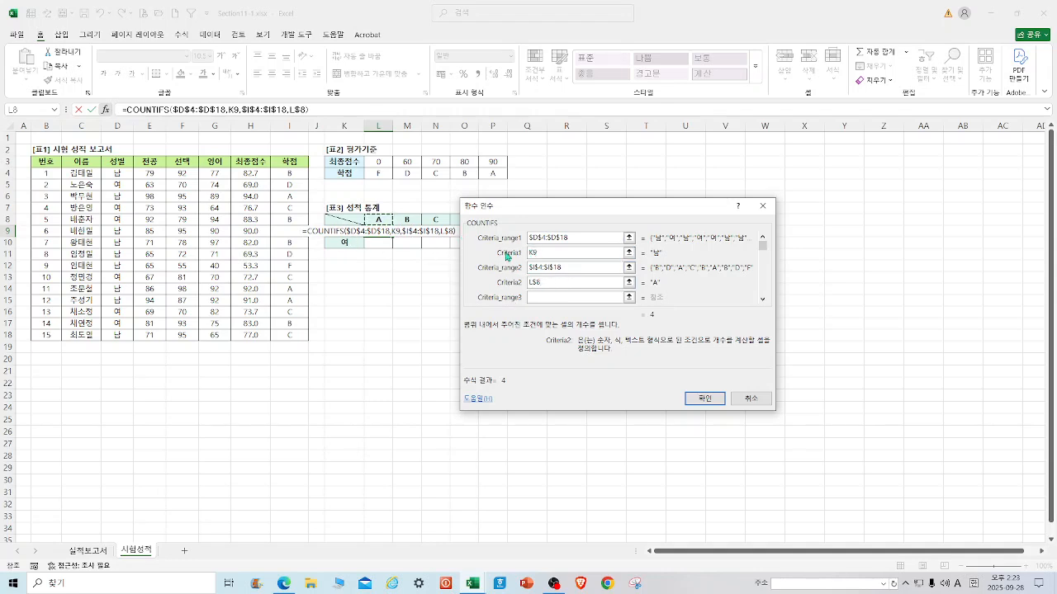
Step: Change the first criterion to the mixed reference $K9 and enter the COUNTIFS formula in L9
{"action": "left_click_drag", "start_coordinate": [542, 253], "coordinate": [520, 260]}
{"action": "key", "text": "F4"}
{"action": "key", "text": "F4"}
{"action": "key", "text": "F4"}
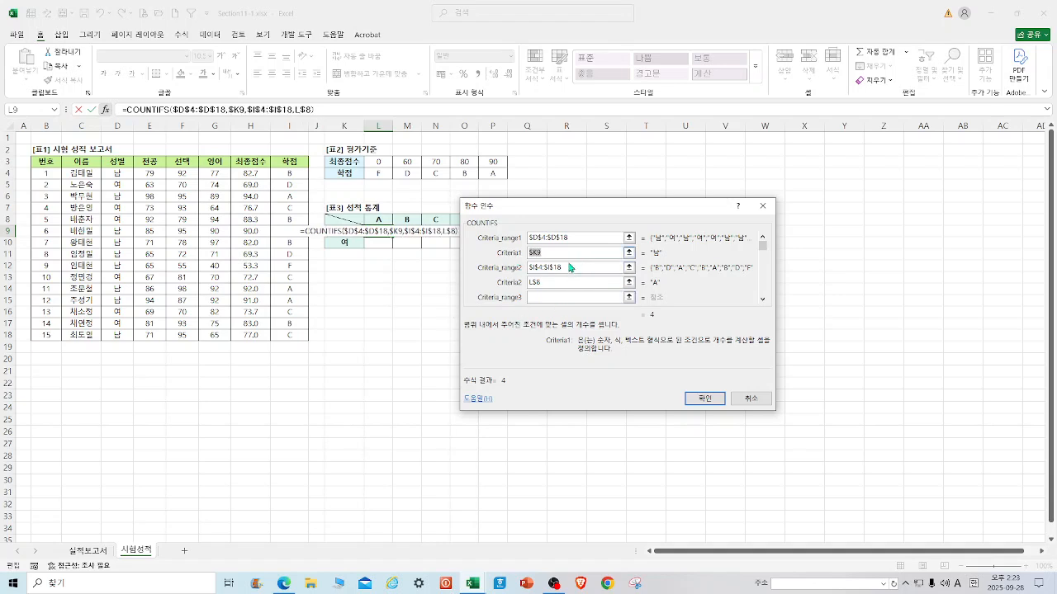
{"action": "left_click", "coordinate": [704, 399]}
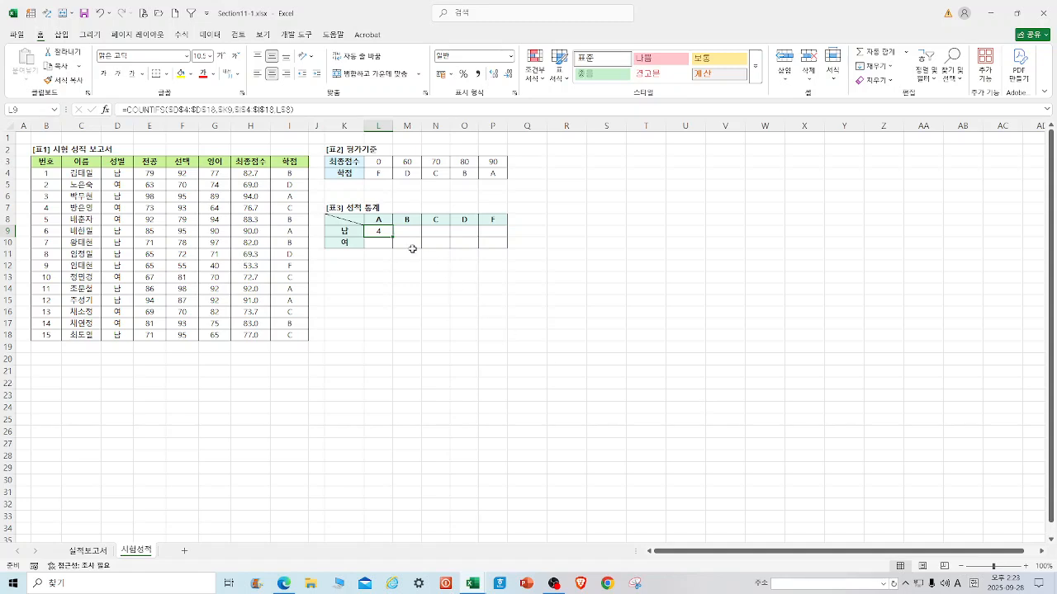
Step: Fill the COUNTIFS formula from L9 through the whole statistics table L9:P10 and check the formula in L9
{"action": "left_click_drag", "start_coordinate": [394, 237], "coordinate": [507, 249]}
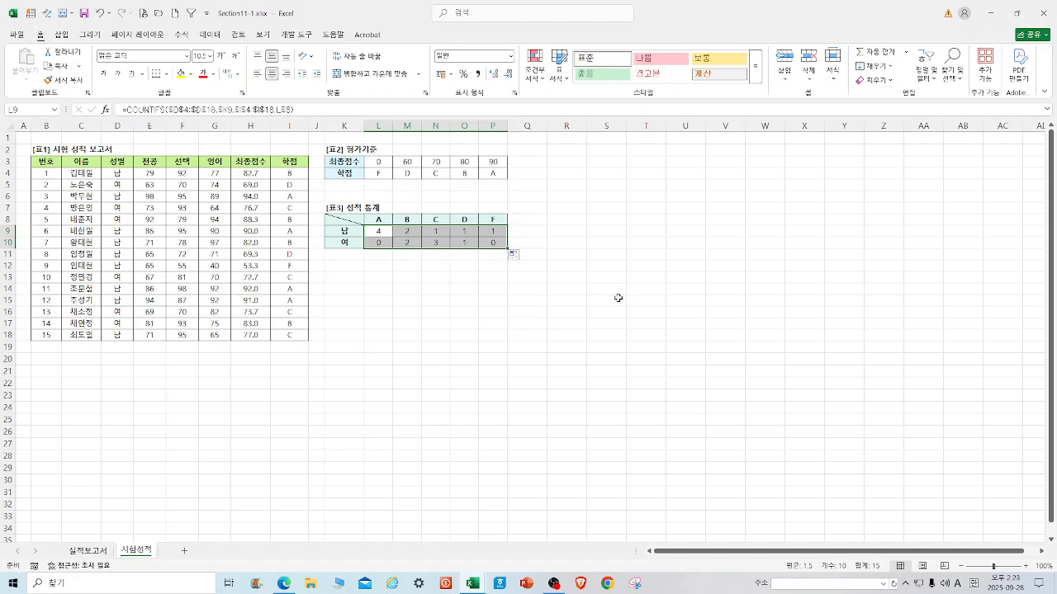
{"action": "left_click", "coordinate": [618, 298]}
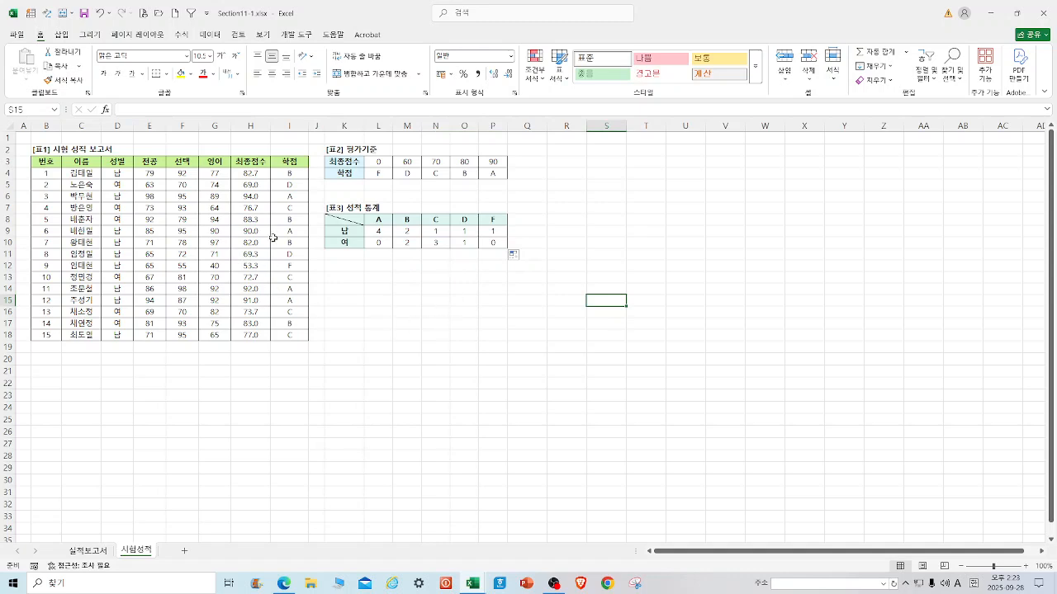
{"action": "left_click", "coordinate": [373, 231]}
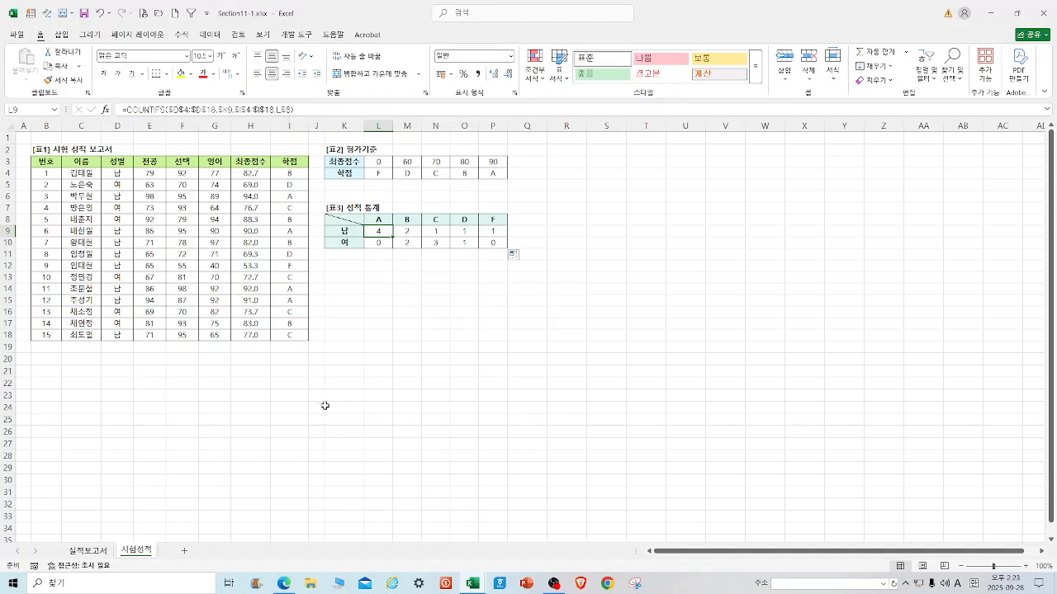
{"action": "left_click", "coordinate": [279, 433]}
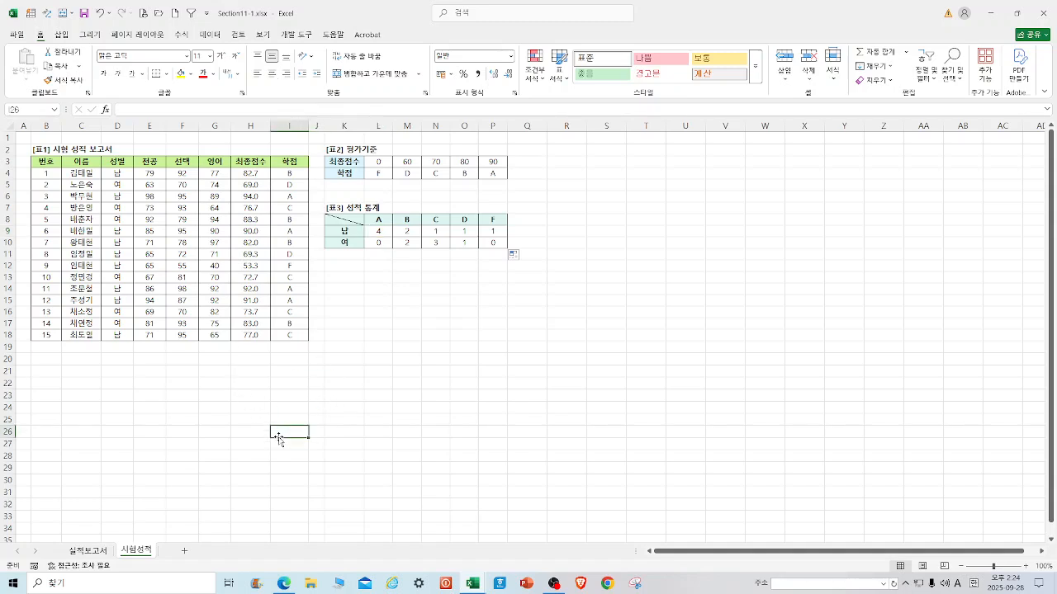
Step: Open the workbook Section11-2.xlsx from the 11단원 folder
{"action": "left_click", "coordinate": [14, 37]}
{"action": "left_click", "coordinate": [32, 106]}
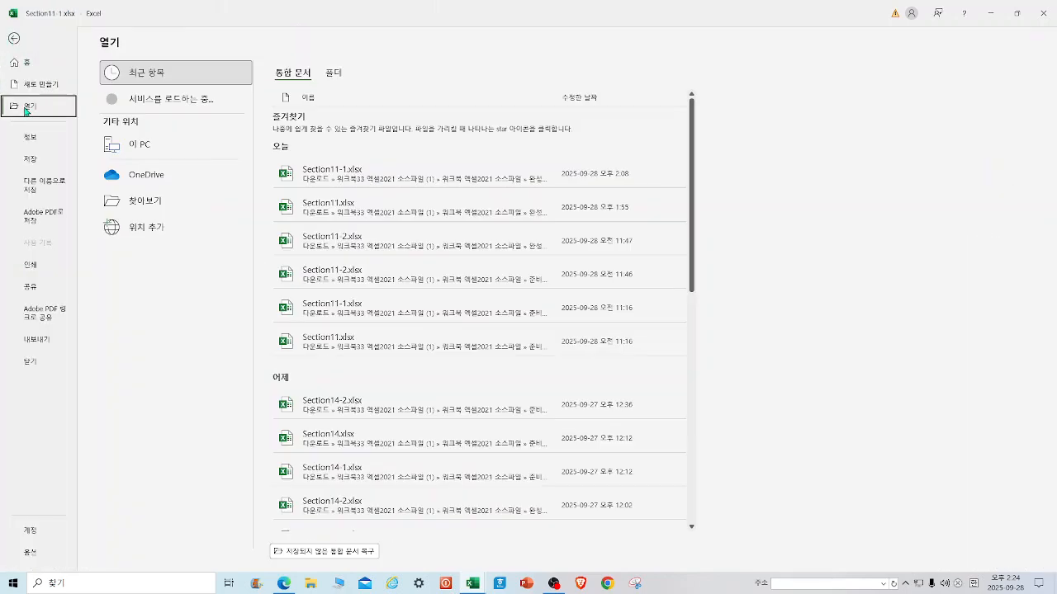
{"action": "left_click", "coordinate": [137, 203]}
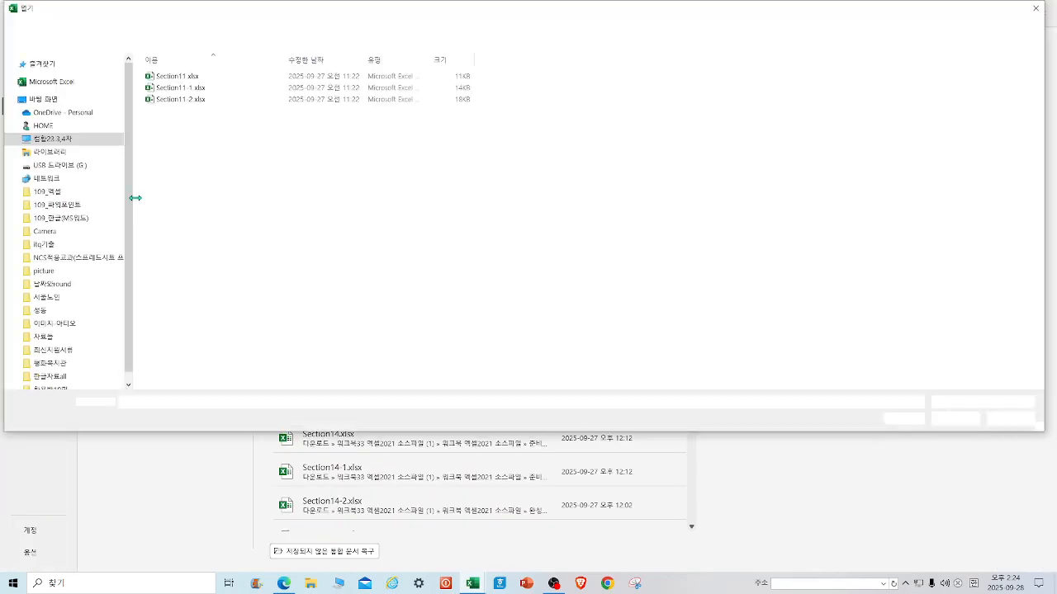
{"action": "left_click", "coordinate": [202, 105]}
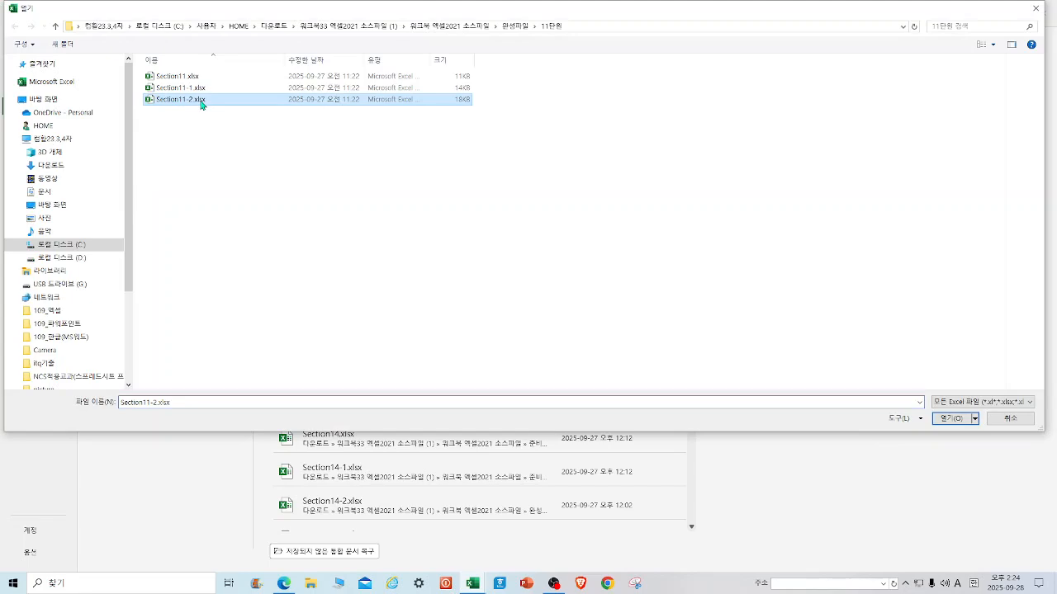
{"action": "double_click", "coordinate": [176, 102]}
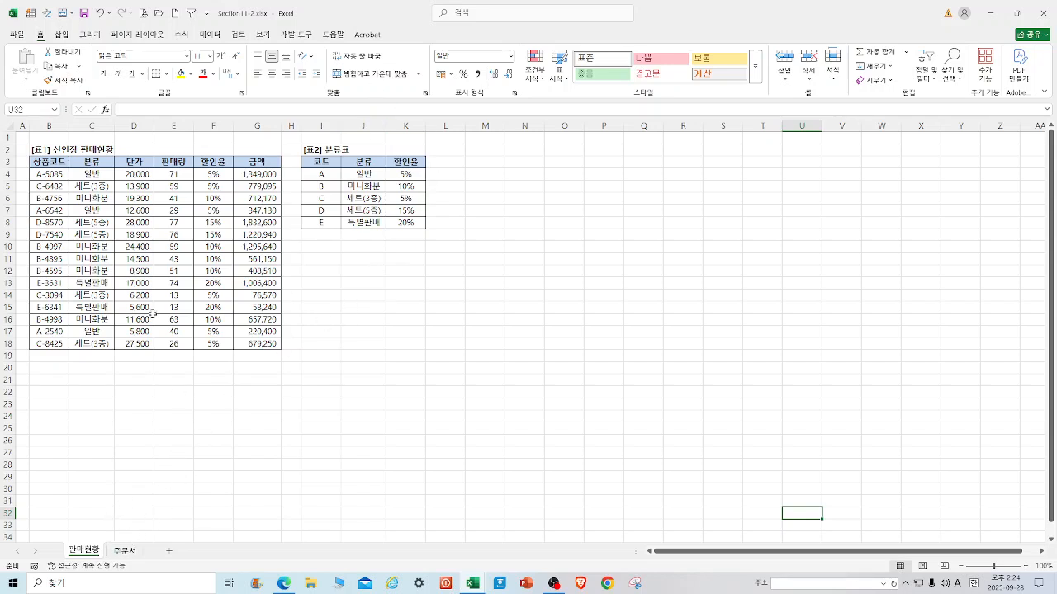
Step: Clear the existing entries in the 분류 column C4:C18 and in the 할인율 and 금액 columns F4:G18
{"action": "left_click_drag", "start_coordinate": [98, 177], "coordinate": [94, 339]}
{"action": "key", "text": "Delete"}
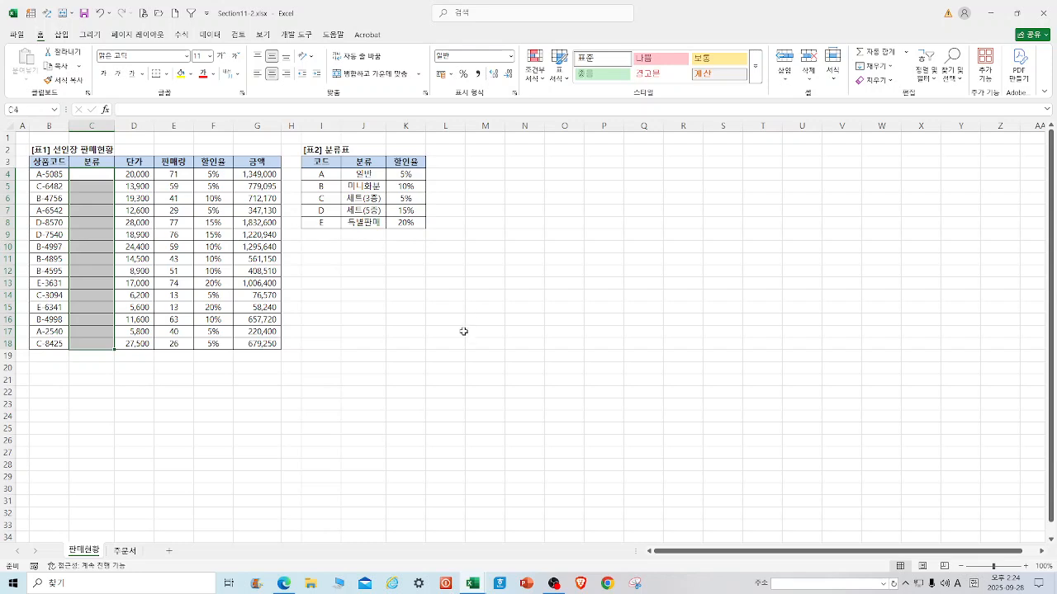
{"action": "left_click", "coordinate": [214, 177]}
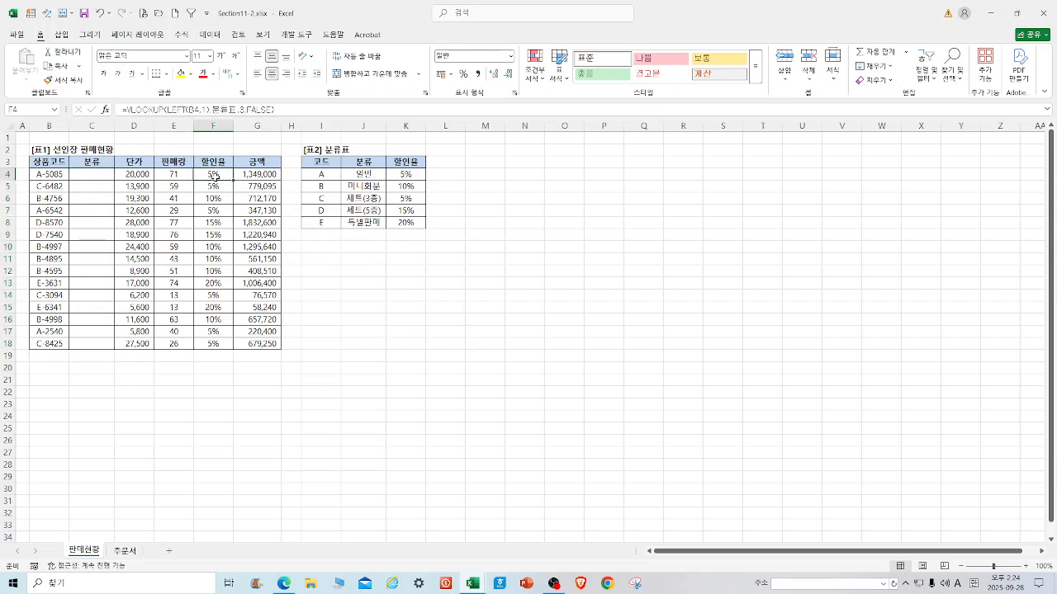
{"action": "left_click_drag", "start_coordinate": [219, 176], "coordinate": [257, 343]}
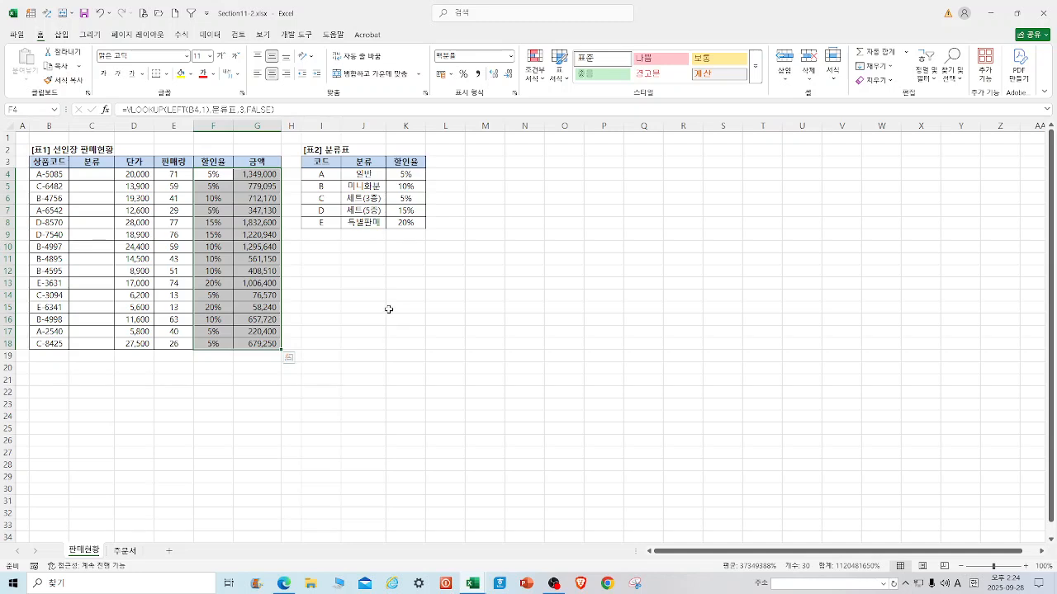
{"action": "key", "text": "Delete"}
{"action": "left_click", "coordinate": [444, 297]}
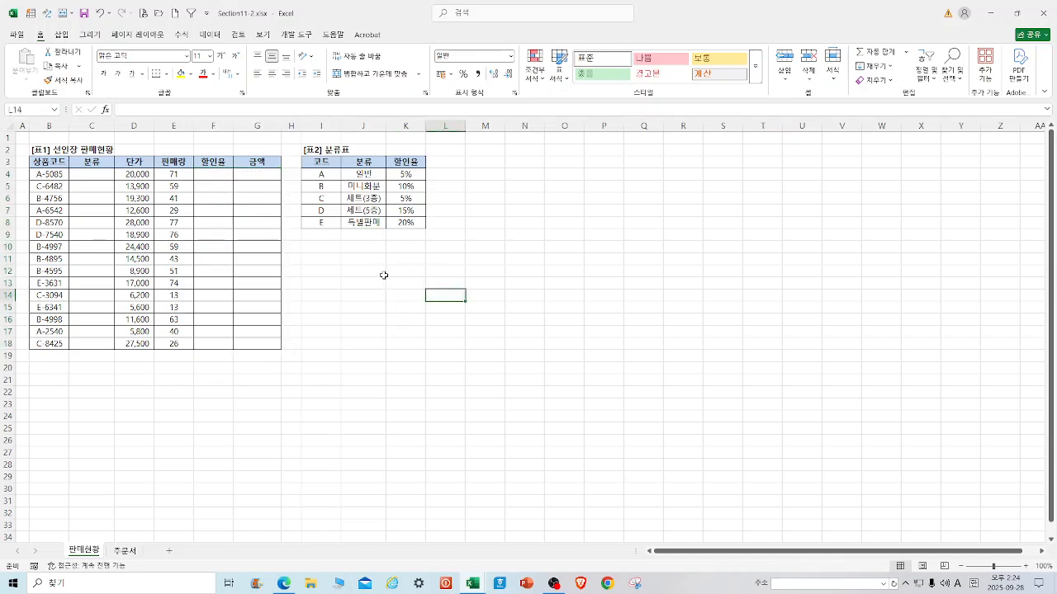
{"action": "left_click", "coordinate": [389, 346]}
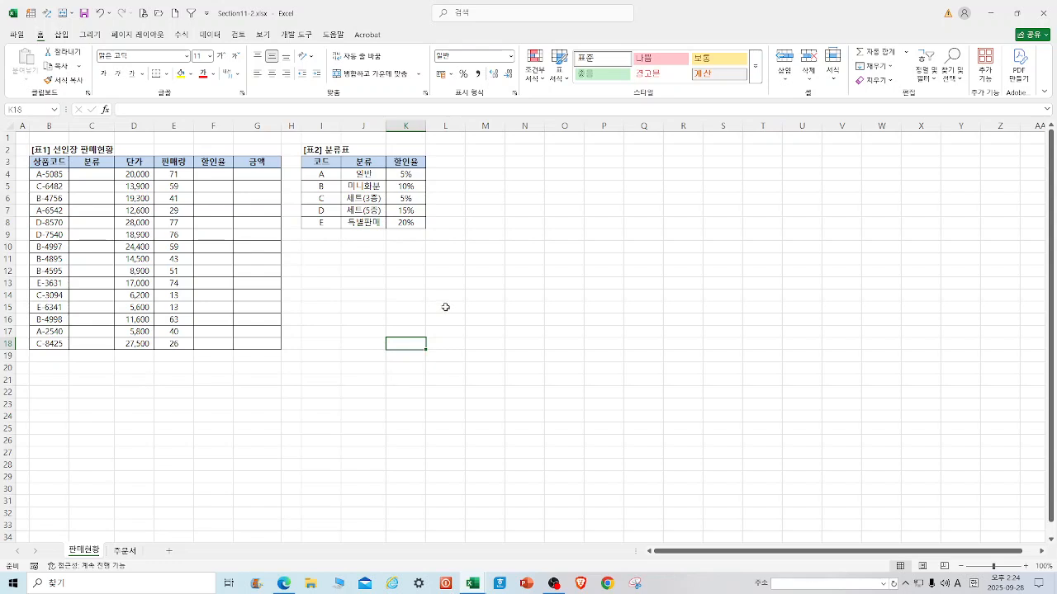
Step: Check the existing name on range I4:K8 and delete the defined name 분류표 in the Name Manager
{"action": "left_click_drag", "start_coordinate": [318, 175], "coordinate": [417, 223]}
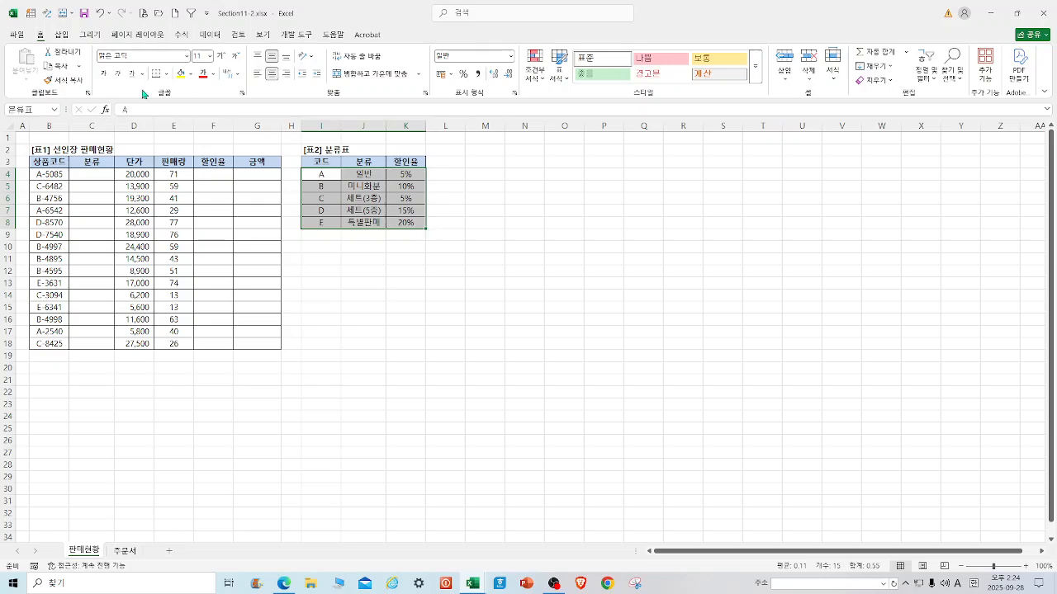
{"action": "left_click", "coordinate": [562, 237]}
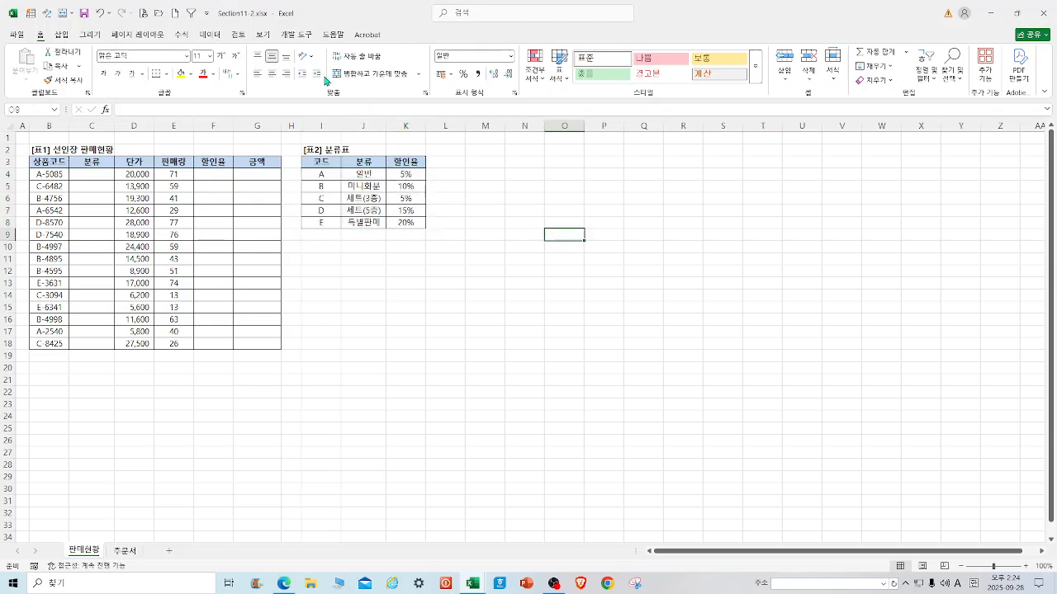
{"action": "left_click", "coordinate": [181, 35]}
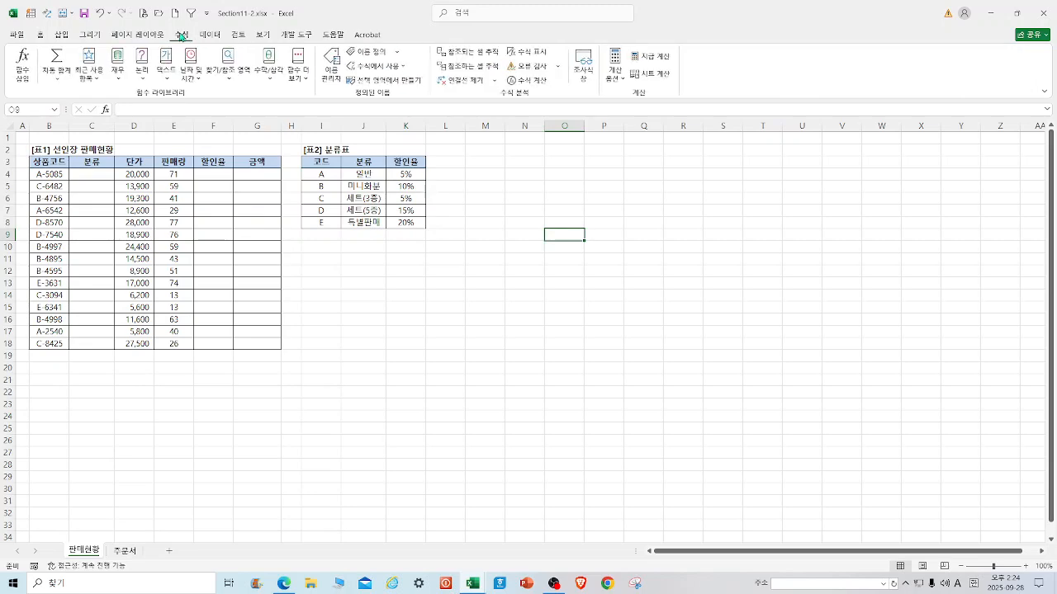
{"action": "left_click", "coordinate": [331, 66]}
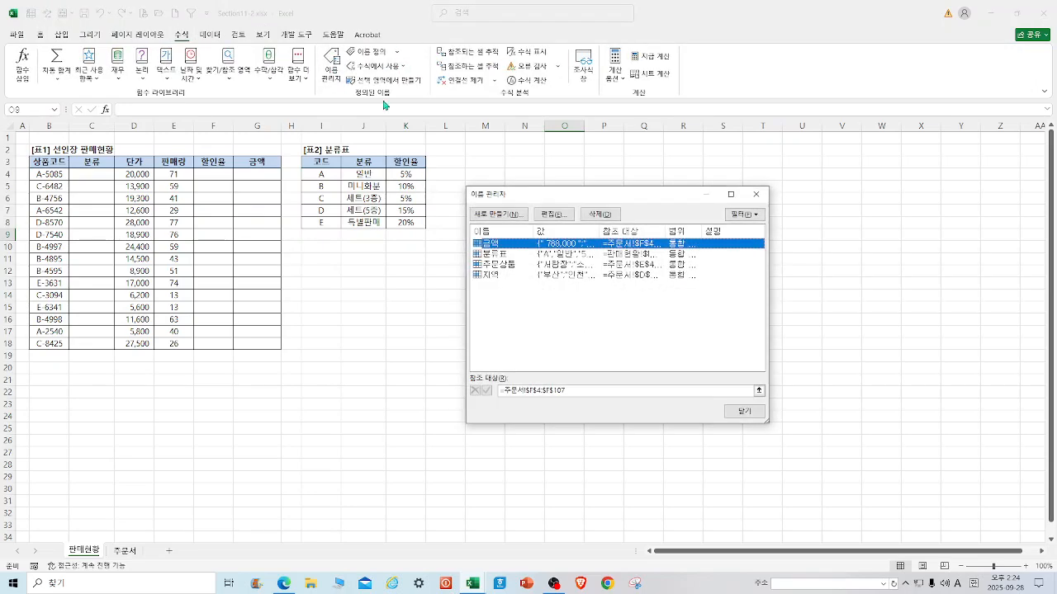
{"action": "left_click", "coordinate": [501, 254]}
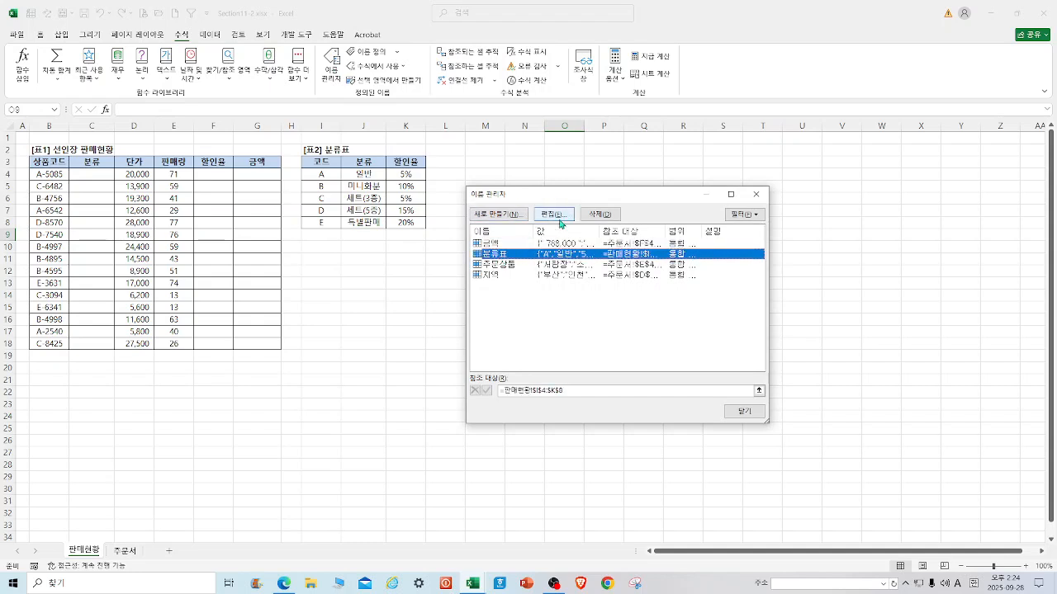
{"action": "left_click", "coordinate": [606, 216]}
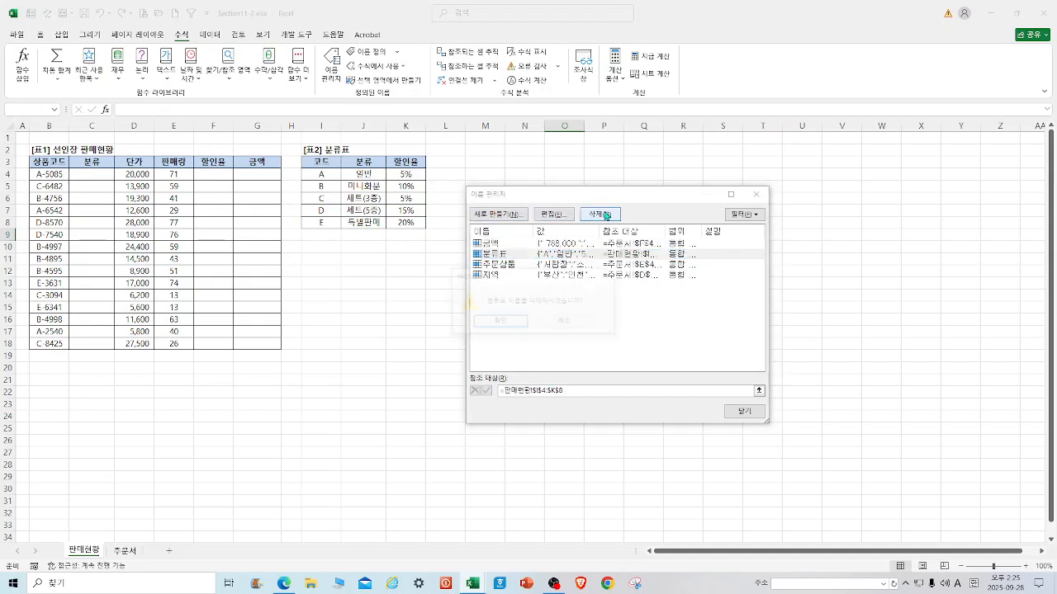
{"action": "left_click", "coordinate": [512, 324]}
Step: Delete the remaining defined names 금액, 주문상품 and 지역, and close the Name Manager
{"action": "left_click", "coordinate": [495, 245]}
{"action": "left_click", "coordinate": [600, 215]}
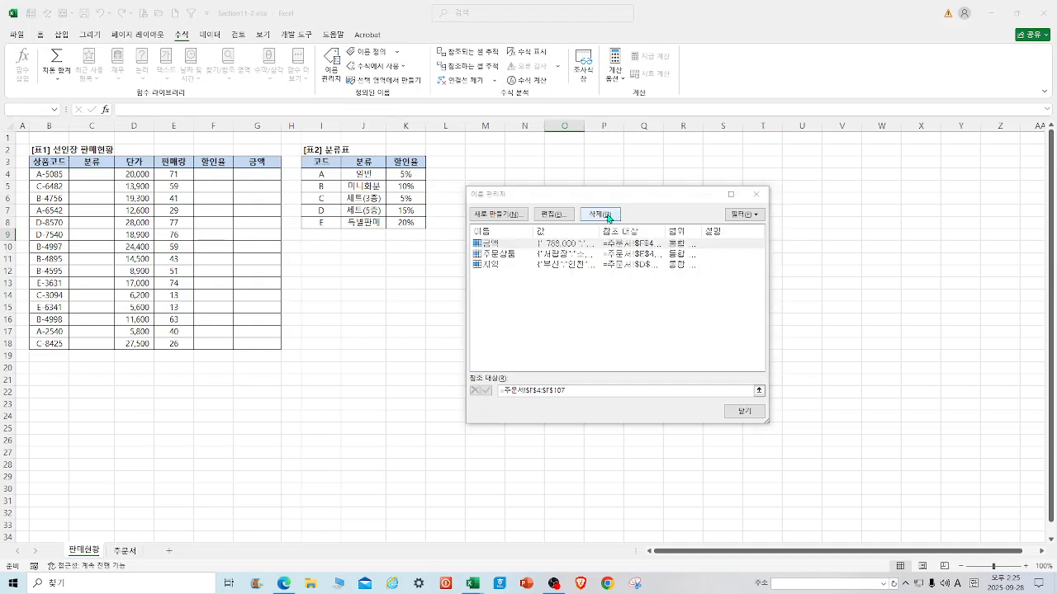
{"action": "left_click", "coordinate": [500, 323]}
{"action": "left_click", "coordinate": [509, 247]}
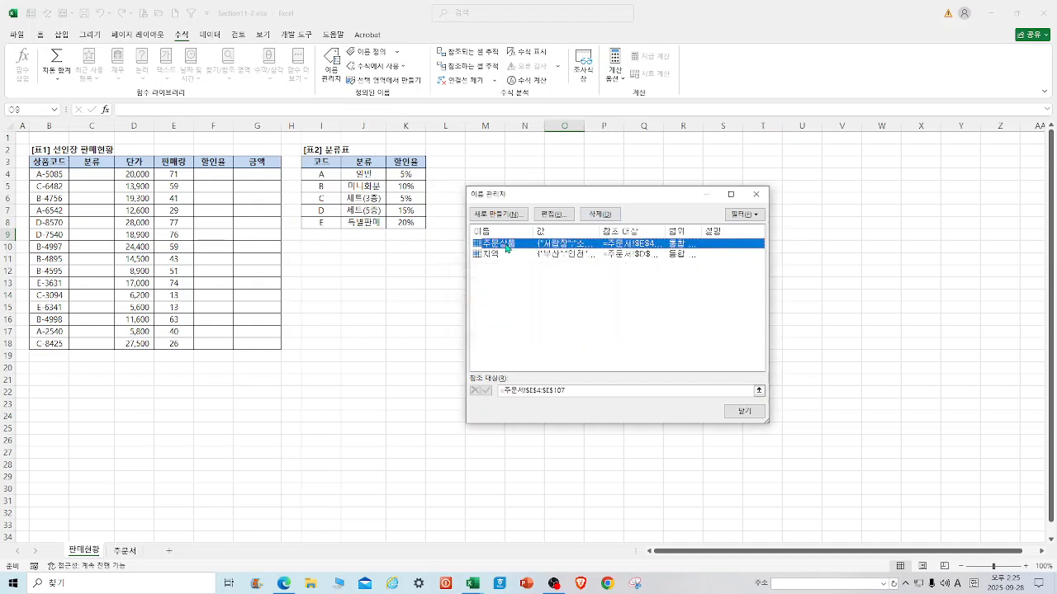
{"action": "left_click", "coordinate": [600, 215]}
{"action": "left_click", "coordinate": [500, 324]}
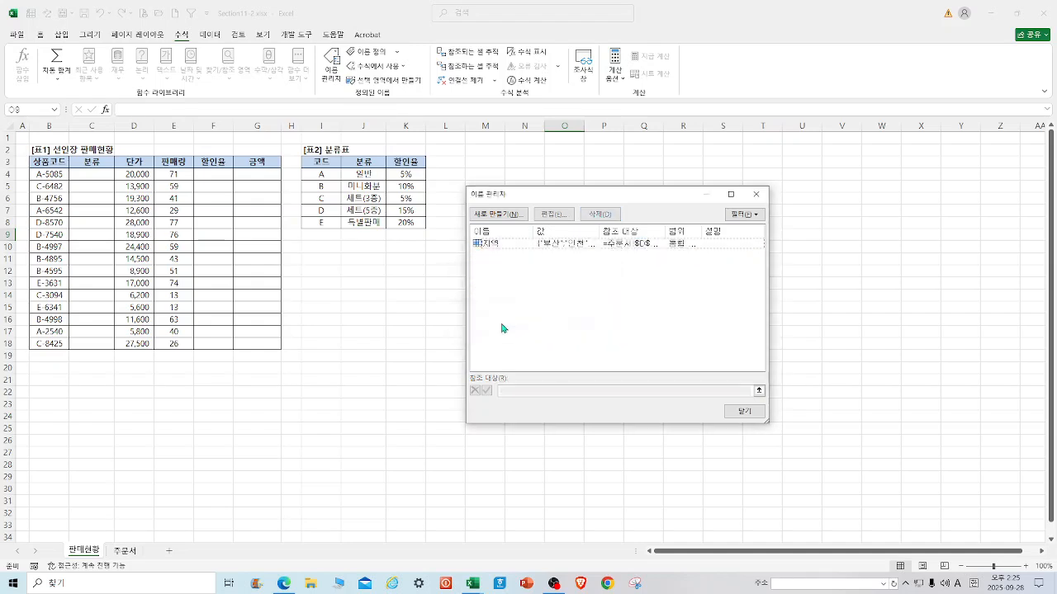
{"action": "left_click", "coordinate": [500, 244]}
{"action": "left_click", "coordinate": [600, 215]}
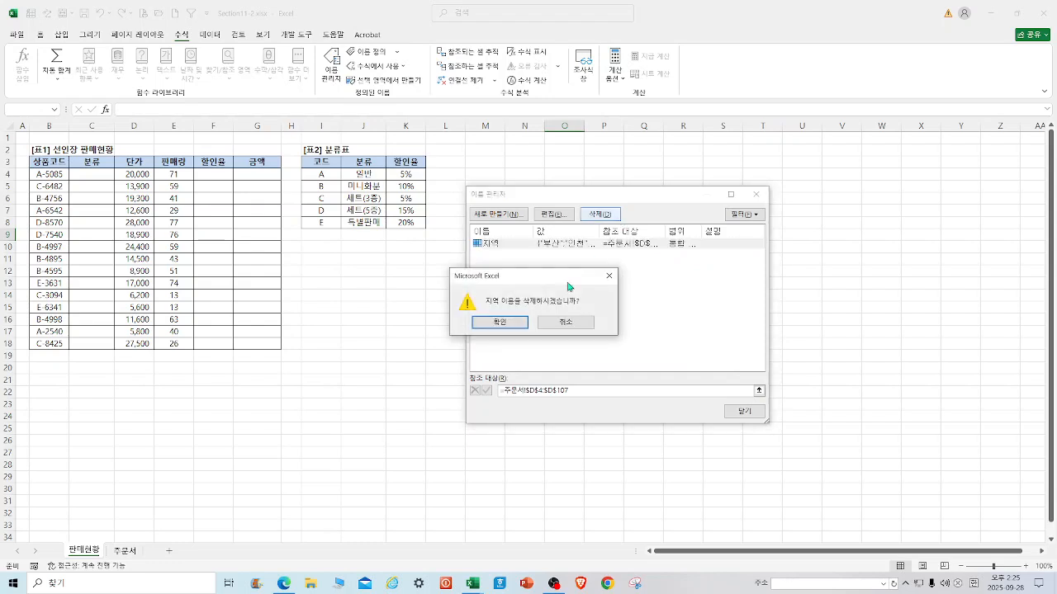
{"action": "left_click", "coordinate": [500, 323]}
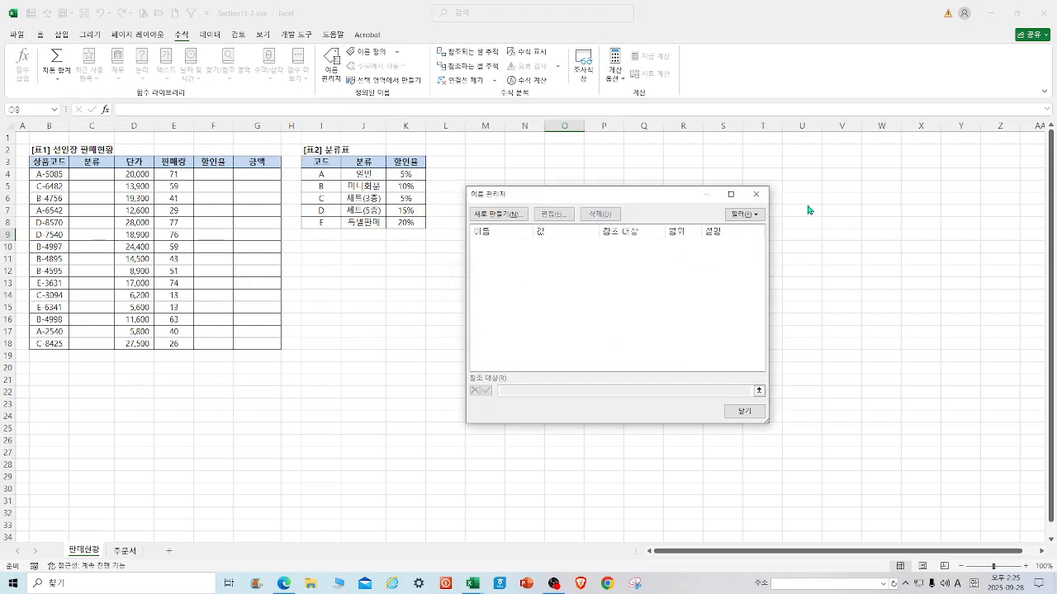
{"action": "left_click", "coordinate": [757, 196]}
Step: Define the name 분류표 for the classification table range I4:K8
{"action": "left_click_drag", "start_coordinate": [319, 175], "coordinate": [397, 222]}
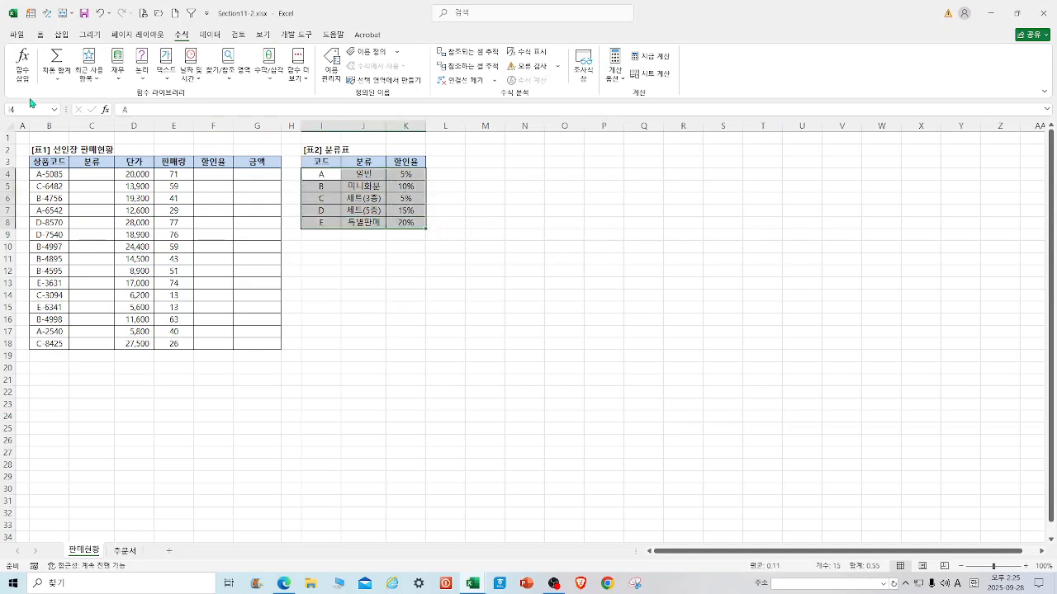
{"action": "left_click", "coordinate": [42, 108]}
{"action": "type", "text": "분류표"}
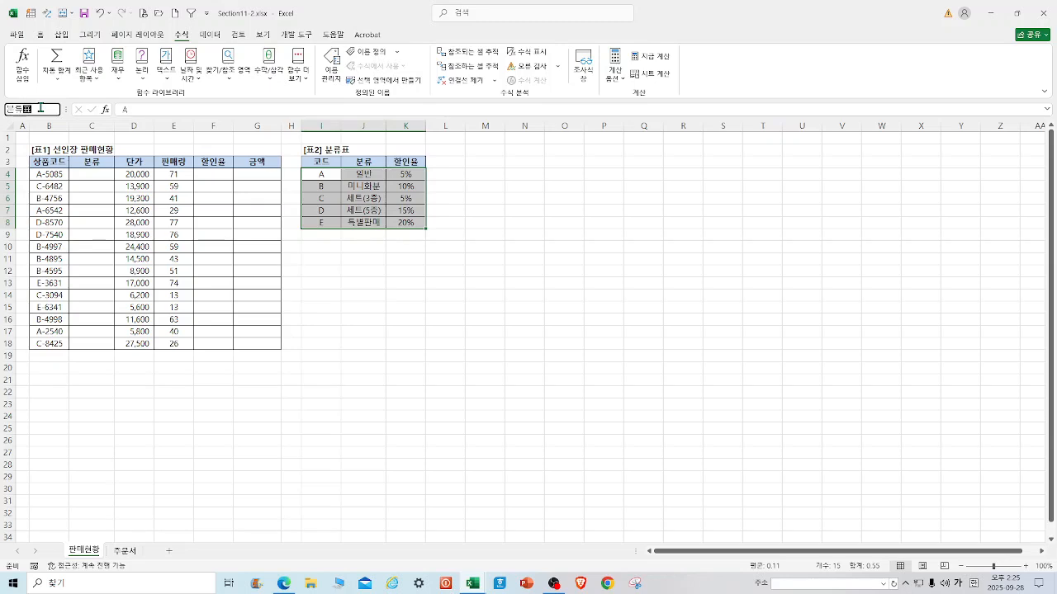
{"action": "key", "text": "Return"}
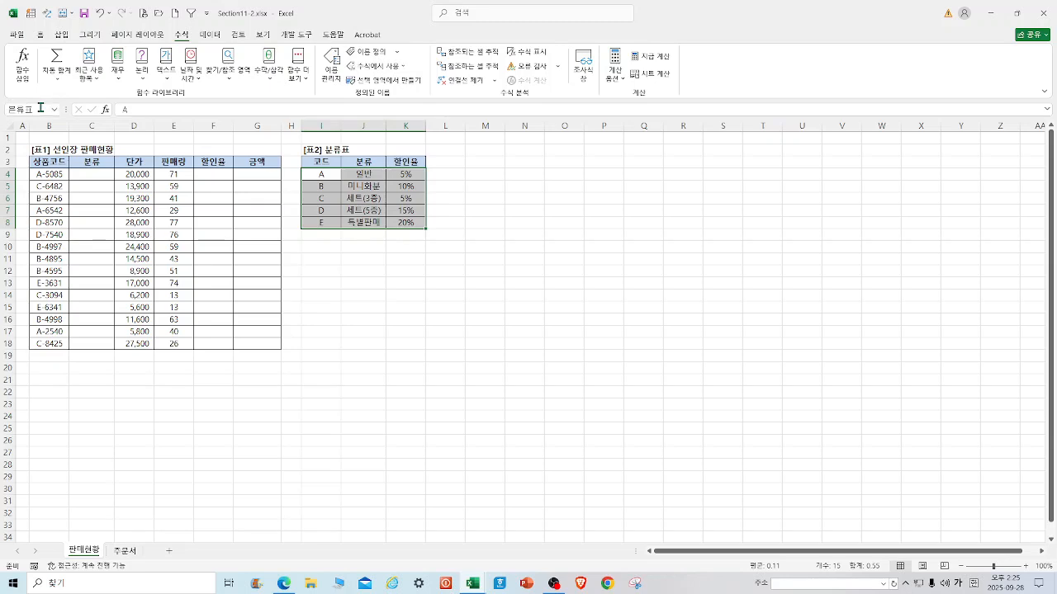
{"action": "left_click", "coordinate": [494, 331]}
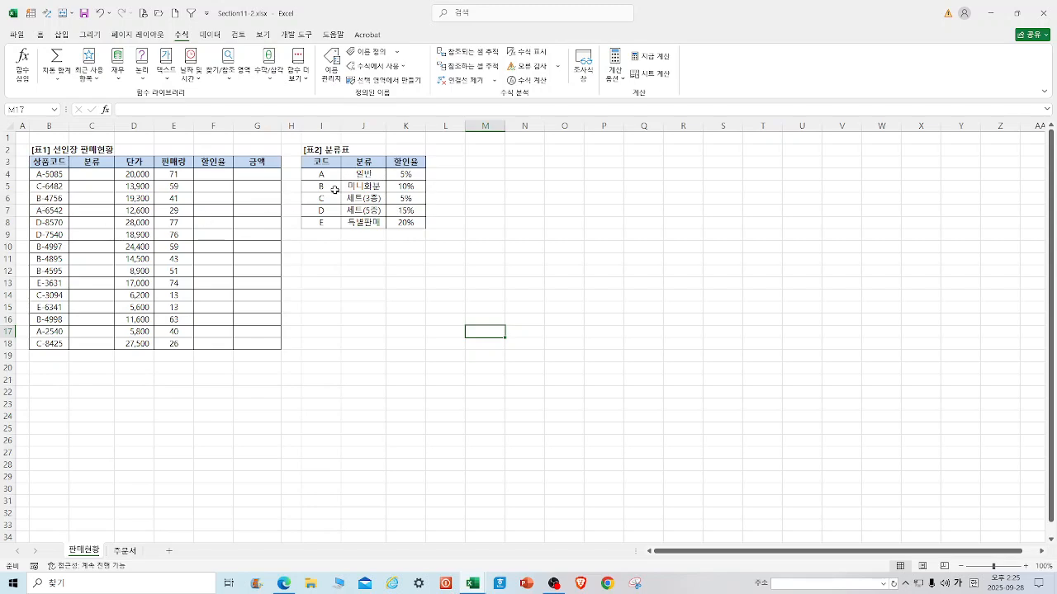
Step: Start a VLOOKUP formula in C4 with LEFT(B4,1) as the lookup value
{"action": "left_click", "coordinate": [97, 172]}
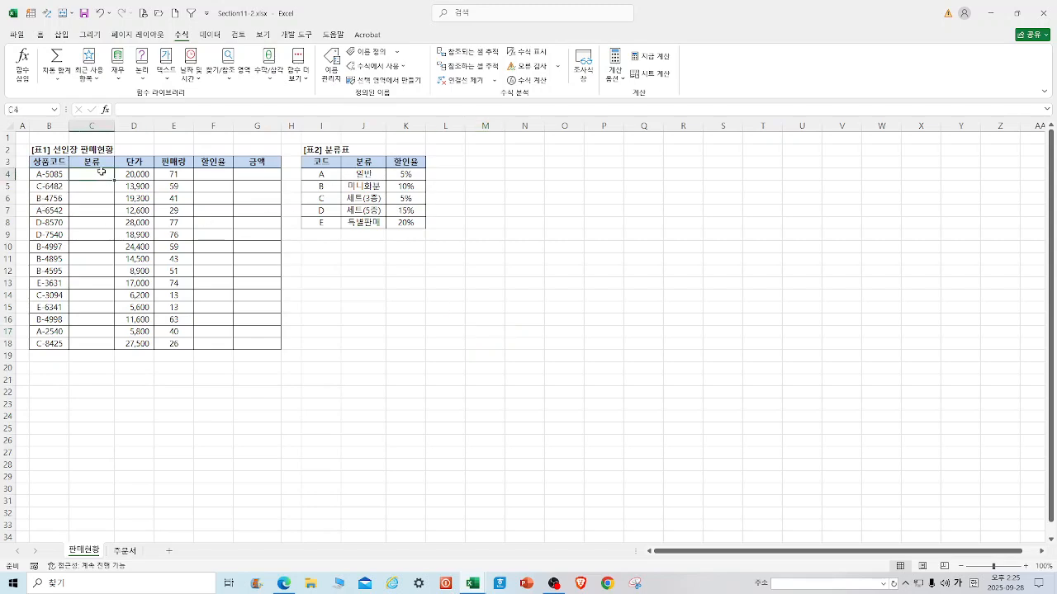
{"action": "type", "text": "=ㅍ"}
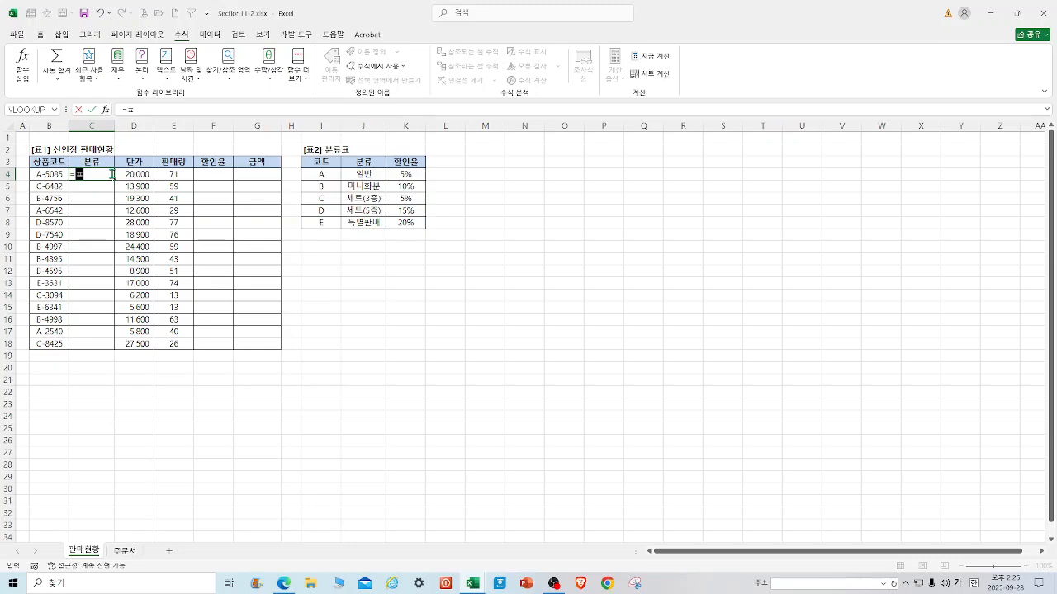
{"action": "key", "text": "BackSpace"}
{"action": "type", "text": "VLOOKUP("}
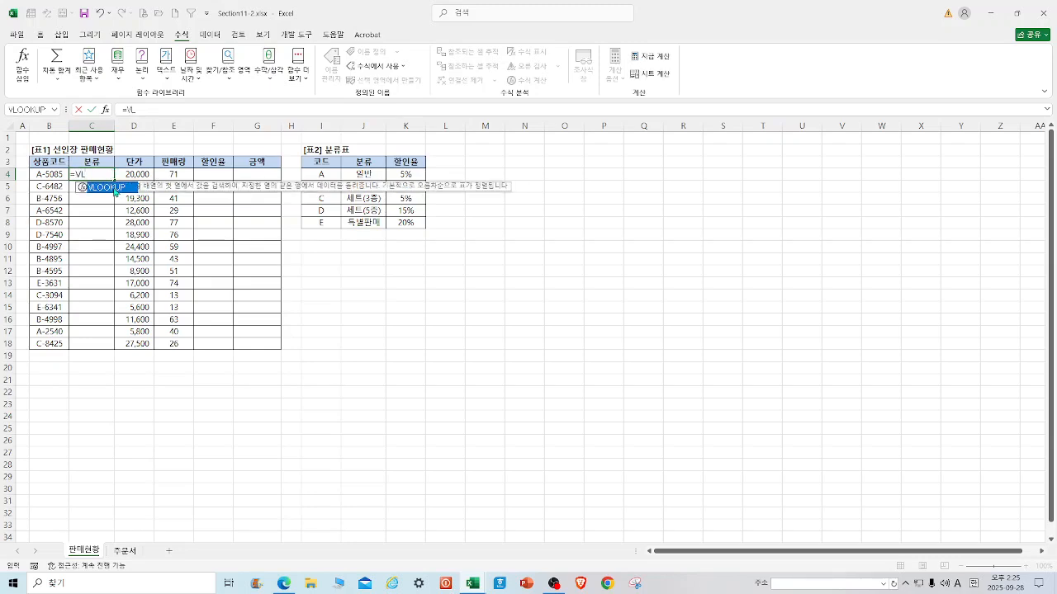
{"action": "double_click", "coordinate": [116, 189]}
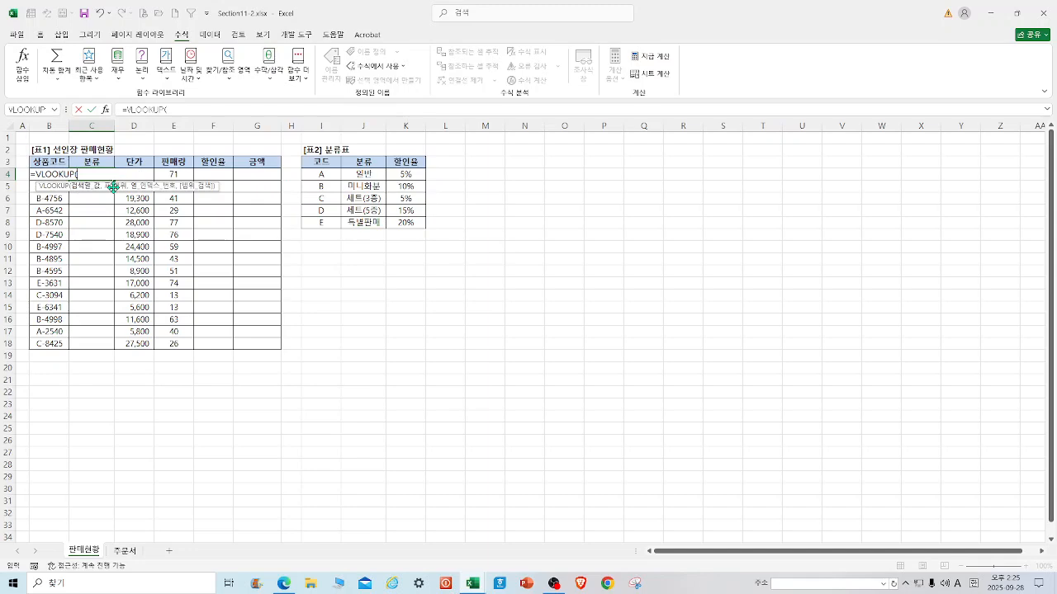
{"action": "left_click", "coordinate": [106, 112]}
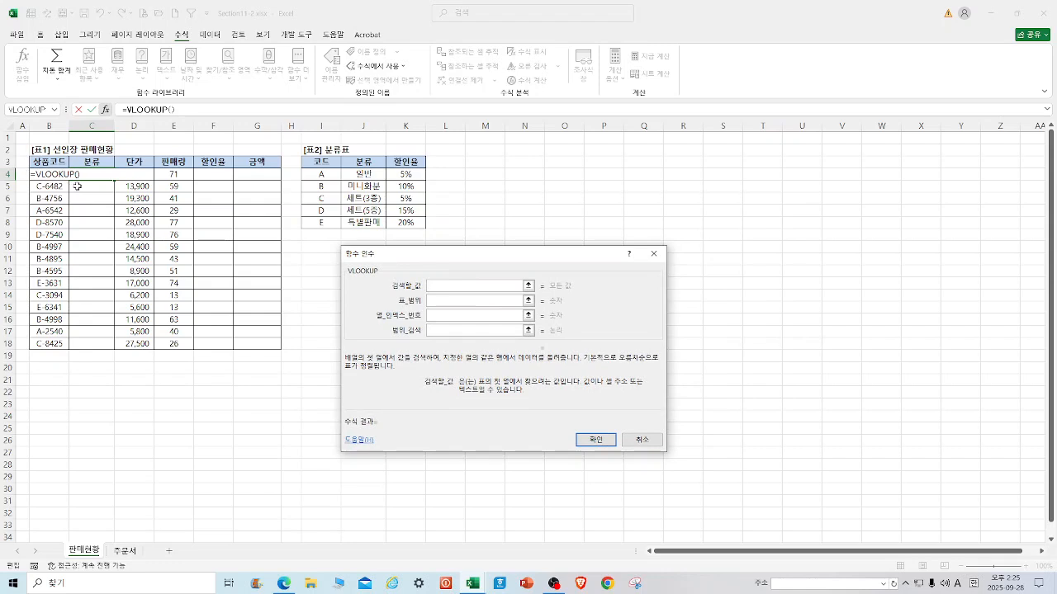
{"action": "type", "text": "LEFT("}
{"action": "left_click", "coordinate": [62, 175]}
{"action": "type", "text": ",1)"}
Step: Fill in the classification table's name as the VLOOKUP table range, column index 2 and range lookup 0, and enter the formula
{"action": "left_click", "coordinate": [520, 301]}
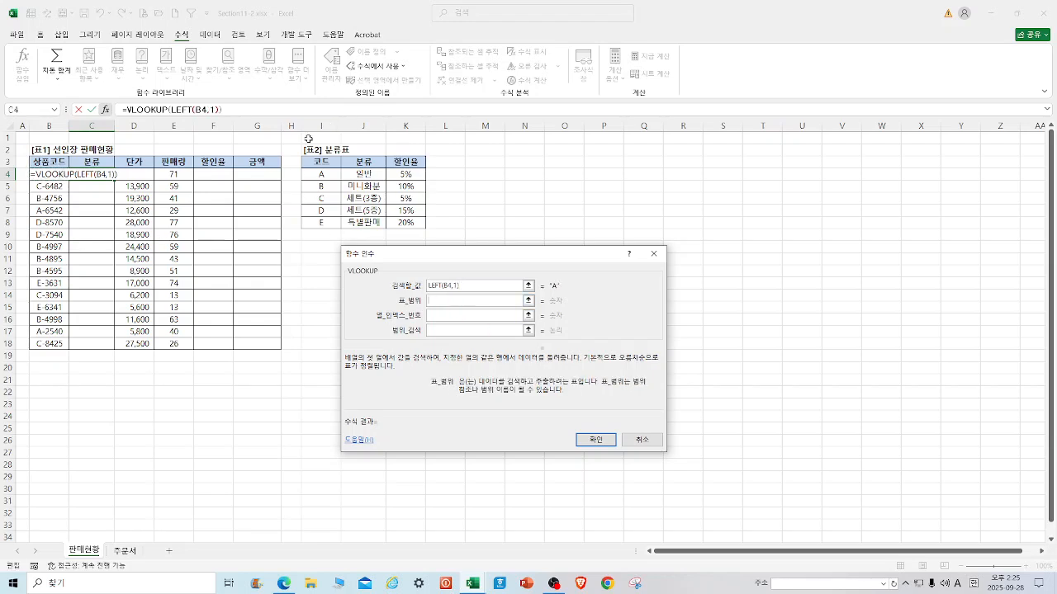
{"action": "type", "text": "뷰"}
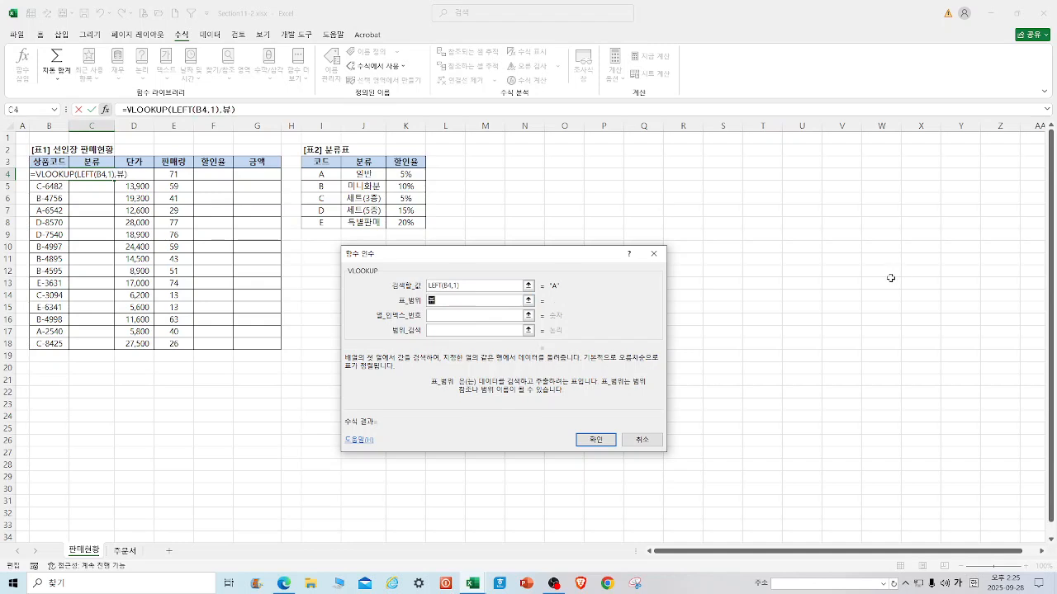
{"action": "type", "text": "류표"}
{"action": "left_click", "coordinate": [462, 316]}
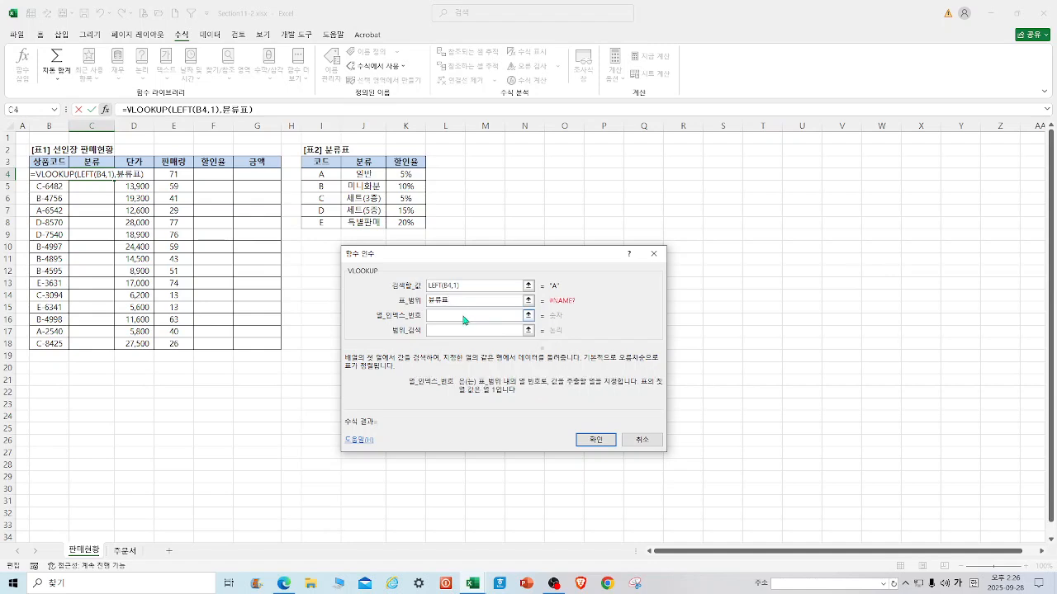
{"action": "type", "text": "2"}
{"action": "left_click", "coordinate": [447, 331]}
{"action": "type", "text": "0"}
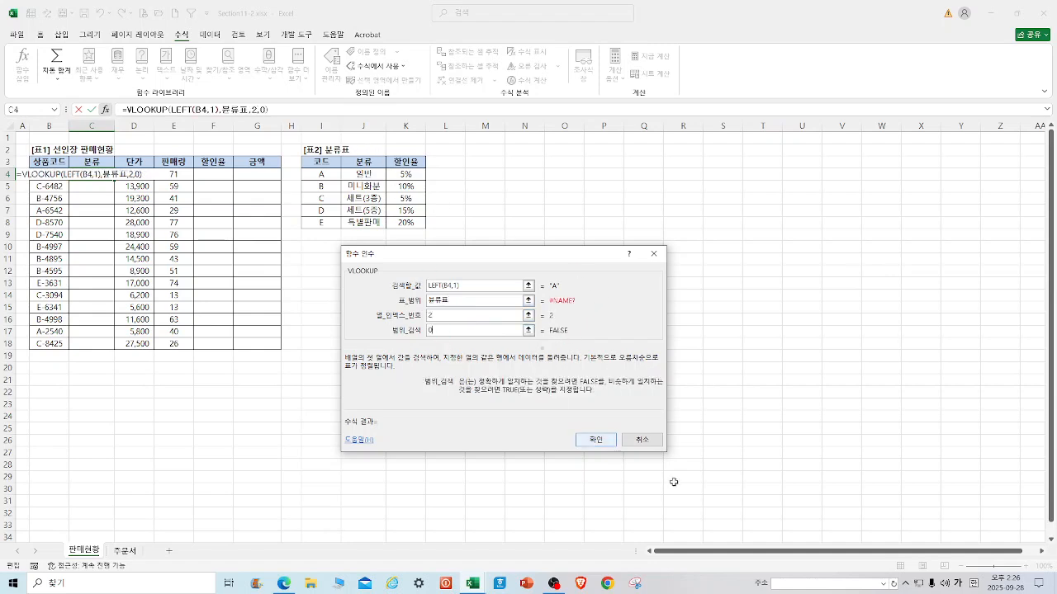
{"action": "left_click", "coordinate": [602, 443]}
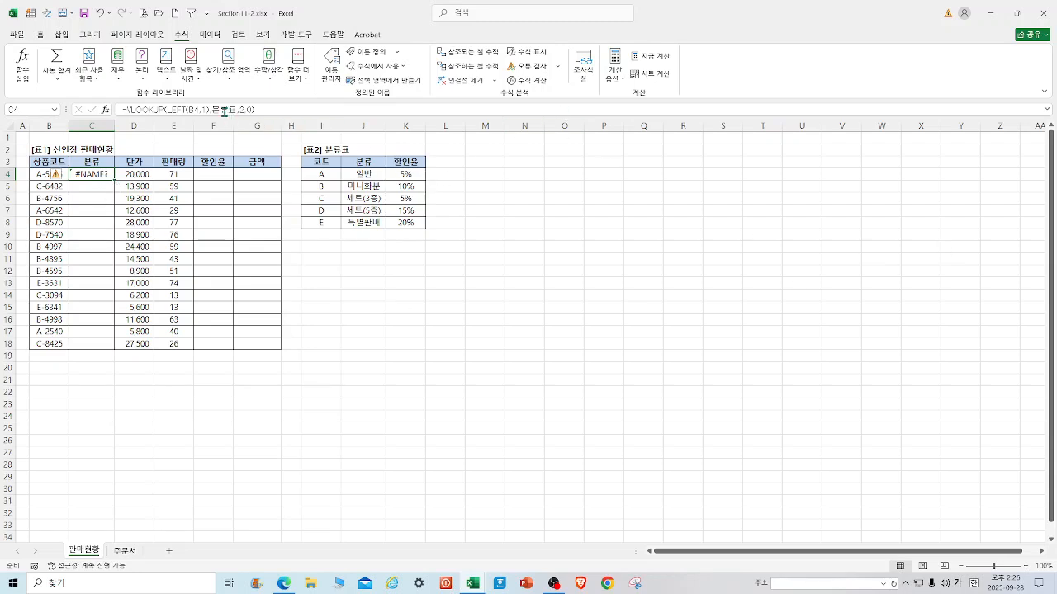
Step: Correct the table range name in C4's VLOOKUP formula to 분류표
{"action": "left_click", "coordinate": [221, 110]}
{"action": "left_click_drag", "start_coordinate": [213, 110], "coordinate": [219, 110]}
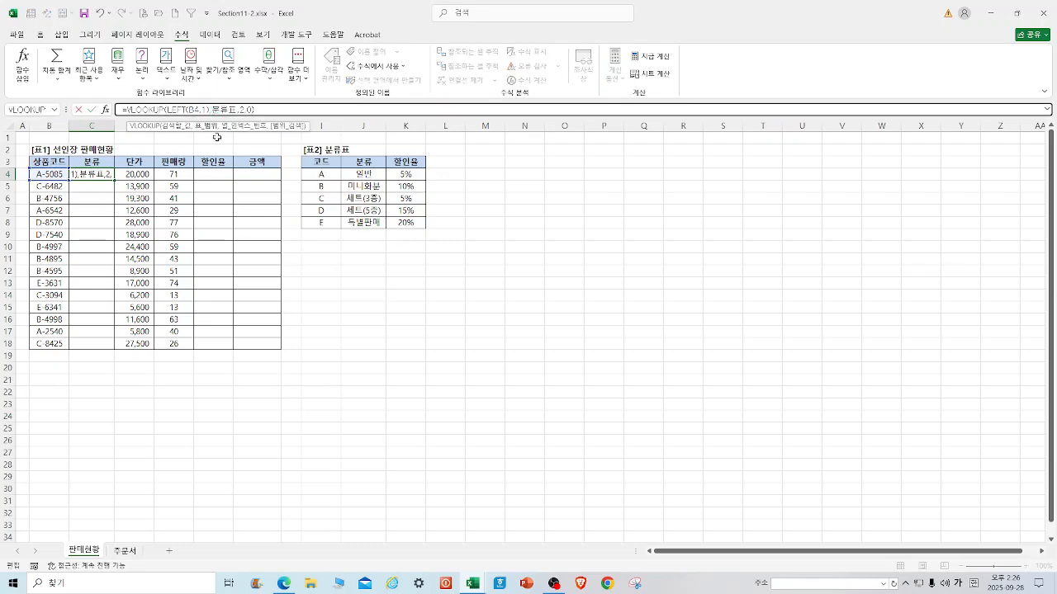
{"action": "key", "text": "Return"}
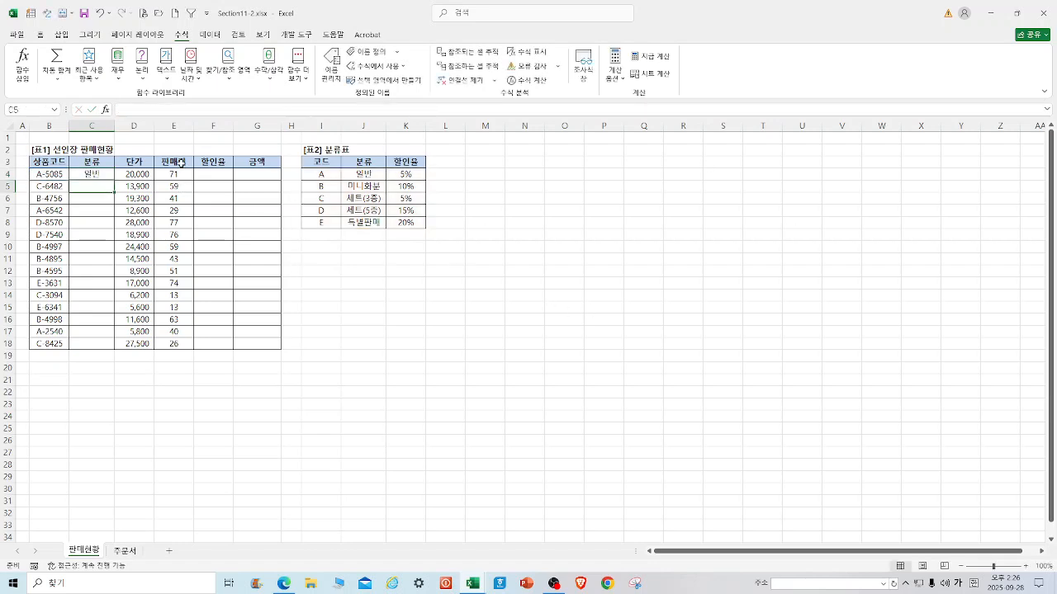
Step: Fill the 분류 formula in C4 down through C18
{"action": "left_click", "coordinate": [78, 171]}
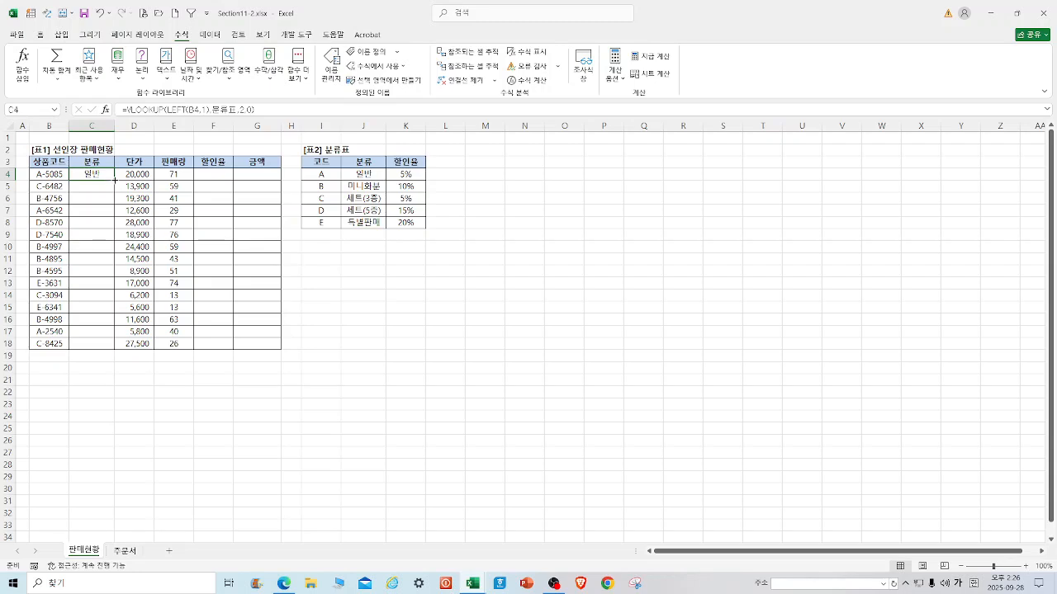
{"action": "left_click_drag", "start_coordinate": [114, 180], "coordinate": [113, 346]}
{"action": "left_click", "coordinate": [476, 352]}
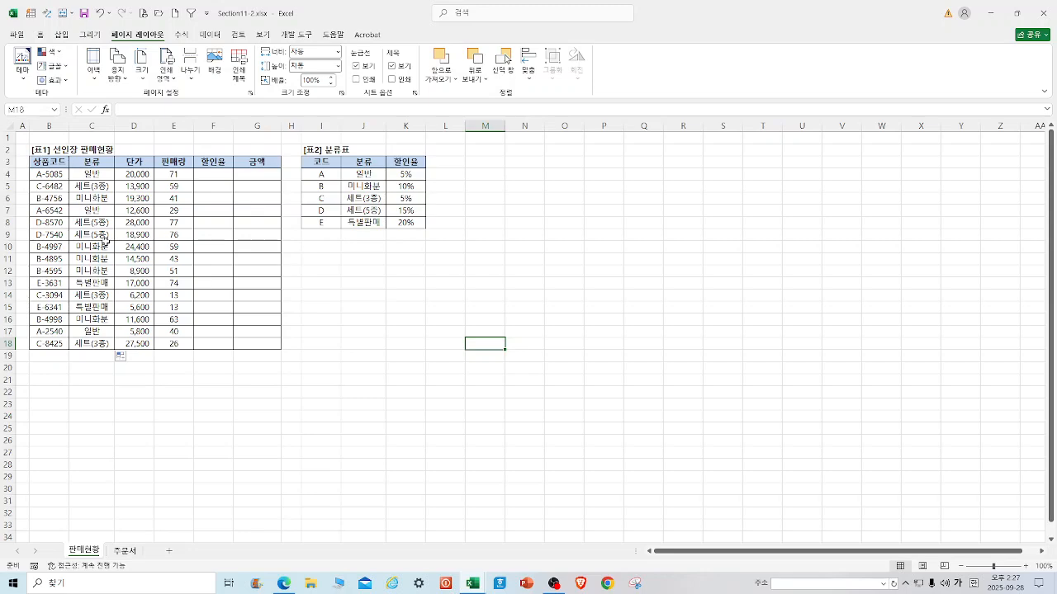
{"action": "left_click", "coordinate": [603, 220]}
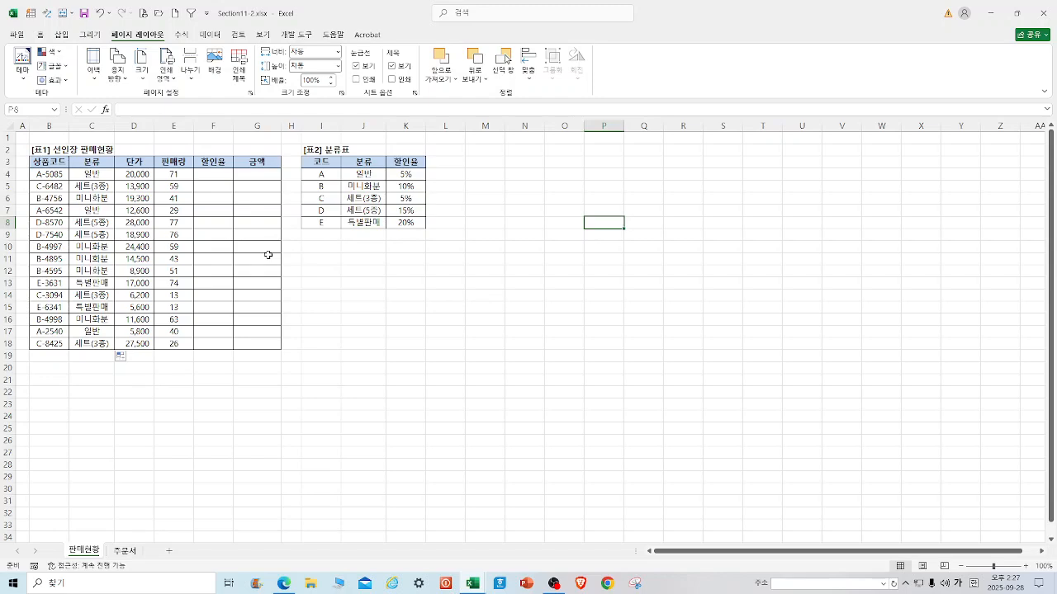
Step: Start a VLOOKUP formula in F4 with LEFT(B4,1) as the lookup value
{"action": "left_click", "coordinate": [202, 173]}
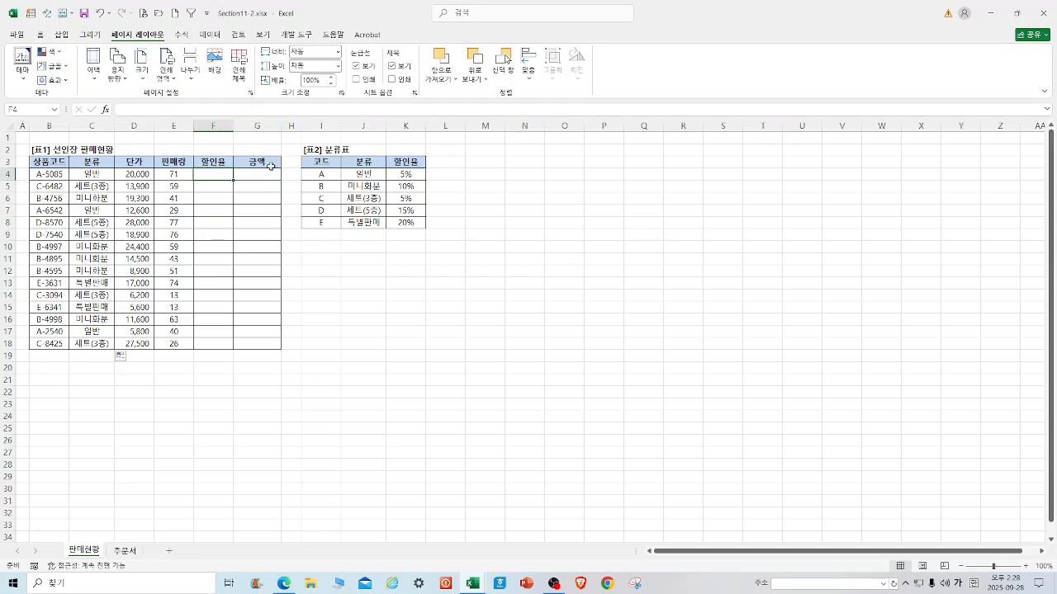
{"action": "type", "text": "="}
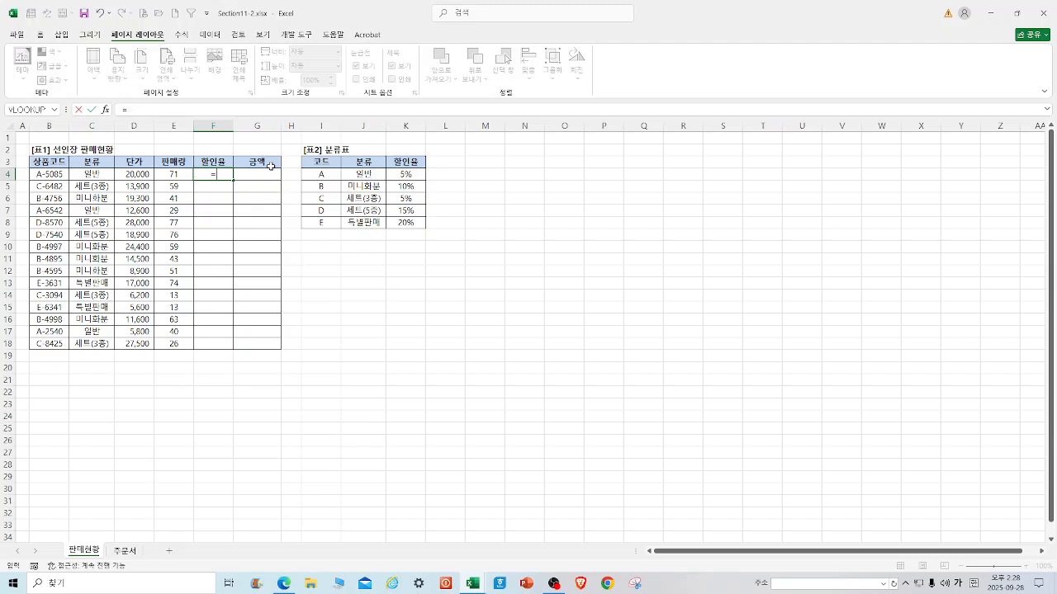
{"action": "type", "text": "VL"}
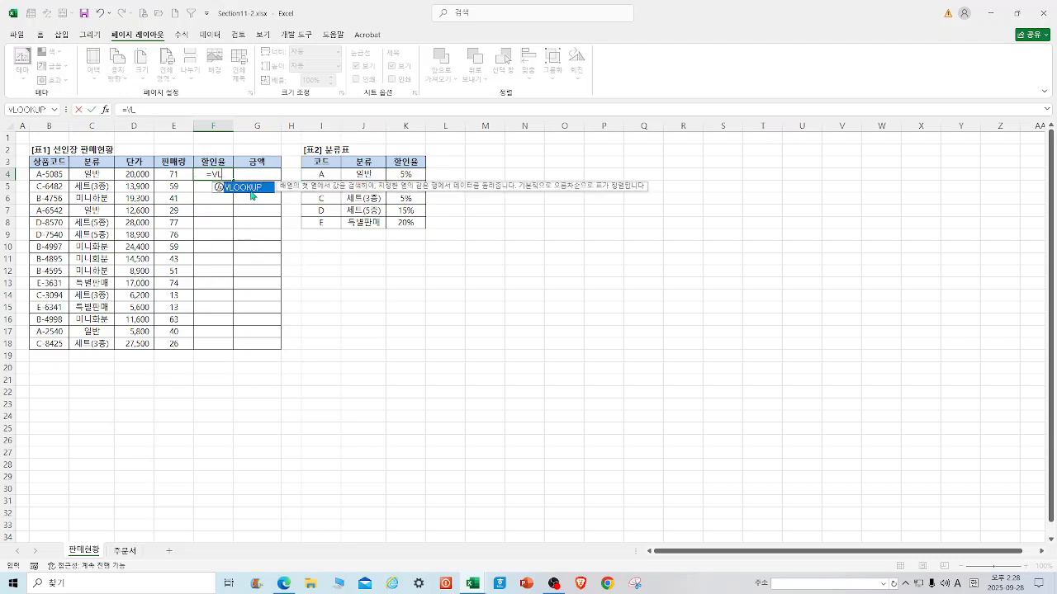
{"action": "double_click", "coordinate": [248, 189]}
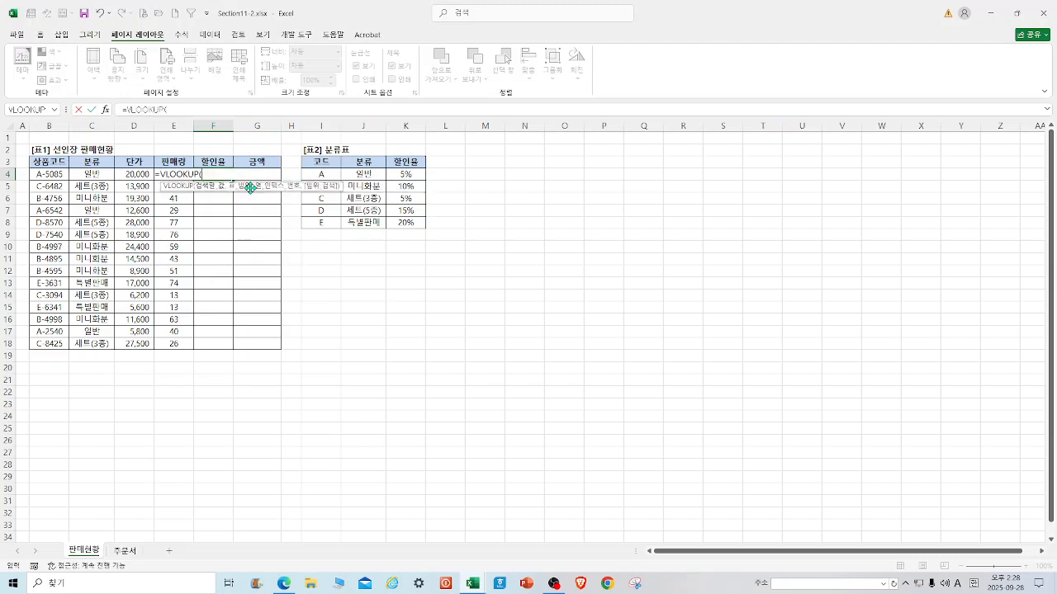
{"action": "left_click", "coordinate": [105, 110]}
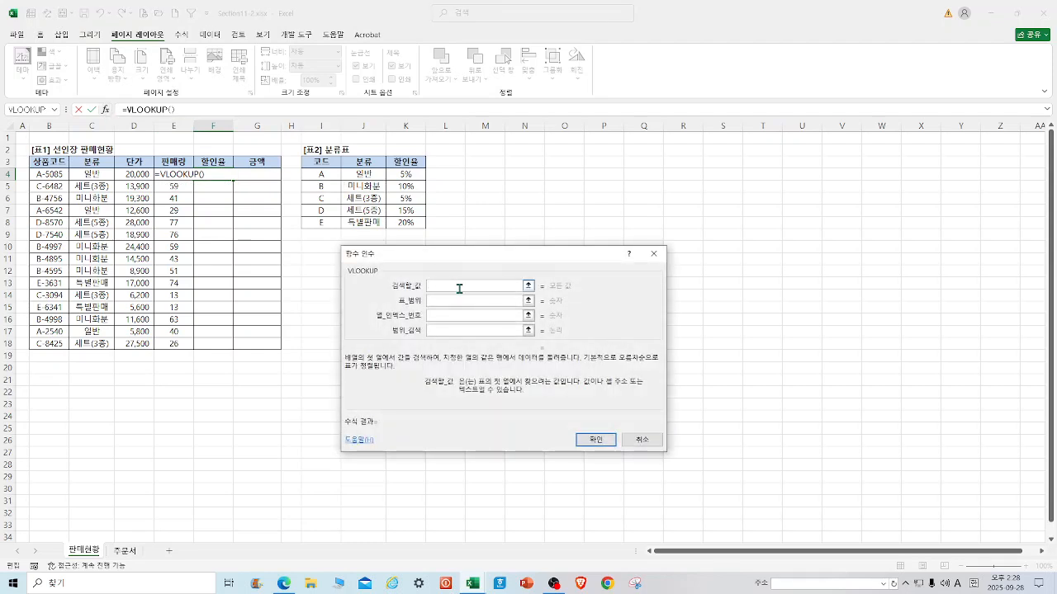
{"action": "type", "text": "LEFT("}
{"action": "left_click", "coordinate": [51, 175]}
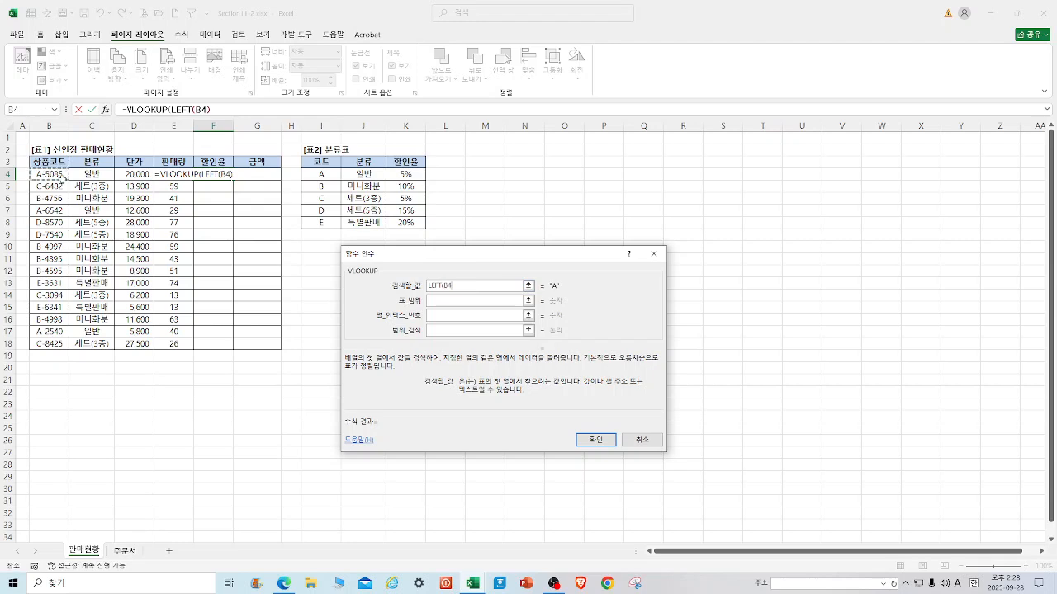
{"action": "type", "text": ",1"}
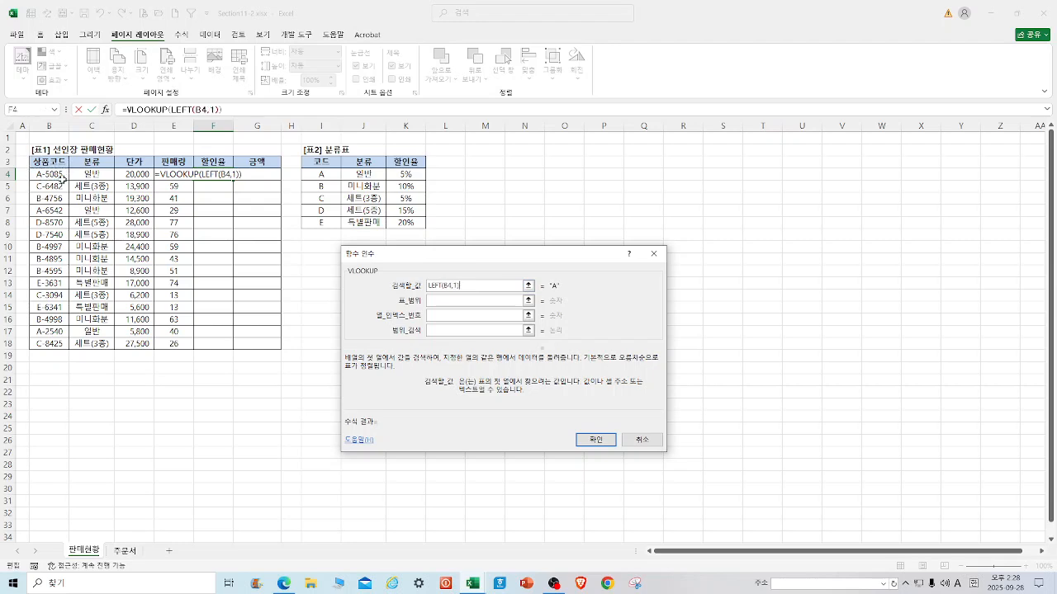
{"action": "type", "text": ")"}
Step: Set the table range of F4's VLOOKUP to the defined name 분류표
{"action": "left_click", "coordinate": [456, 302]}
{"action": "left_click", "coordinate": [452, 305]}
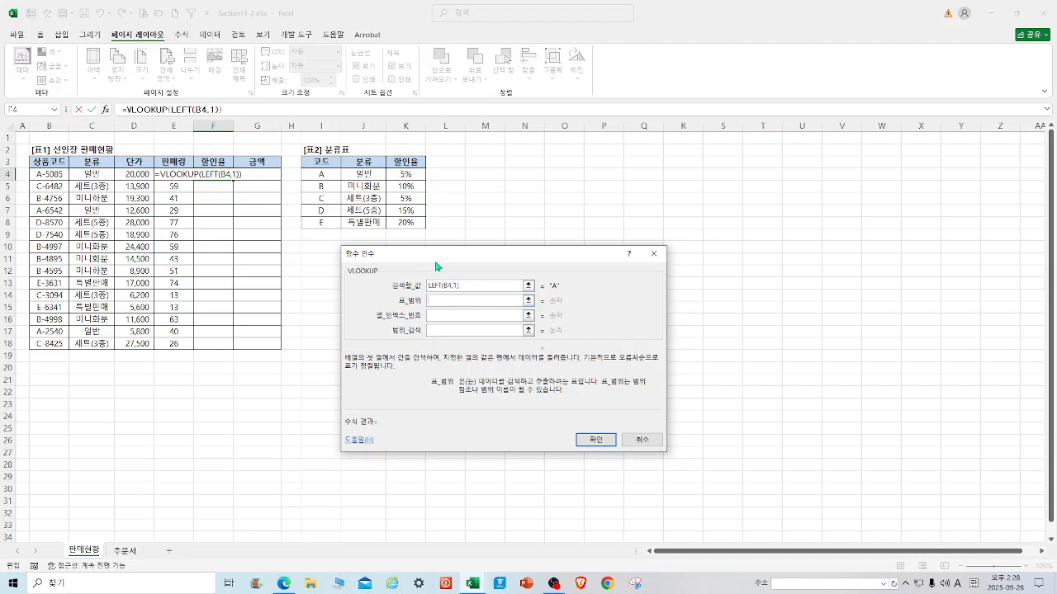
{"action": "type", "text": "I4:K8"}
{"action": "key", "text": "BackSpace"}
{"action": "key", "text": "BackSpace"}
{"action": "key", "text": "BackSpace"}
{"action": "key", "text": "BackSpace"}
{"action": "key", "text": "BackSpace"}
{"action": "type", "text": "분류표"}
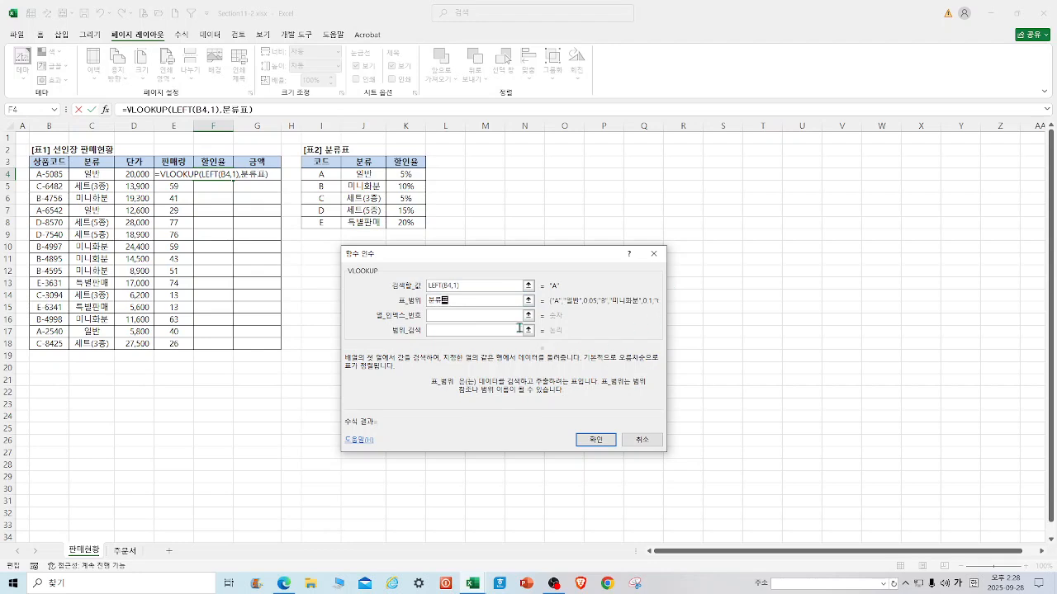
Step: Complete F4's VLOOKUP with column index 3 and range lookup 0, and fill the formula down through F18
{"action": "left_click", "coordinate": [441, 315]}
{"action": "type", "text": "3"}
{"action": "left_click", "coordinate": [442, 332]}
{"action": "type", "text": "0"}
{"action": "left_click", "coordinate": [596, 440]}
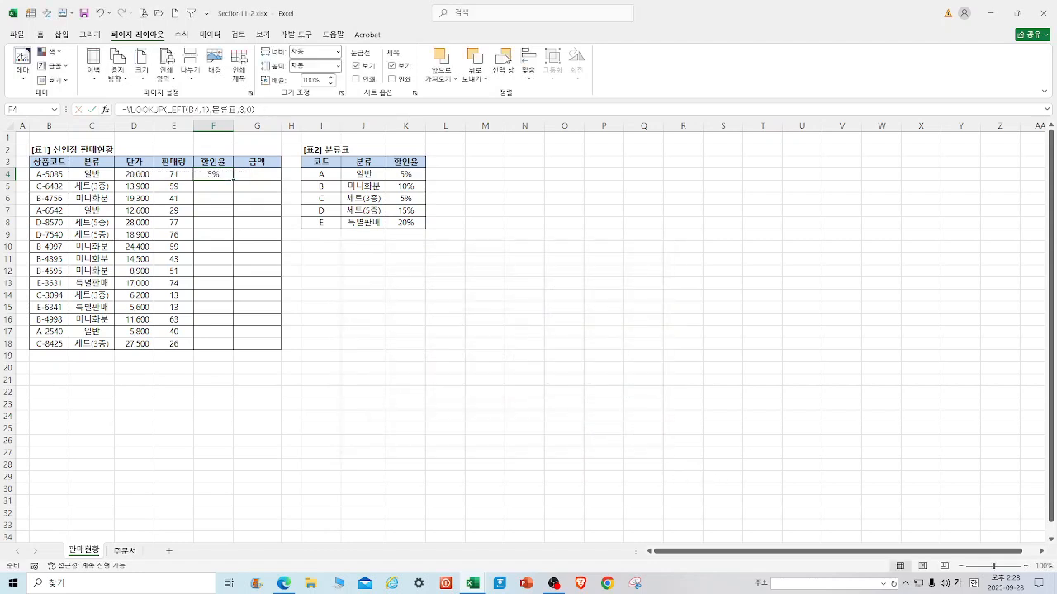
{"action": "left_click_drag", "start_coordinate": [232, 180], "coordinate": [230, 350]}
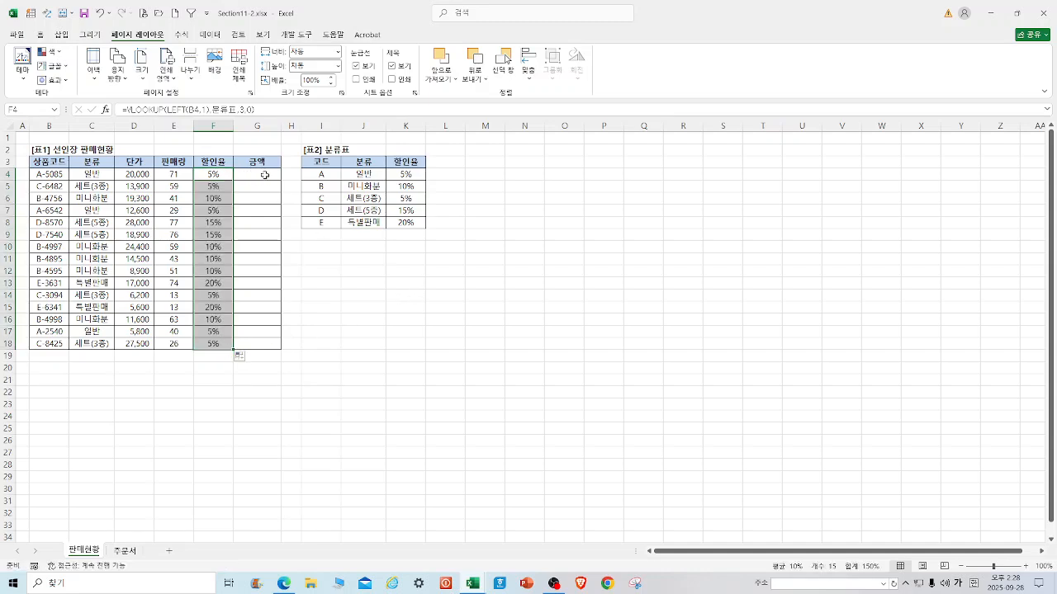
Step: Enter the formula =D4*E4 in G4 to multiply the unit price by the sales quantity
{"action": "left_click", "coordinate": [265, 175]}
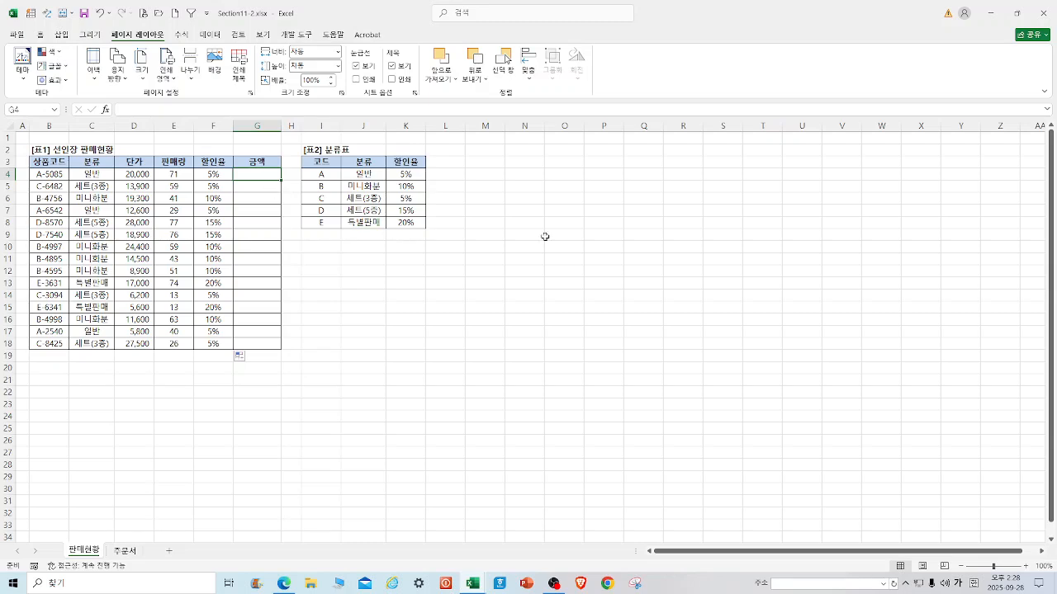
{"action": "left_click", "coordinate": [723, 281]}
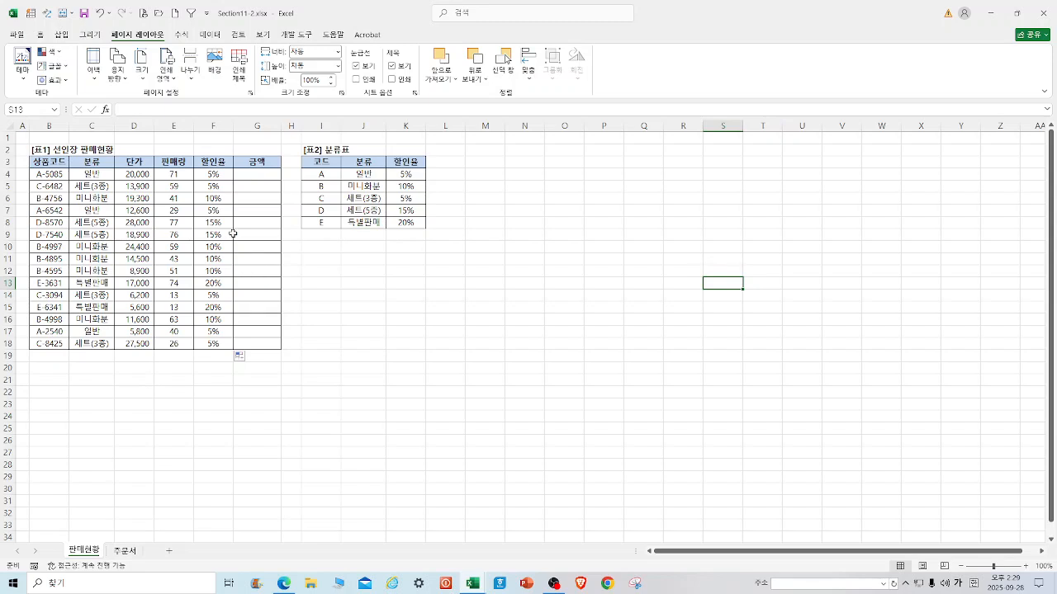
{"action": "left_click", "coordinate": [168, 176]}
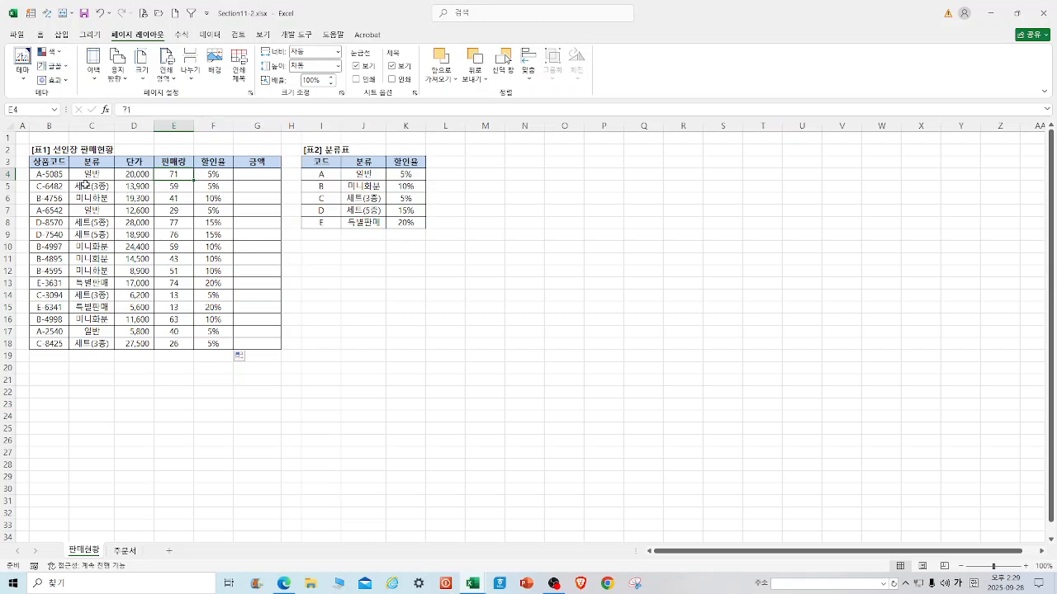
{"action": "left_click", "coordinate": [265, 178]}
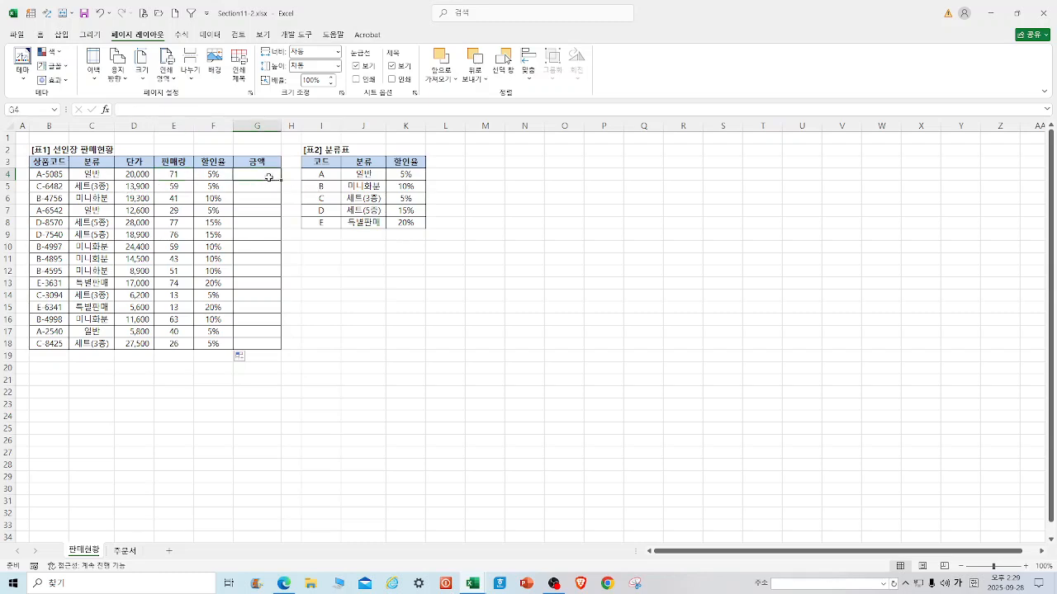
{"action": "type", "text": "="}
{"action": "left_click", "coordinate": [133, 176]}
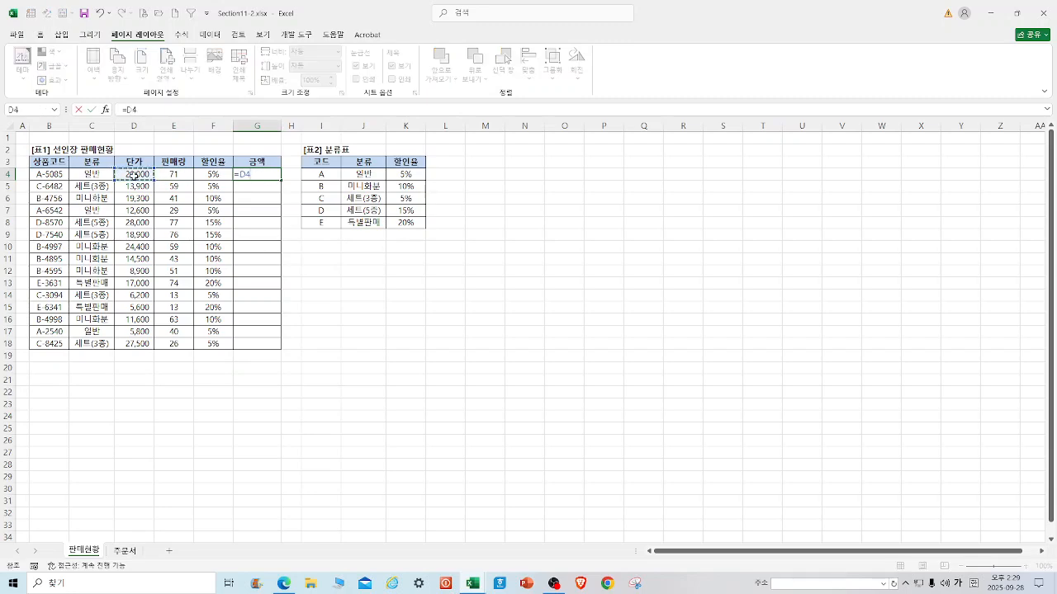
{"action": "type", "text": "*"}
{"action": "left_click", "coordinate": [185, 176]}
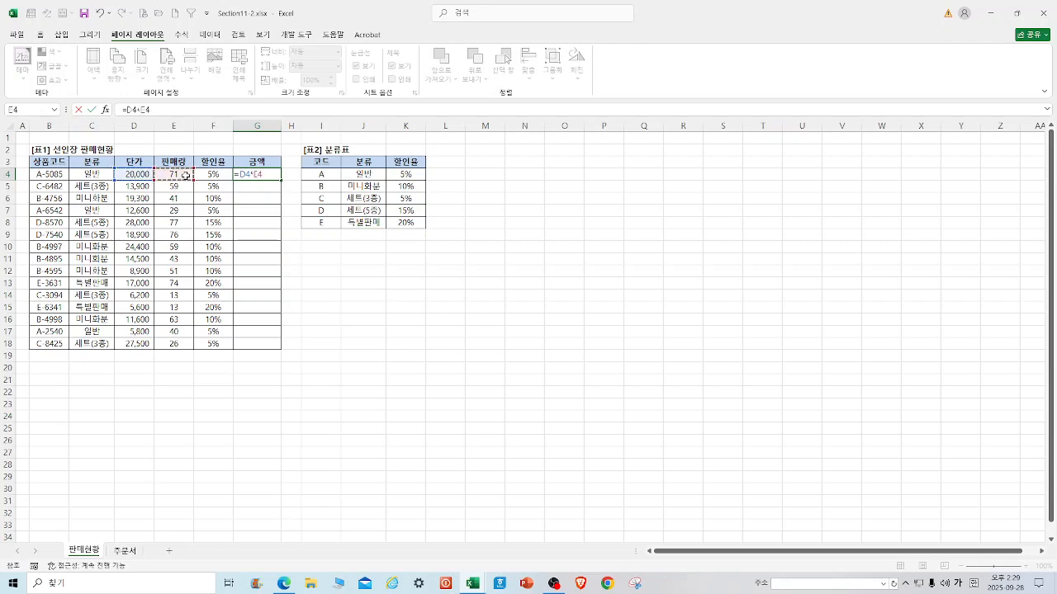
{"action": "key", "text": "Return"}
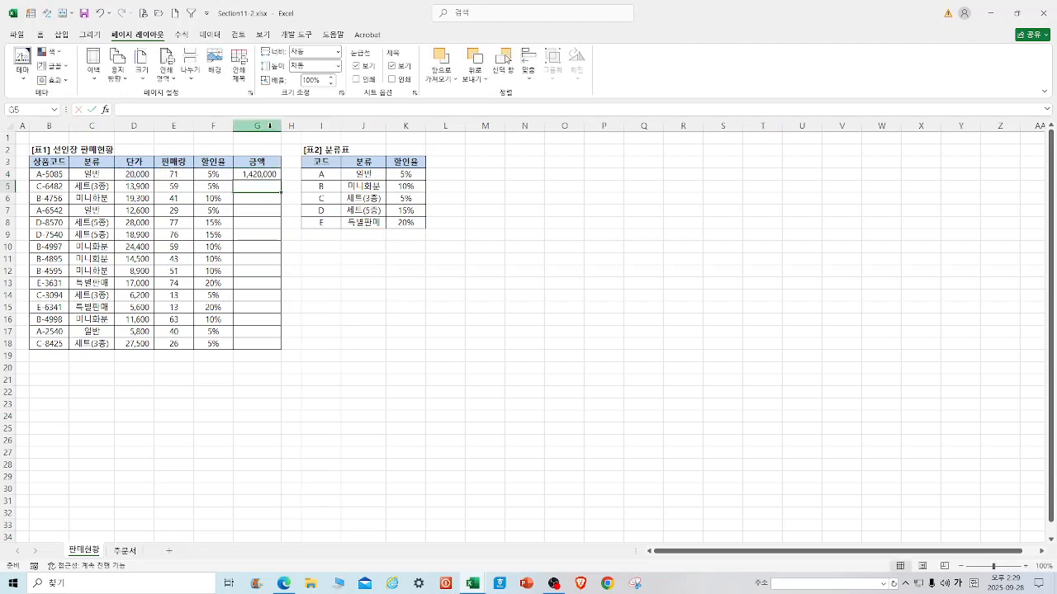
Step: Extend G4's formula with the discount rate so it reads =D4*E4*F4
{"action": "left_click", "coordinate": [266, 175]}
{"action": "left_click", "coordinate": [159, 111]}
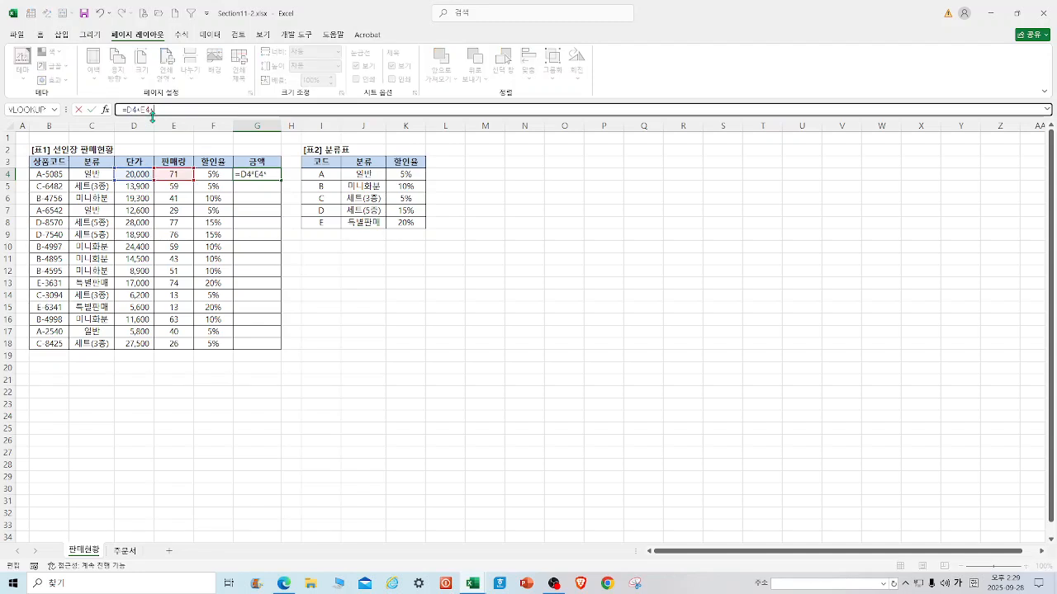
{"action": "left_click", "coordinate": [214, 176]}
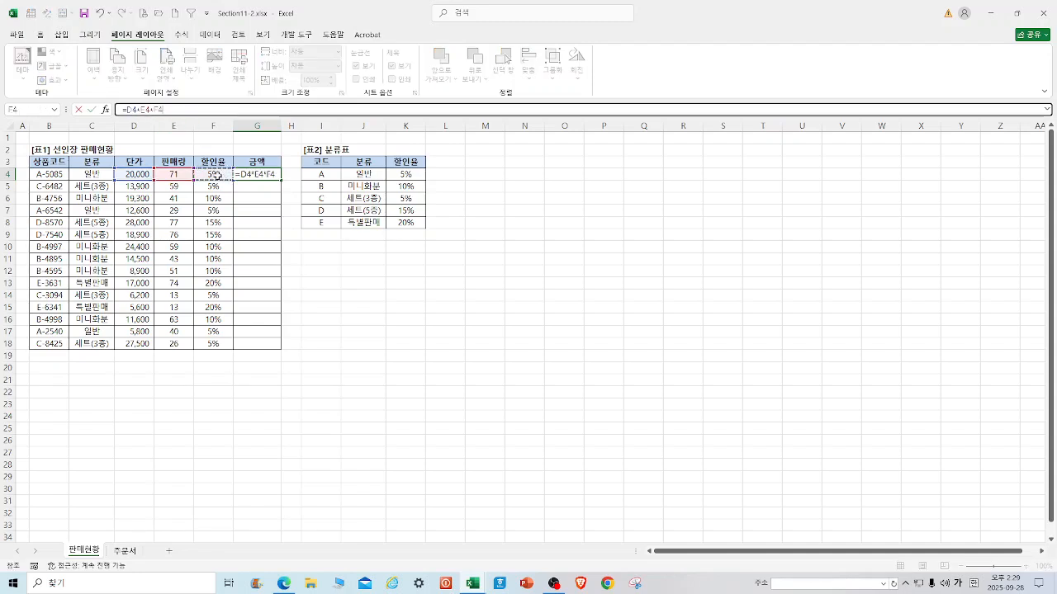
{"action": "key", "text": "Return"}
Step: Fill the 금액 formula in G4 down through G18
{"action": "left_click", "coordinate": [267, 175]}
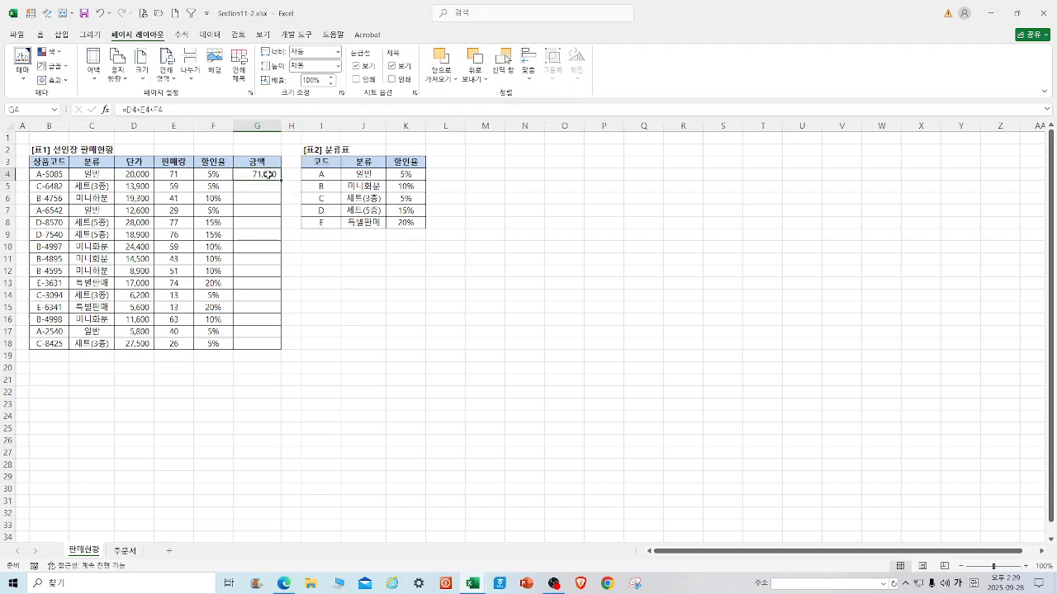
{"action": "left_click_drag", "start_coordinate": [281, 179], "coordinate": [287, 348]}
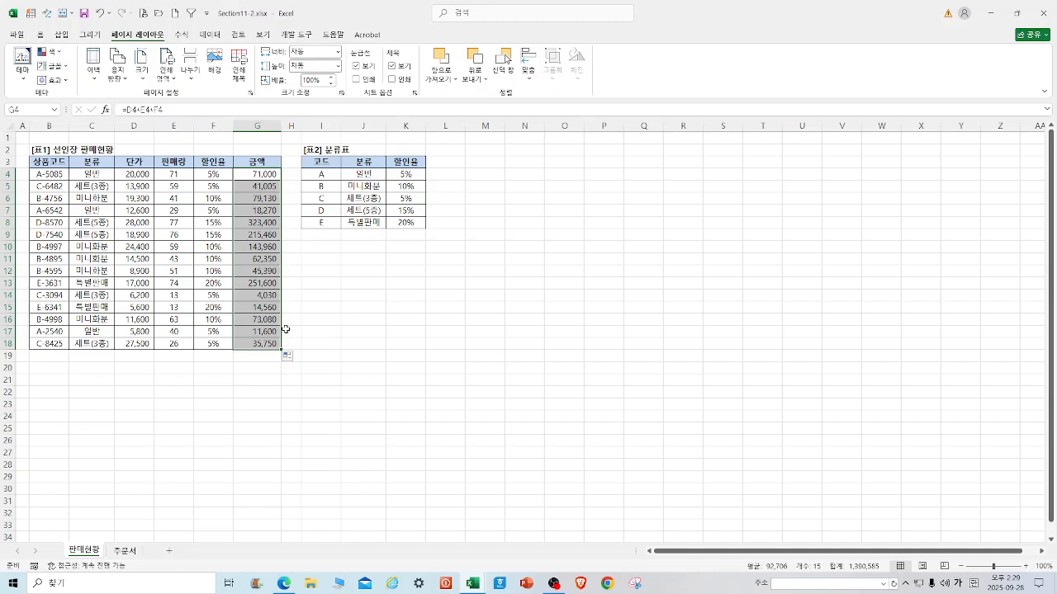
{"action": "left_click", "coordinate": [498, 314]}
{"action": "left_click", "coordinate": [498, 176]}
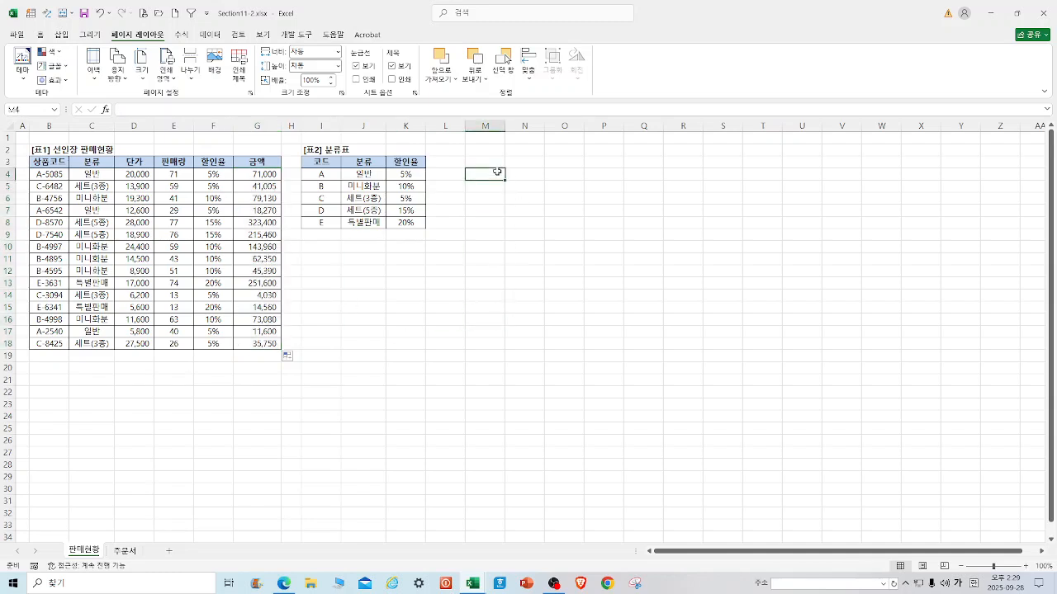
Step: Change G4's formula to =D4*E4(1-F4)
{"action": "left_click", "coordinate": [260, 174]}
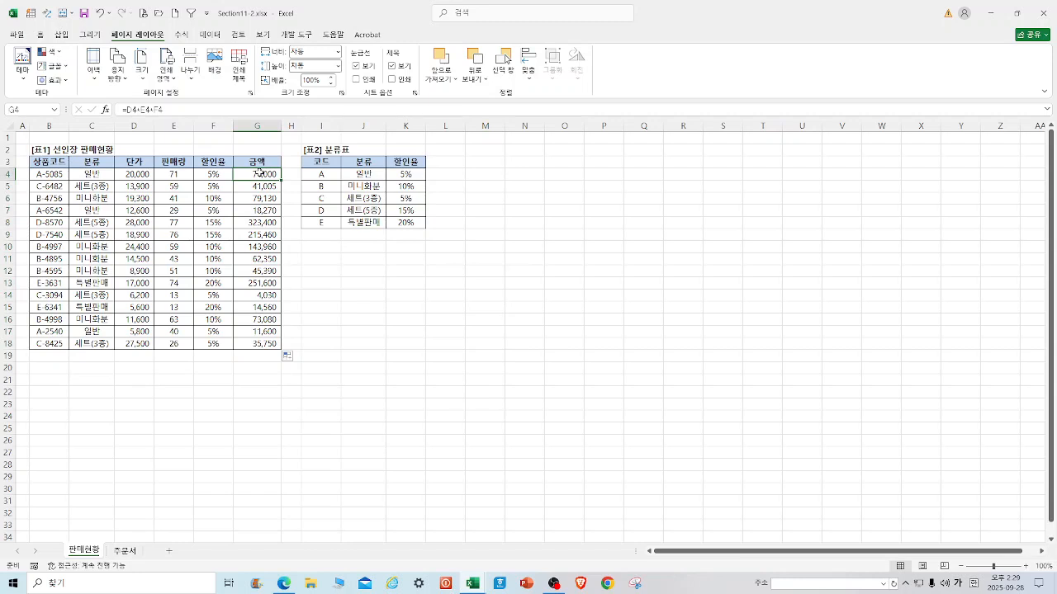
{"action": "left_click", "coordinate": [154, 109]}
{"action": "key", "text": "BackSpace"}
{"action": "type", "text": "(1-F4"}
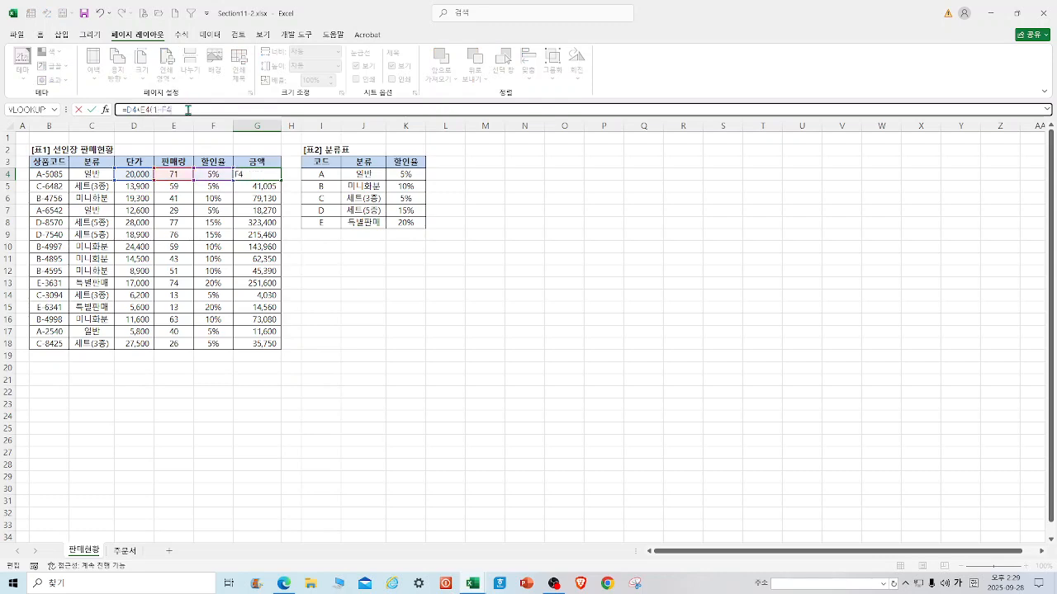
{"action": "type", "text": ")"}
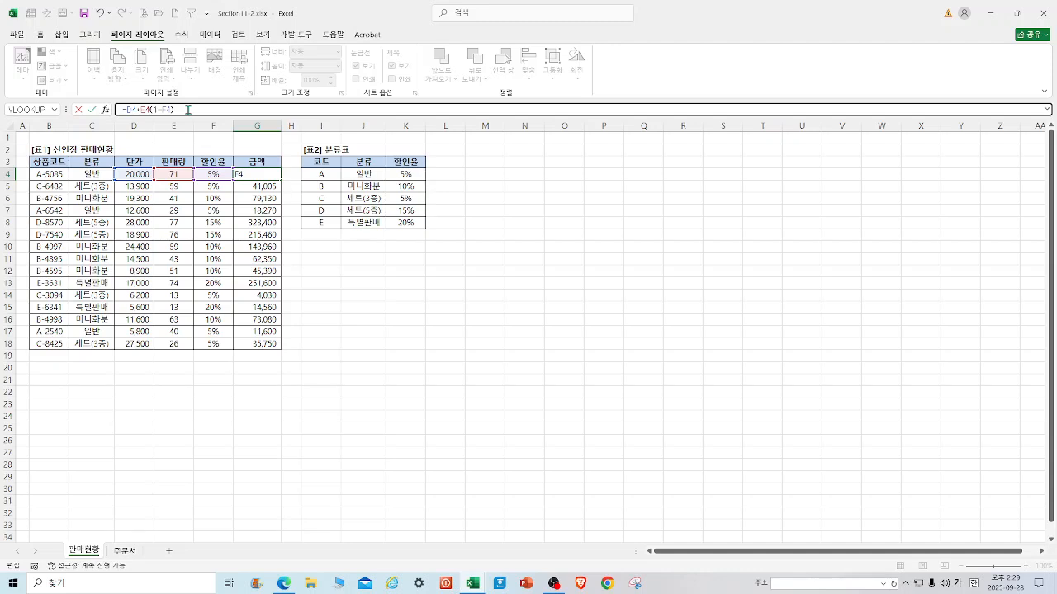
{"action": "key", "text": "Return"}
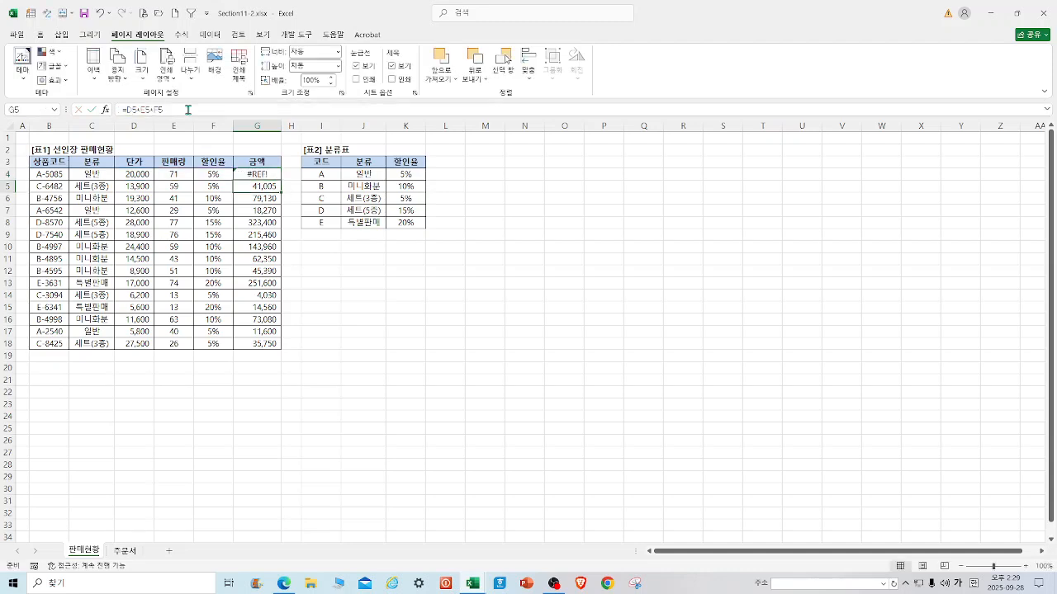
{"action": "left_click", "coordinate": [270, 176]}
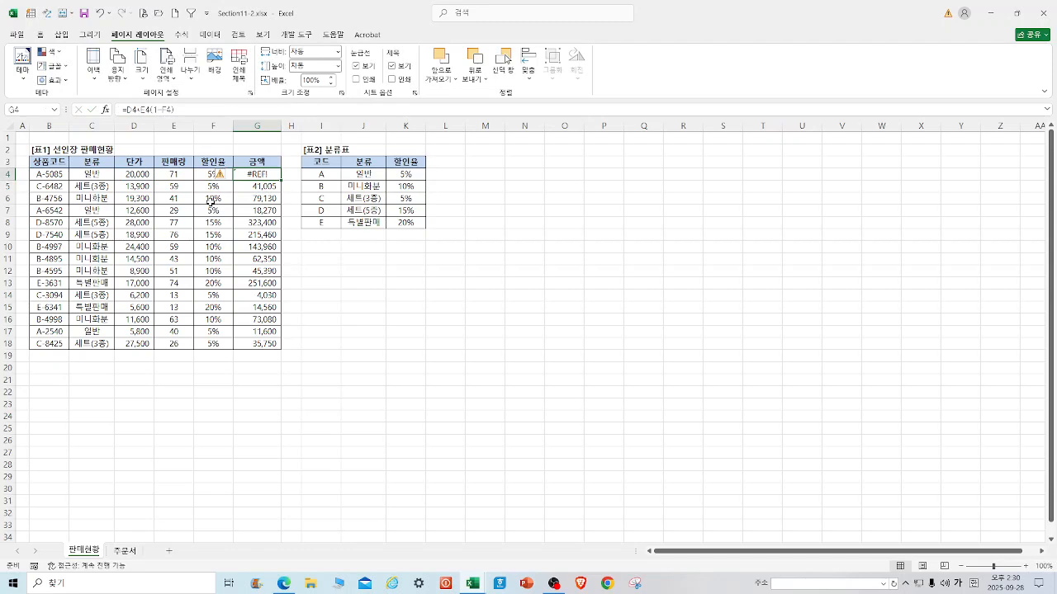
{"action": "left_click", "coordinate": [508, 261]}
{"action": "left_click", "coordinate": [106, 110]}
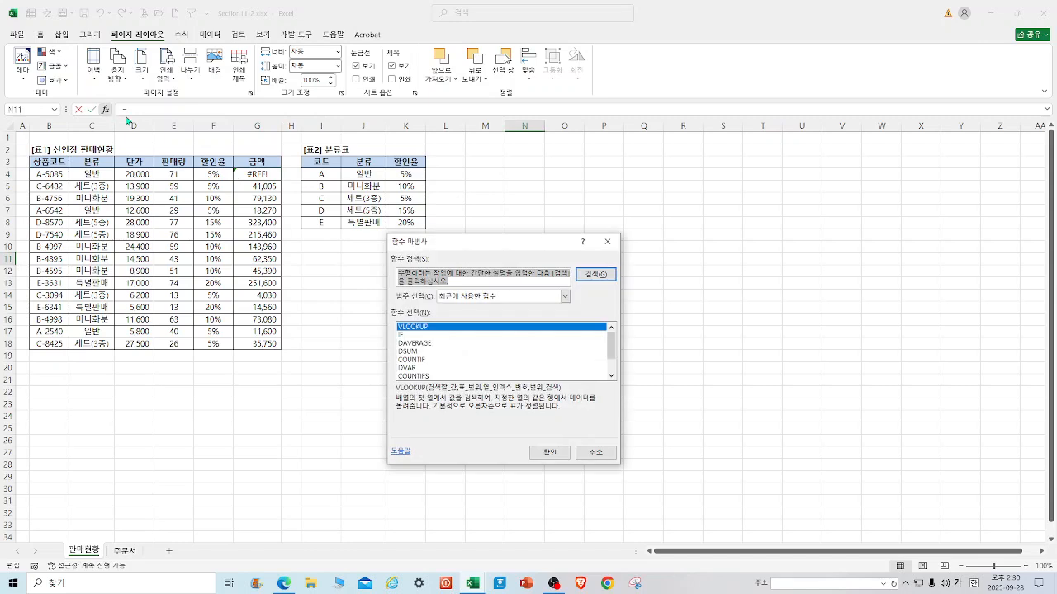
{"action": "left_click", "coordinate": [608, 241]}
{"action": "left_click", "coordinate": [724, 222]}
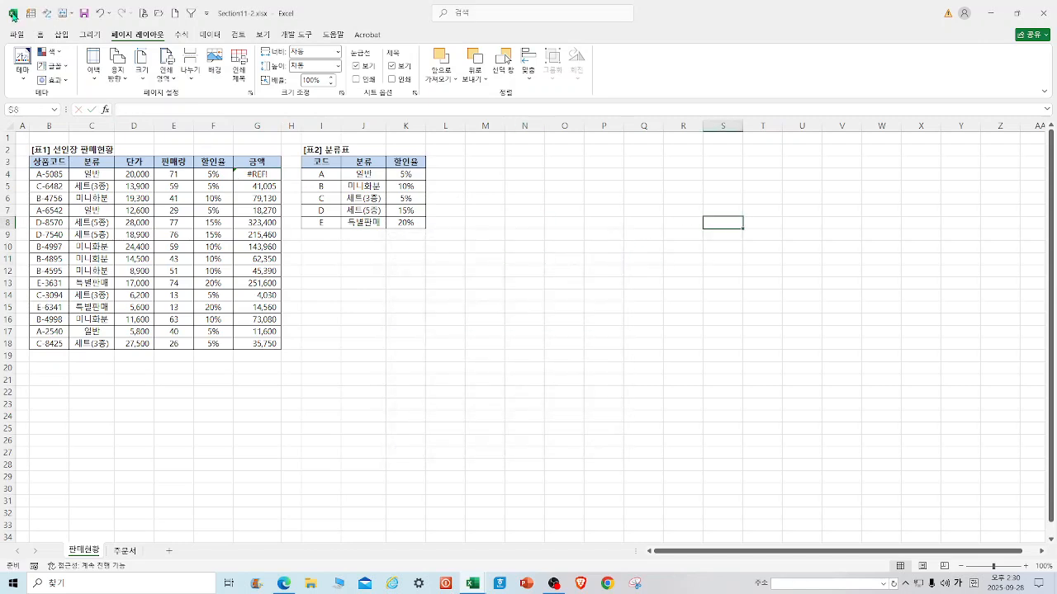
Step: Undo the last formula change in G4
{"action": "left_click", "coordinate": [99, 13]}
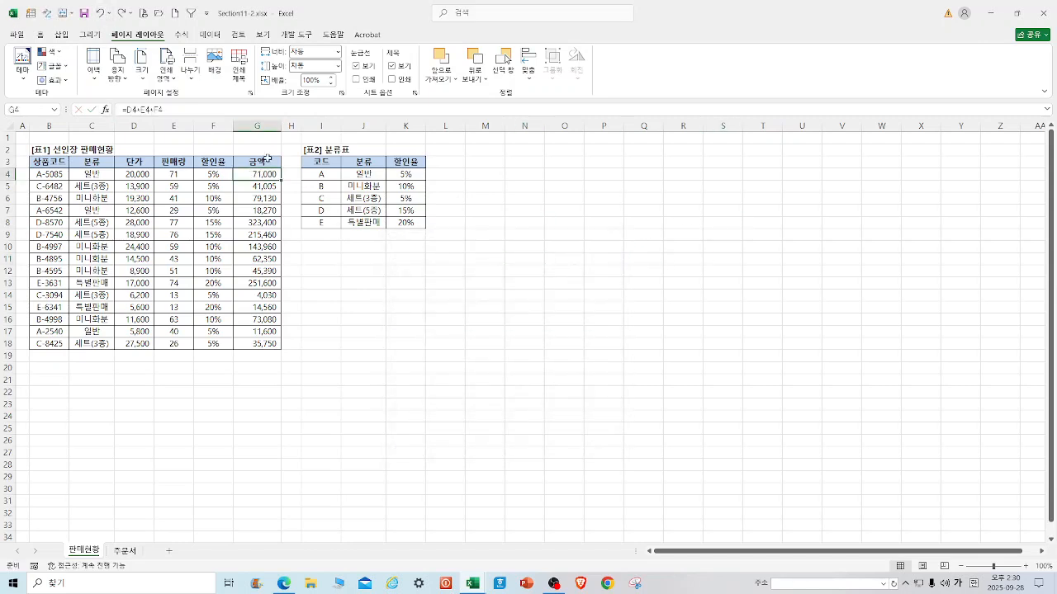
Step: Enter the formula =D4*E4 in the empty cell I10 as a trial calculation
{"action": "left_click", "coordinate": [325, 248]}
{"action": "type", "text": "="}
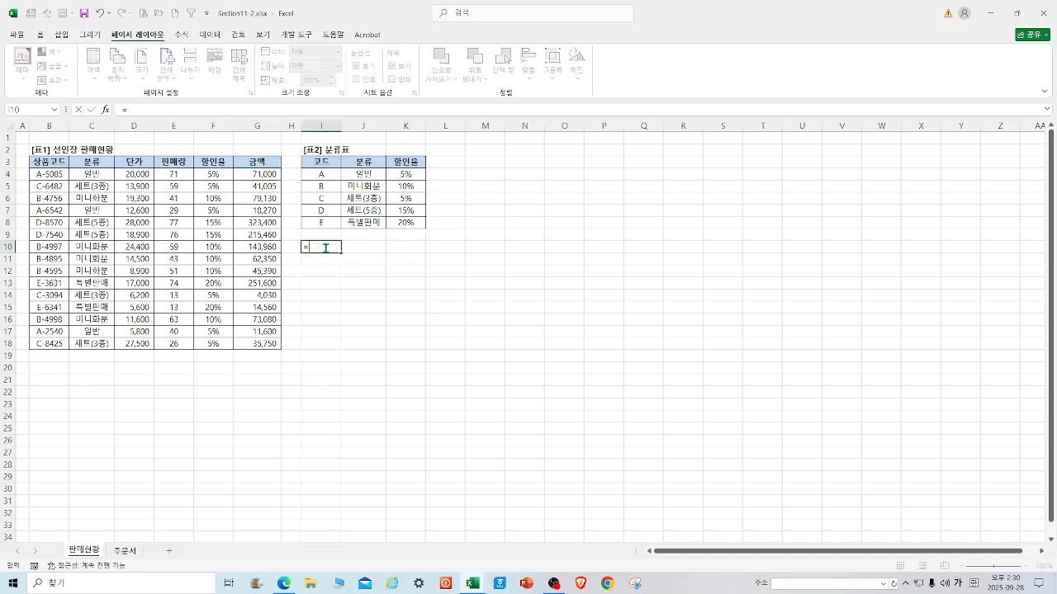
{"action": "left_click", "coordinate": [137, 175]}
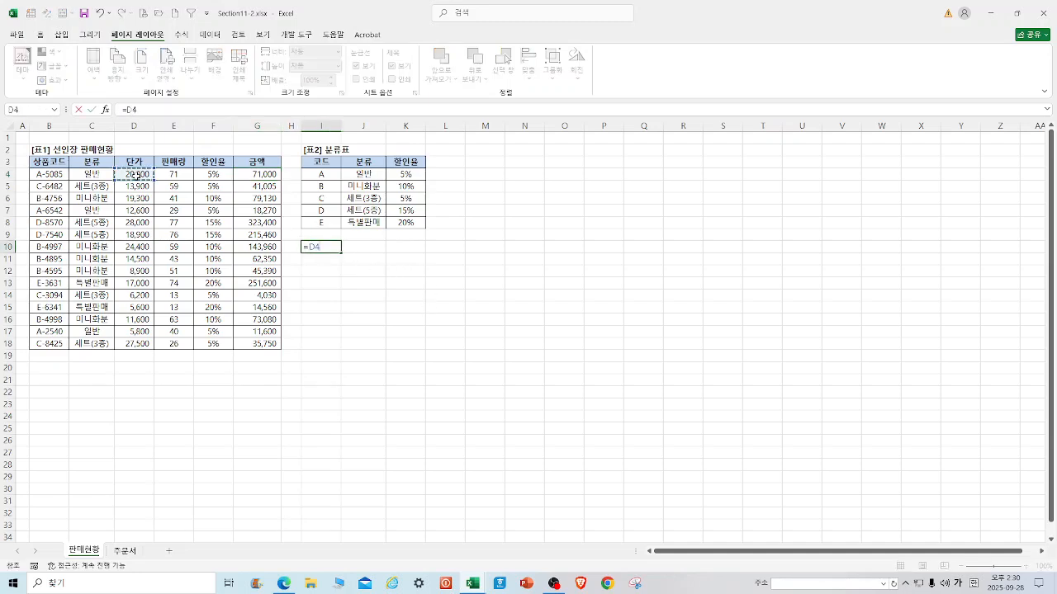
{"action": "type", "text": "*"}
{"action": "left_click", "coordinate": [178, 175]}
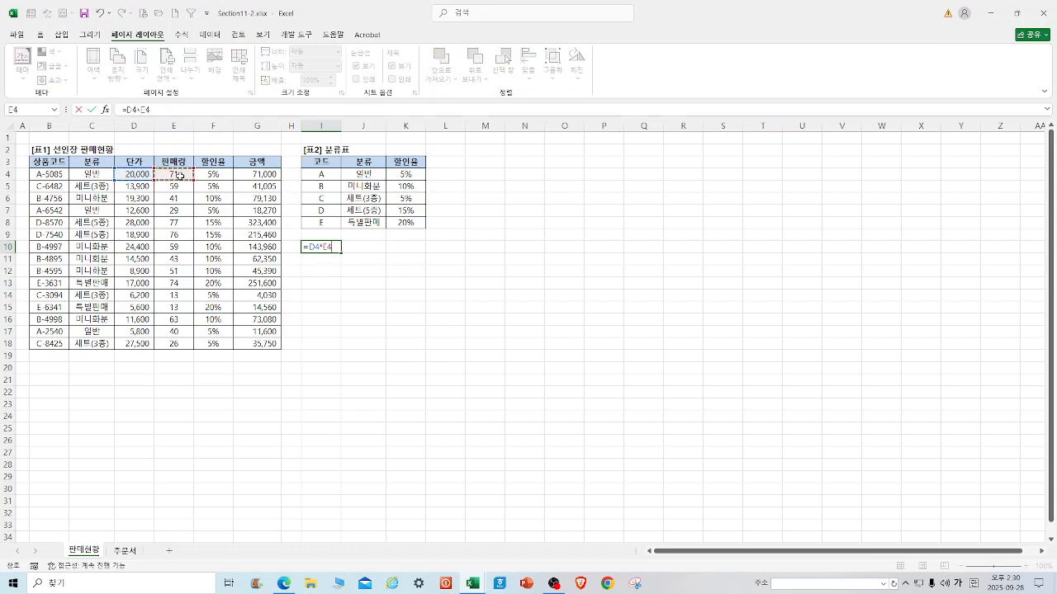
{"action": "key", "text": "Return"}
{"action": "key", "text": "Up"}
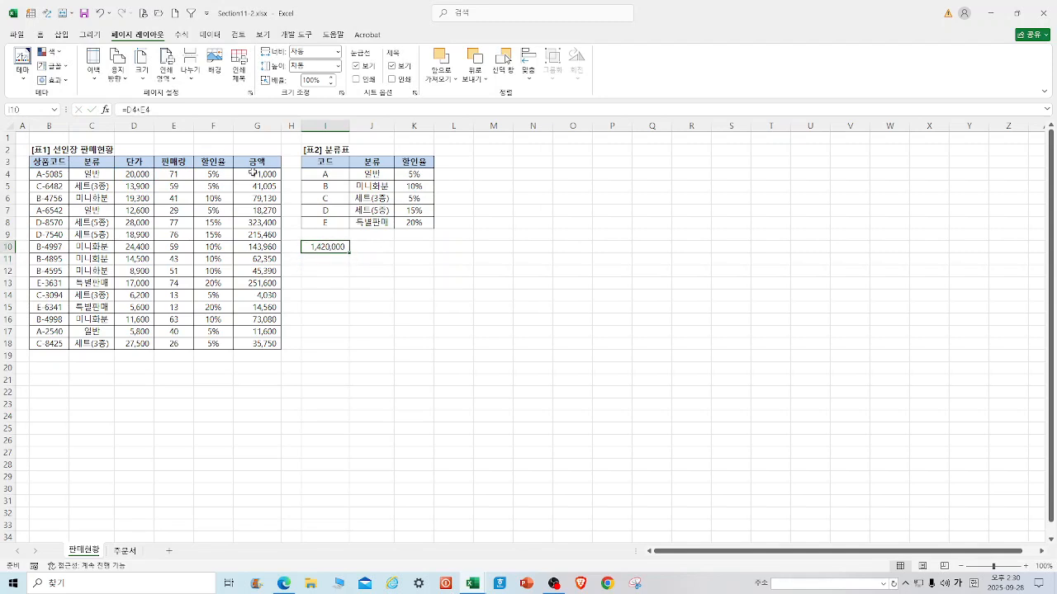
Step: Inspect the trial formula in I10, leave it unchanged and clear the cell
{"action": "left_click", "coordinate": [162, 108]}
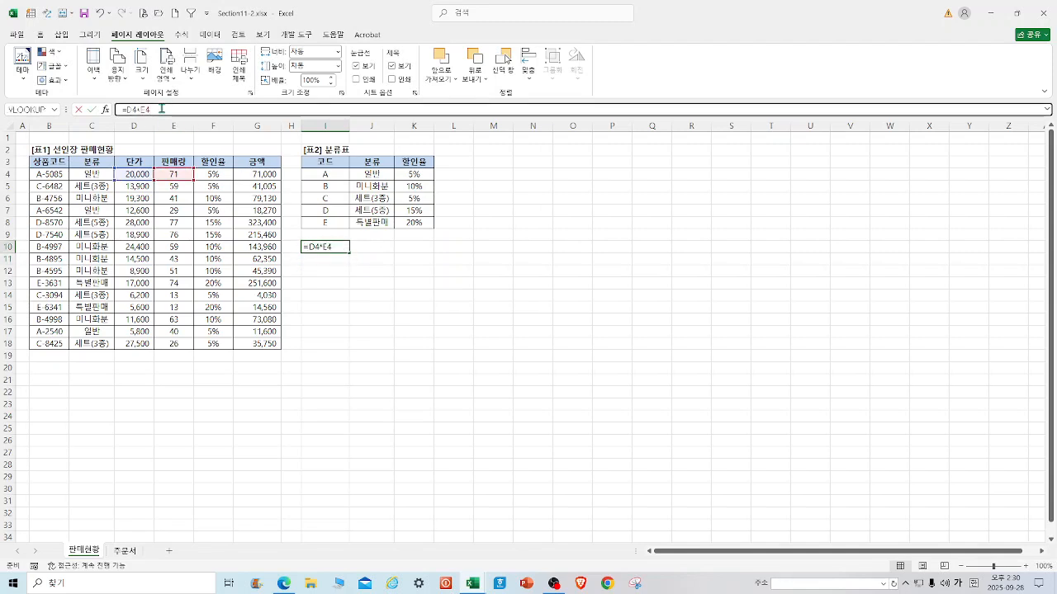
{"action": "left_click_drag", "start_coordinate": [162, 108], "coordinate": [106, 104]}
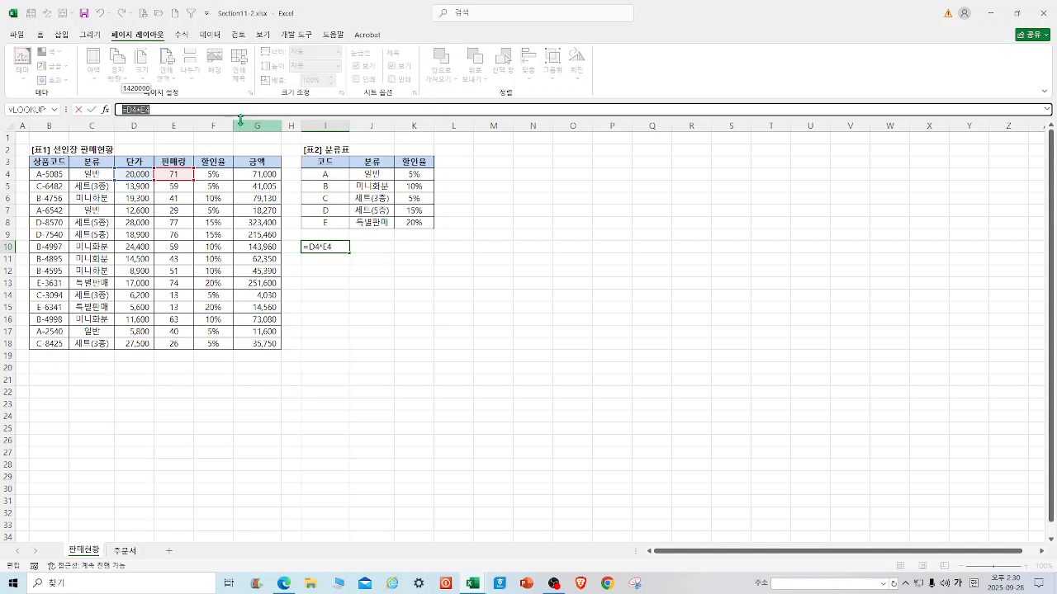
{"action": "left_click", "coordinate": [184, 107]}
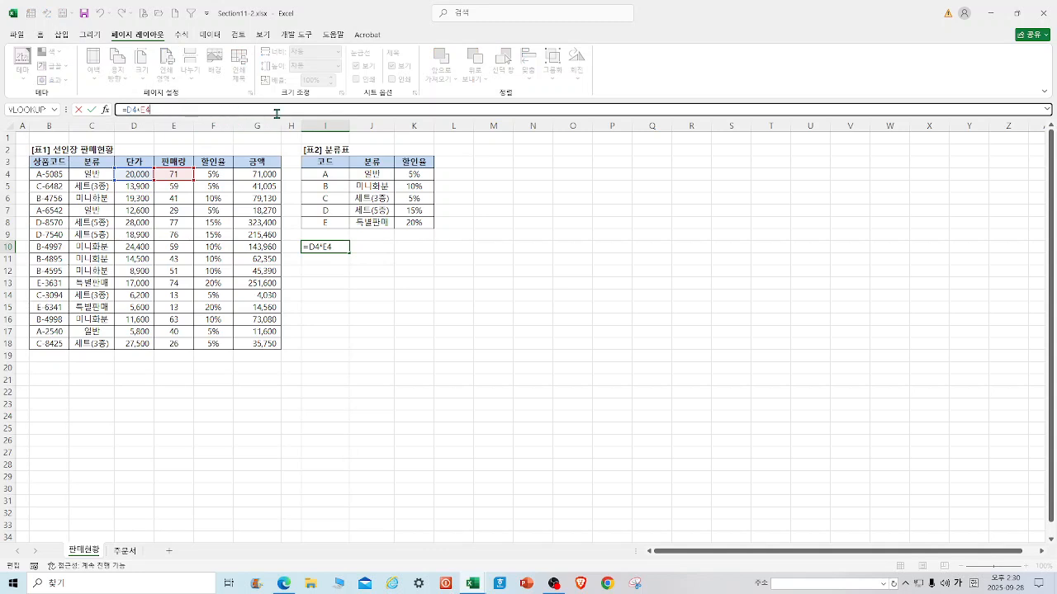
{"action": "key", "text": "F9"}
{"action": "key", "text": "ctrl+z"}
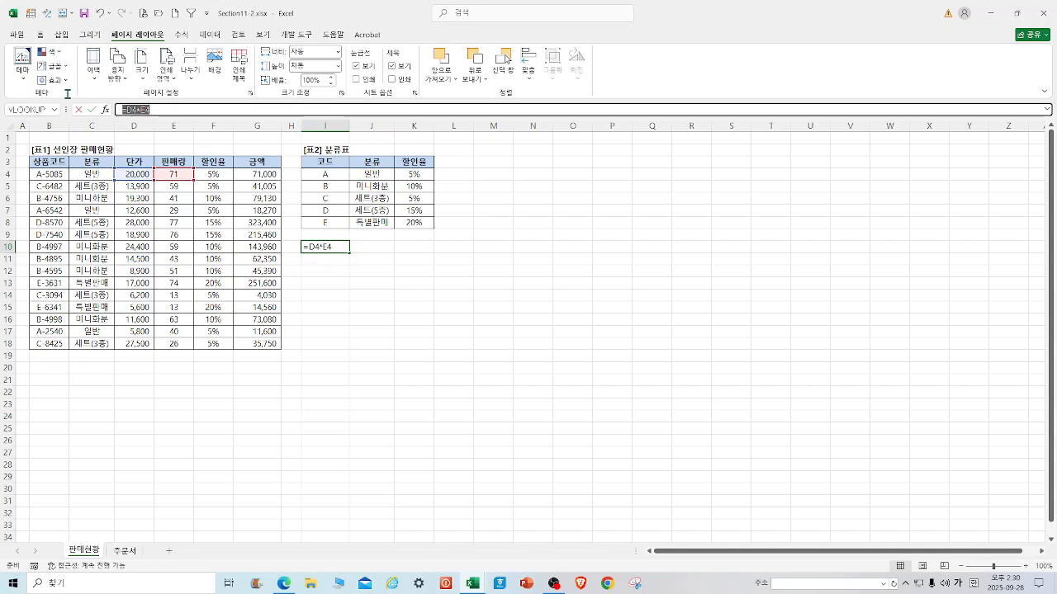
{"action": "key", "text": "Delete"}
{"action": "left_click", "coordinate": [372, 331]}
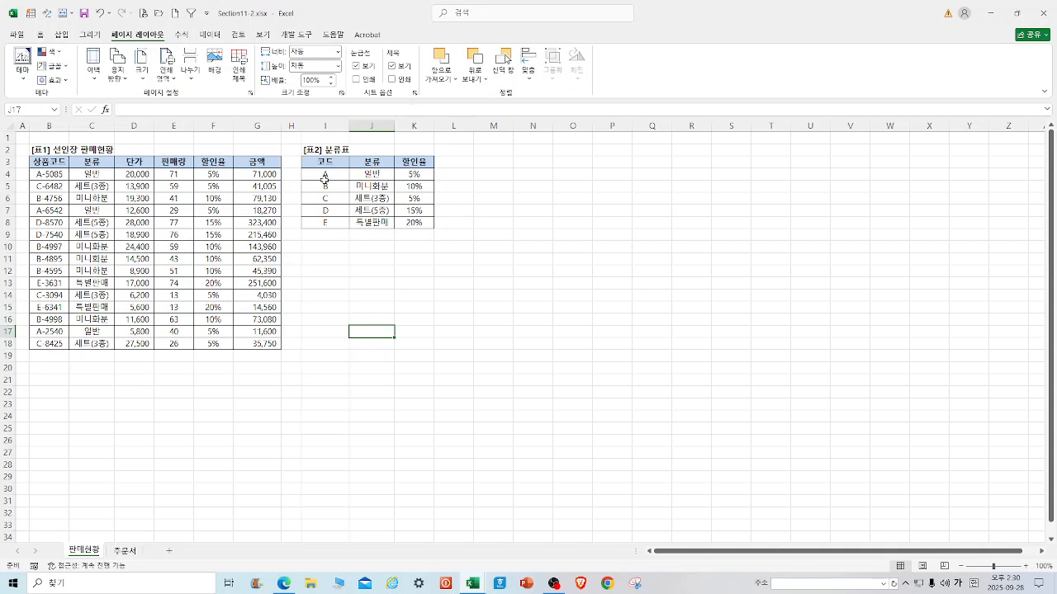
Step: Insert a blank column between 할인율 and 금액 in the sales table
{"action": "left_click", "coordinate": [253, 123]}
{"action": "right_click", "coordinate": [254, 124]}
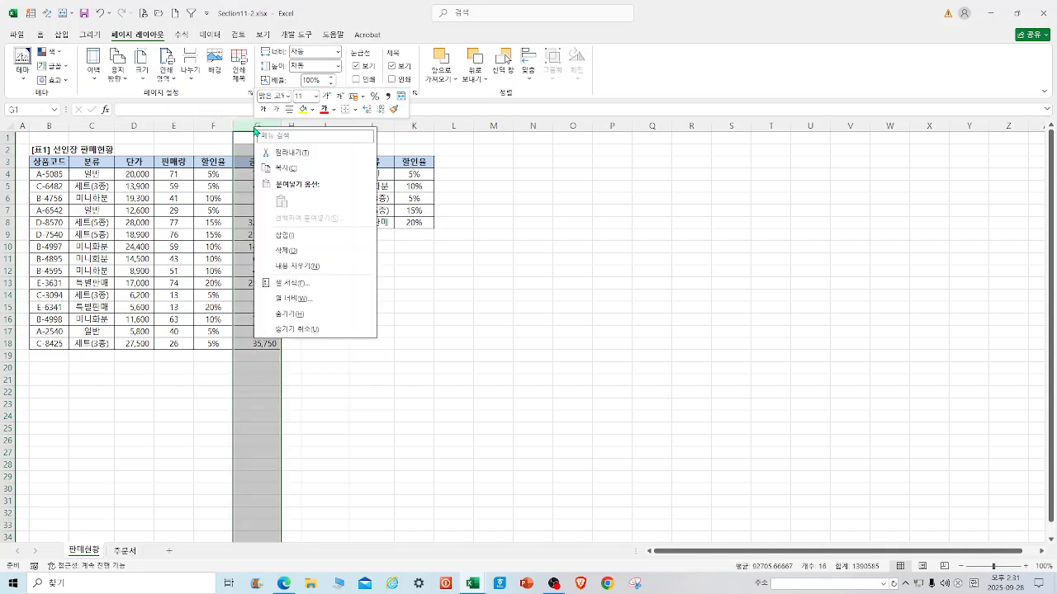
{"action": "left_click", "coordinate": [289, 239]}
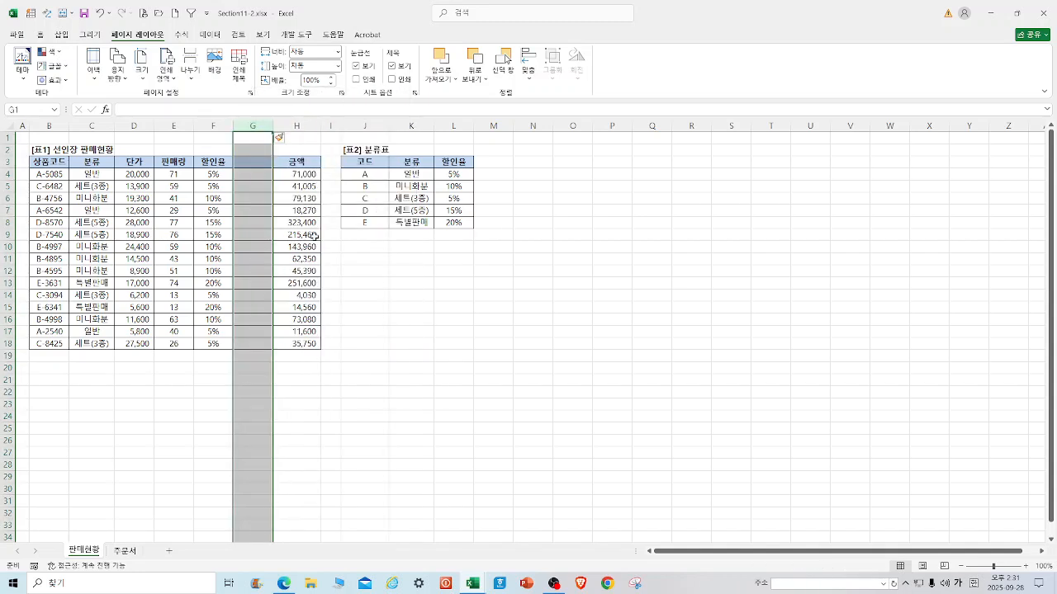
{"action": "left_click", "coordinate": [459, 294]}
Step: Enter the formula =D4*E4 in G4 to multiply the unit price by the sales quantity before discount
{"action": "left_click", "coordinate": [255, 174]}
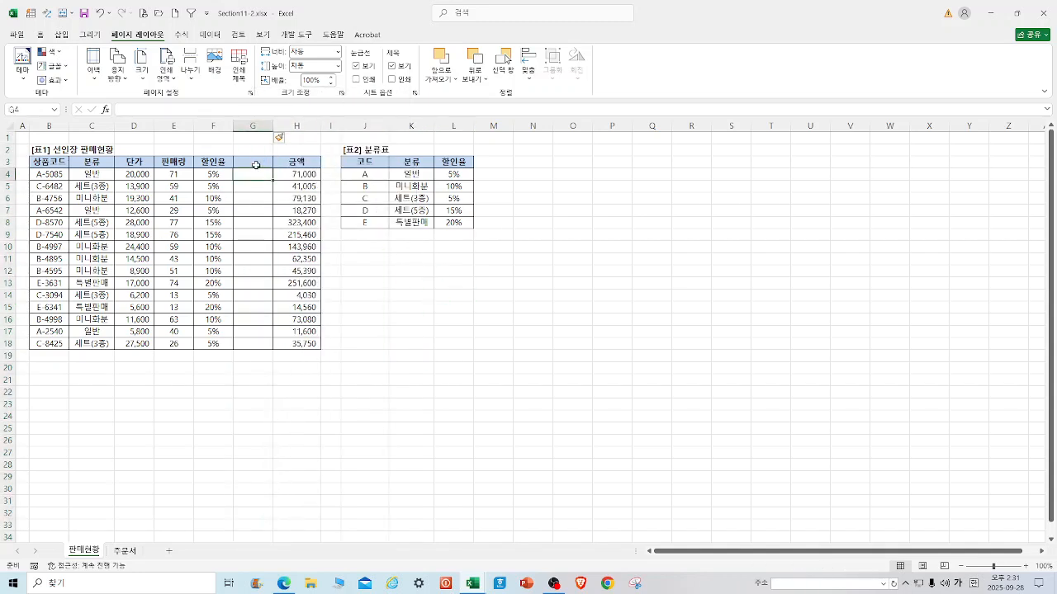
{"action": "type", "text": "="}
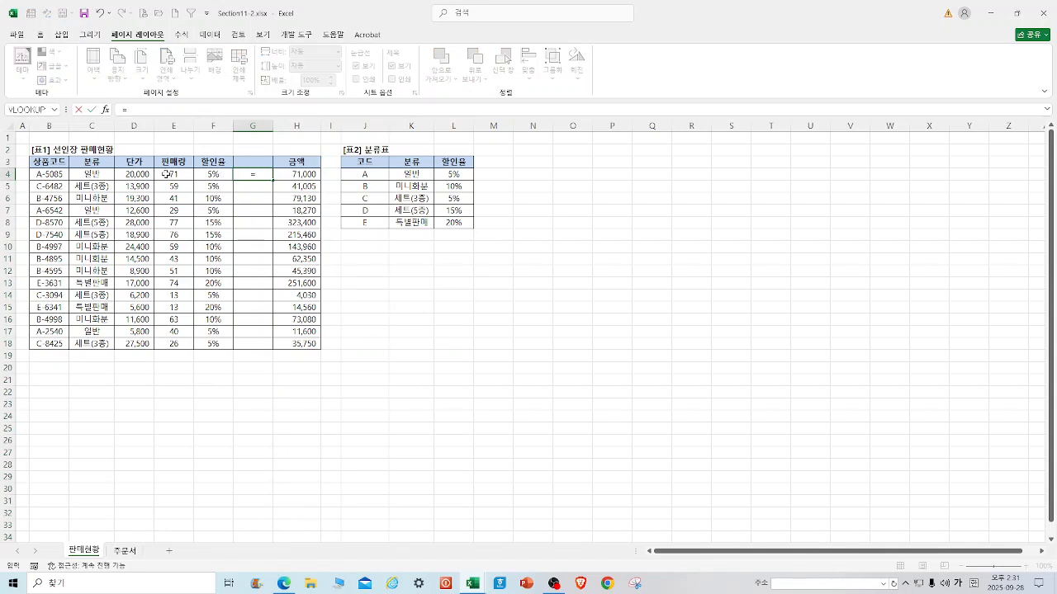
{"action": "left_click", "coordinate": [132, 169]}
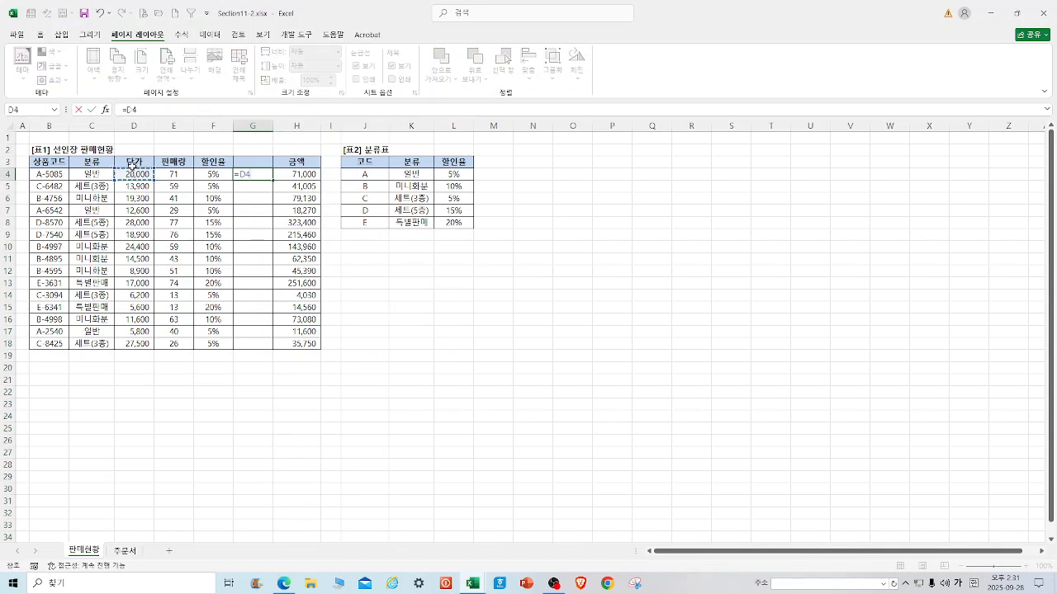
{"action": "type", "text": "*"}
{"action": "left_click", "coordinate": [178, 171]}
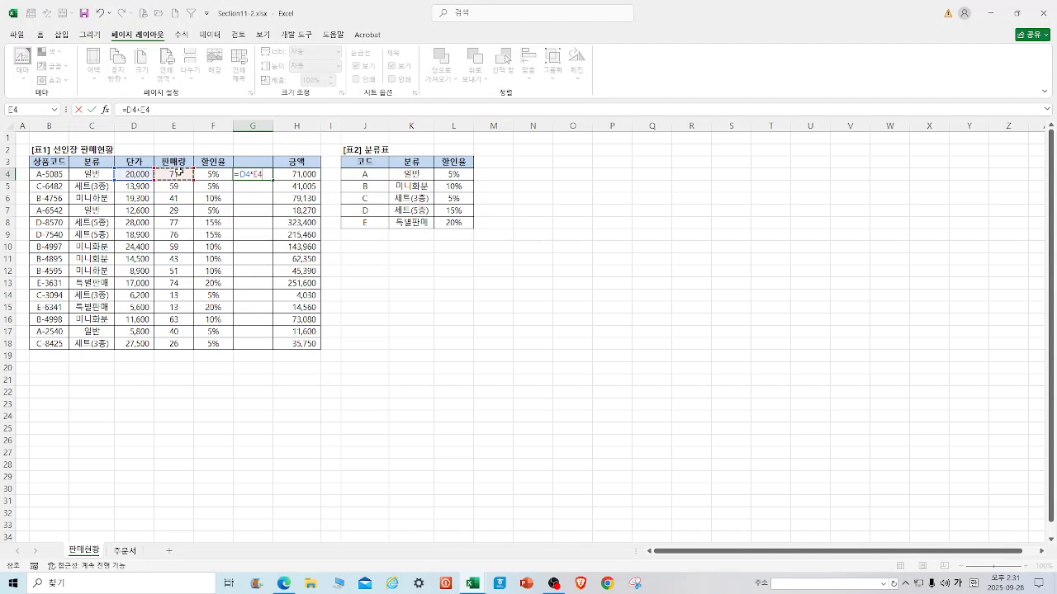
{"action": "key", "text": "Return"}
Step: Change the number format of G4 to 일반 (General)
{"action": "left_click", "coordinate": [261, 175]}
{"action": "left_click", "coordinate": [40, 34]}
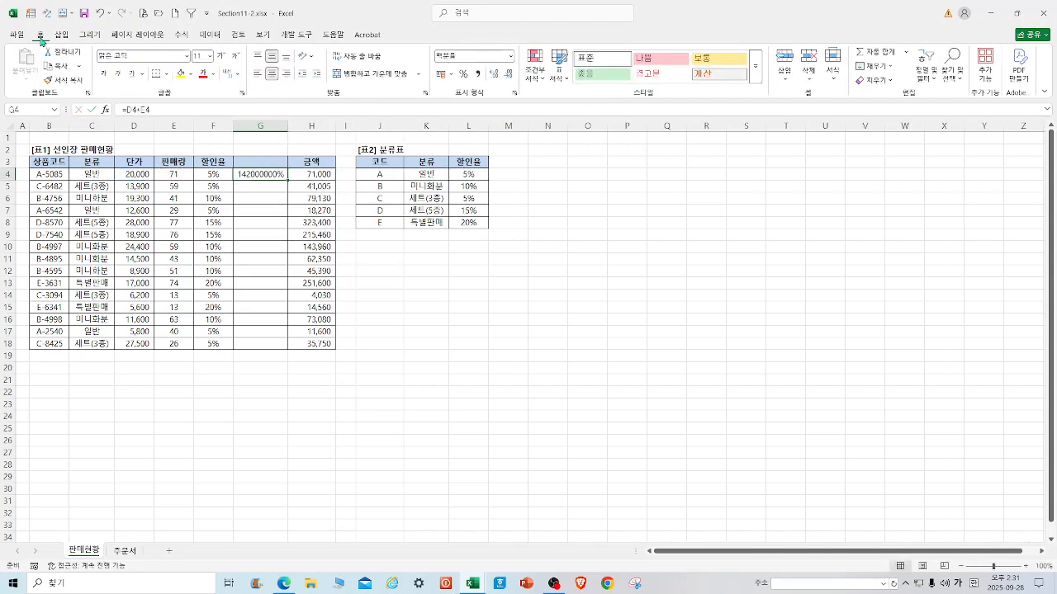
{"action": "right_click", "coordinate": [265, 176]}
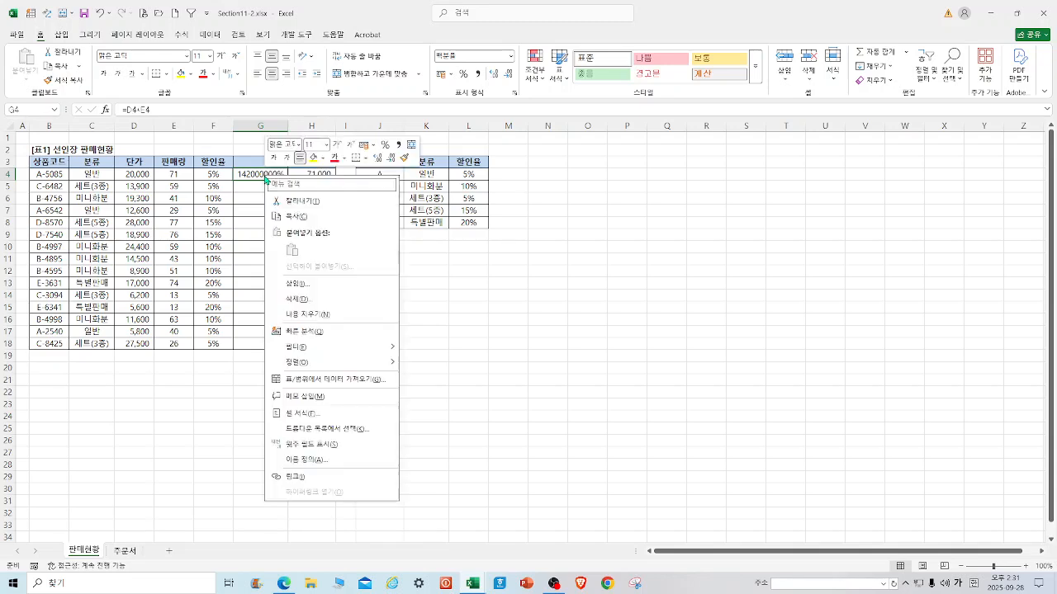
{"action": "left_click", "coordinate": [304, 413]}
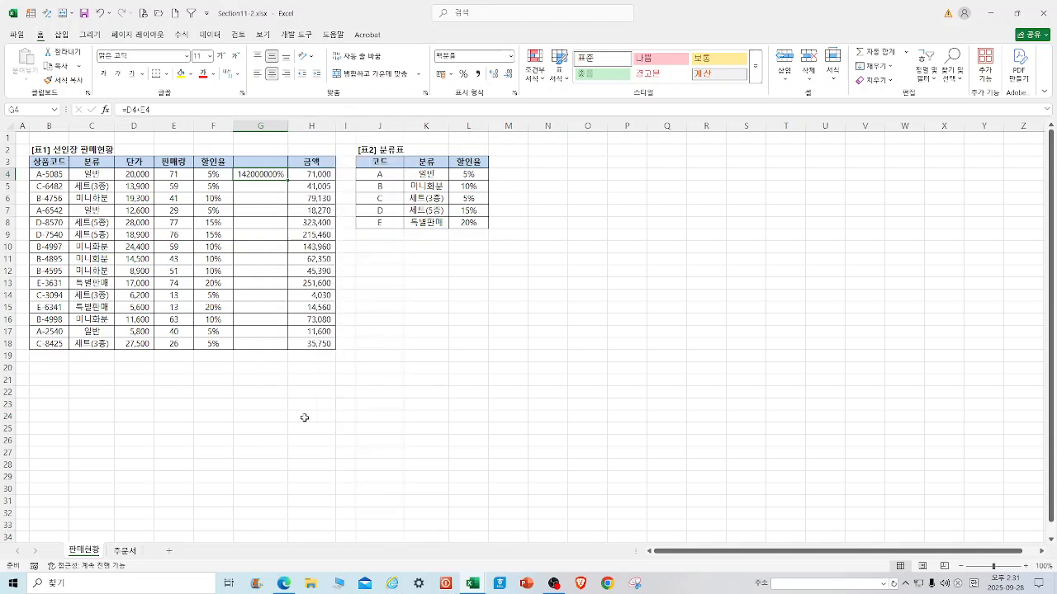
{"action": "left_click", "coordinate": [175, 315]}
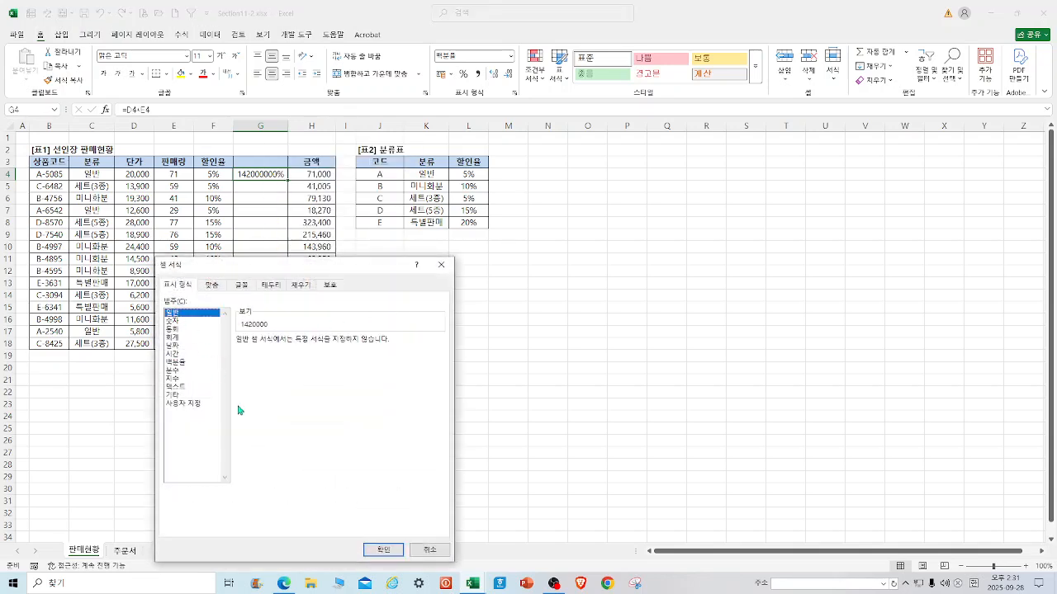
{"action": "left_click", "coordinate": [389, 552]}
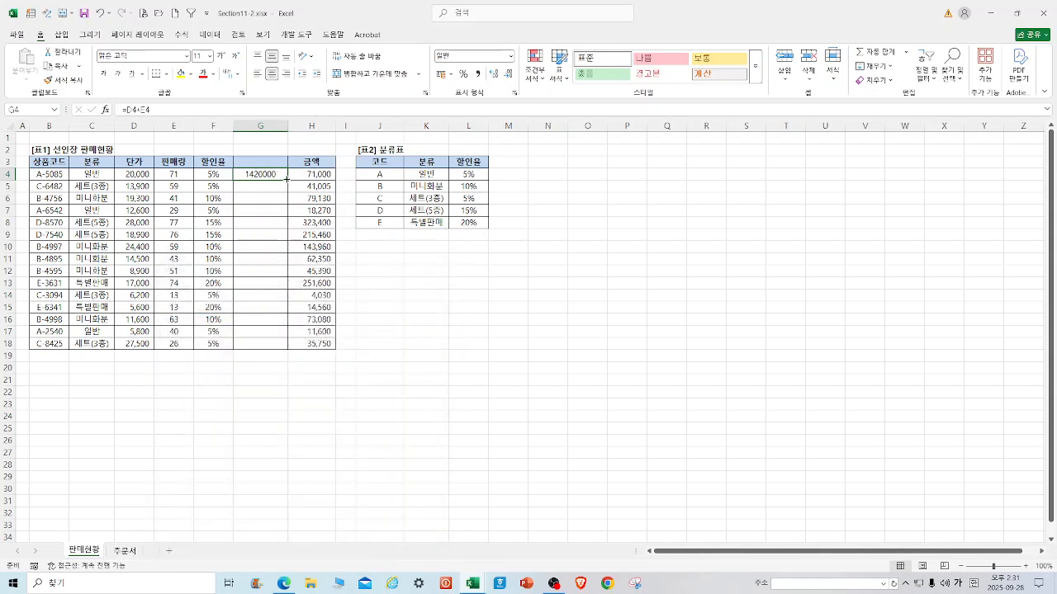
Step: Fill the G4 formula down through G18 and apply the comma style to the range
{"action": "left_click_drag", "start_coordinate": [287, 180], "coordinate": [273, 353]}
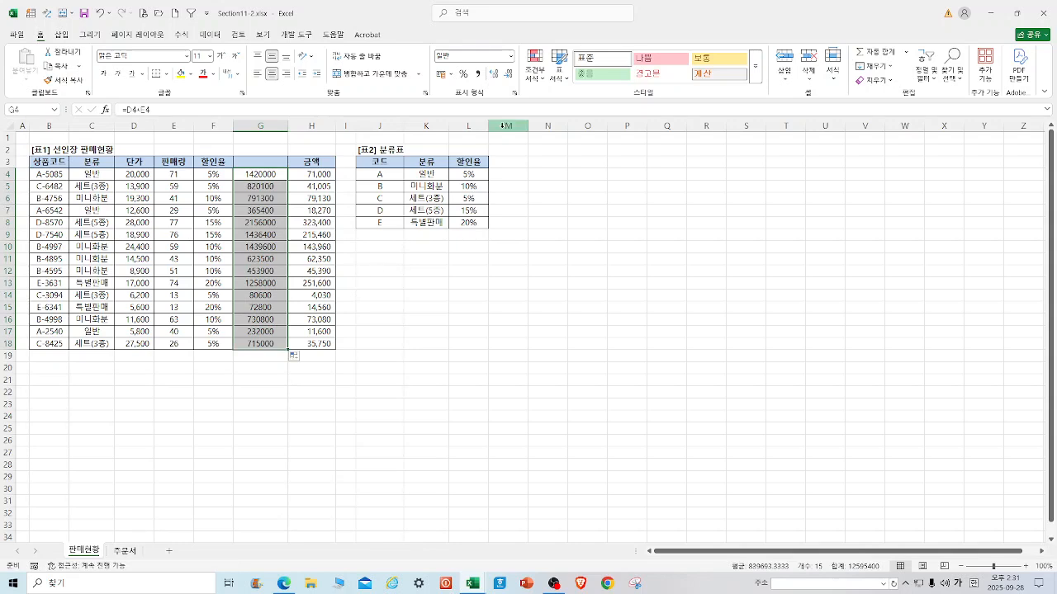
{"action": "left_click", "coordinate": [477, 73]}
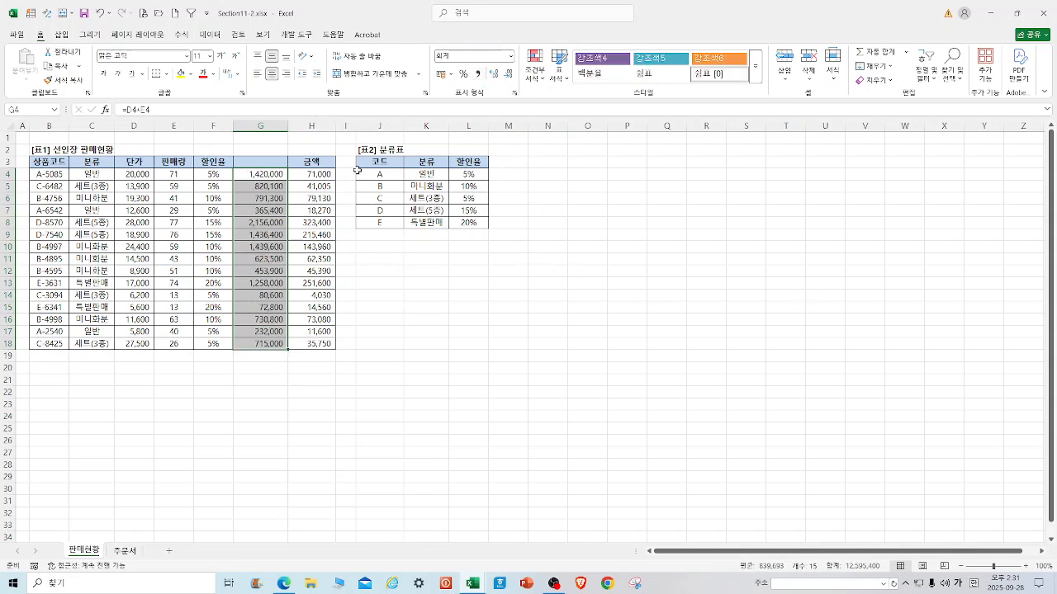
Step: Insert another blank column directly before the 금액 column
{"action": "right_click", "coordinate": [306, 126]}
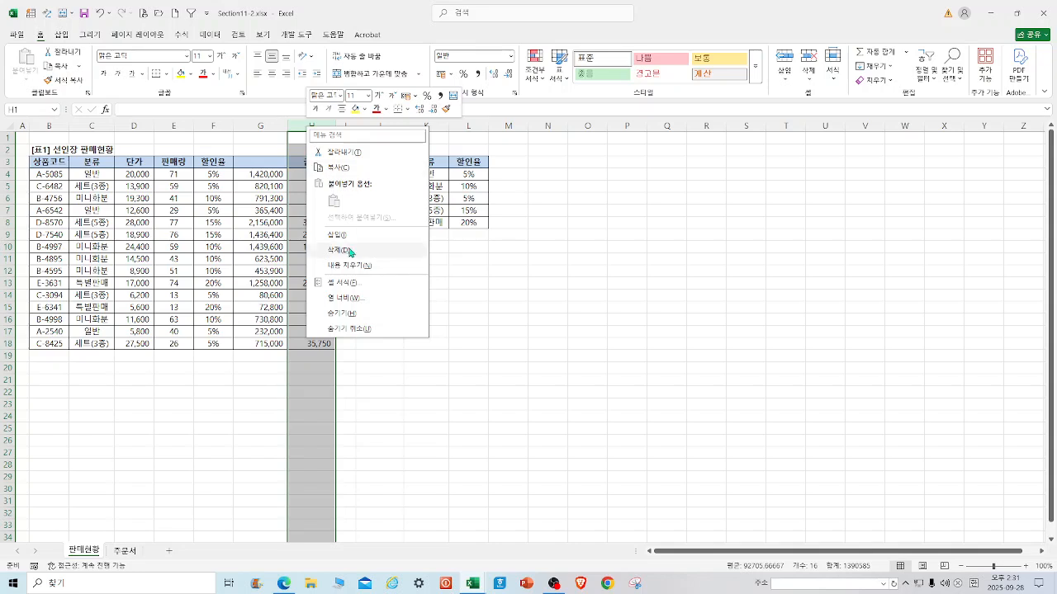
{"action": "left_click", "coordinate": [337, 236]}
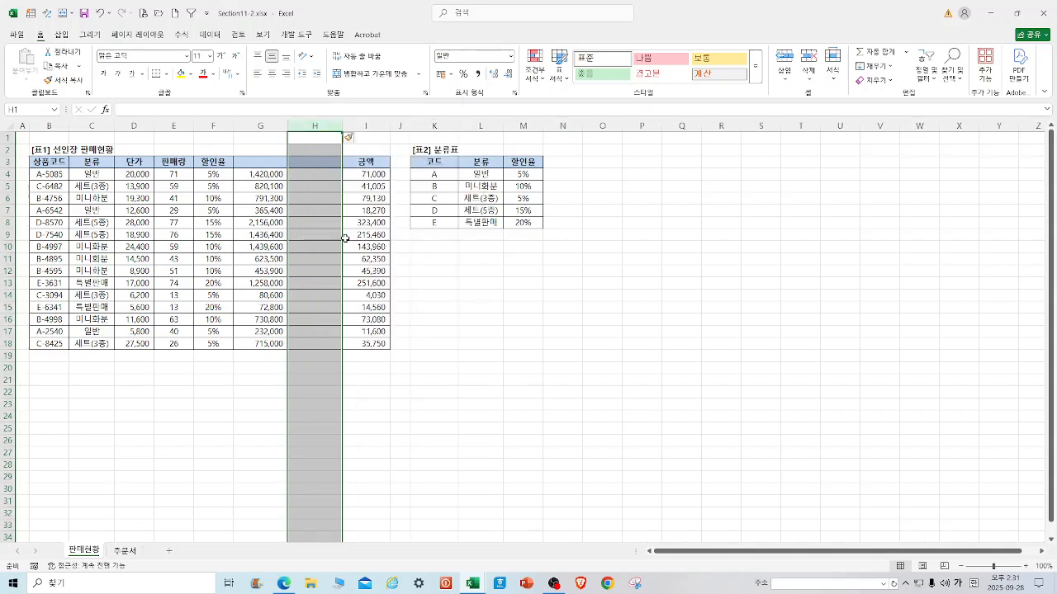
{"action": "left_click", "coordinate": [518, 306]}
Step: Enter the formula =G4-I4 in H4 to subtract the discount amount from the undiscounted amount
{"action": "left_click", "coordinate": [324, 177]}
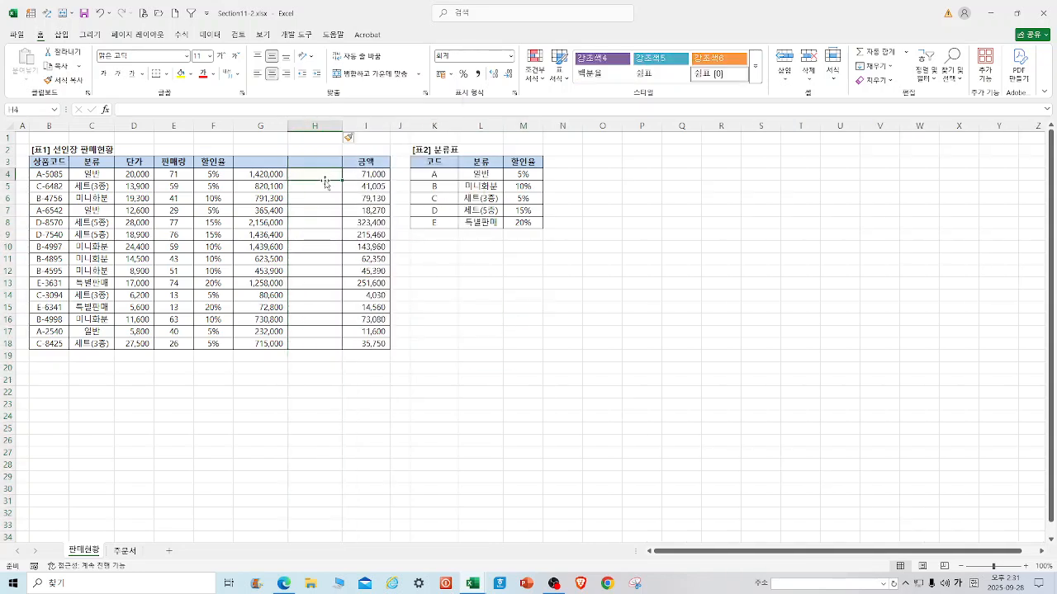
{"action": "type", "text": "="}
{"action": "left_click", "coordinate": [246, 175]}
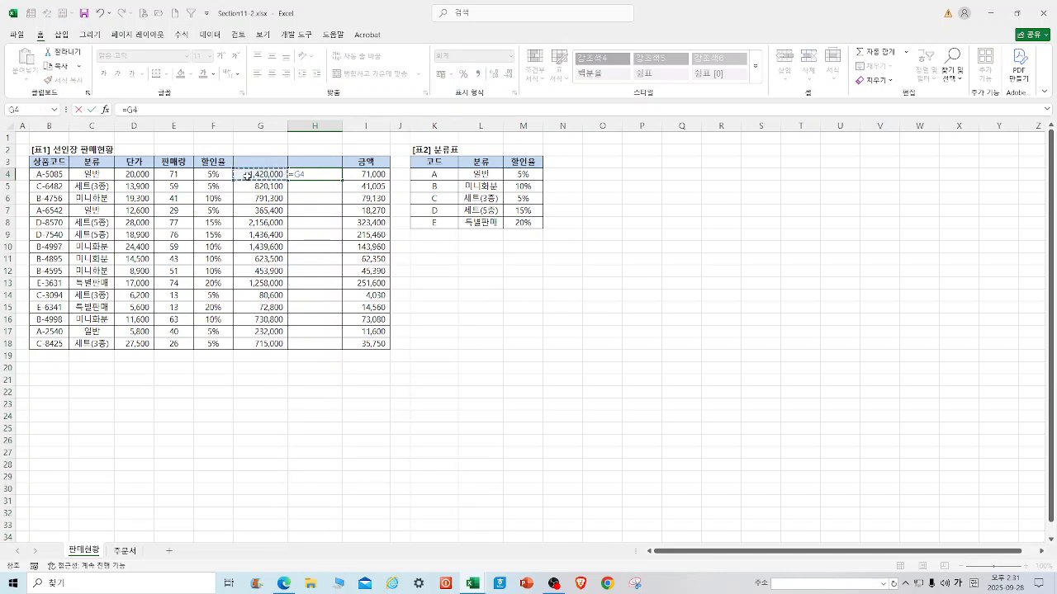
{"action": "type", "text": "-"}
{"action": "left_click", "coordinate": [361, 175]}
{"action": "key", "text": "Return"}
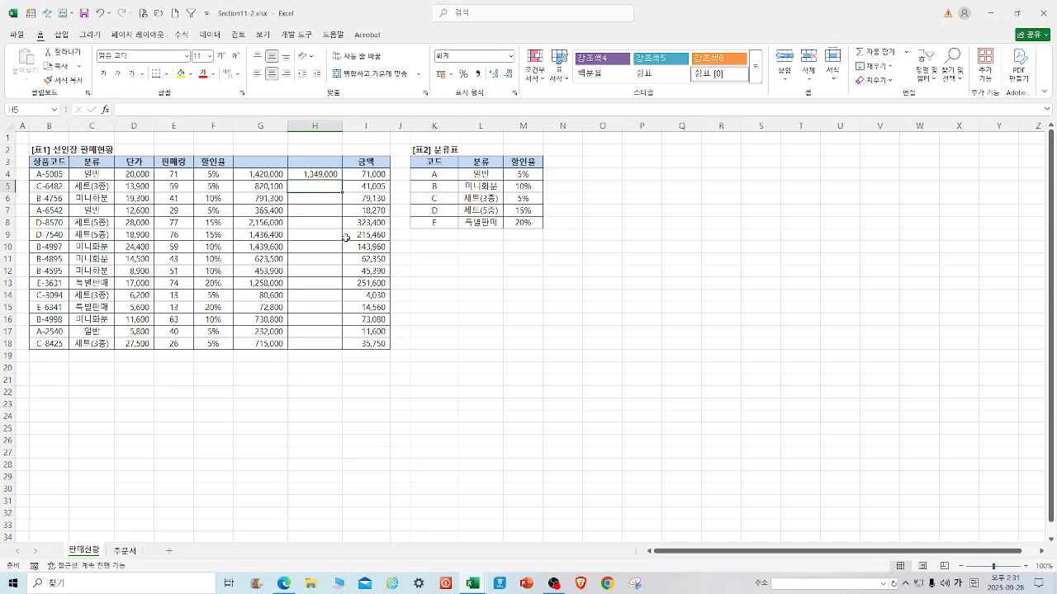
Step: Fill the H4 subtraction formula down through H18
{"action": "left_click", "coordinate": [319, 174]}
{"action": "left_click_drag", "start_coordinate": [342, 180], "coordinate": [328, 350]}
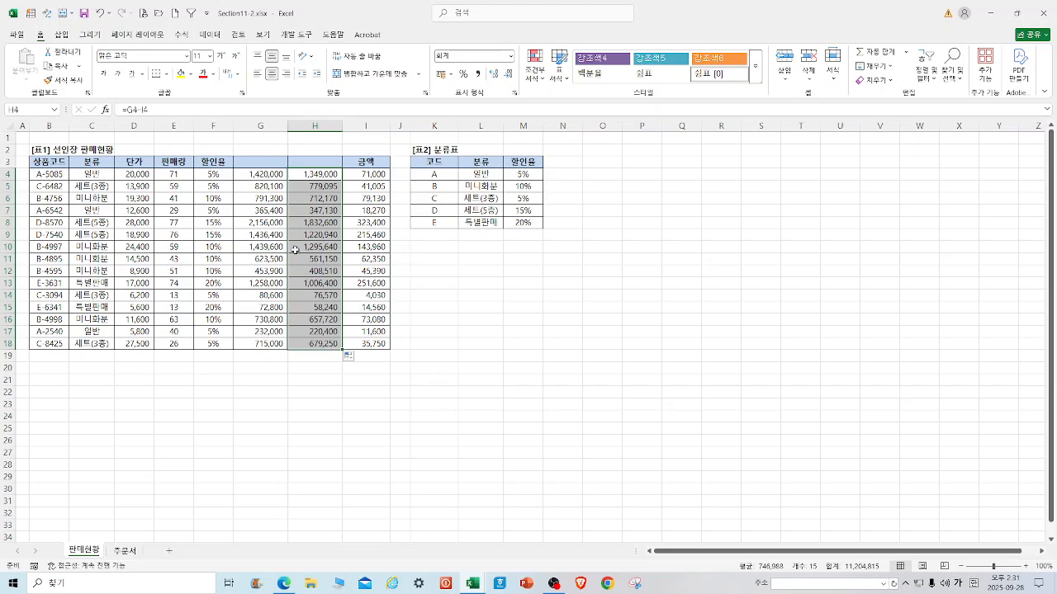
{"action": "left_click", "coordinate": [685, 368]}
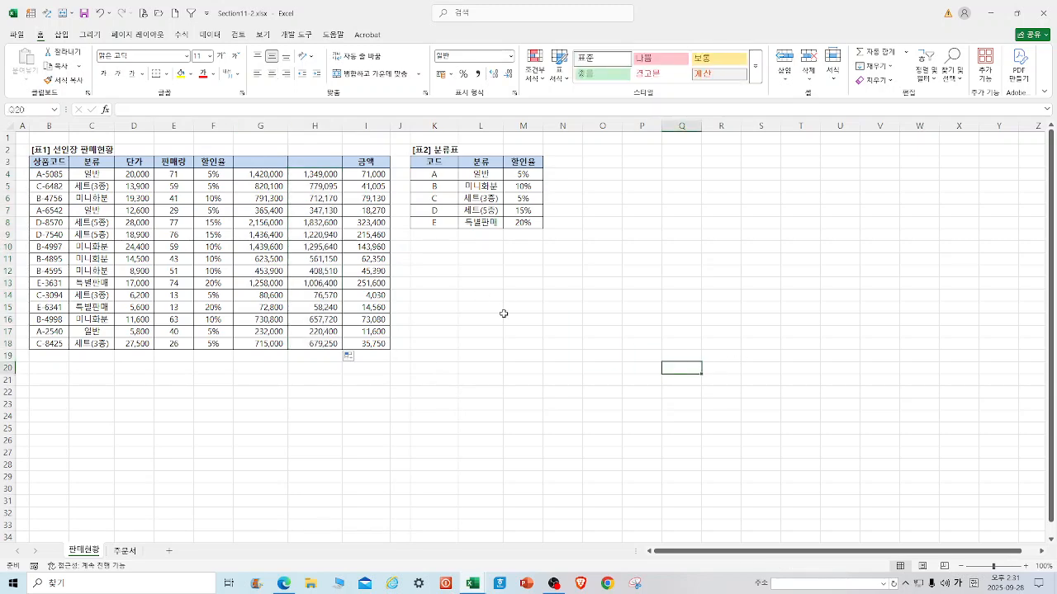
Step: Switch to the 주문서 sheet and delete the defined name 분류표 from the workbook
{"action": "left_click", "coordinate": [130, 553]}
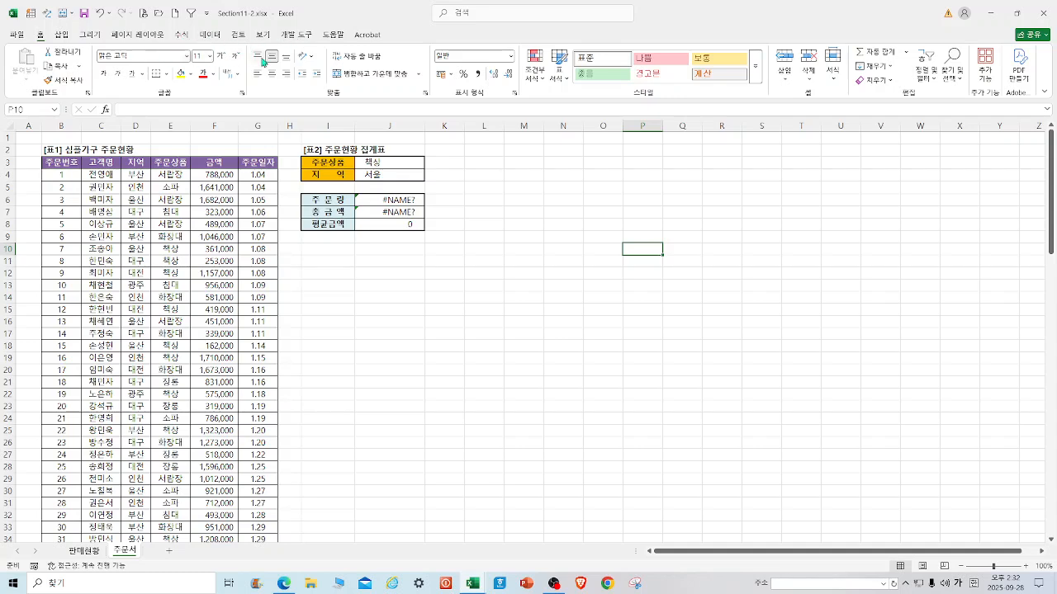
{"action": "left_click", "coordinate": [181, 35]}
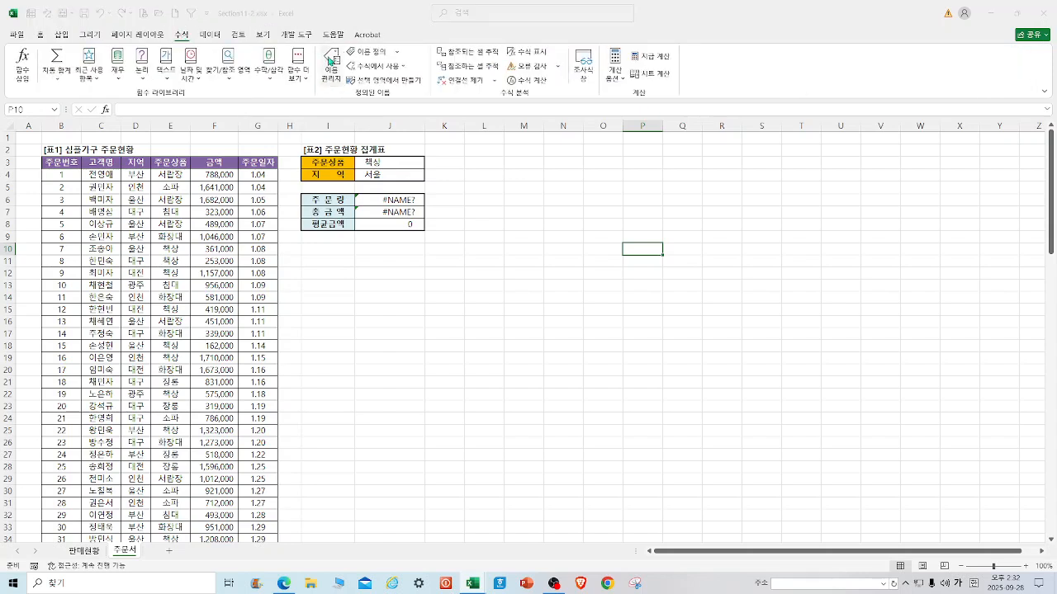
{"action": "left_click", "coordinate": [330, 62]}
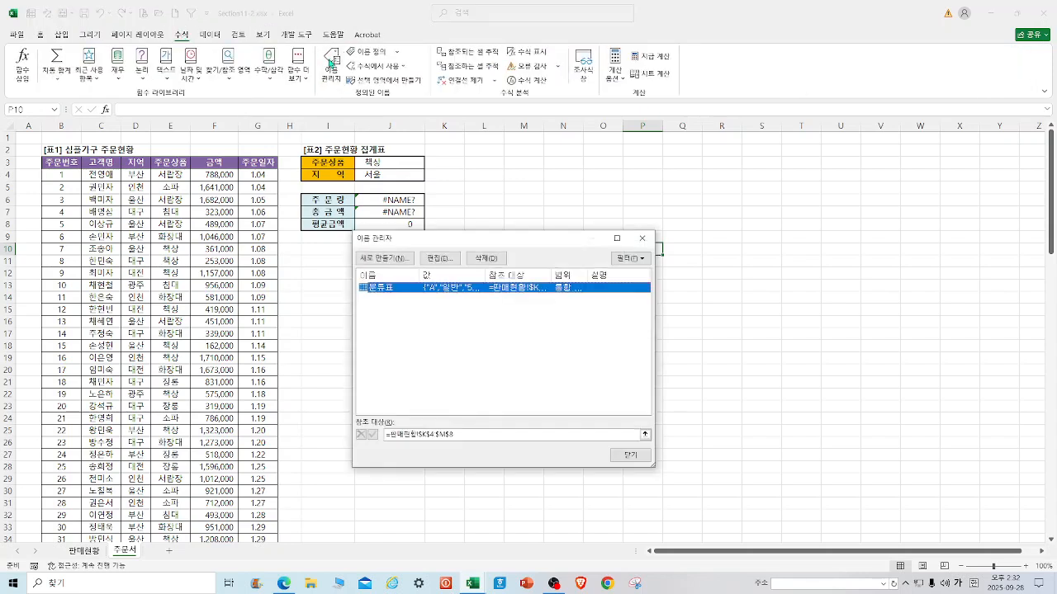
{"action": "left_click", "coordinate": [479, 261]}
{"action": "left_click", "coordinate": [513, 327]}
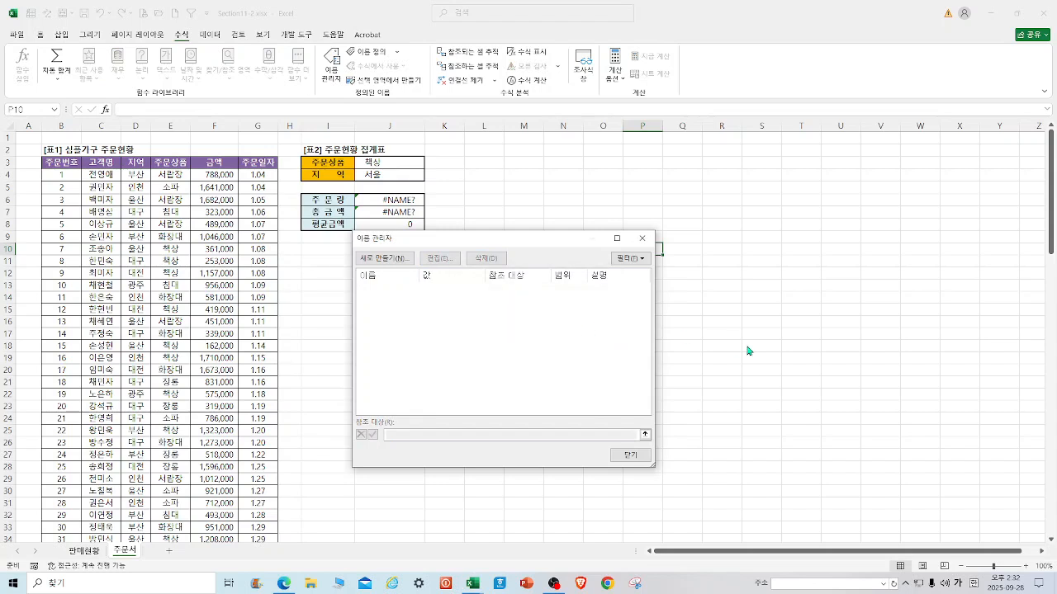
{"action": "left_click", "coordinate": [642, 237]}
{"action": "left_click", "coordinate": [727, 322]}
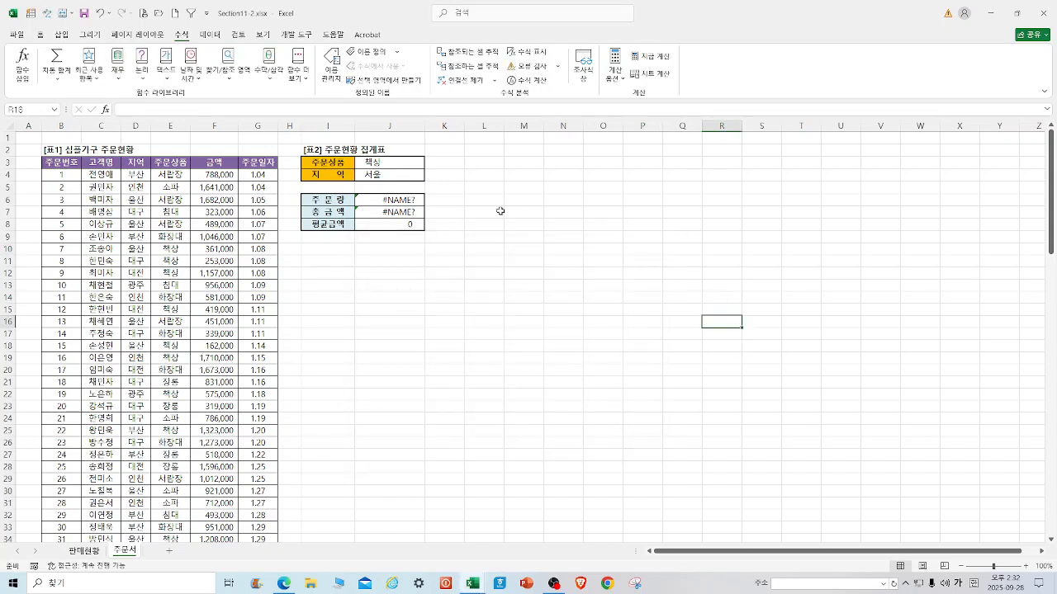
Step: Clear the 주문량, 총금액 and 평균금액 result cells J6:J8 in the 주문현황 집계표
{"action": "left_click_drag", "start_coordinate": [393, 201], "coordinate": [395, 212]}
{"action": "key", "text": "Delete"}
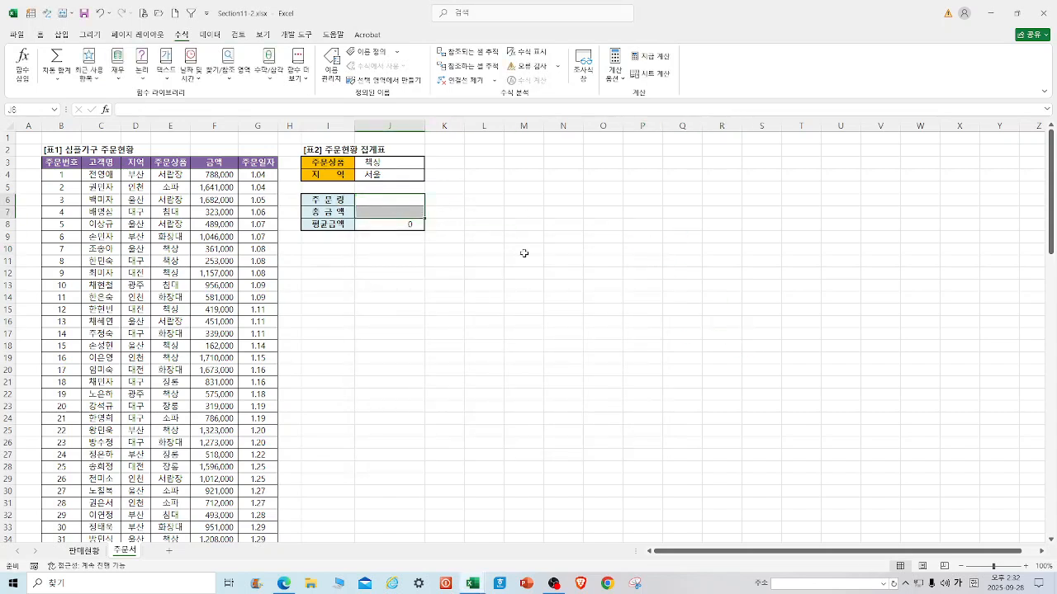
{"action": "left_click", "coordinate": [662, 309]}
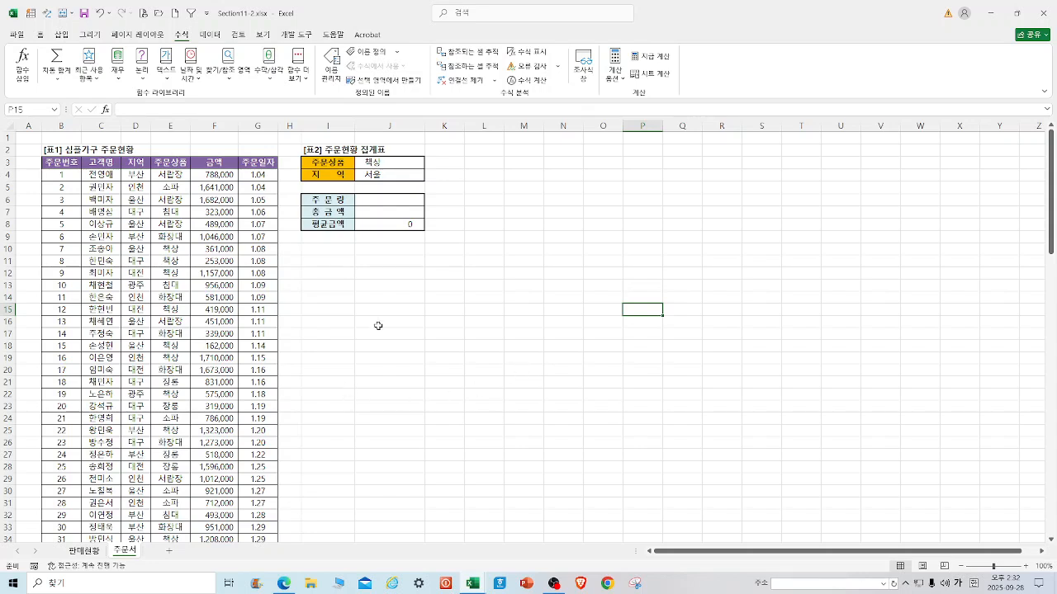
{"action": "left_click", "coordinate": [403, 225]}
{"action": "key", "text": "Delete"}
{"action": "left_click", "coordinate": [578, 343]}
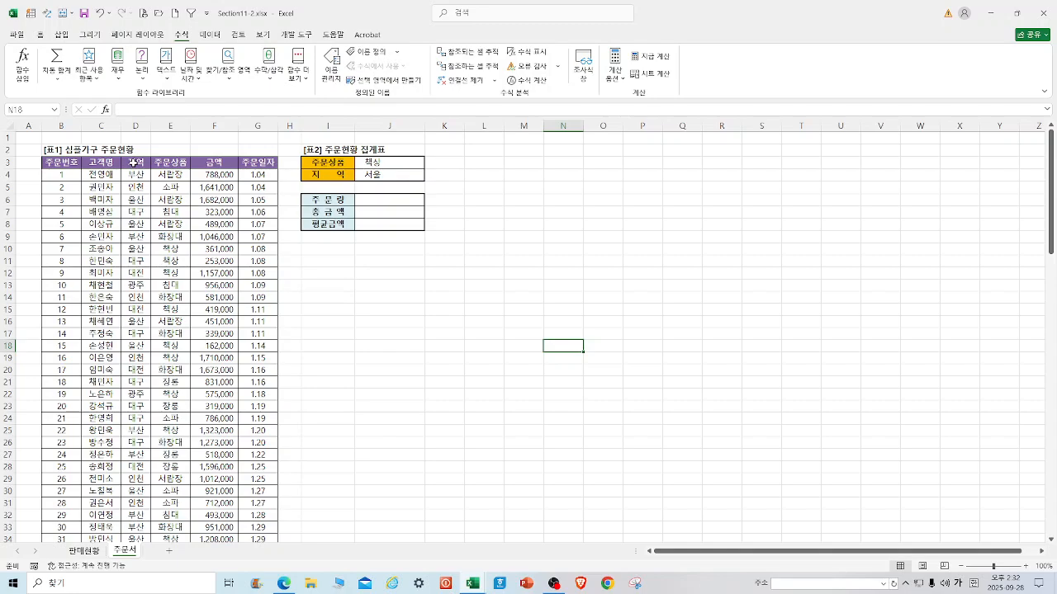
Step: Create defined names for the 지역 through 주문일자 columns, D3:G107, from the labels in their first row
{"action": "left_click_drag", "start_coordinate": [132, 163], "coordinate": [258, 512]}
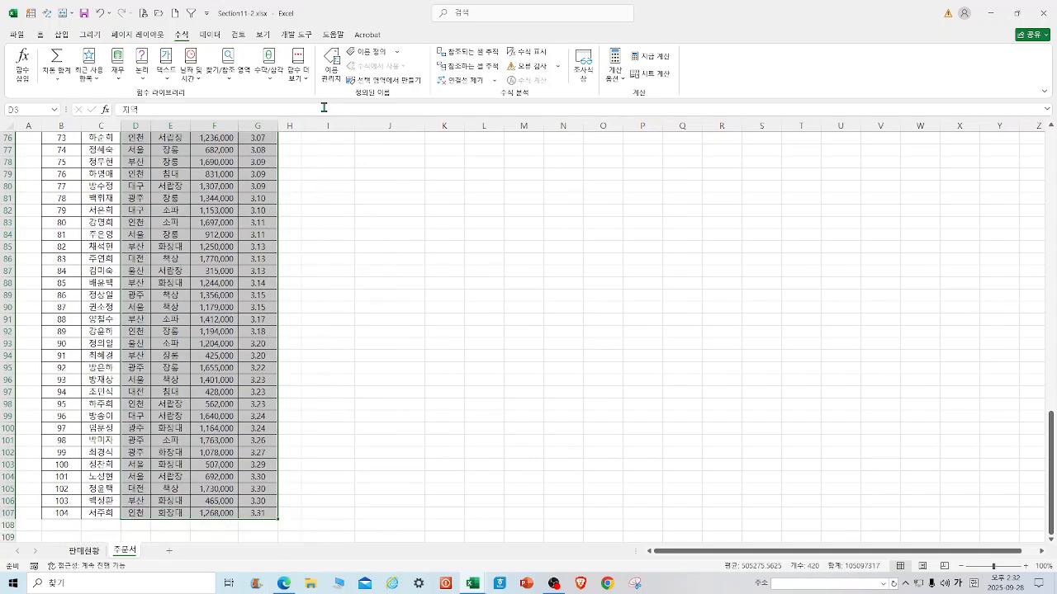
{"action": "left_click", "coordinate": [381, 82]}
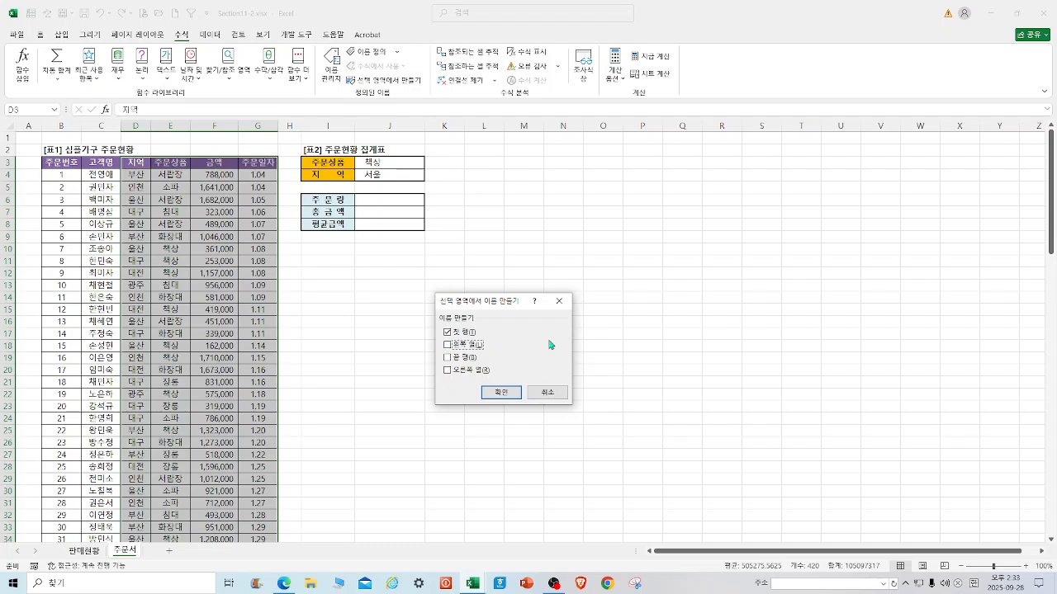
{"action": "left_click", "coordinate": [500, 393]}
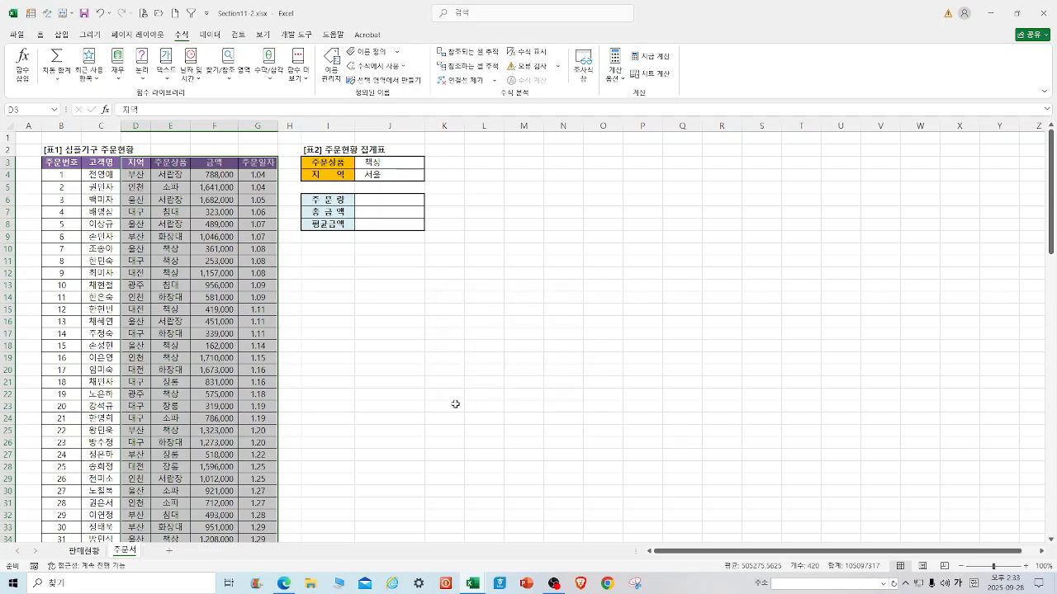
{"action": "left_click", "coordinate": [454, 399]}
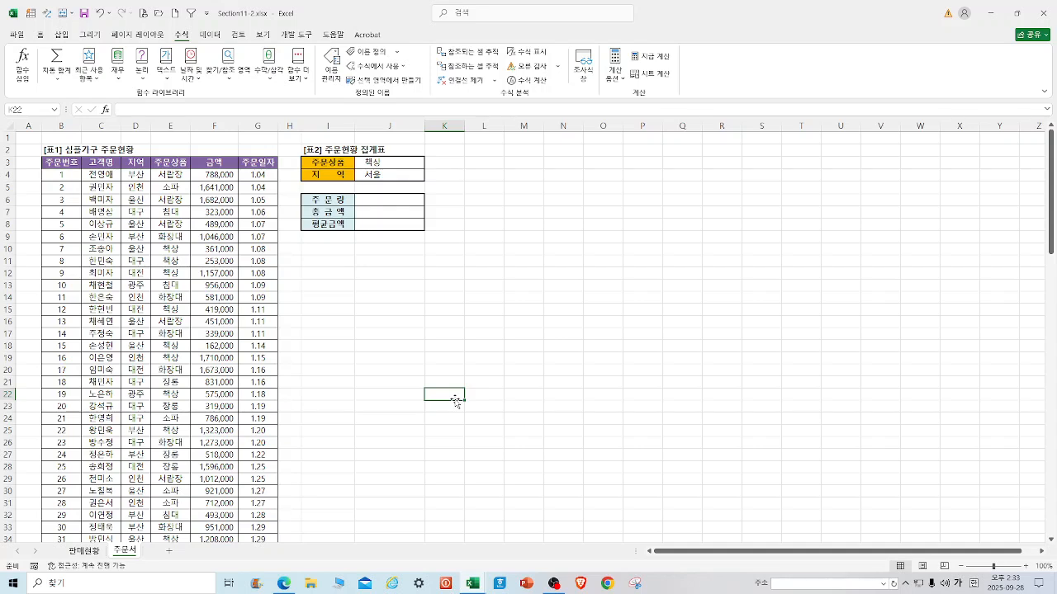
Step: Begin a COUNTIFS formula in the 주문량 cell J6 and open its function arguments
{"action": "left_click", "coordinate": [399, 204]}
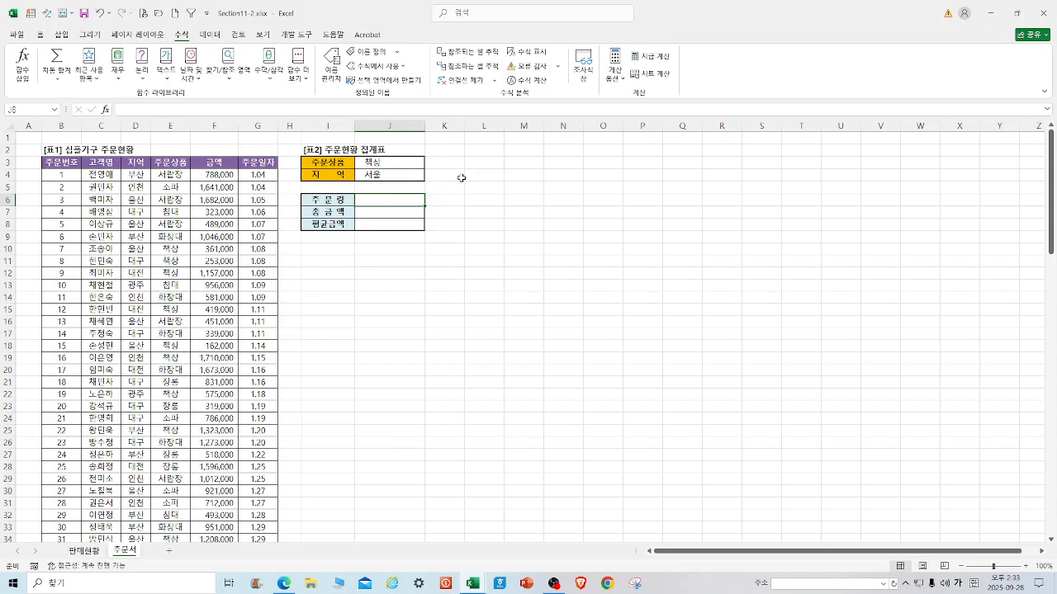
{"action": "type", "text": "="}
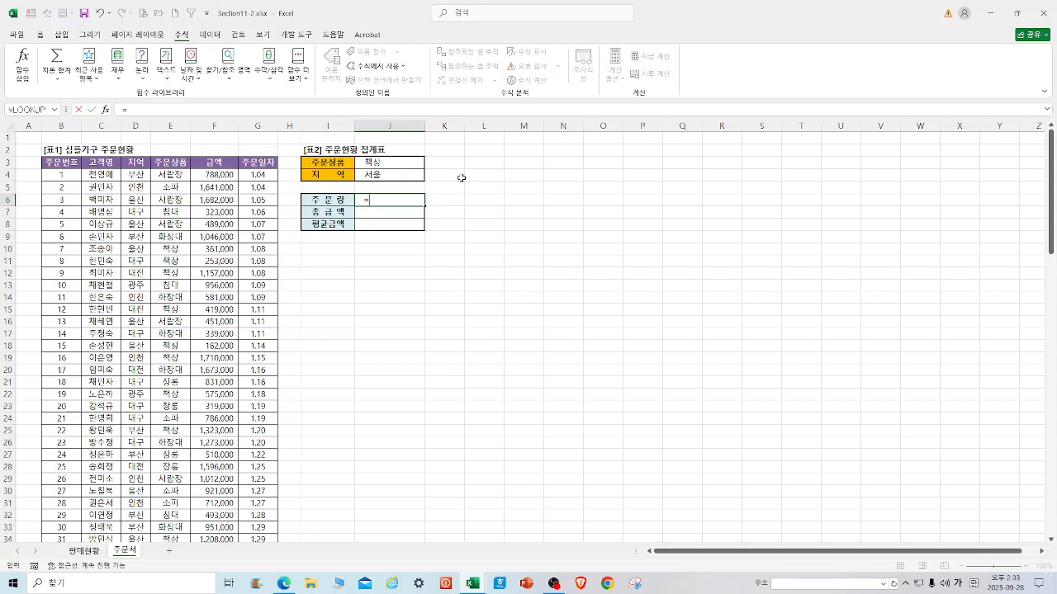
{"action": "type", "text": "채"}
{"action": "key", "text": "BackSpace"}
{"action": "key", "text": "BackSpace"}
{"action": "key", "text": "Hangul"}
{"action": "type", "text": "COUN"}
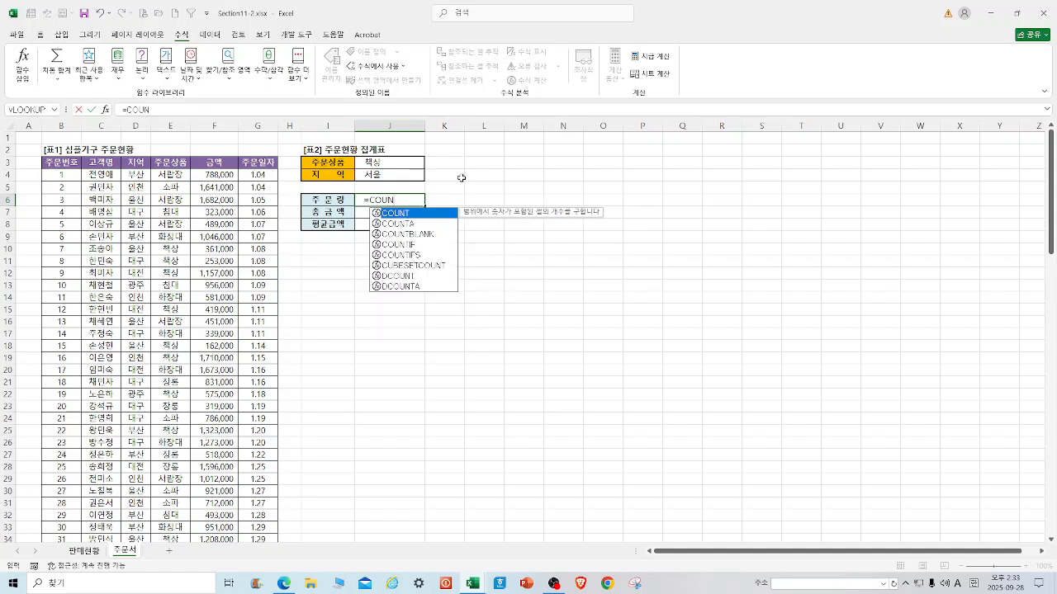
{"action": "double_click", "coordinate": [415, 255]}
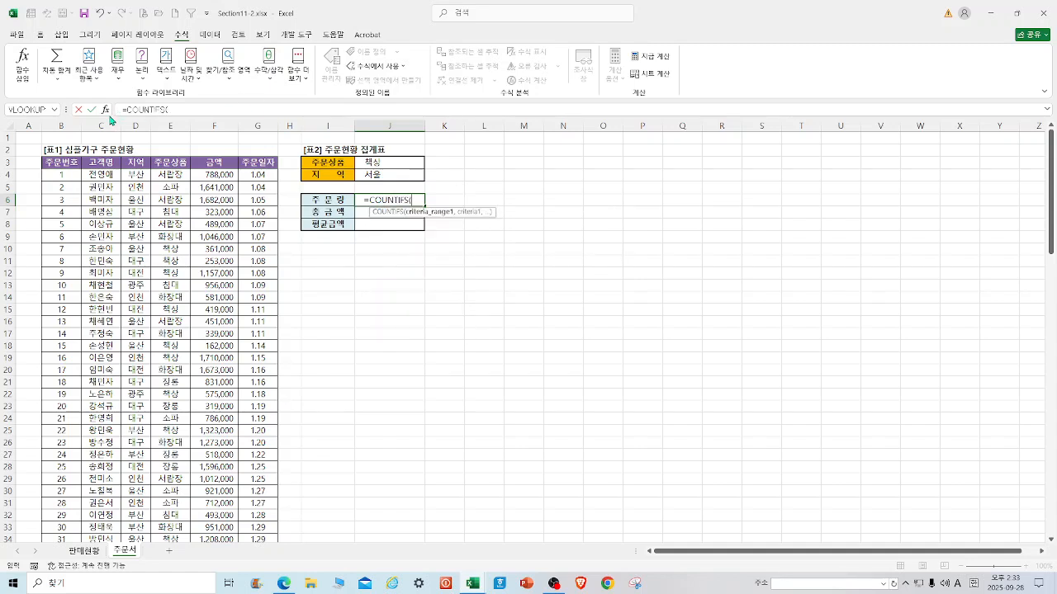
{"action": "left_click", "coordinate": [105, 109]}
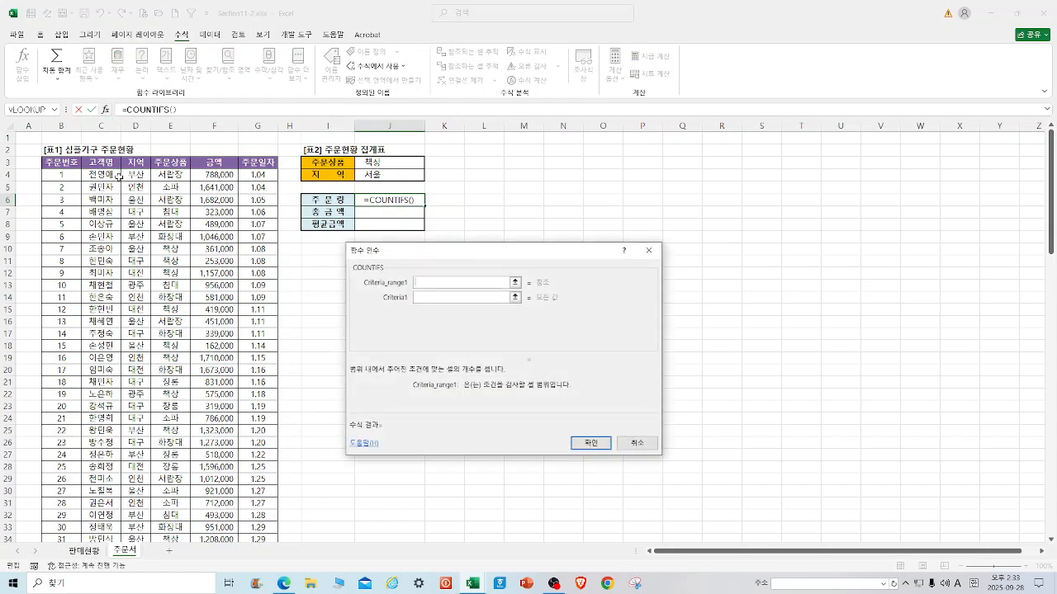
Step: Set the first COUNTIFS condition to the 주문상품 data range with J3 as its criterion
{"action": "left_click_drag", "start_coordinate": [171, 175], "coordinate": [196, 494]}
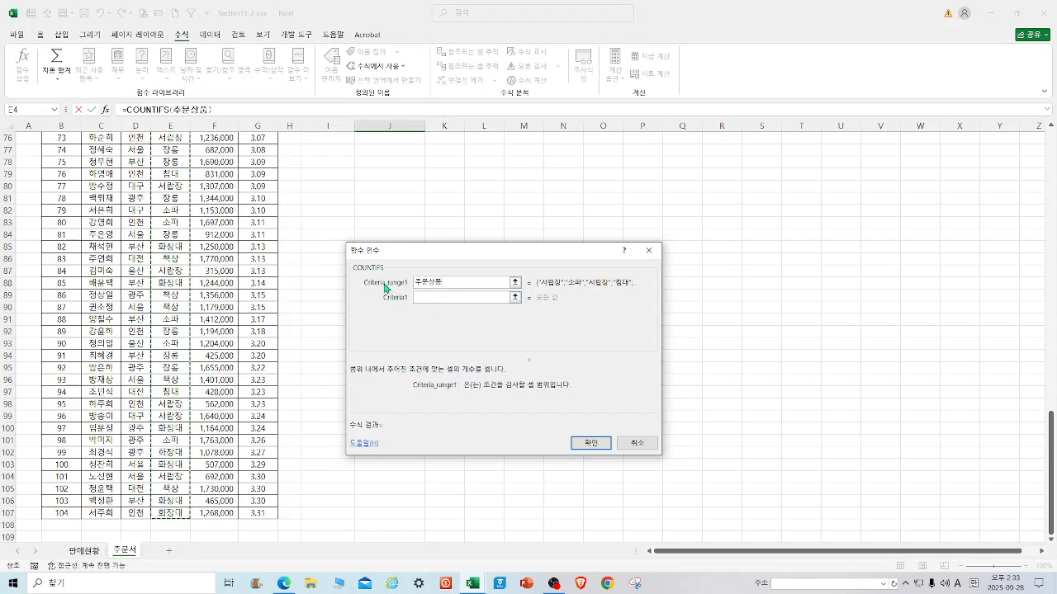
{"action": "left_click", "coordinate": [432, 299]}
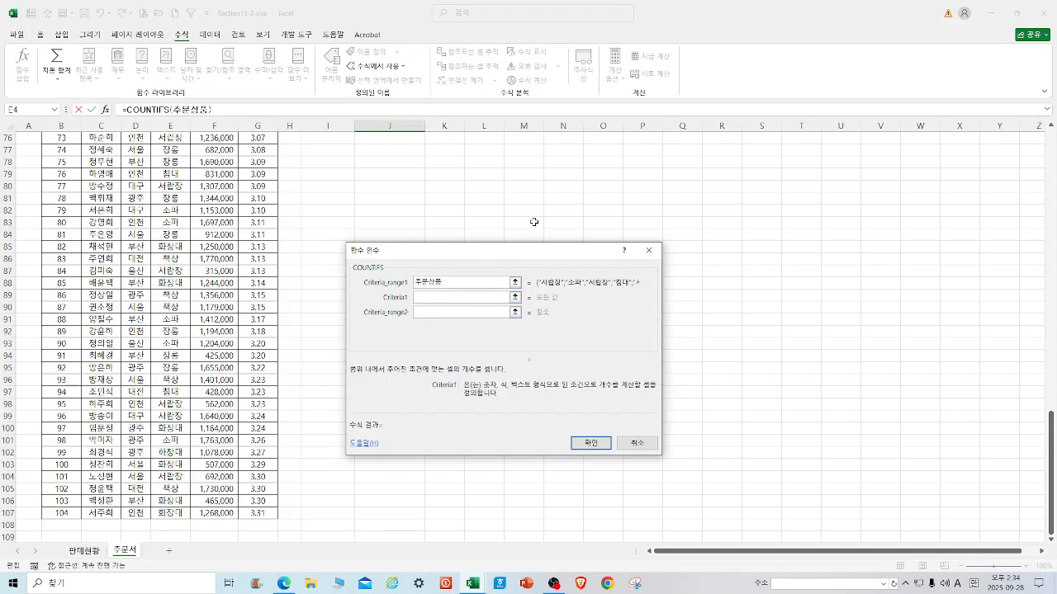
{"action": "scroll", "coordinate": [532, 227], "scroll_direction": "up", "scroll_amount": 6}
{"action": "scroll", "coordinate": [526, 227], "scroll_direction": "up", "scroll_amount": 13}
{"action": "left_click_drag", "start_coordinate": [565, 251], "coordinate": [608, 152]}
{"action": "scroll", "coordinate": [745, 245], "scroll_direction": "up", "scroll_amount": 6}
{"action": "left_click", "coordinate": [379, 165]}
Step: Add the 지역 data range with criterion J4 as the second condition and enter =COUNTIFS(주문상품,J3,지역,J4)
{"action": "left_click", "coordinate": [521, 208]}
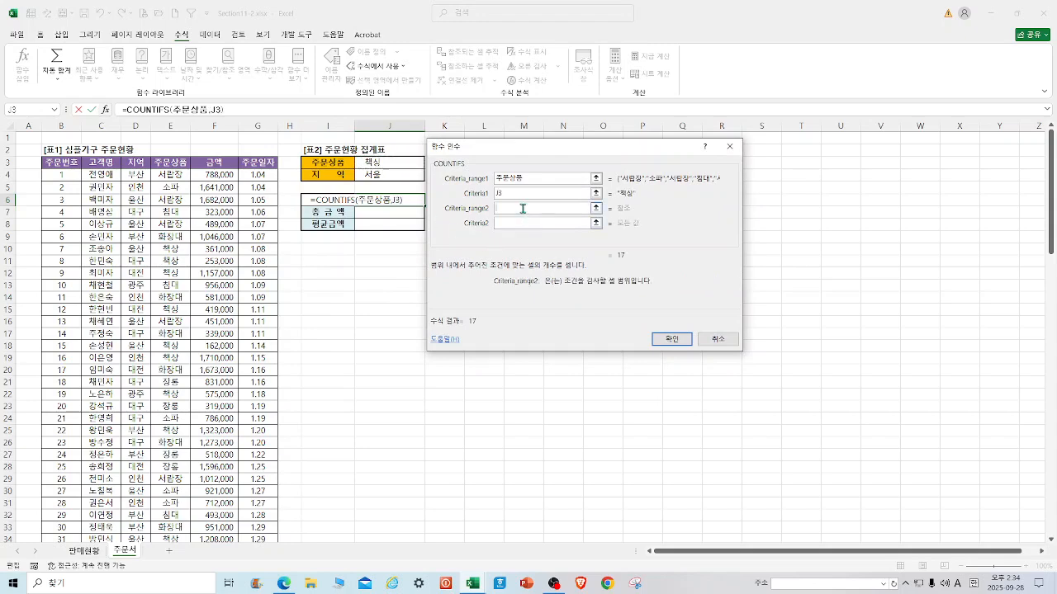
{"action": "left_click_drag", "start_coordinate": [134, 175], "coordinate": [139, 499]}
{"action": "left_click", "coordinate": [542, 219]}
{"action": "scroll", "coordinate": [423, 228], "scroll_direction": "up", "scroll_amount": 12}
{"action": "scroll", "coordinate": [335, 185], "scroll_direction": "up", "scroll_amount": 13}
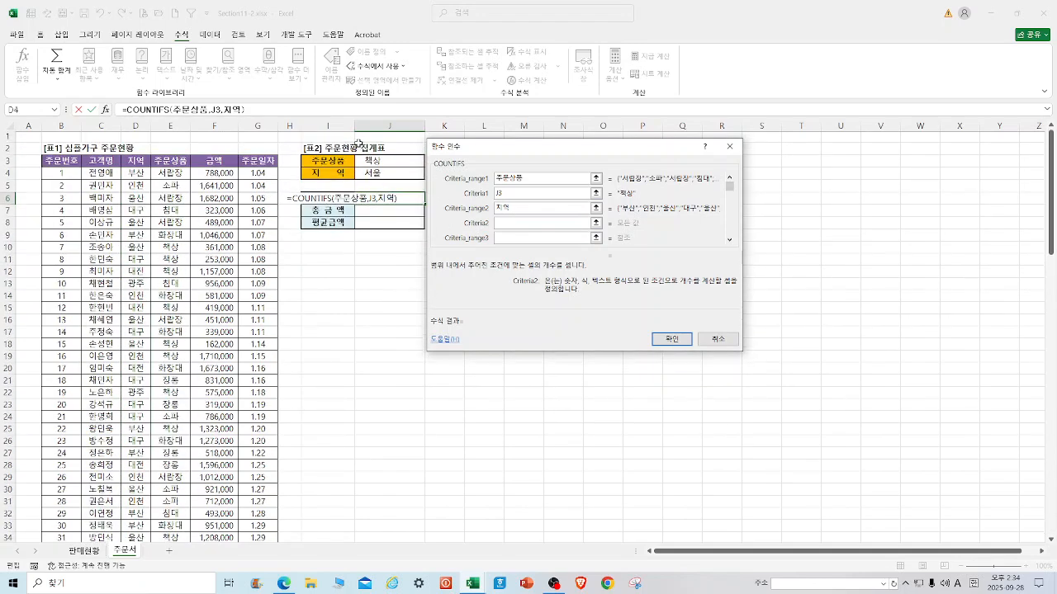
{"action": "left_click", "coordinate": [390, 175]}
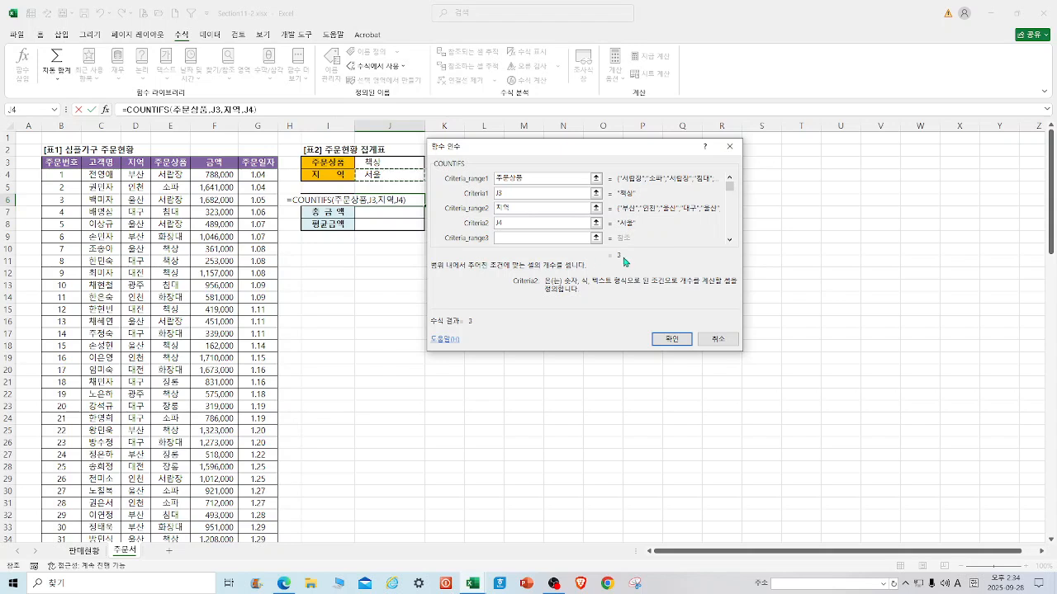
{"action": "left_click", "coordinate": [674, 339]}
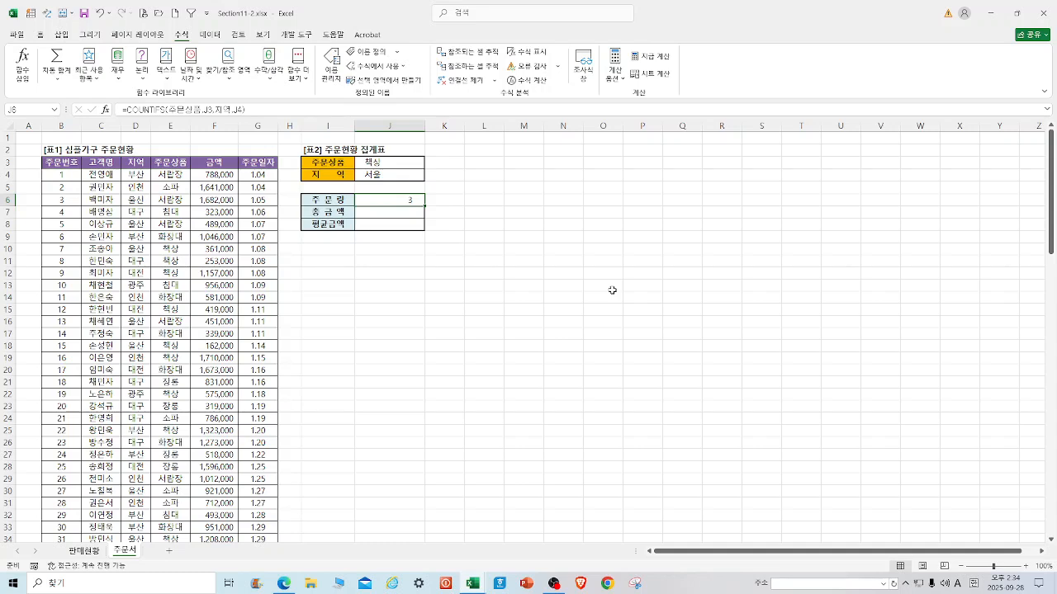
Step: Begin a SUMIFS formula in the 총금액 cell J7 with the 금액 data range as its sum range
{"action": "left_click", "coordinate": [366, 215]}
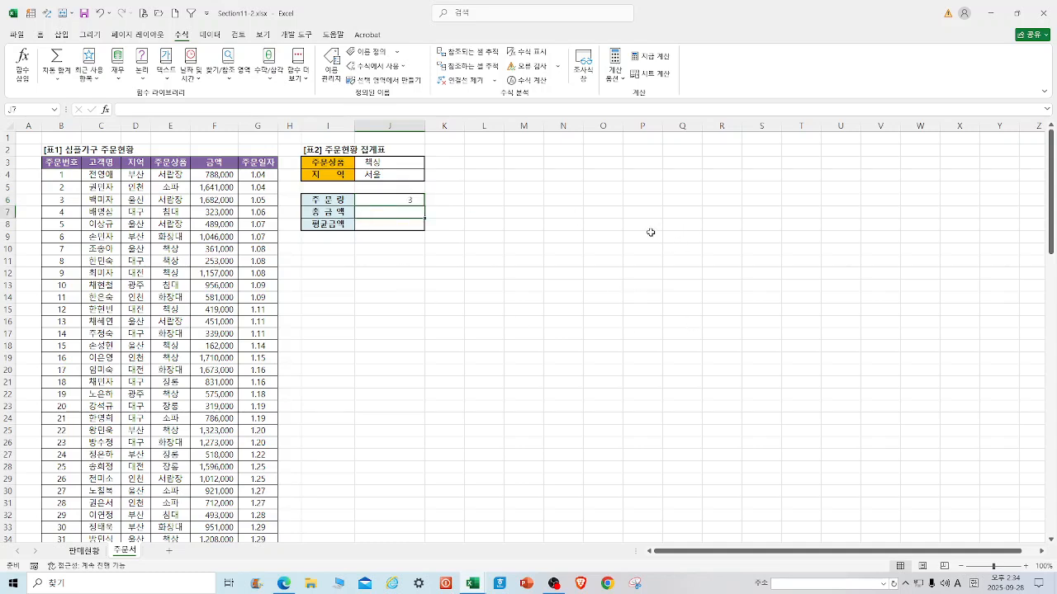
{"action": "type", "text": "SUMI"}
{"action": "key", "text": "BackSpace"}
{"action": "key", "text": "BackSpace"}
{"action": "key", "text": "BackSpace"}
{"action": "key", "text": "BackSpace"}
{"action": "type", "text": "="}
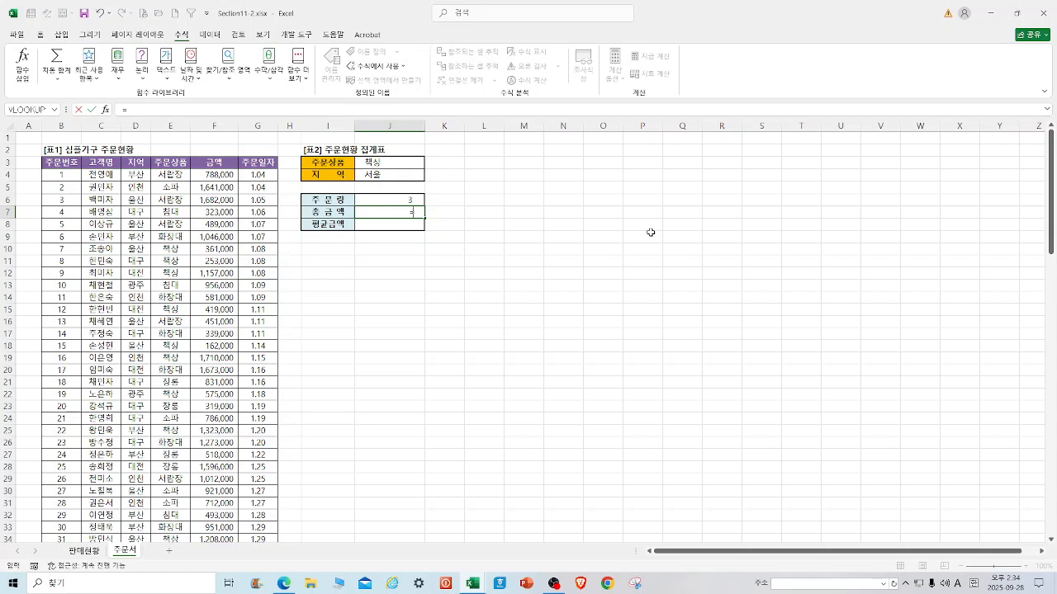
{"action": "type", "text": "SUMIFS("}
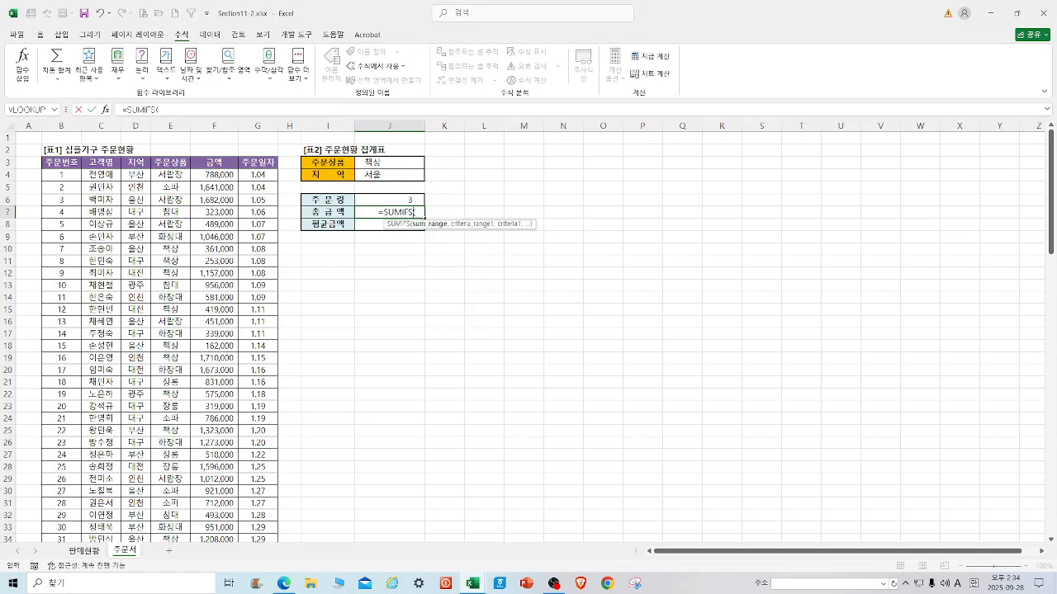
{"action": "left_click", "coordinate": [105, 109]}
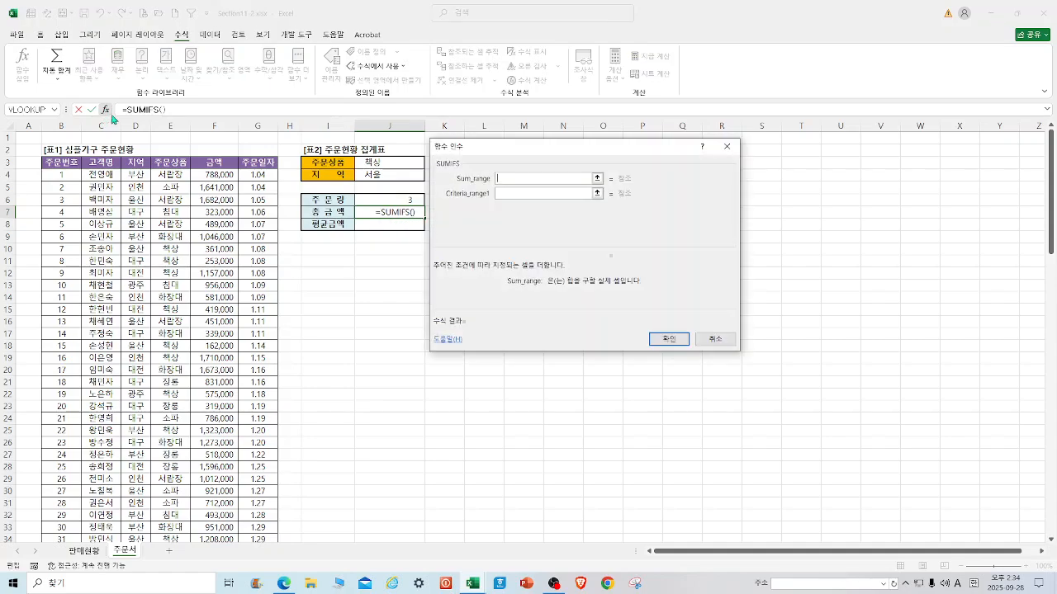
{"action": "left_click_drag", "start_coordinate": [522, 155], "coordinate": [337, 179]}
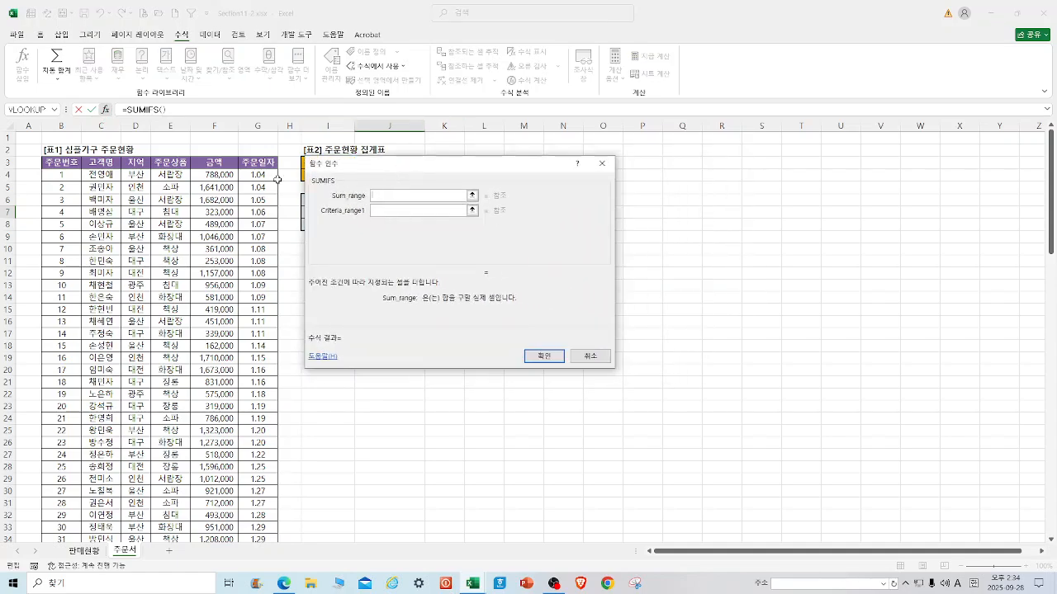
{"action": "left_click_drag", "start_coordinate": [208, 177], "coordinate": [209, 540]}
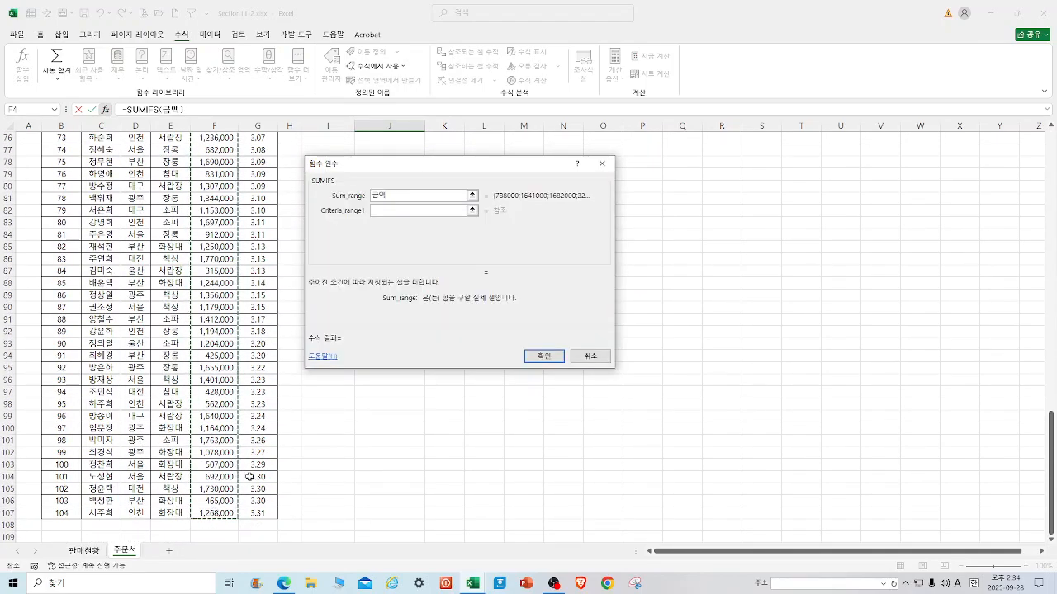
Step: Set the first SUMIFS condition to the 주문상품 data range with J3 as its criterion
{"action": "left_click", "coordinate": [392, 211]}
{"action": "scroll", "coordinate": [30, 353], "scroll_direction": "up", "scroll_amount": 19}
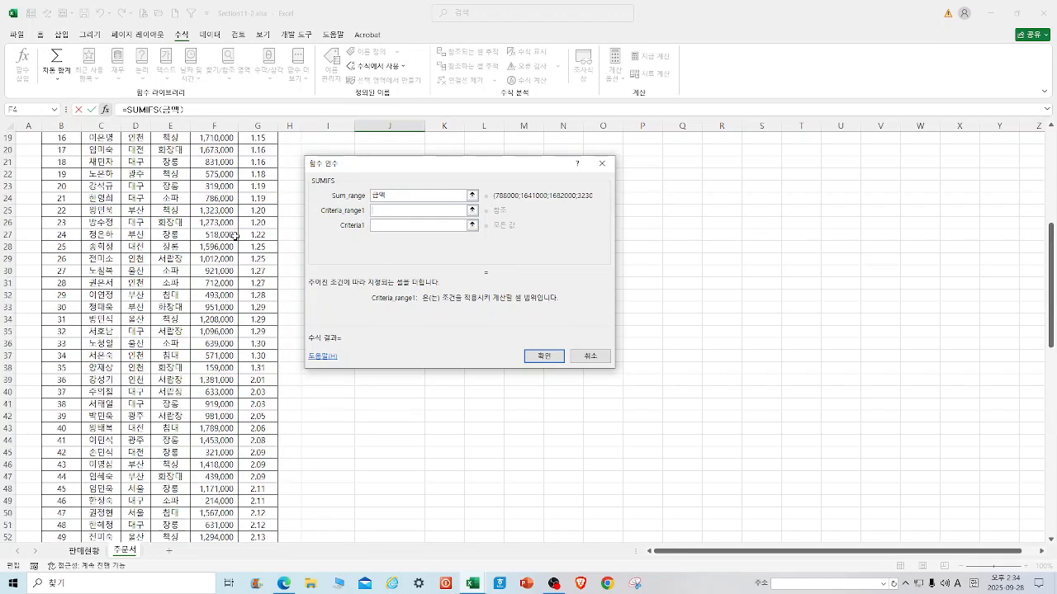
{"action": "scroll", "coordinate": [31, 353], "scroll_direction": "up", "scroll_amount": 6}
{"action": "left_click_drag", "start_coordinate": [418, 175], "coordinate": [523, 192]}
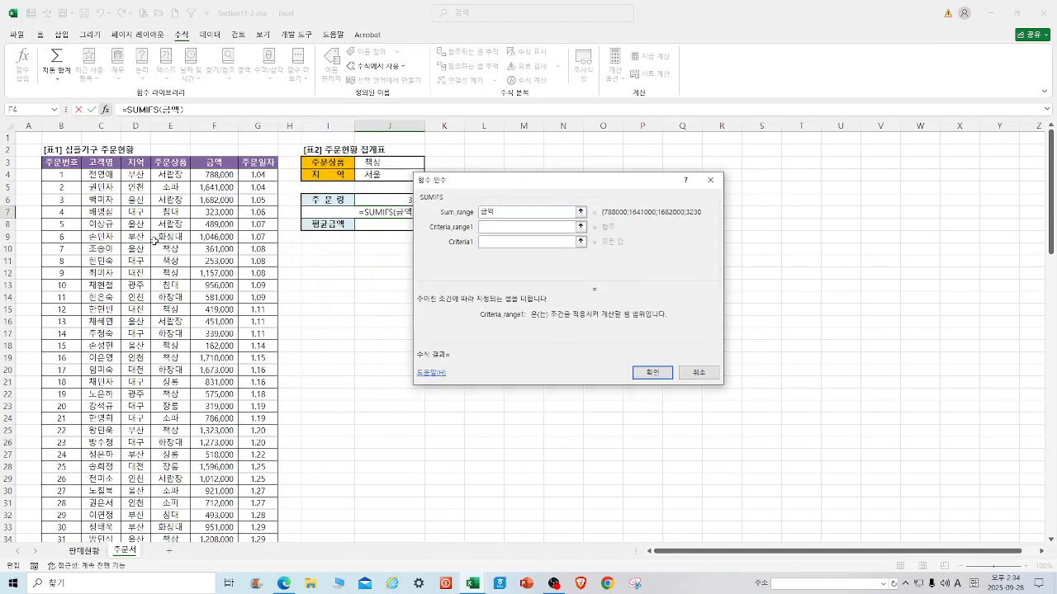
{"action": "left_click_drag", "start_coordinate": [164, 177], "coordinate": [173, 440]}
{"action": "left_click", "coordinate": [514, 245]}
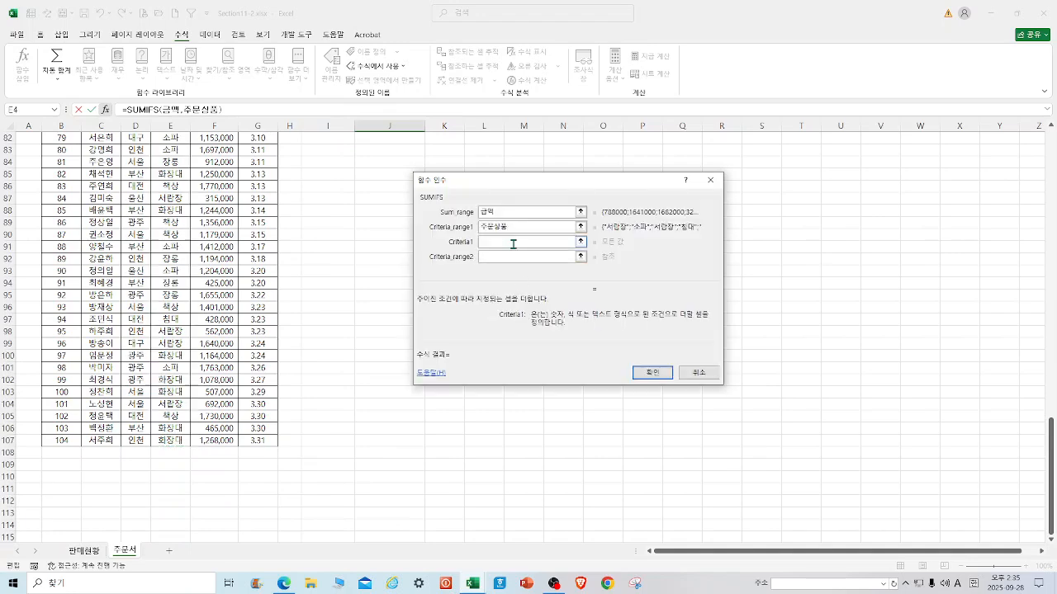
{"action": "scroll", "coordinate": [344, 247], "scroll_direction": "up", "scroll_amount": 20}
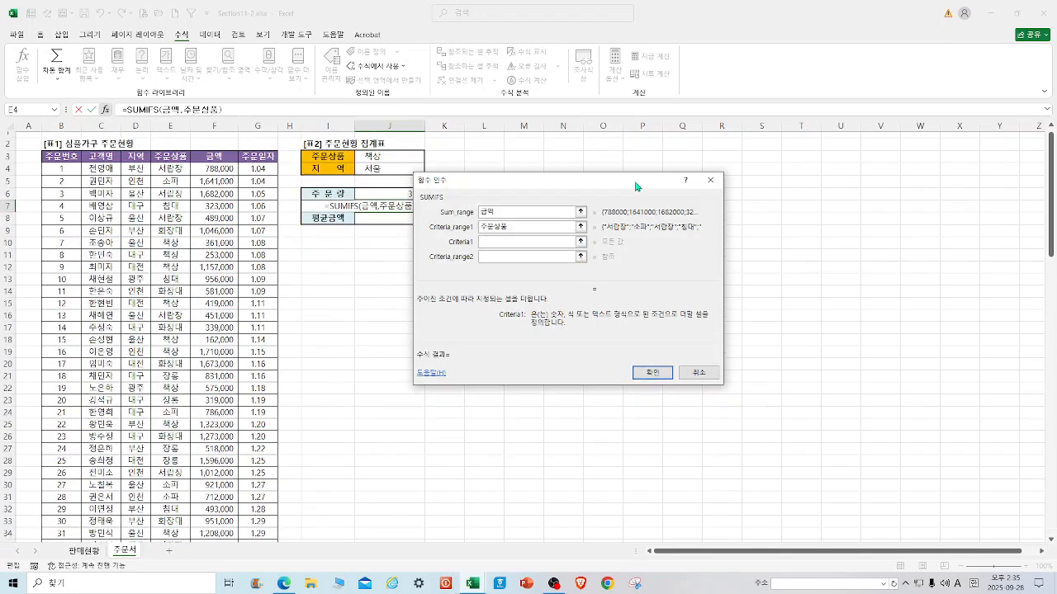
{"action": "left_click_drag", "start_coordinate": [545, 193], "coordinate": [574, 163]}
{"action": "left_click", "coordinate": [394, 163]}
Step: Add the 지역 data range with criterion J4 as the second condition and enter =SUMIFS(금액,주문상품,J3,지역,J4)
{"action": "left_click", "coordinate": [541, 228]}
{"action": "left_click_drag", "start_coordinate": [101, 175], "coordinate": [100, 478]}
{"action": "left_click_drag", "start_coordinate": [135, 175], "coordinate": [130, 514]}
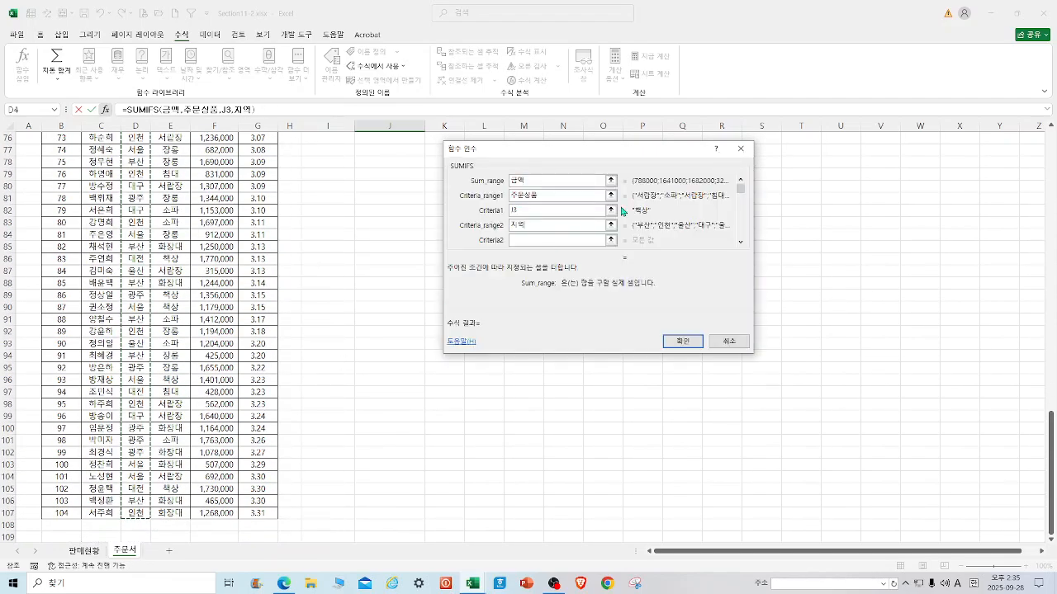
{"action": "left_click", "coordinate": [530, 240]}
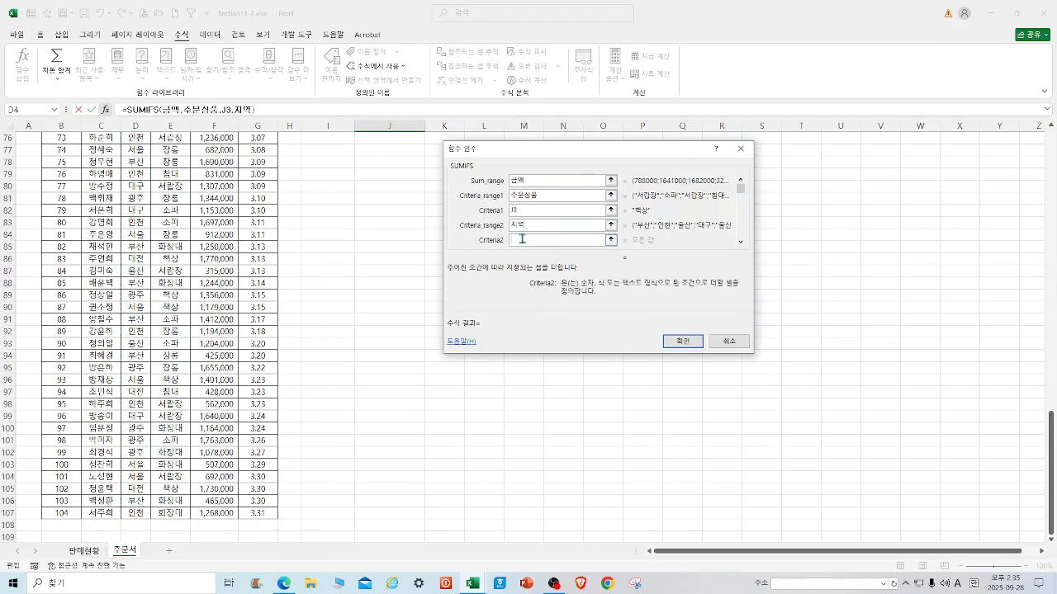
{"action": "scroll", "coordinate": [361, 215], "scroll_direction": "up", "scroll_amount": 20}
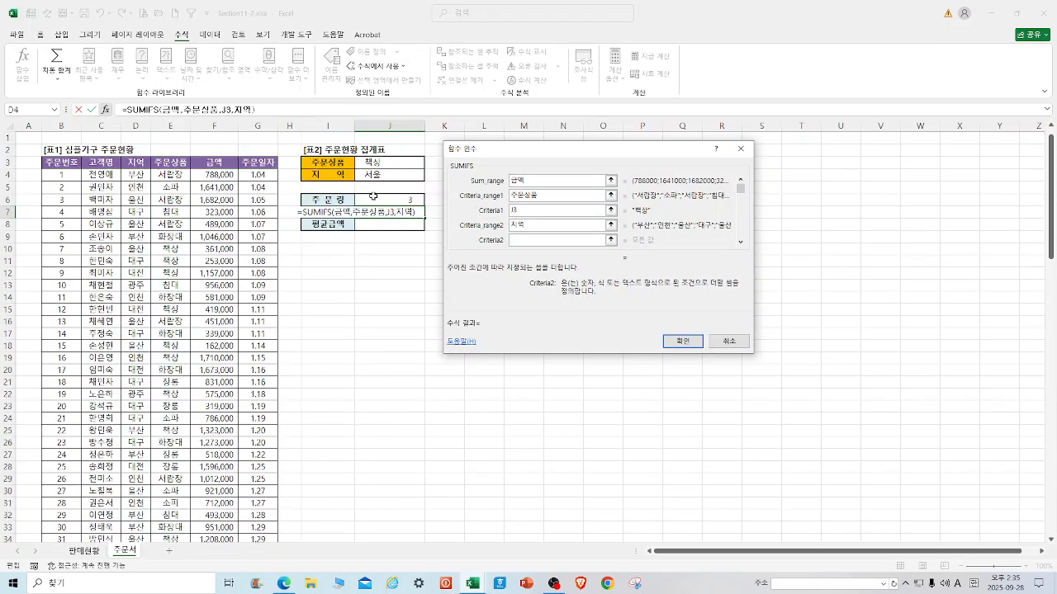
{"action": "left_click", "coordinate": [384, 175]}
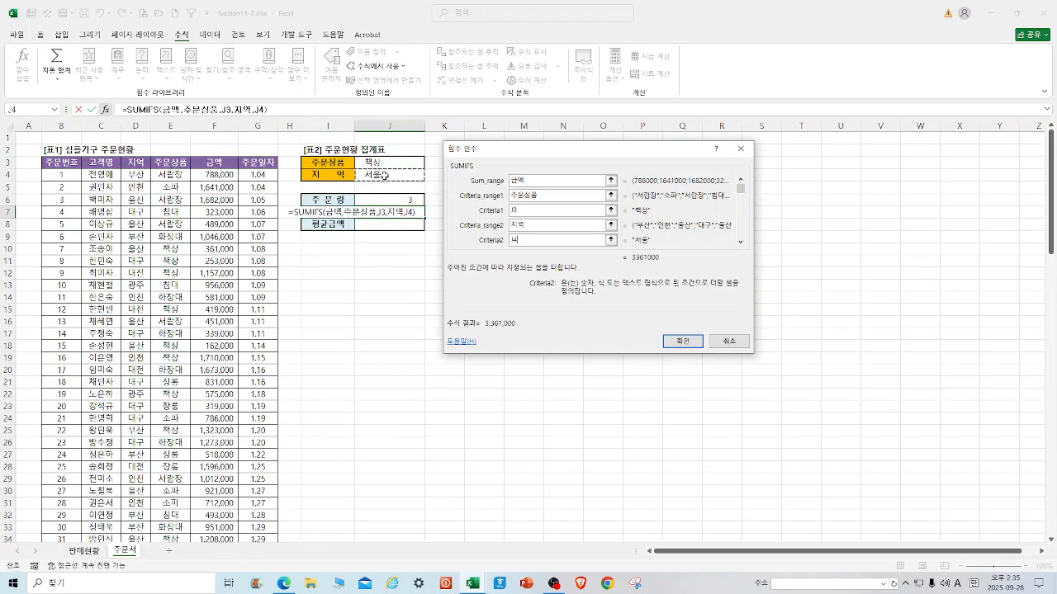
{"action": "left_click", "coordinate": [682, 341]}
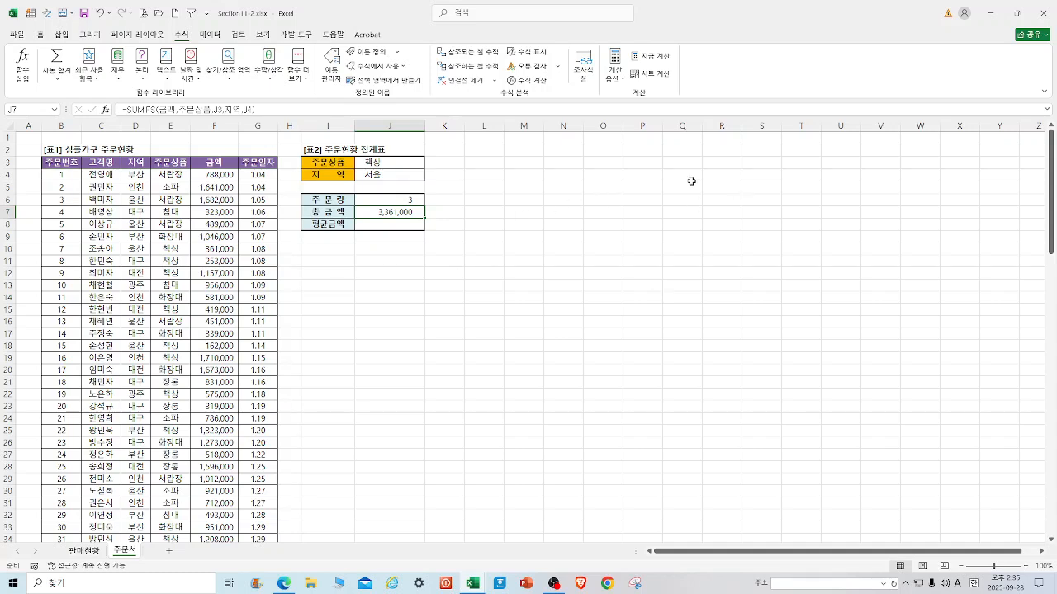
{"action": "key", "text": "F2"}
{"action": "key", "text": "BackSpace"}
{"action": "type", "text": "s"}
{"action": "key", "text": "BackSpace"}
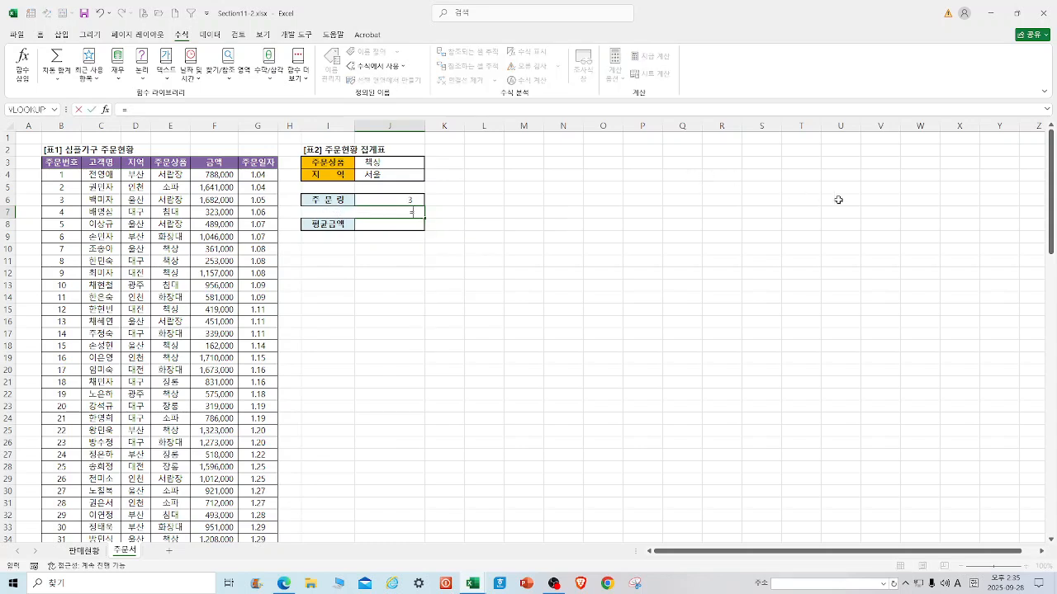
{"action": "left_click", "coordinate": [842, 236]}
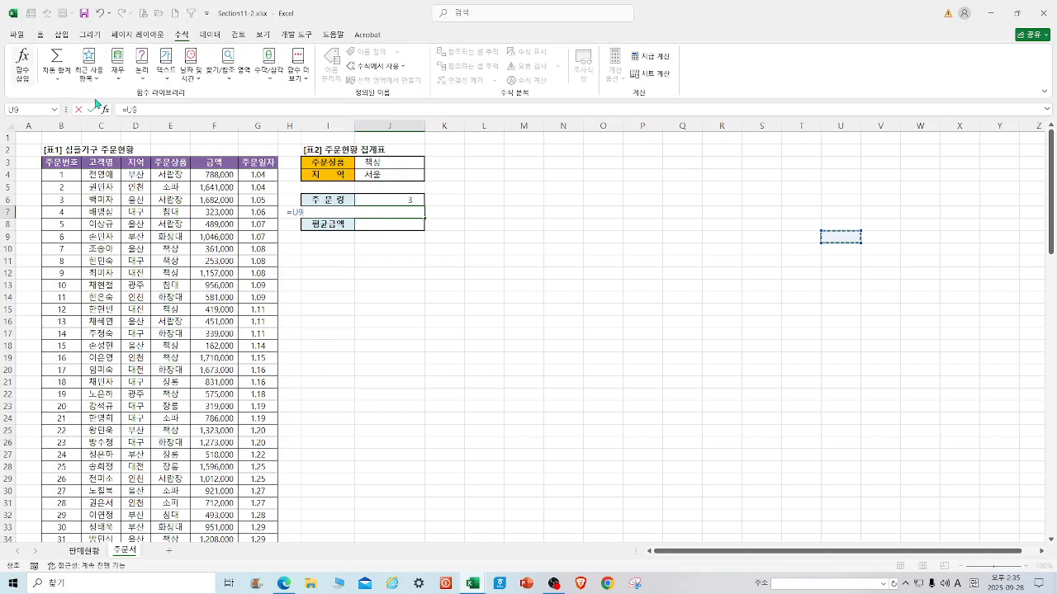
{"action": "left_click_drag", "start_coordinate": [145, 109], "coordinate": [95, 109]}
{"action": "key", "text": "BackSpace"}
{"action": "left_click", "coordinate": [513, 273]}
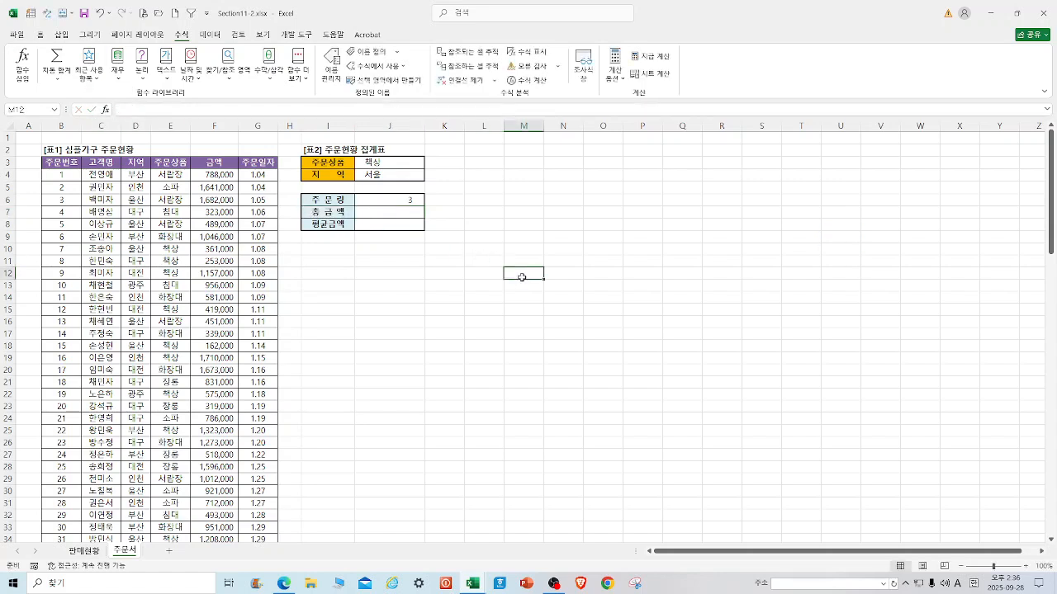
{"action": "left_click", "coordinate": [100, 16]}
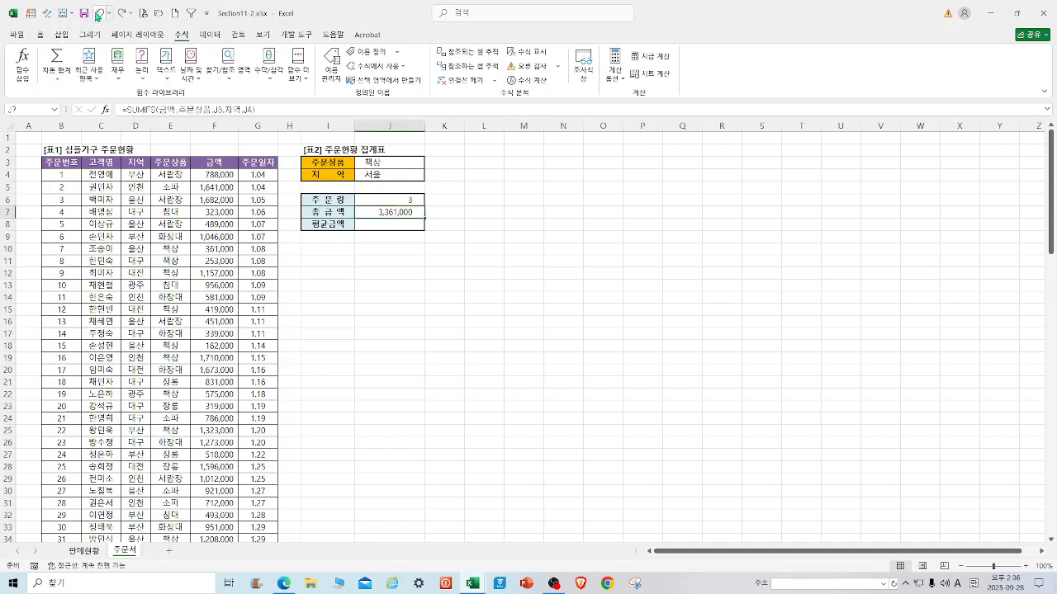
Step: Begin an AVERAGEIFS formula in the 평균금액 cell J8 and open its function arguments
{"action": "left_click", "coordinate": [408, 224]}
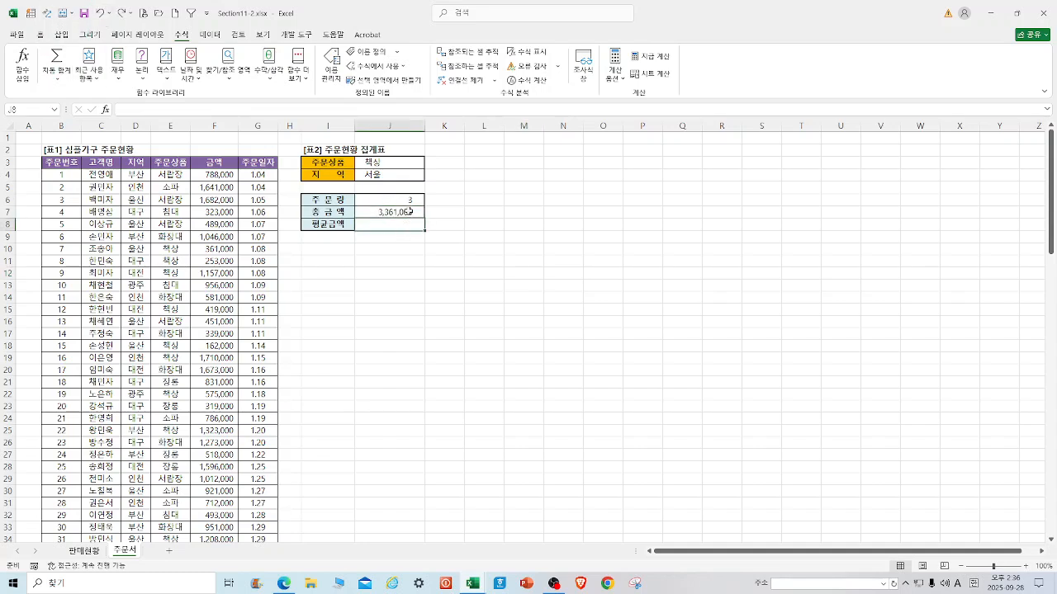
{"action": "type", "text": "=AVERAGEIFS"}
{"action": "key", "text": "BackSpace"}
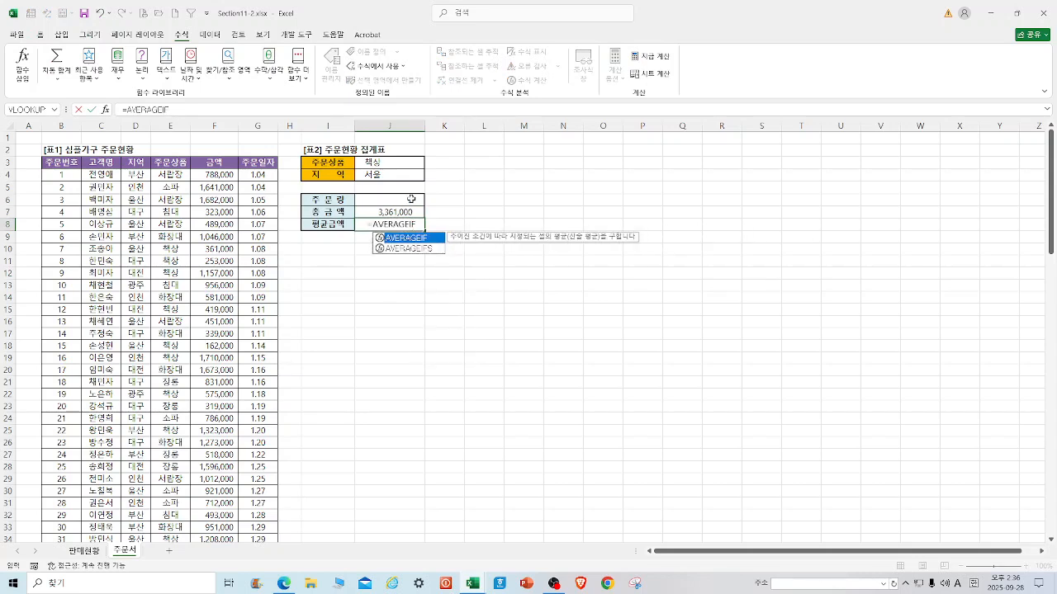
{"action": "double_click", "coordinate": [413, 249]}
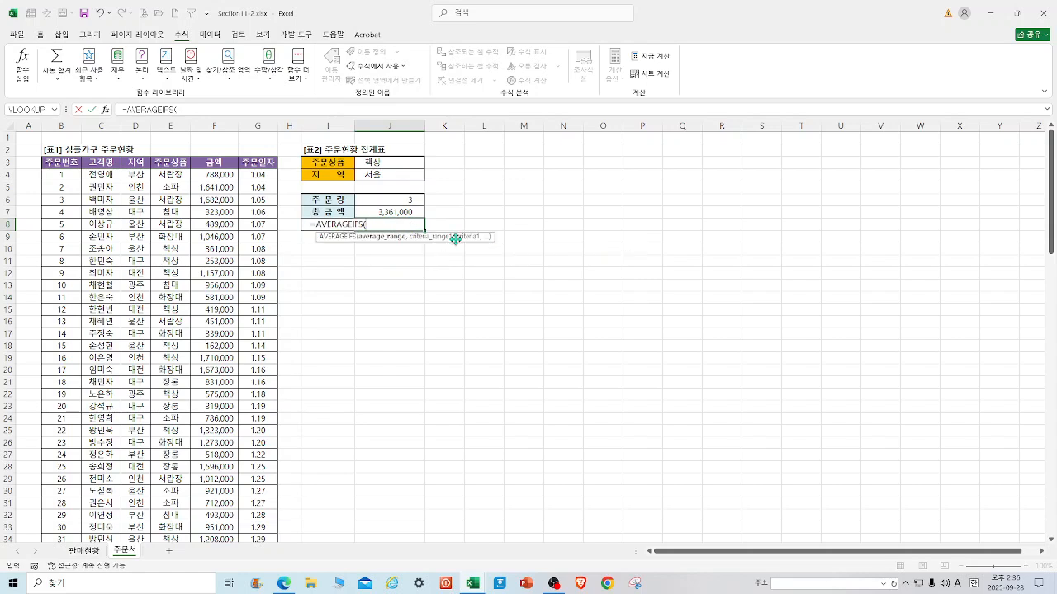
{"action": "left_click", "coordinate": [108, 110]}
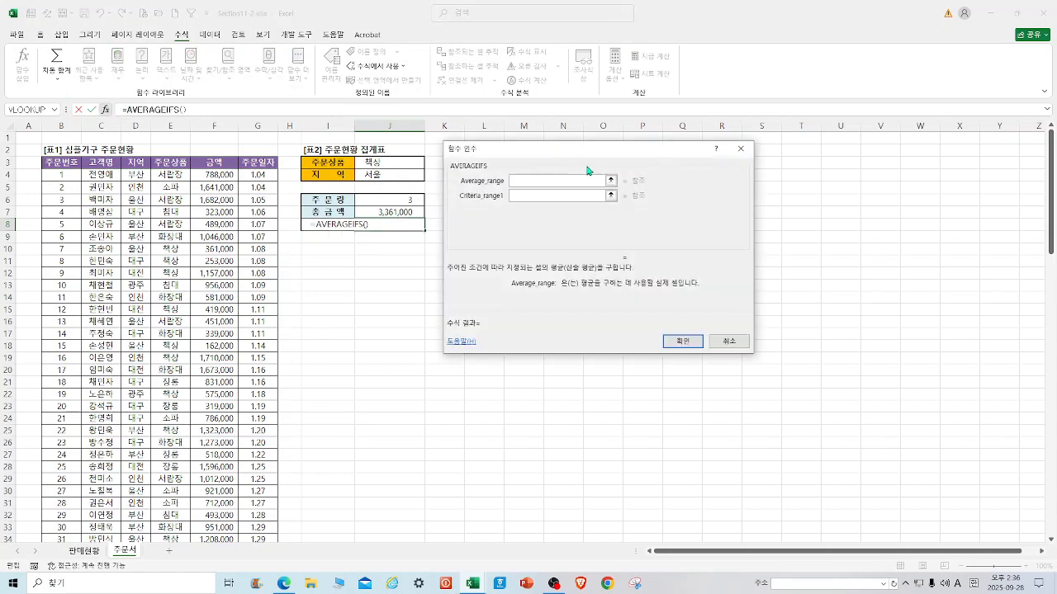
{"action": "mouse_move", "coordinate": [555, 156]}
{"action": "left_mouse_down"}
{"action": "mouse_move", "coordinate": [514, 195]}
{"action": "mouse_move", "coordinate": [553, 167]}
{"action": "left_mouse_up"}
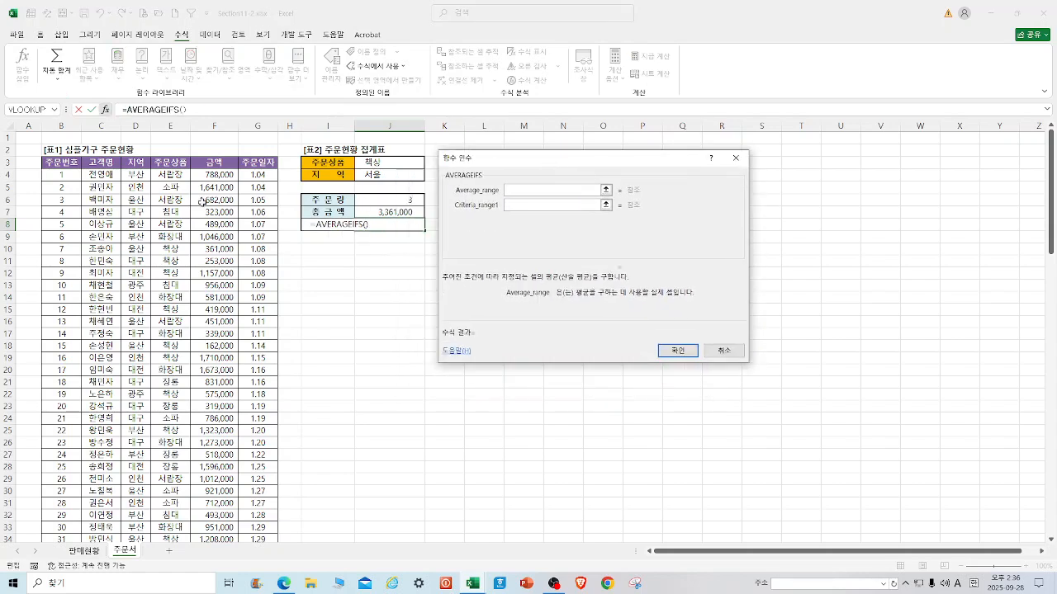
Step: Try the 주문상품 data range as the AVERAGEIFS average range, replacing it with cell J3
{"action": "left_click_drag", "start_coordinate": [172, 174], "coordinate": [184, 525]}
{"action": "scroll", "coordinate": [387, 231], "scroll_direction": "up", "scroll_amount": 20}
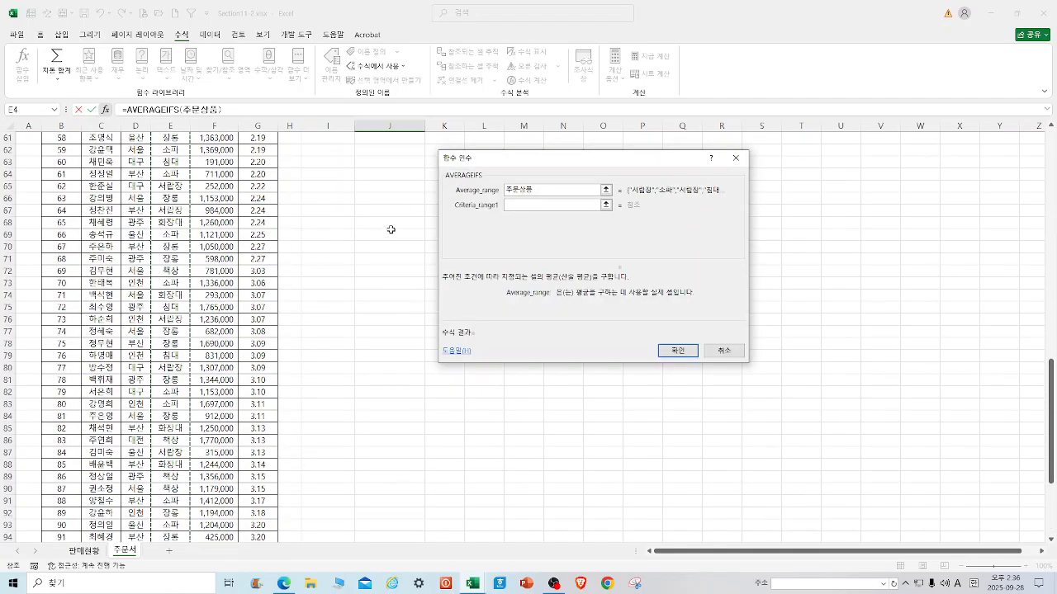
{"action": "scroll", "coordinate": [384, 187], "scroll_direction": "up", "scroll_amount": 1}
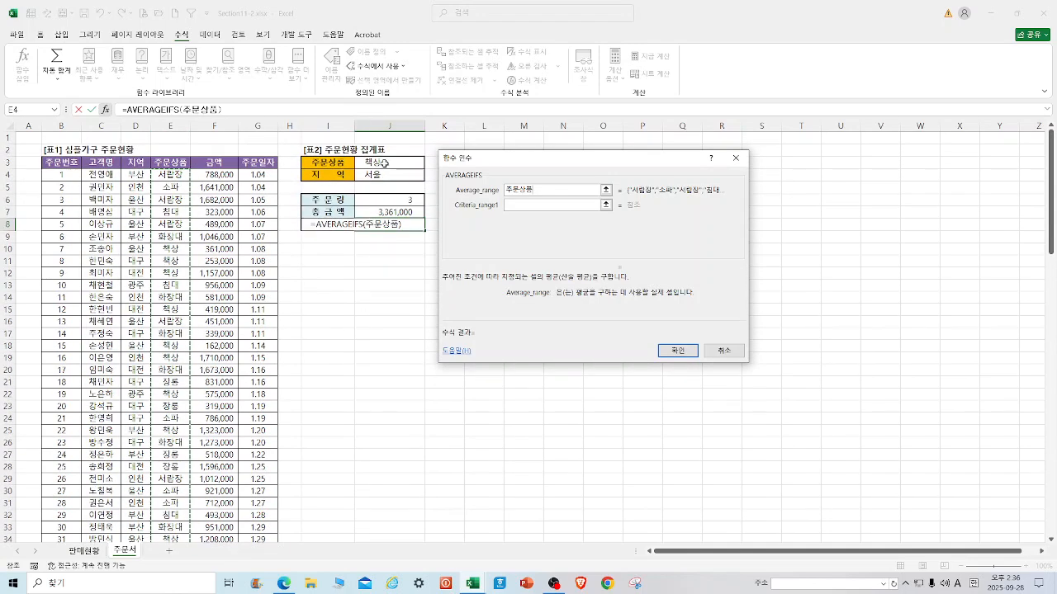
{"action": "left_click", "coordinate": [385, 163]}
{"action": "left_click", "coordinate": [520, 207]}
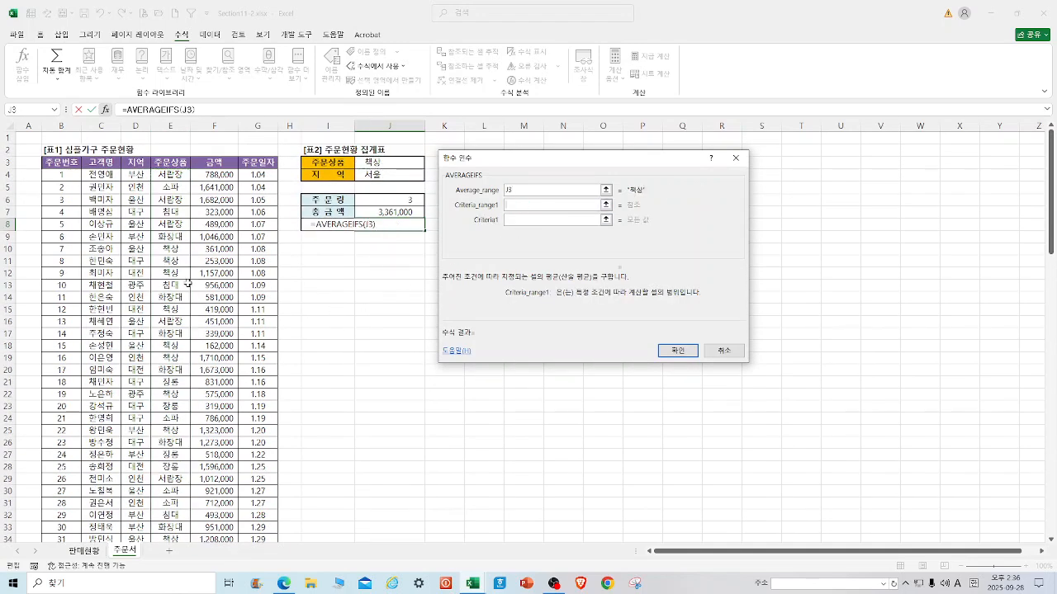
Step: Add the 지역 data range with criterion J4 as the first condition and enter =AVERAGEIFS(J3,지역,J4)
{"action": "left_click_drag", "start_coordinate": [136, 174], "coordinate": [143, 592]}
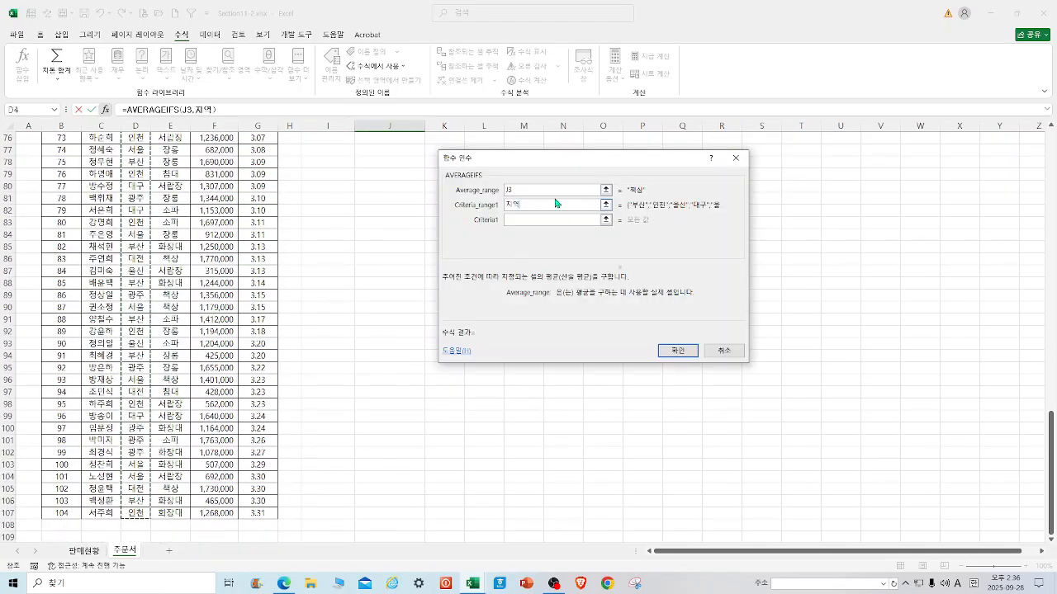
{"action": "left_click", "coordinate": [516, 220]}
{"action": "scroll", "coordinate": [399, 234], "scroll_direction": "up", "scroll_amount": 7}
{"action": "scroll", "coordinate": [399, 234], "scroll_direction": "up", "scroll_amount": 18}
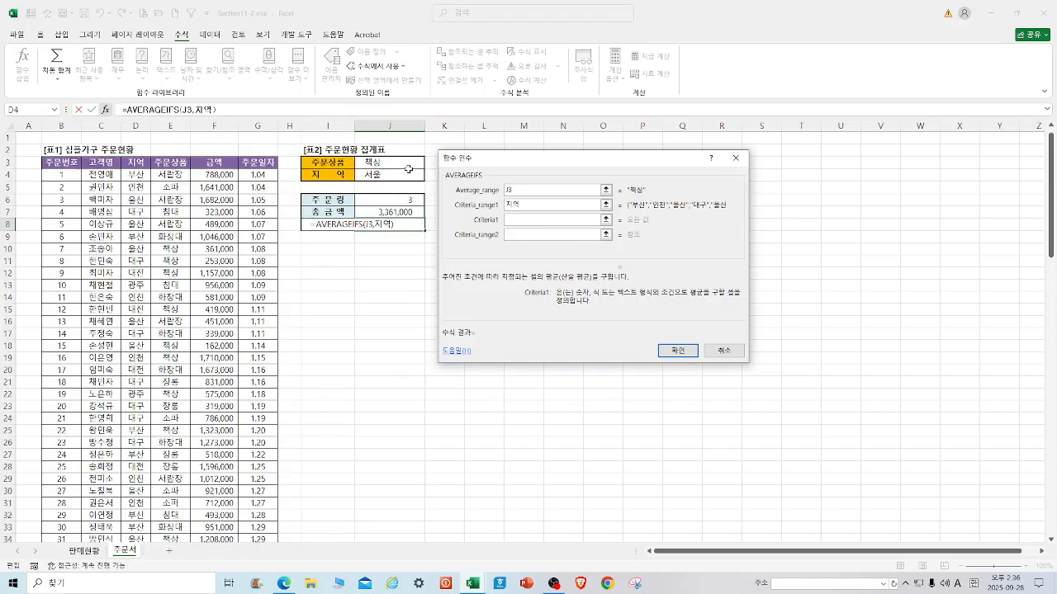
{"action": "left_click", "coordinate": [406, 171]}
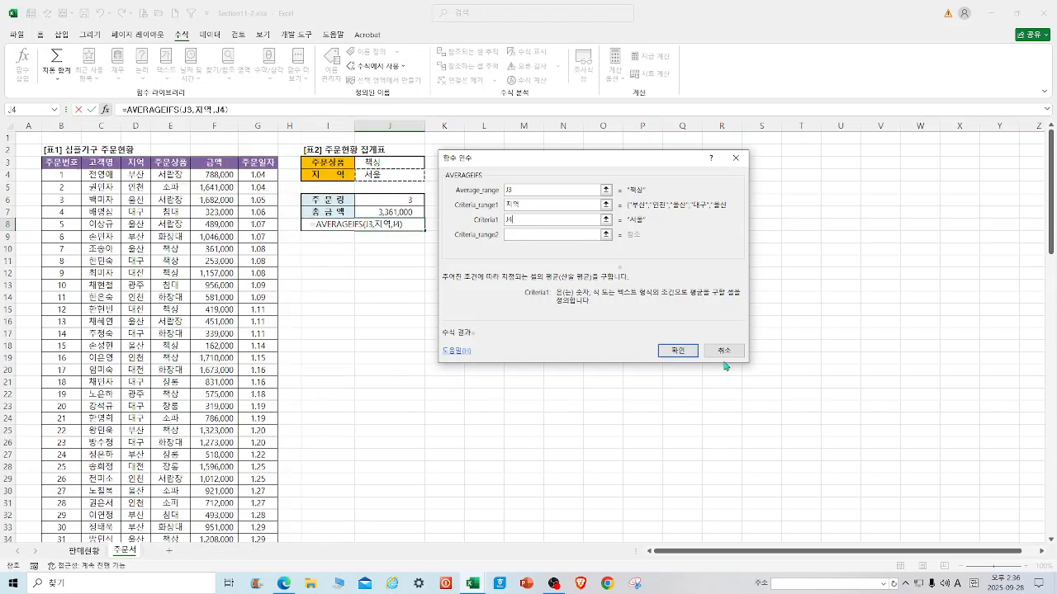
{"action": "left_click", "coordinate": [678, 350]}
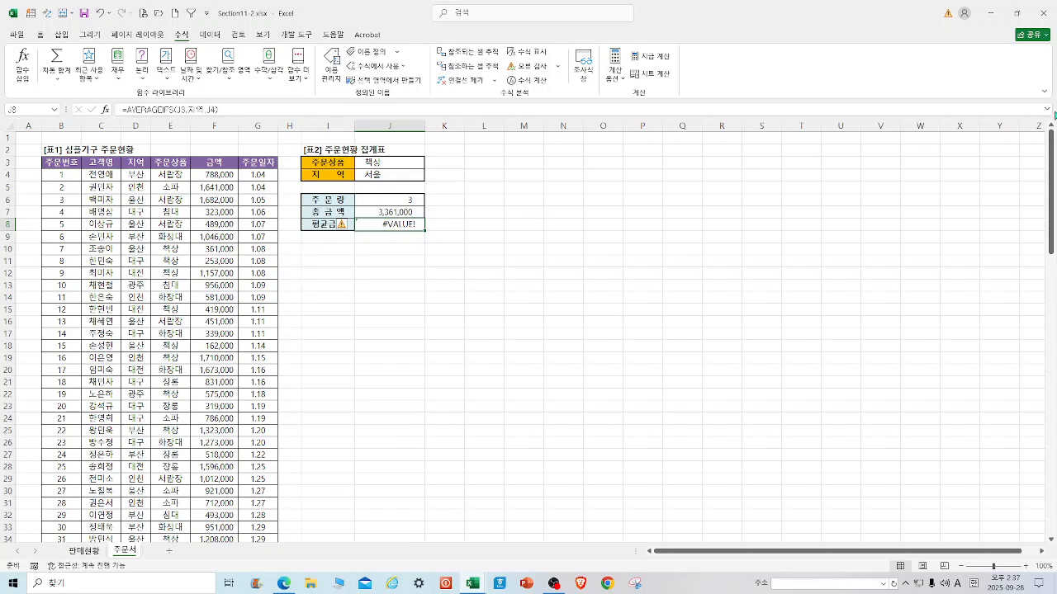
Step: Wrap the J8 formula in IFERROR with 0 as the error value, giving =IFERROR(AVERAGEIFS(J3,지역,J4),0)
{"action": "left_click", "coordinate": [123, 109]}
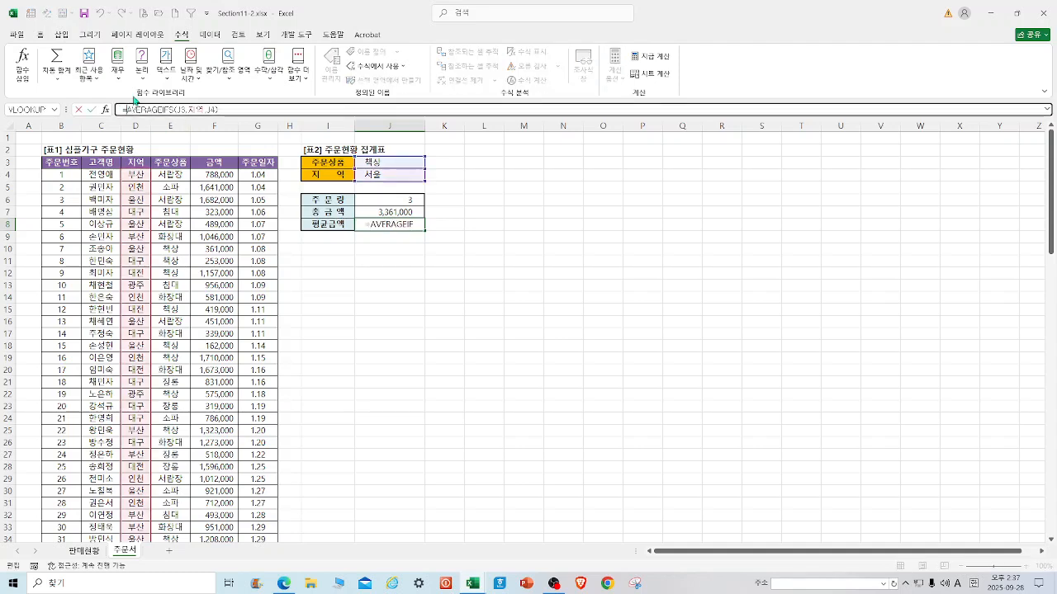
{"action": "type", "text": "IF"}
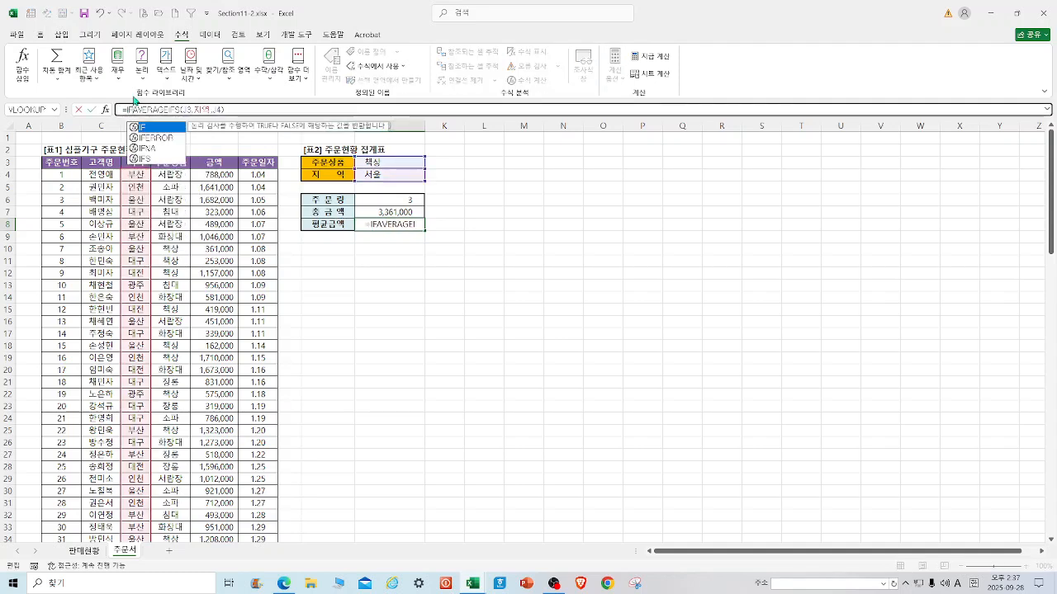
{"action": "double_click", "coordinate": [165, 137]}
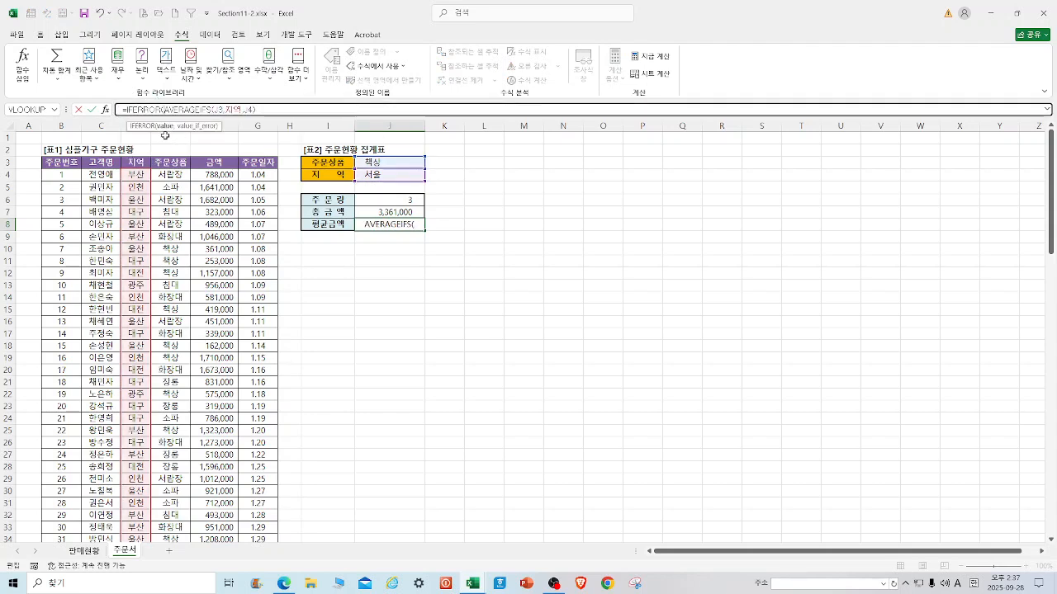
{"action": "type", "text": ")"}
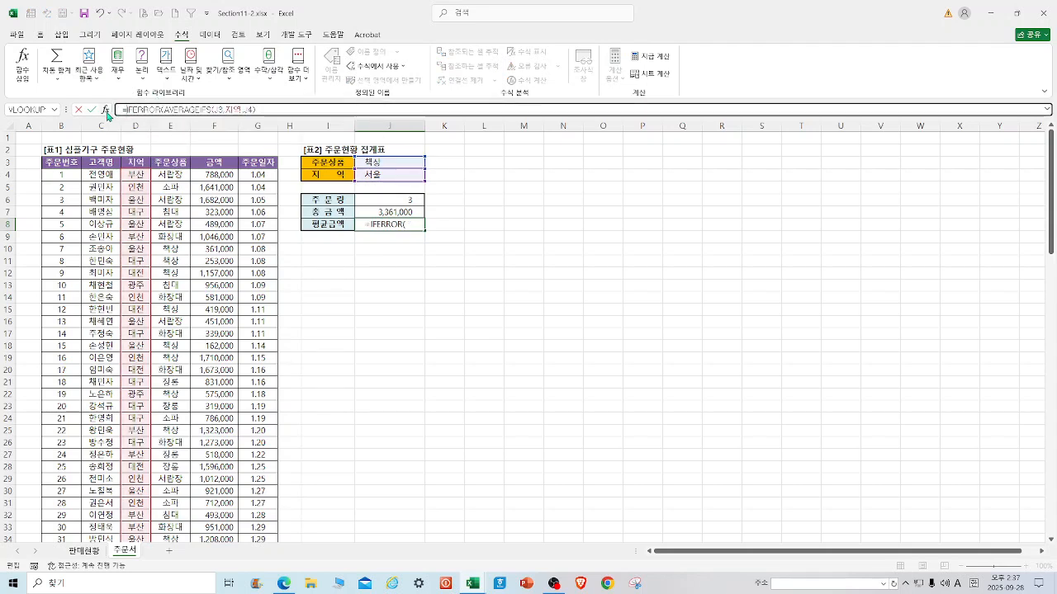
{"action": "left_click", "coordinate": [106, 111]}
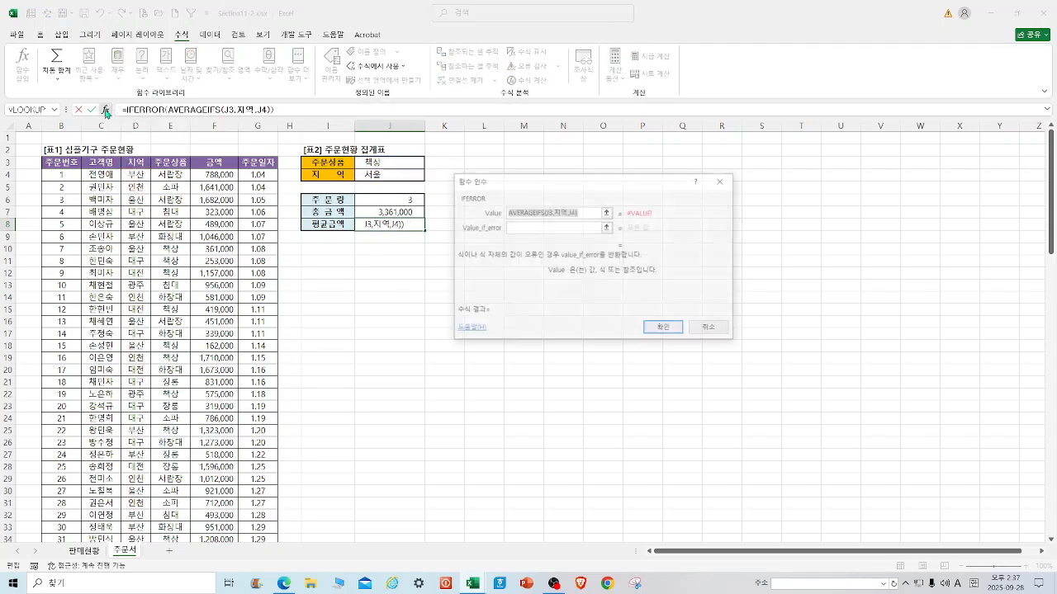
{"action": "left_click", "coordinate": [566, 228]}
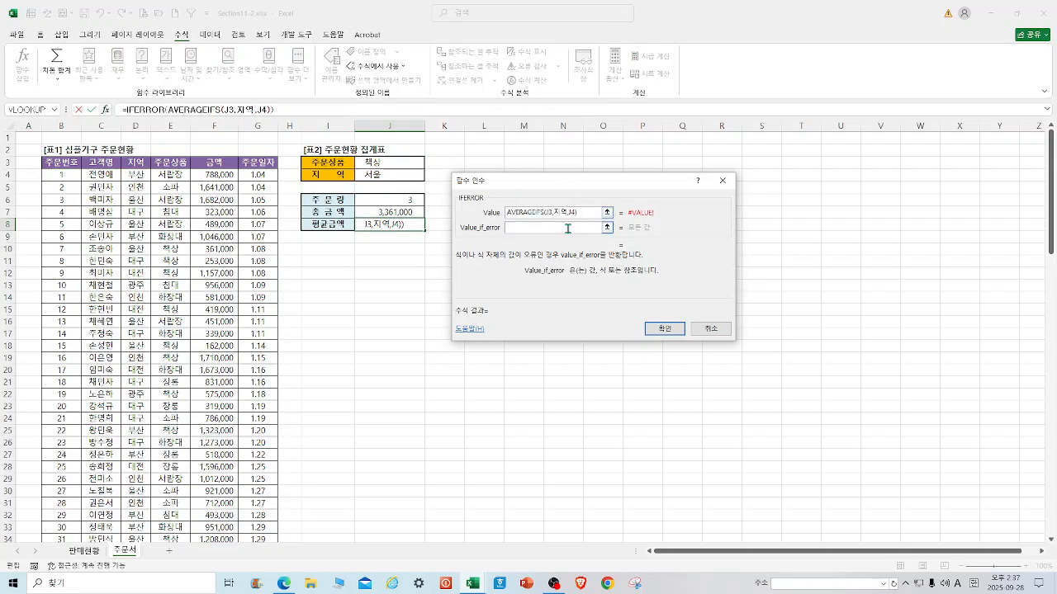
{"action": "type", "text": "\""}
{"action": "type", "text": "0"}
{"action": "left_click", "coordinate": [665, 329]}
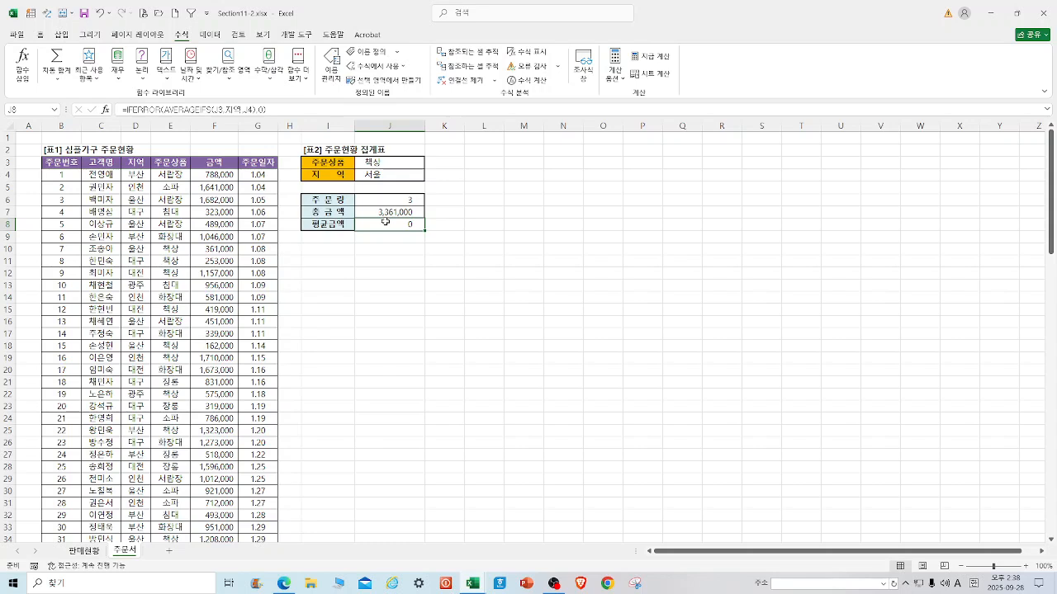
Step: Delete the whole IFERROR formula from the 평균금액 cell J8
{"action": "left_click_drag", "start_coordinate": [297, 109], "coordinate": [138, 109]}
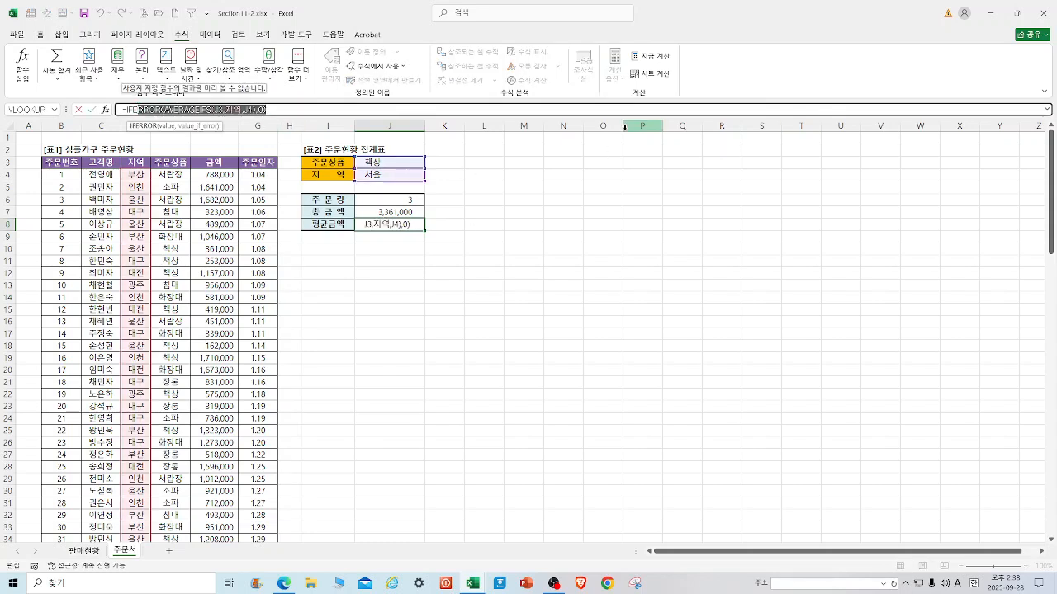
{"action": "left_click_drag", "start_coordinate": [278, 109], "coordinate": [122, 109]}
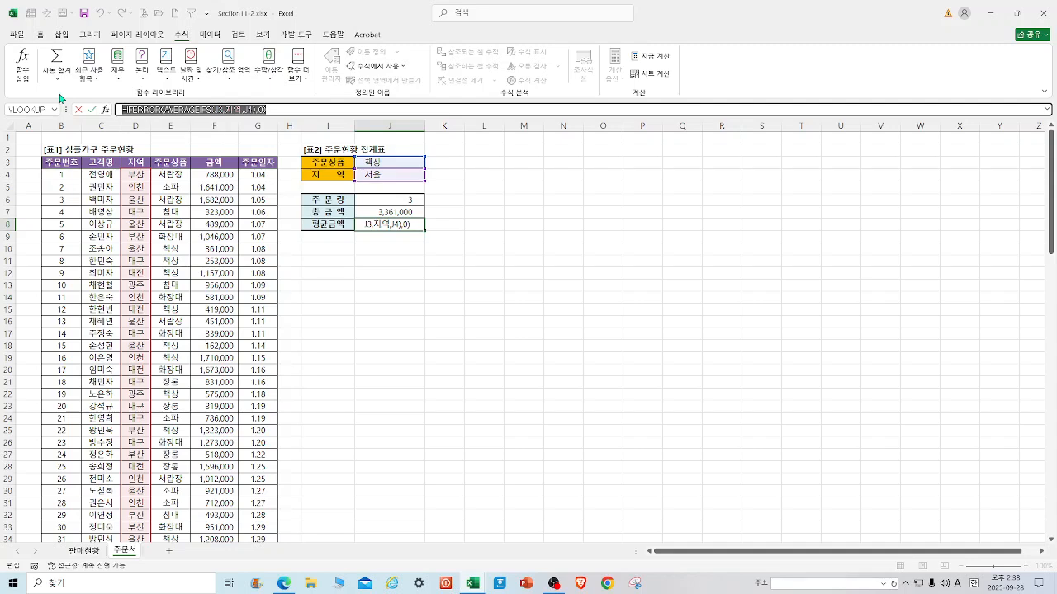
{"action": "key", "text": "Delete"}
{"action": "left_click", "coordinate": [534, 305]}
Step: Start a new AVERAGEIFS formula in the empty 평균금액 cell J8 and open its function arguments
{"action": "left_click", "coordinate": [389, 224]}
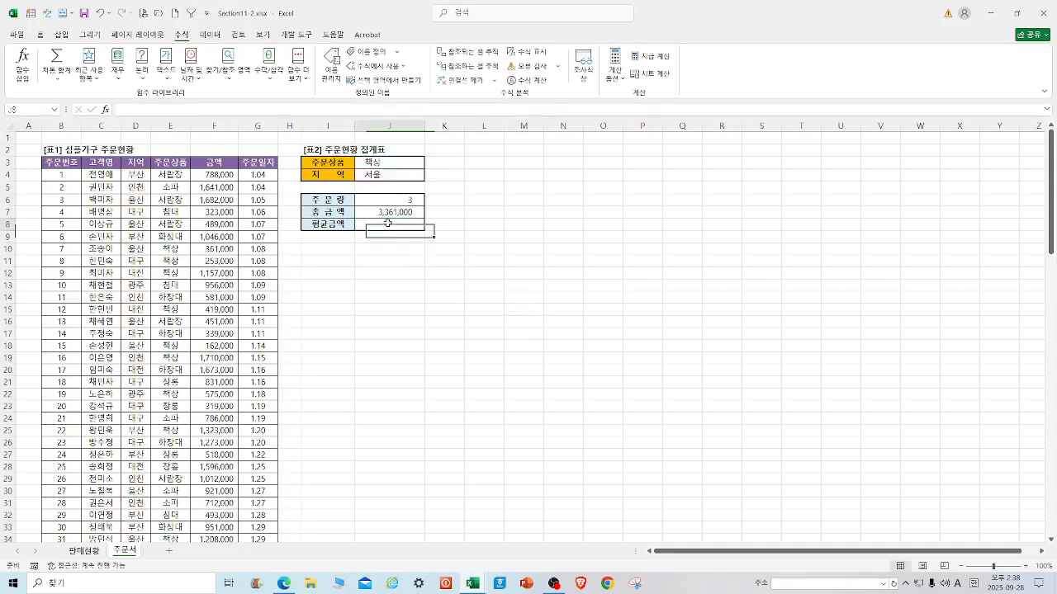
{"action": "left_click", "coordinate": [184, 108]}
{"action": "type", "text": "=AVER"}
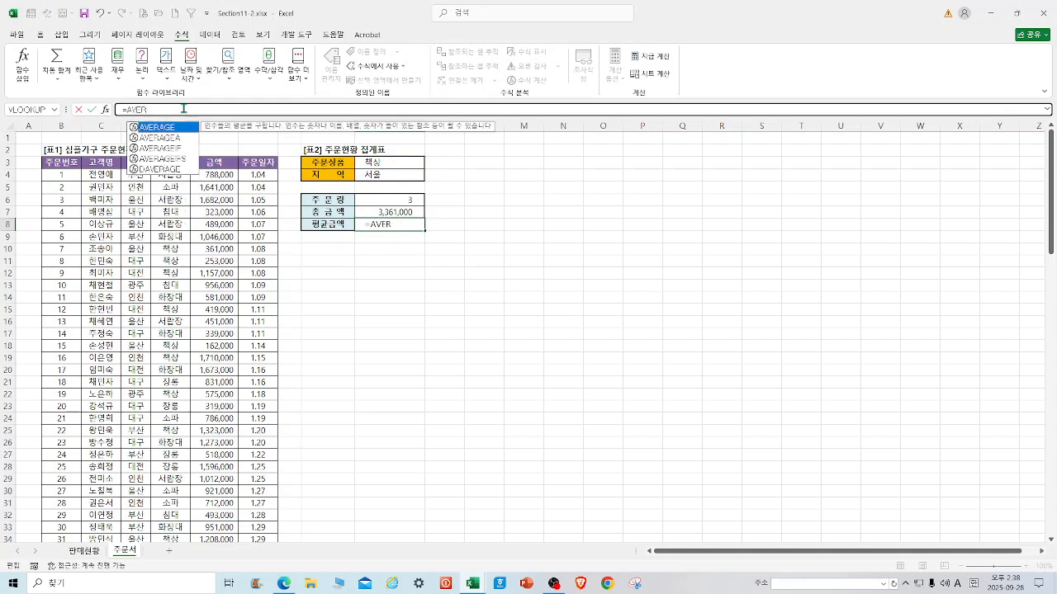
{"action": "double_click", "coordinate": [178, 158]}
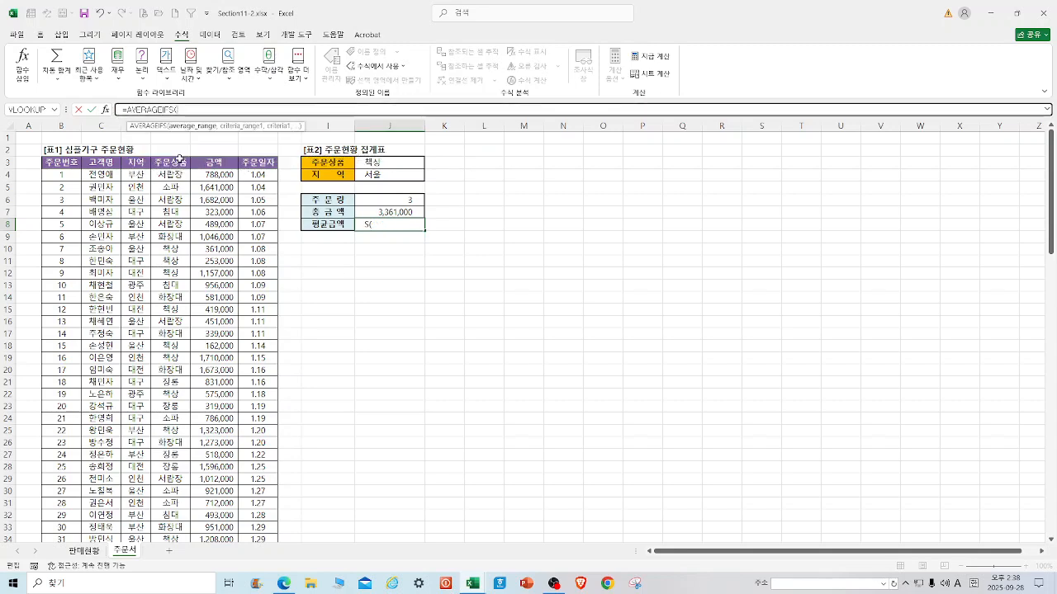
{"action": "left_click", "coordinate": [105, 109]}
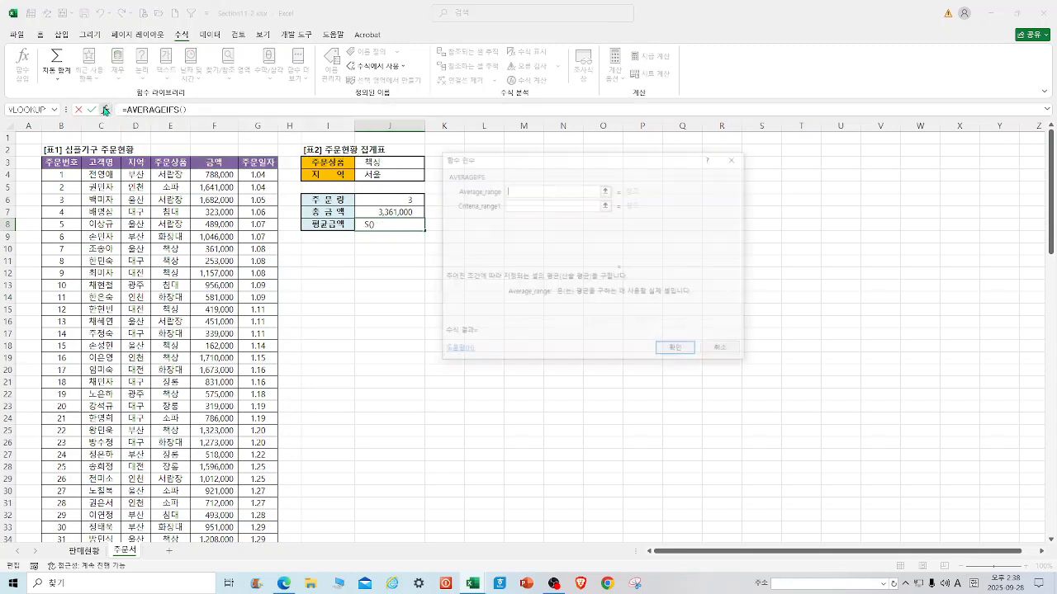
{"action": "left_click_drag", "start_coordinate": [506, 157], "coordinate": [483, 213]}
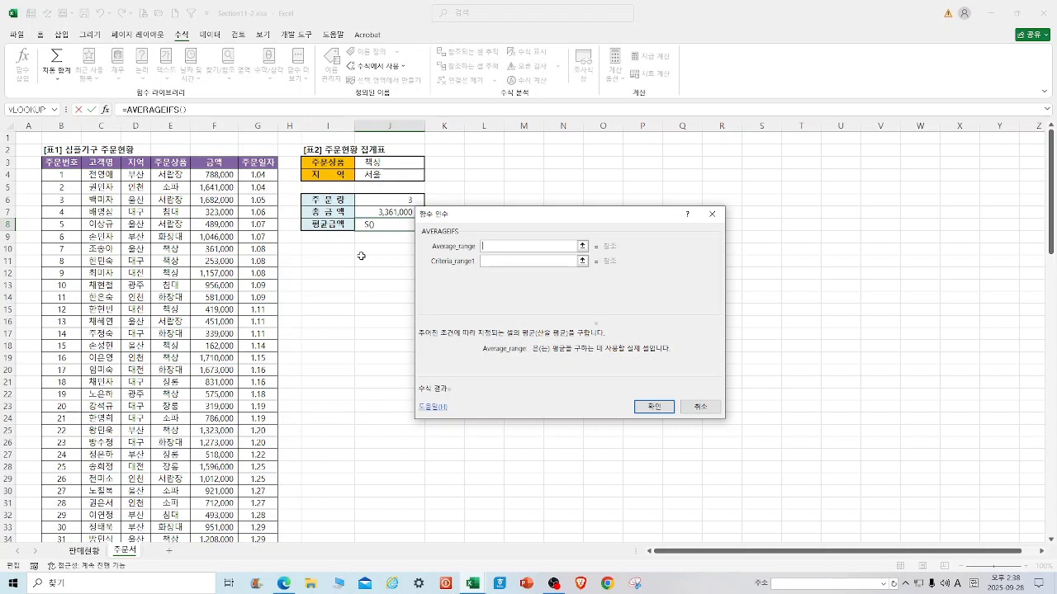
{"action": "left_click_drag", "start_coordinate": [170, 175], "coordinate": [187, 529]}
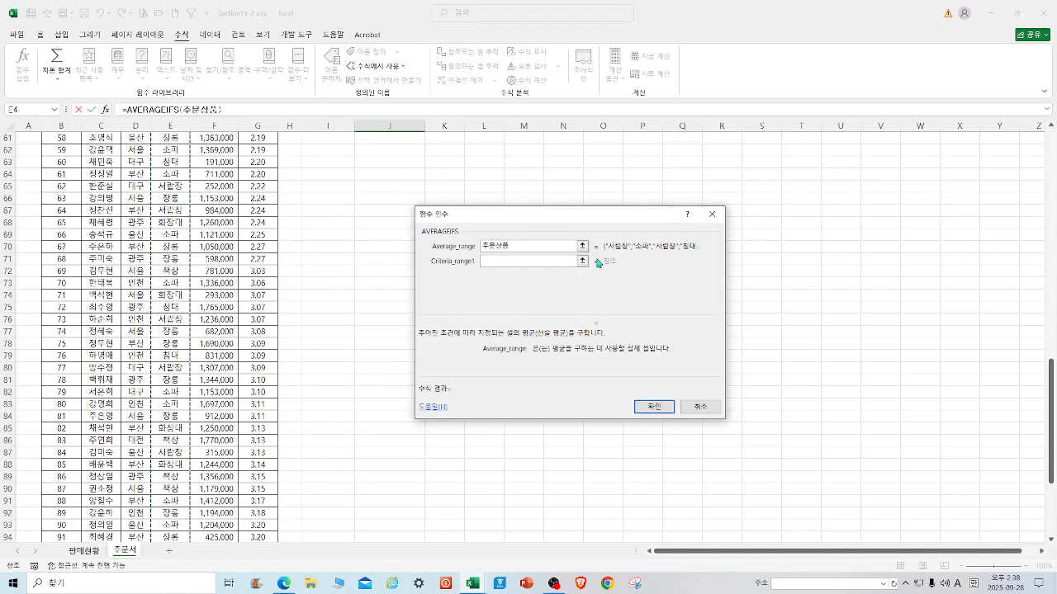
{"action": "scroll", "coordinate": [540, 236], "scroll_direction": "up", "scroll_amount": 2}
{"action": "left_click_drag", "start_coordinate": [539, 236], "coordinate": [567, 125]}
{"action": "scroll", "coordinate": [351, 208], "scroll_direction": "up", "scroll_amount": 17}
{"action": "scroll", "coordinate": [352, 258], "scroll_direction": "up", "scroll_amount": 1}
{"action": "left_click", "coordinate": [390, 165]}
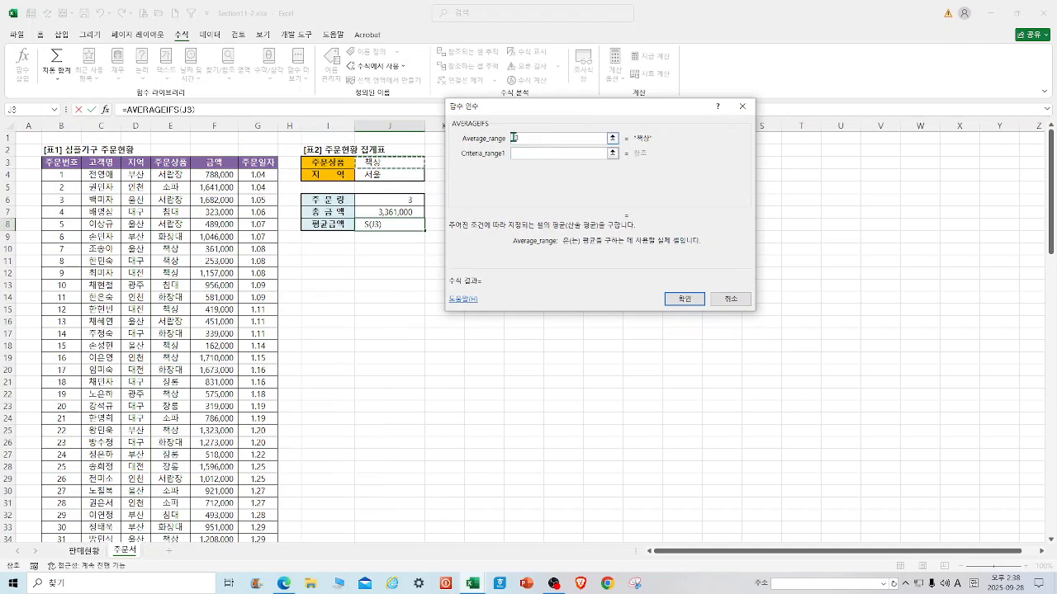
{"action": "key", "text": "BackSpace"}
{"action": "key", "text": "BackSpace"}
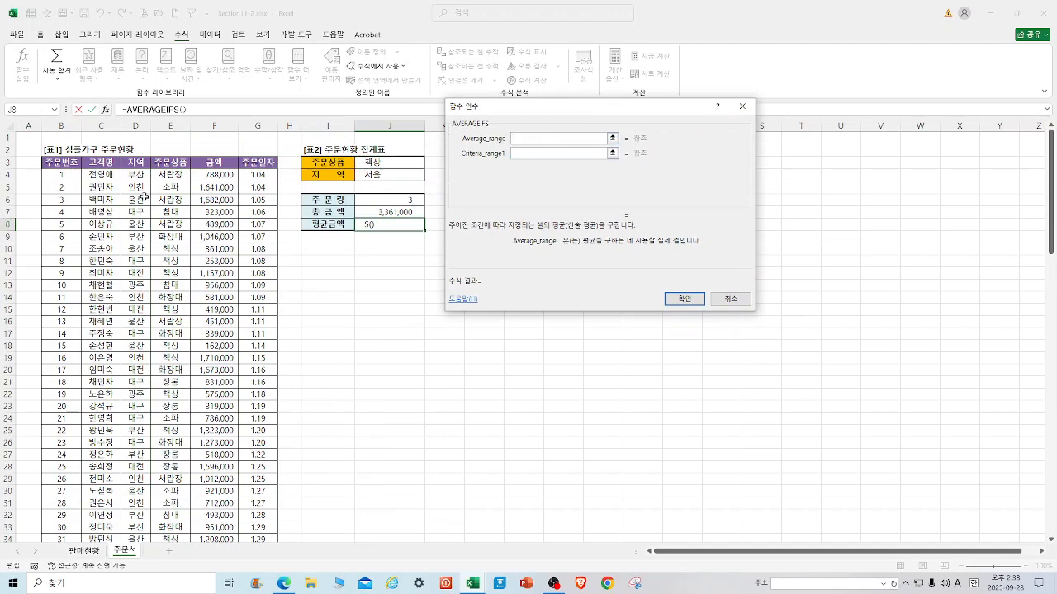
Step: Set the AVERAGEIFS average range to the 주문상품 data range and go to the first criteria range
{"action": "left_click_drag", "start_coordinate": [175, 184], "coordinate": [171, 512]}
{"action": "left_click", "coordinate": [537, 152]}
{"action": "scroll", "coordinate": [429, 223], "scroll_direction": "up", "scroll_amount": 13}
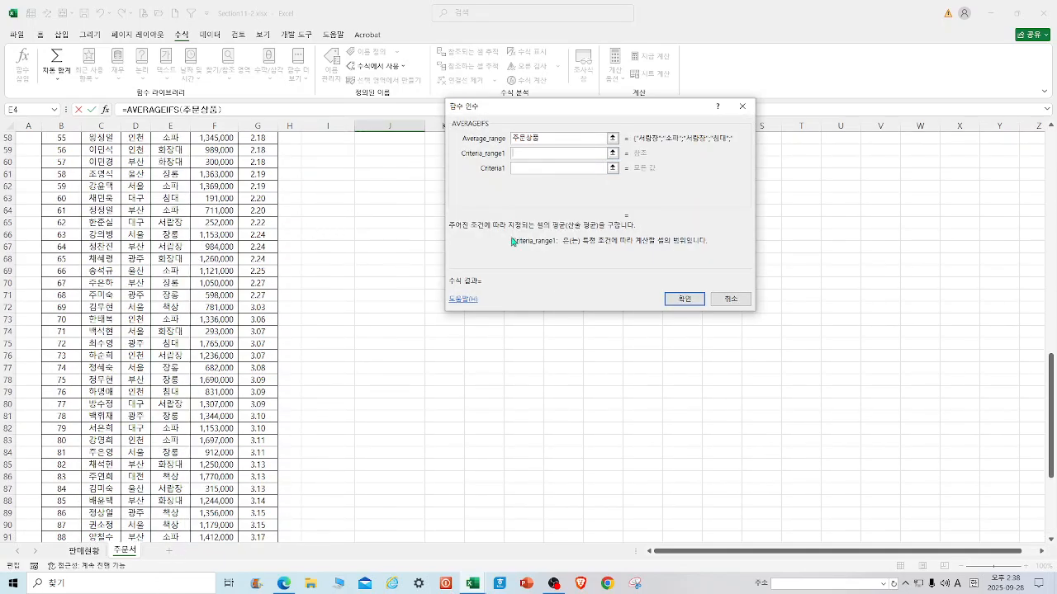
{"action": "scroll", "coordinate": [426, 207], "scroll_direction": "up", "scroll_amount": 12}
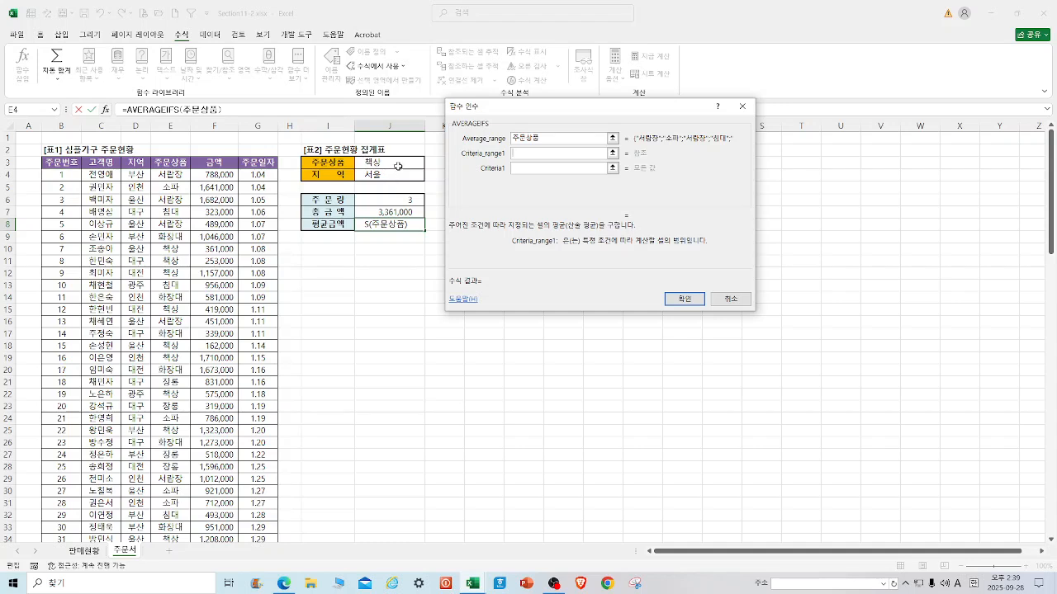
Step: Replace the AVERAGEIFS average range with the 금액 data range F4:F107
{"action": "left_click", "coordinate": [408, 162]}
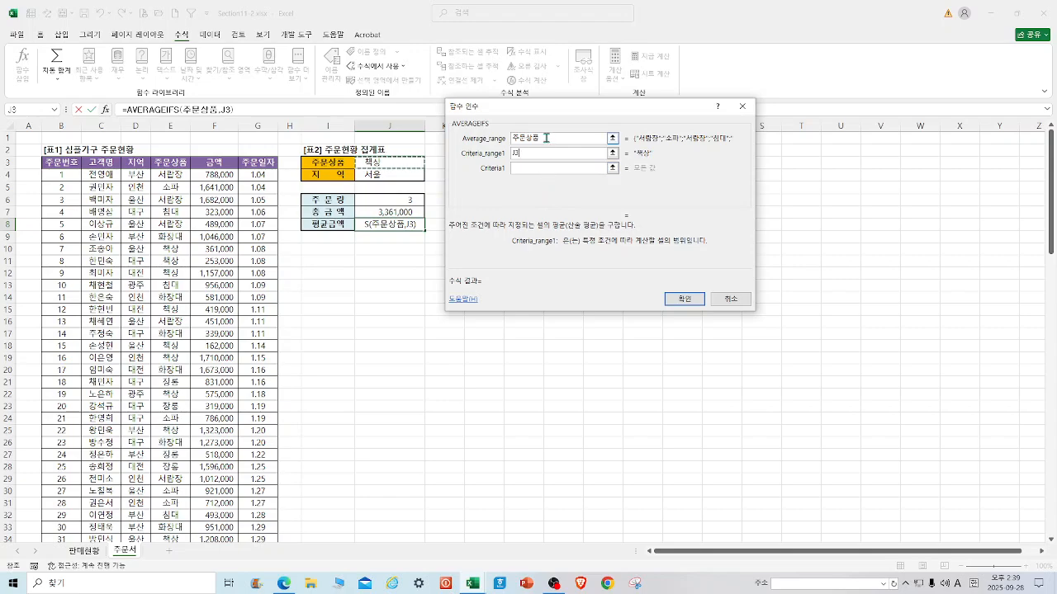
{"action": "left_click_drag", "start_coordinate": [546, 139], "coordinate": [514, 140]}
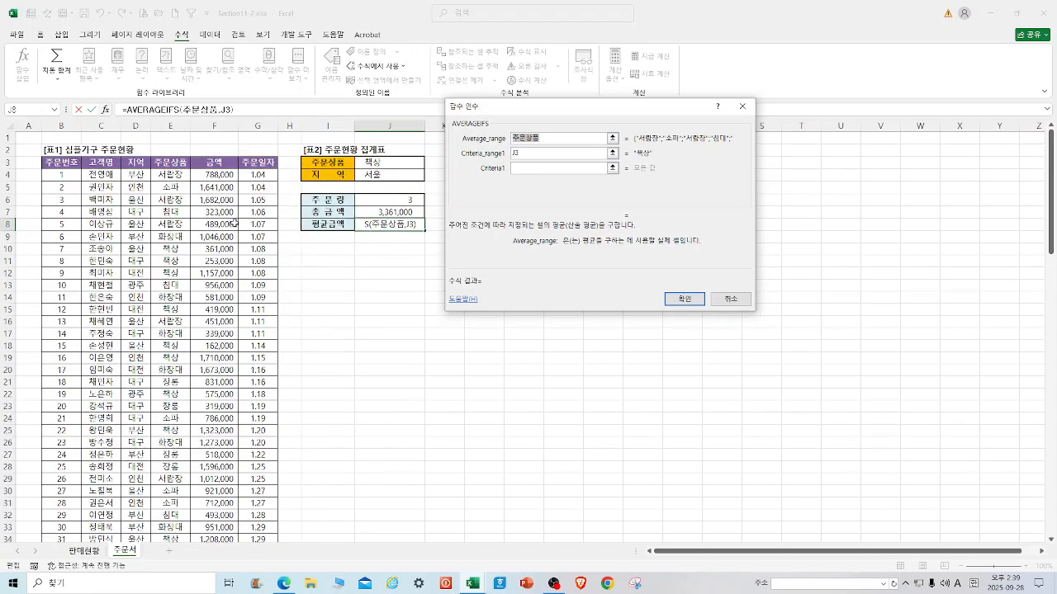
{"action": "left_click_drag", "start_coordinate": [213, 175], "coordinate": [222, 276]}
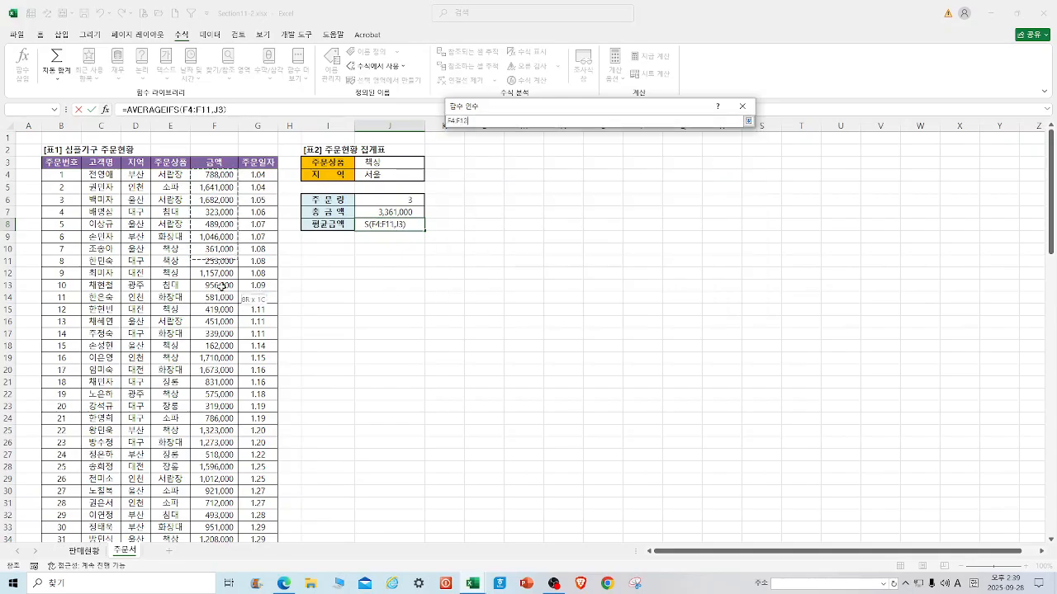
{"action": "mouse_move", "coordinate": [227, 504]}
{"action": "left_mouse_down"}
{"action": "mouse_move", "coordinate": [218, 564]}
{"action": "mouse_move", "coordinate": [217, 518]}
{"action": "left_mouse_up"}
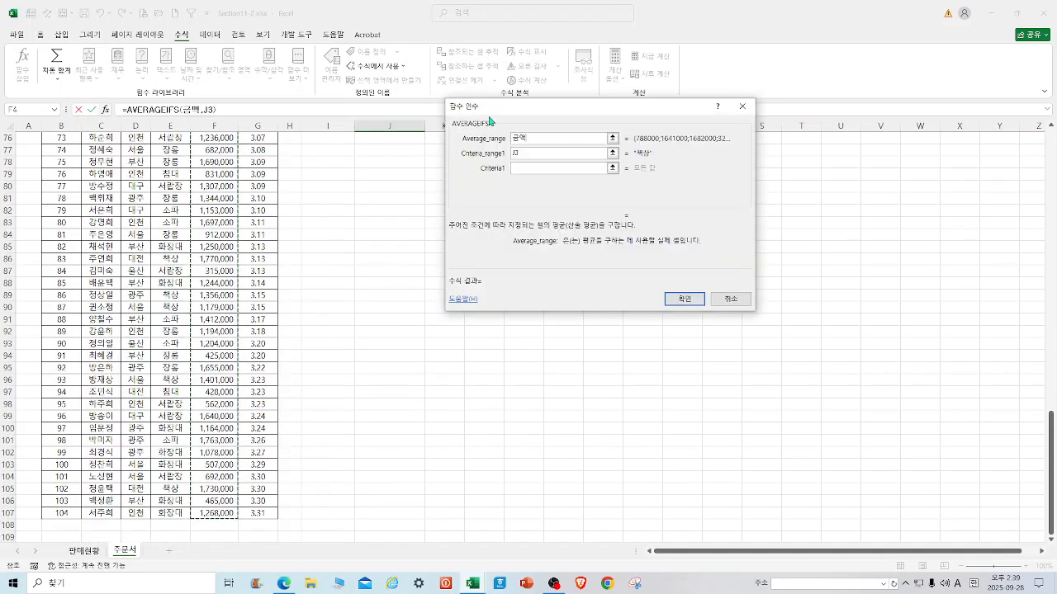
Step: Set the first AVERAGEIFS criteria range to the 주문상품 data range and its criterion to cell J3
{"action": "left_click", "coordinate": [519, 154]}
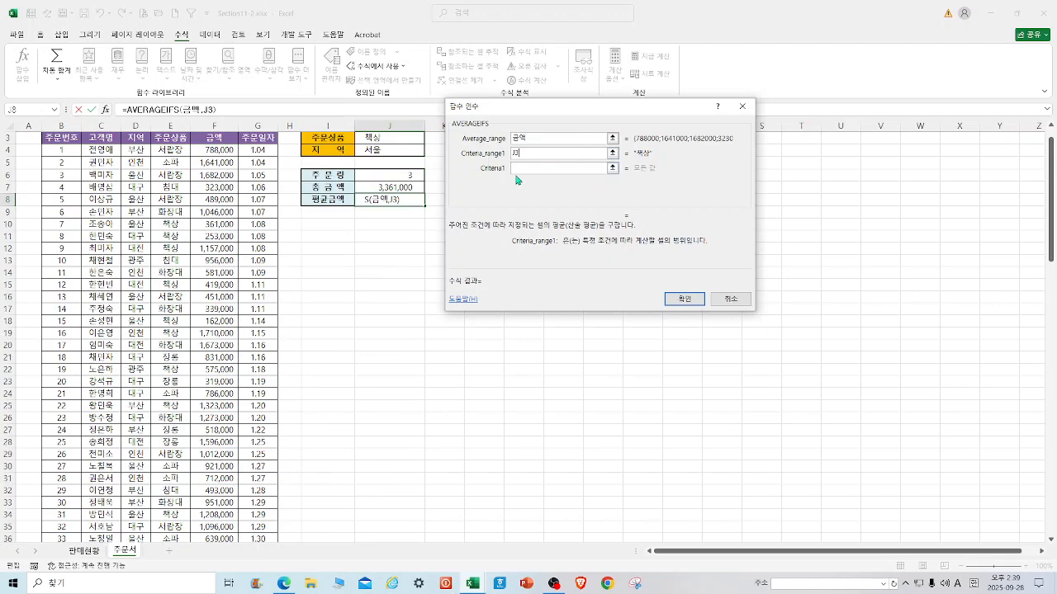
{"action": "key", "text": "BackSpace"}
{"action": "scroll", "coordinate": [354, 236], "scroll_direction": "up", "scroll_amount": 1}
{"action": "left_click_drag", "start_coordinate": [176, 176], "coordinate": [177, 465]}
{"action": "left_click", "coordinate": [529, 172]}
{"action": "scroll", "coordinate": [348, 184], "scroll_direction": "up", "scroll_amount": 20}
{"action": "scroll", "coordinate": [387, 156], "scroll_direction": "up", "scroll_amount": 6}
{"action": "left_click", "coordinate": [396, 159]}
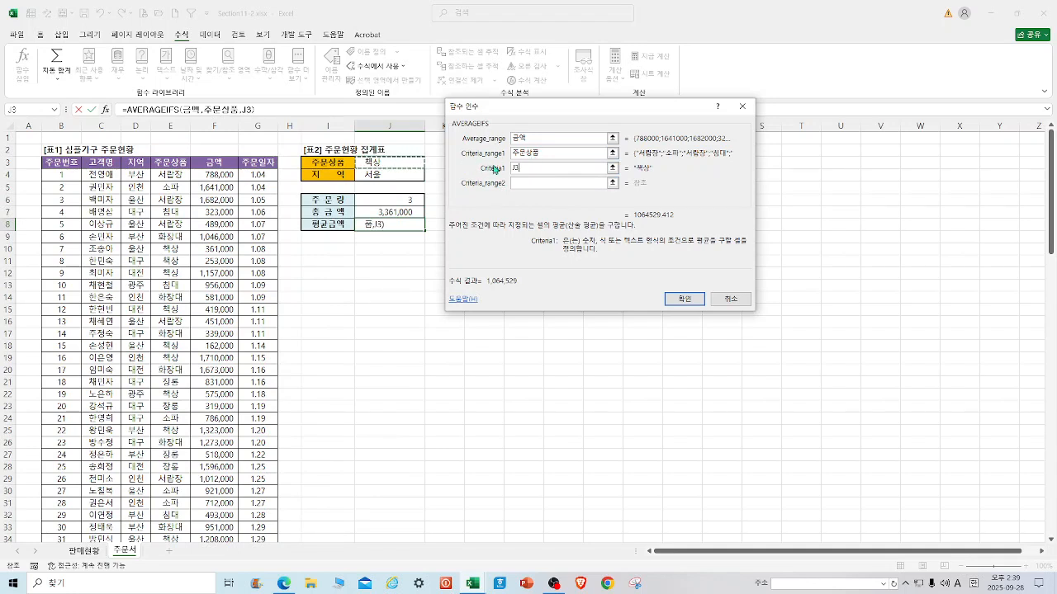
Step: Add the 지역 data range as second criteria range with J4 as its criterion, and complete the AVERAGEIFS formula in J8
{"action": "left_click", "coordinate": [527, 183]}
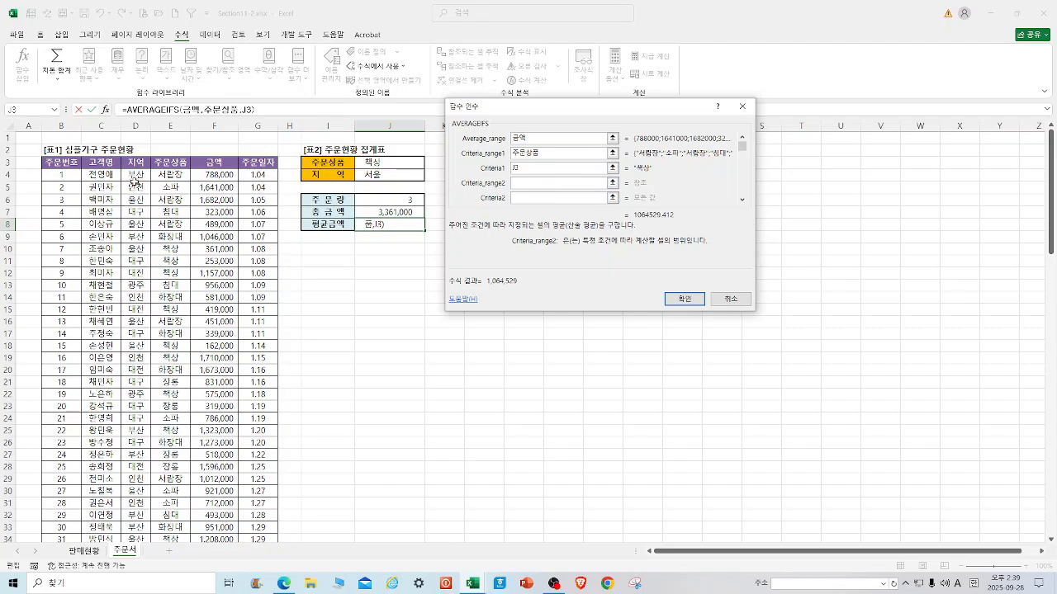
{"action": "left_click_drag", "start_coordinate": [132, 175], "coordinate": [138, 516]}
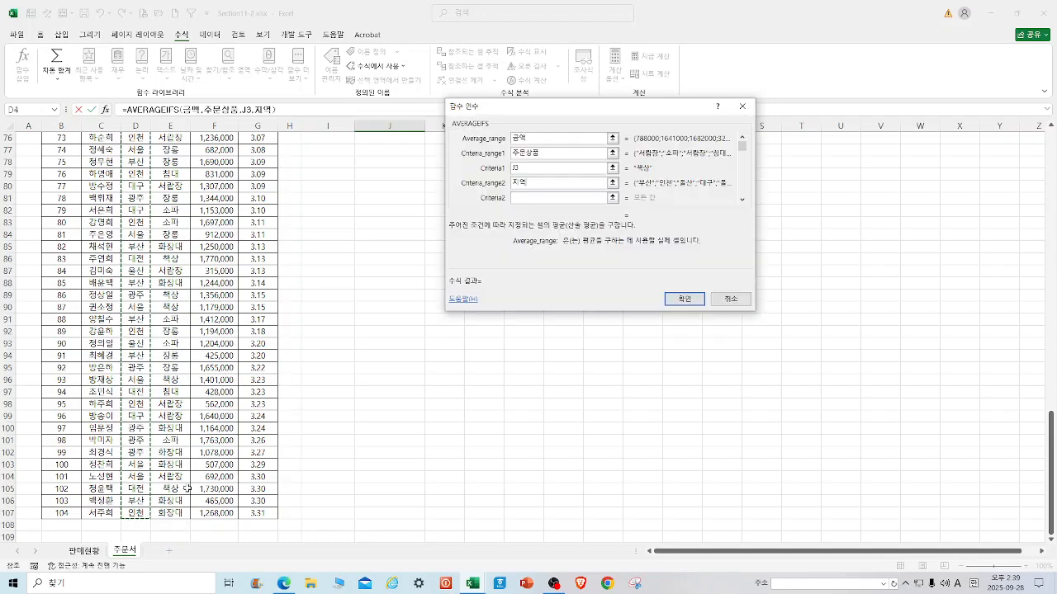
{"action": "left_click", "coordinate": [527, 199]}
{"action": "scroll", "coordinate": [385, 199], "scroll_direction": "up", "scroll_amount": 20}
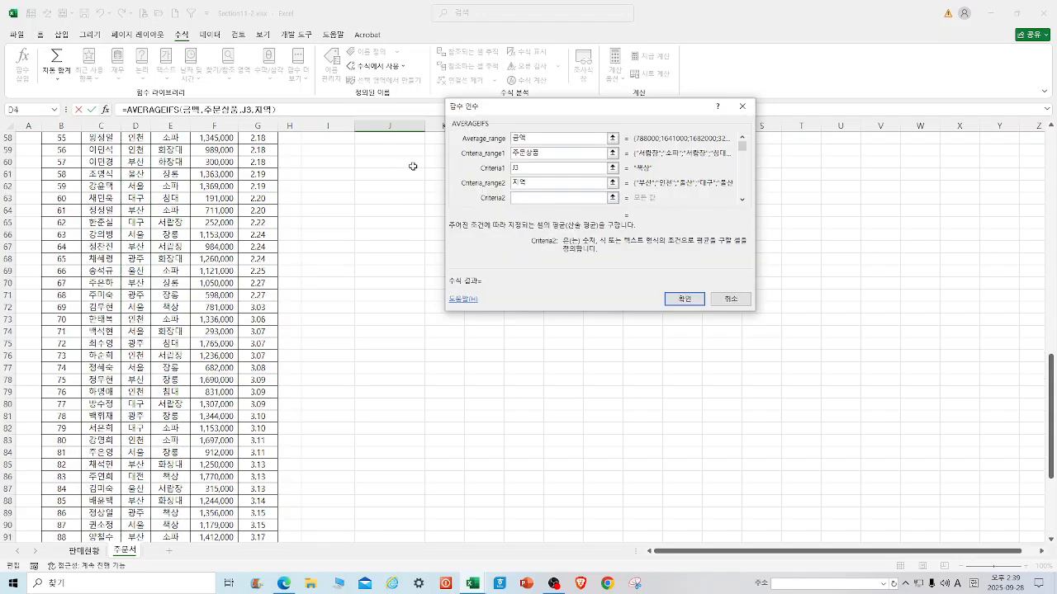
{"action": "scroll", "coordinate": [370, 186], "scroll_direction": "up", "scroll_amount": 4}
{"action": "left_click", "coordinate": [400, 177]}
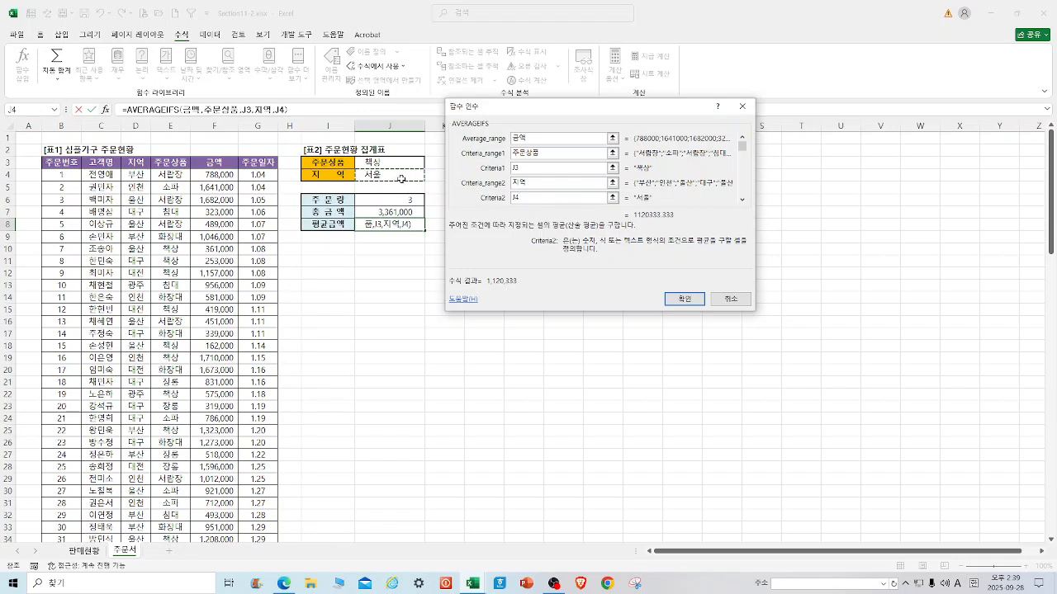
{"action": "left_click", "coordinate": [690, 299]}
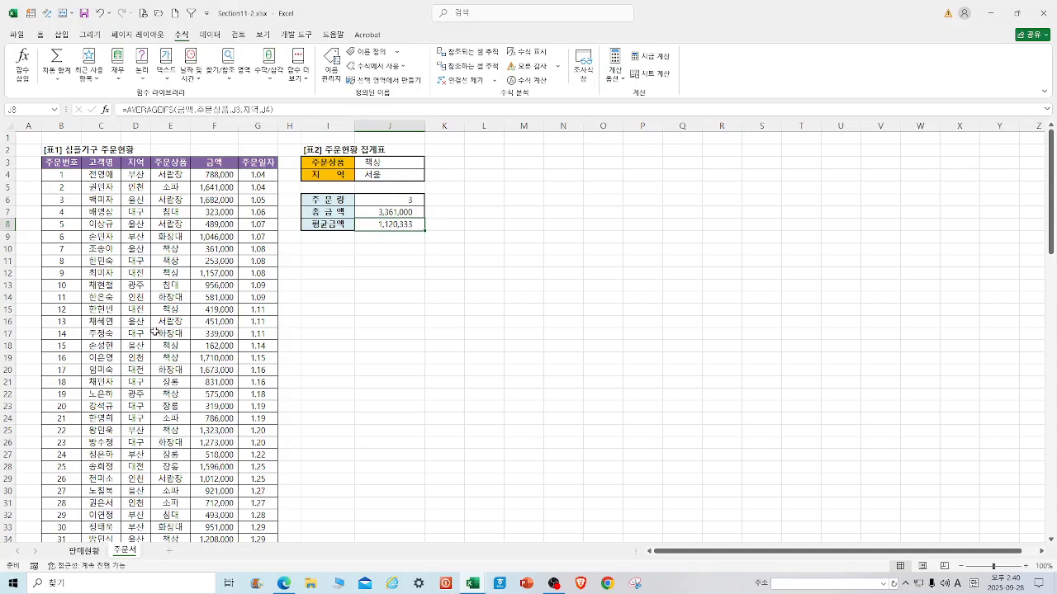
{"action": "left_click", "coordinate": [95, 552]}
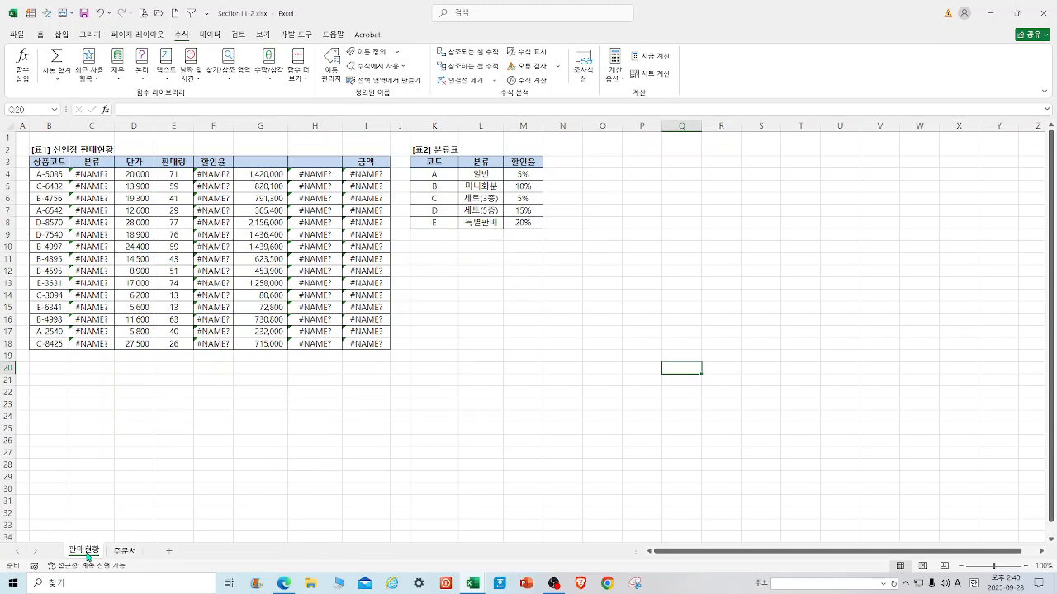
{"action": "left_click", "coordinate": [116, 552]}
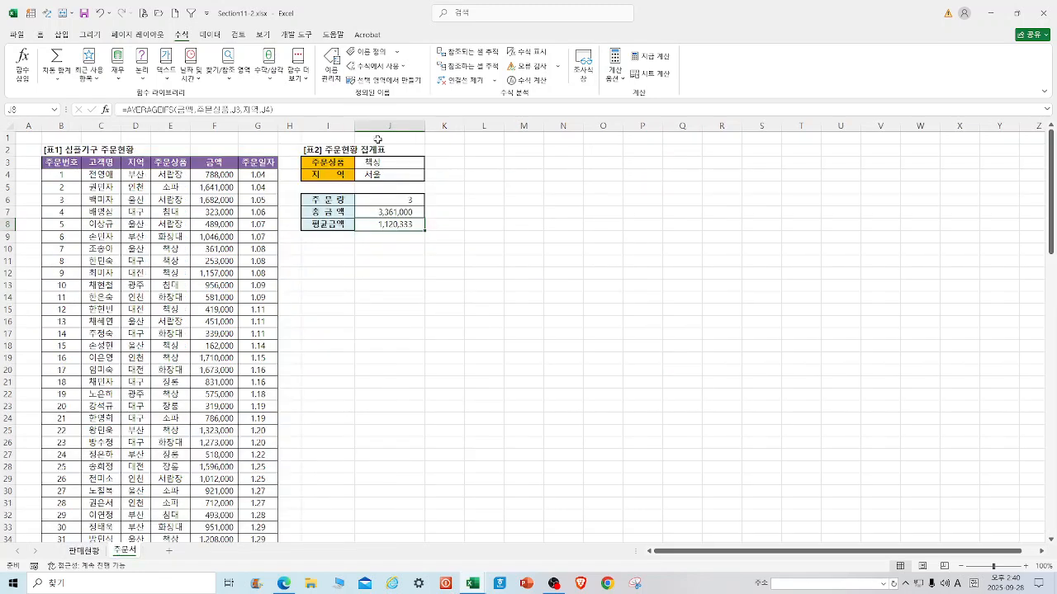